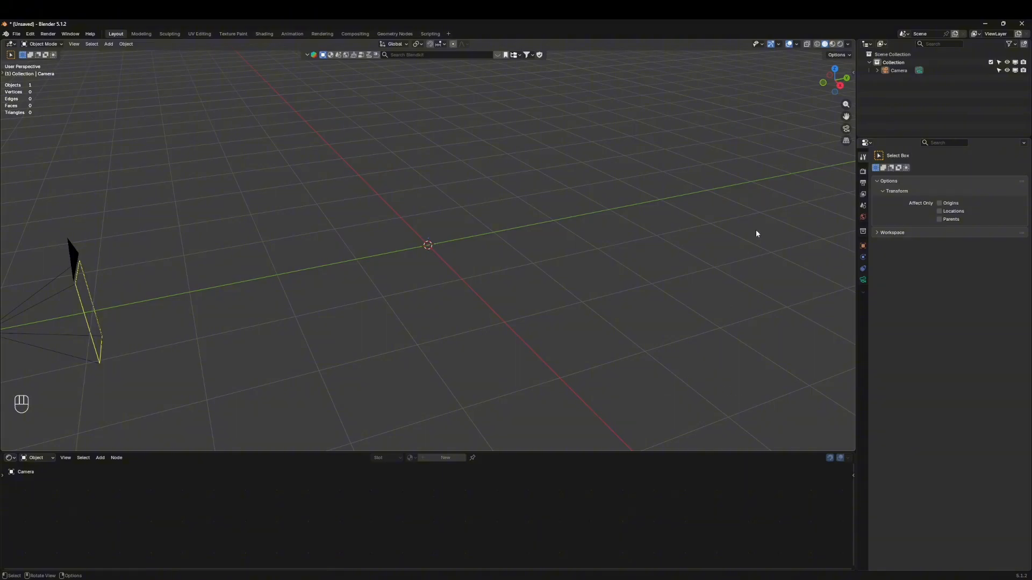
Add the pink spray bottle picture Reference.jpg as a reference image from the camera view
click(846, 128)
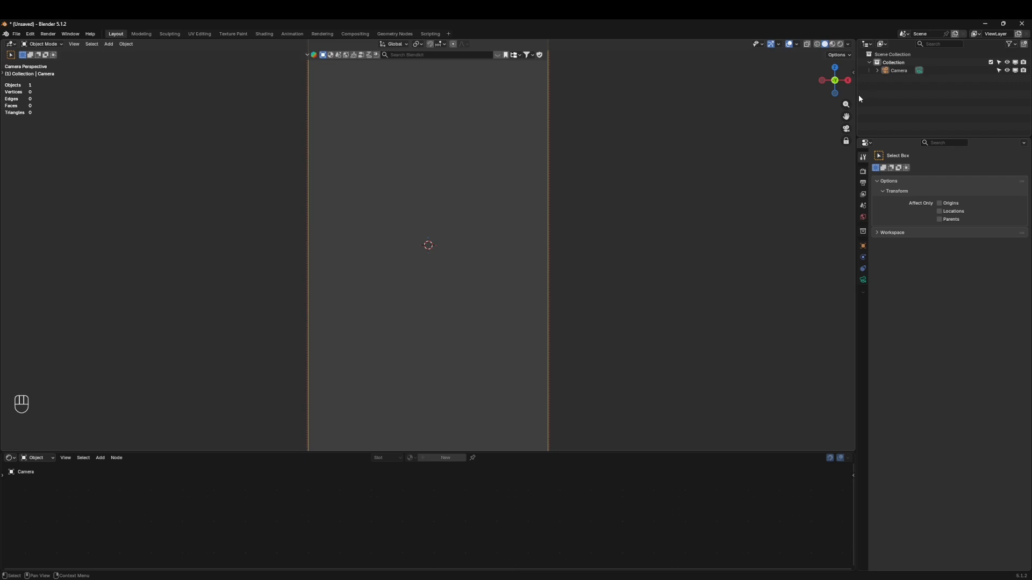
key(shift+a)
text(ref)
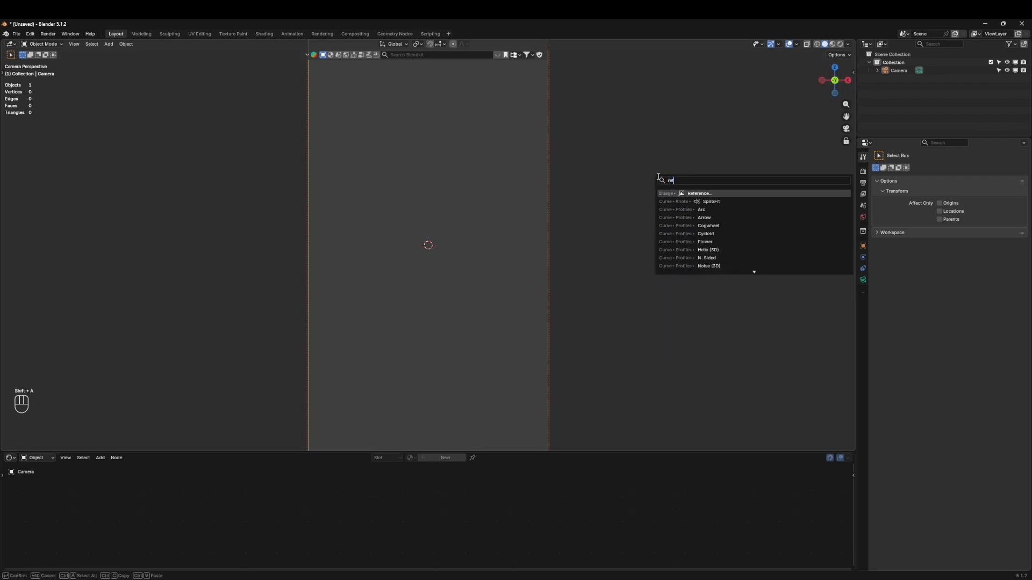
key(Return)
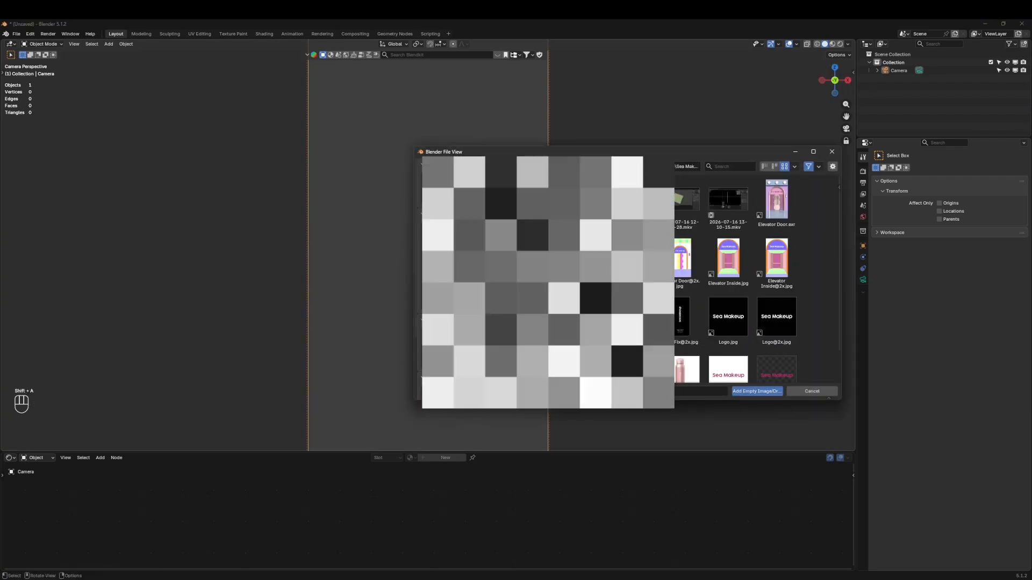
scroll(752, 280, down, 2)
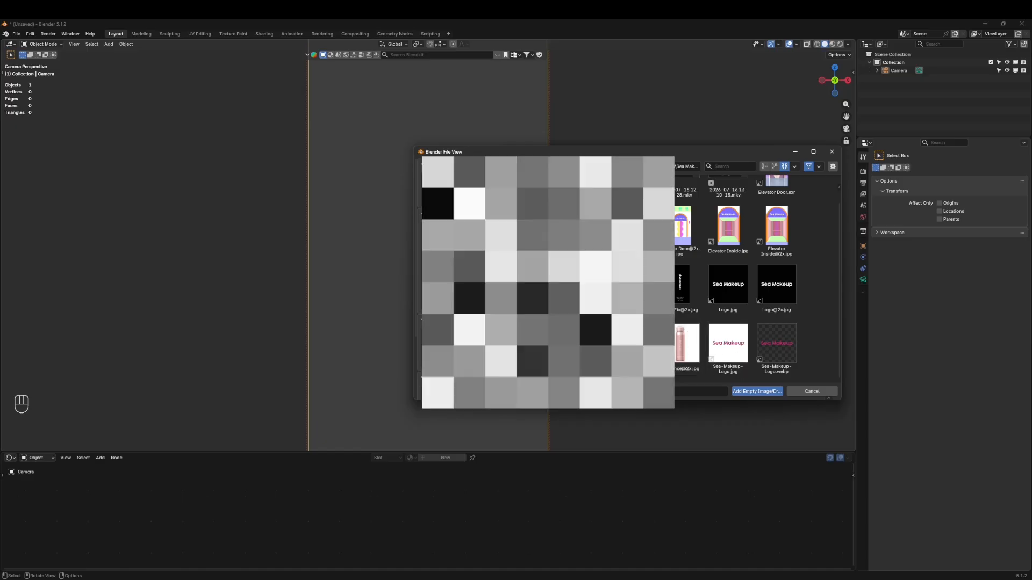
double_click(631, 344)
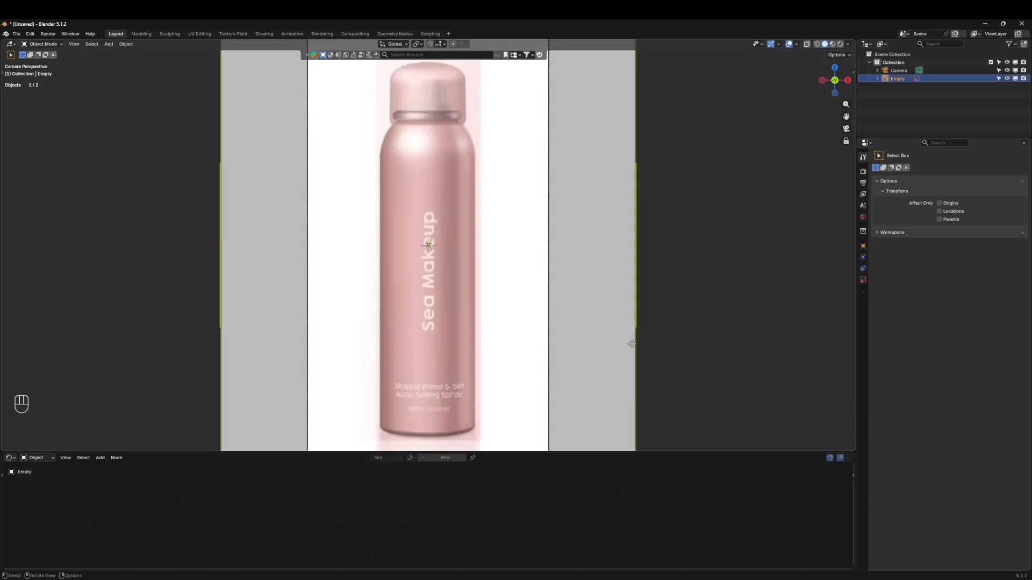
Enable opacity for the reference image and set it to 0.25
click(863, 280)
click(936, 265)
drag(967, 264, 940, 265)
double_click(990, 262)
text(.25)
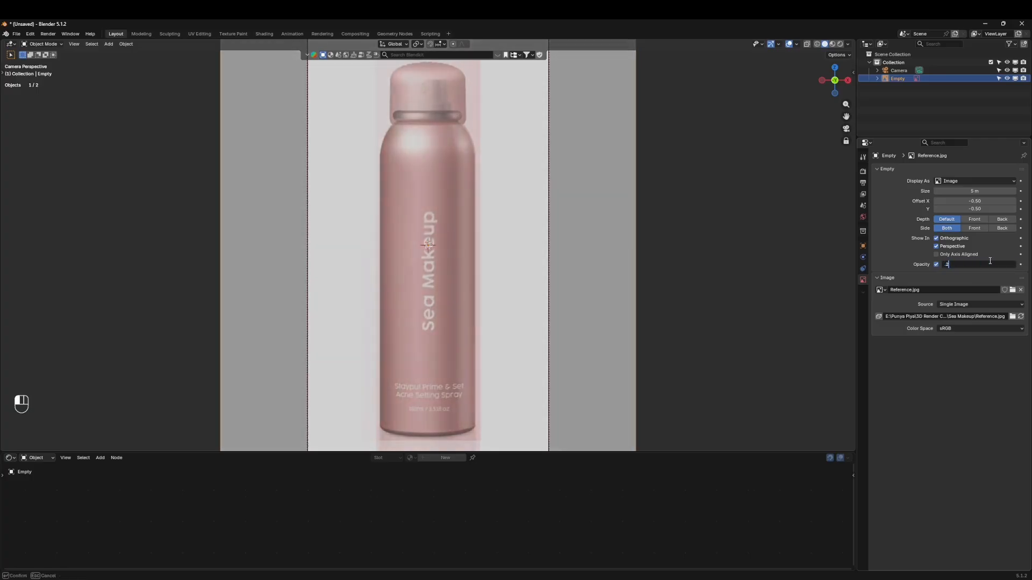
key(Return)
click(692, 167)
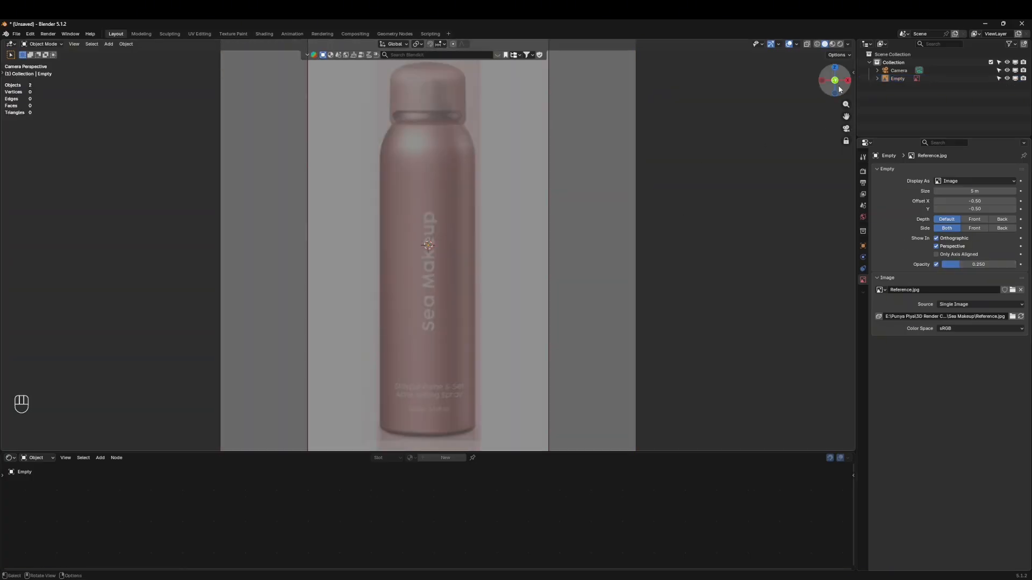
In front view, add a cylinder mesh over the reference bottle with its cap fill type set to Nothing
middle_drag(841, 128, 746, 127)
key(grave)
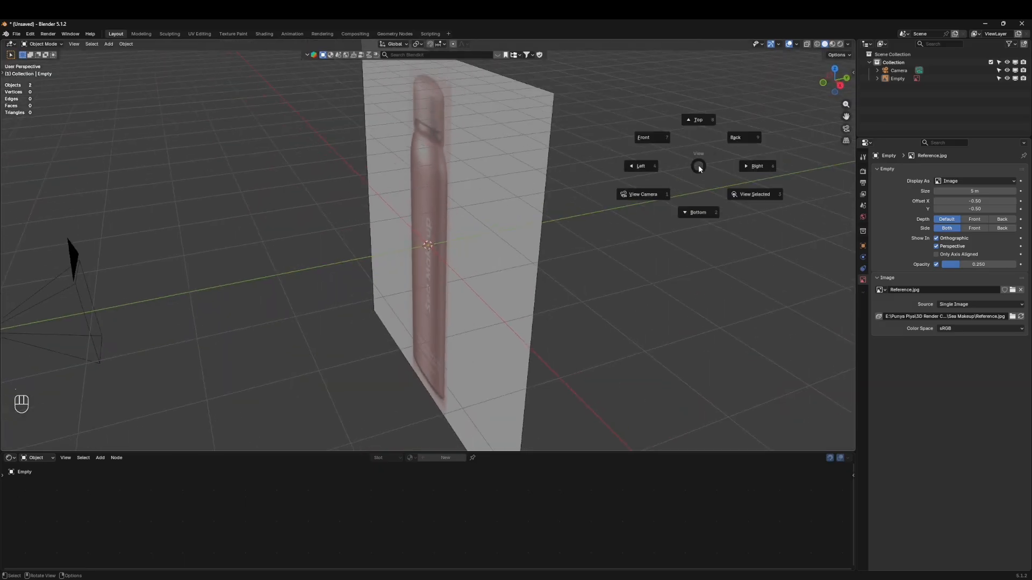
click(647, 154)
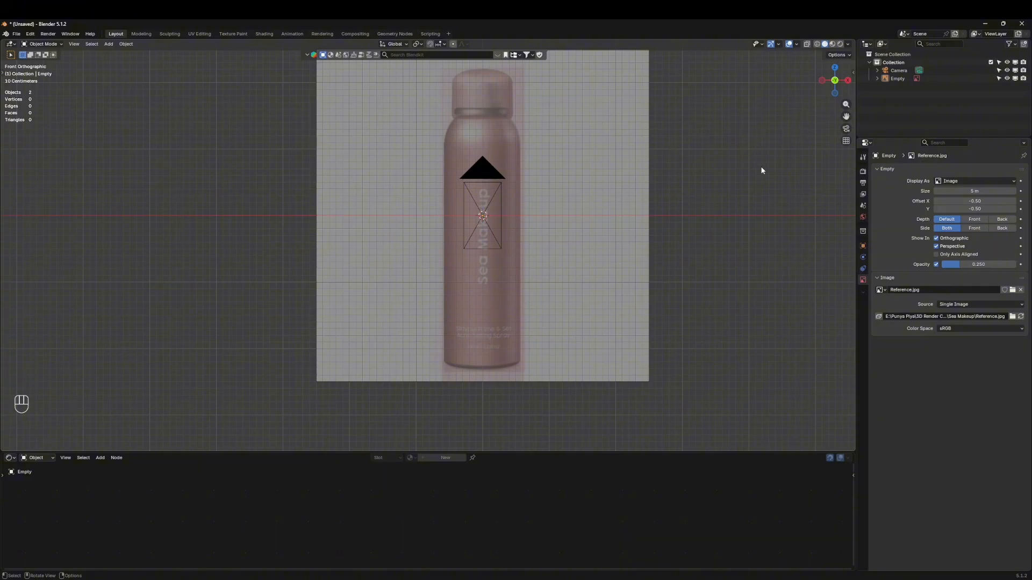
shift+middle_drag(708, 138, 644, 212)
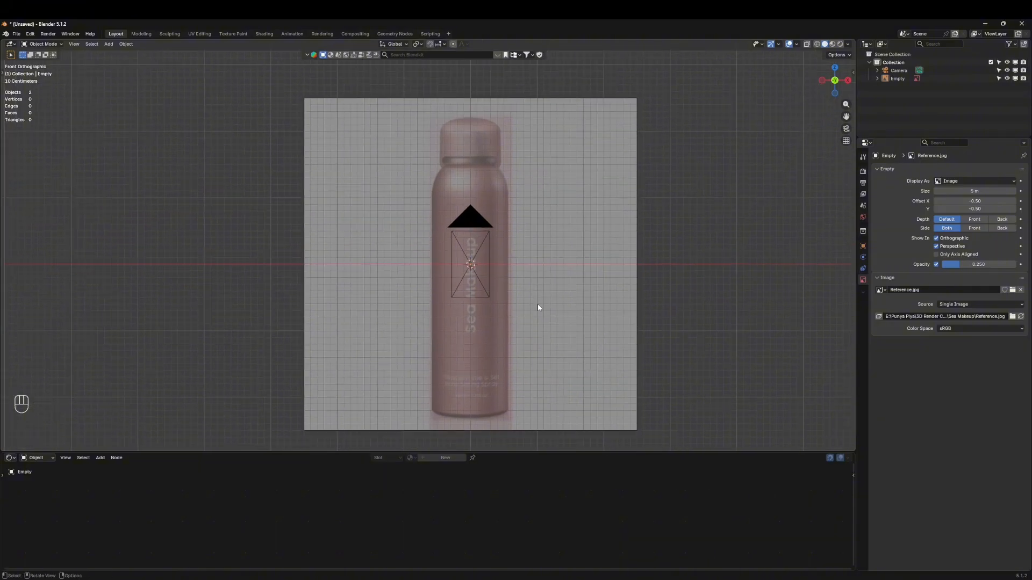
click(601, 214)
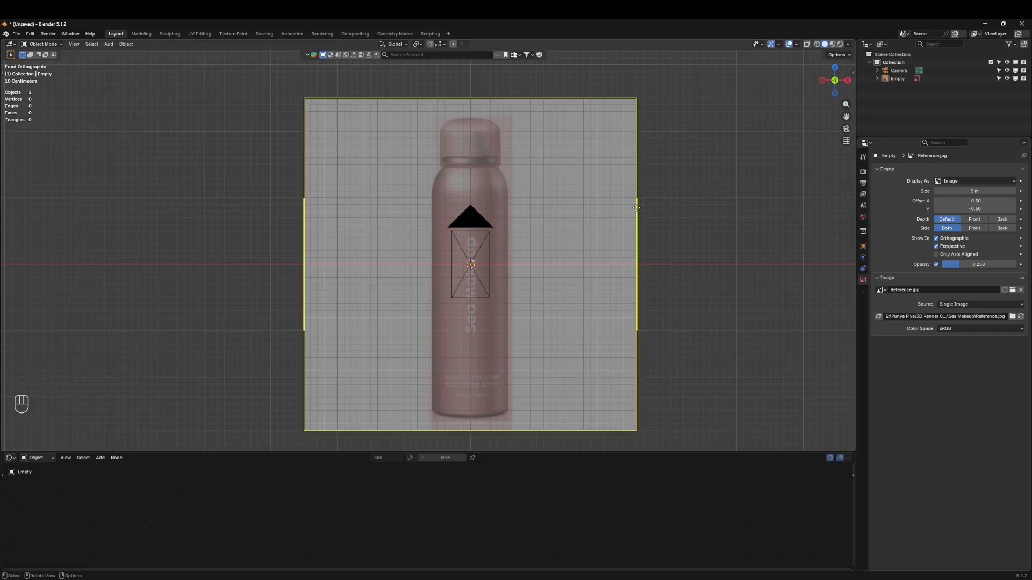
key(shift+a)
text(cy)
key(Down)
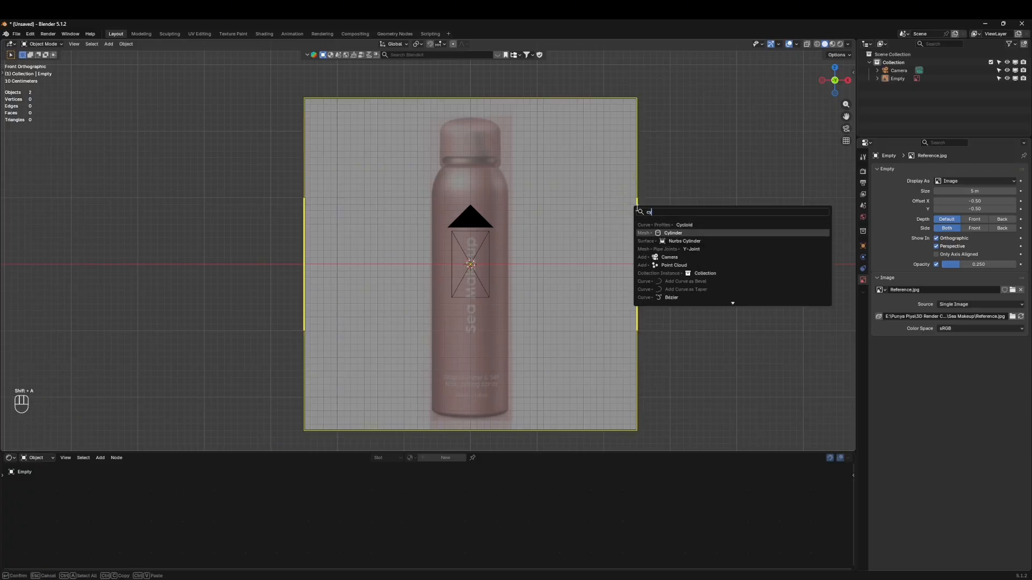
key(Return)
click(53, 443)
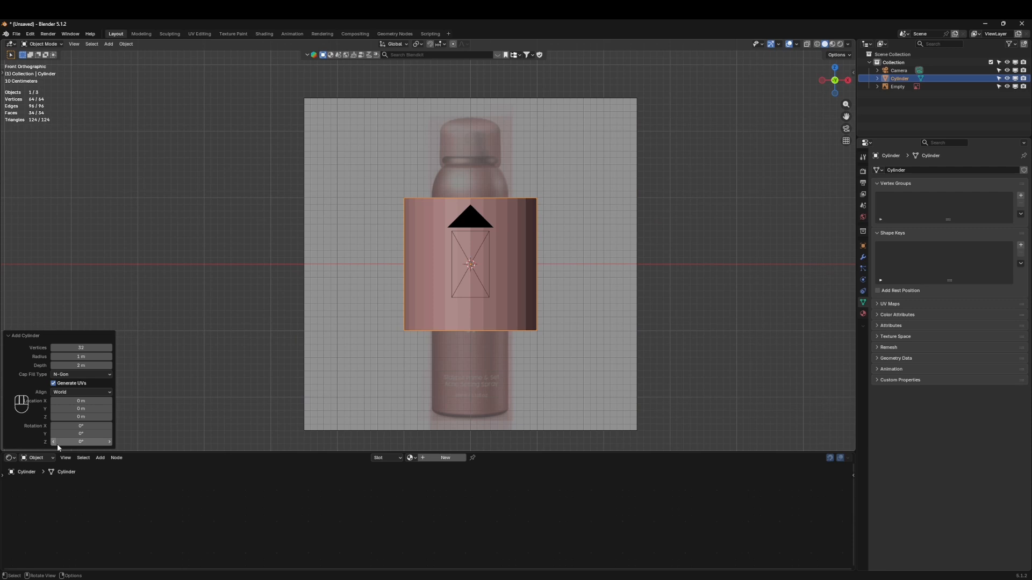
click(73, 375)
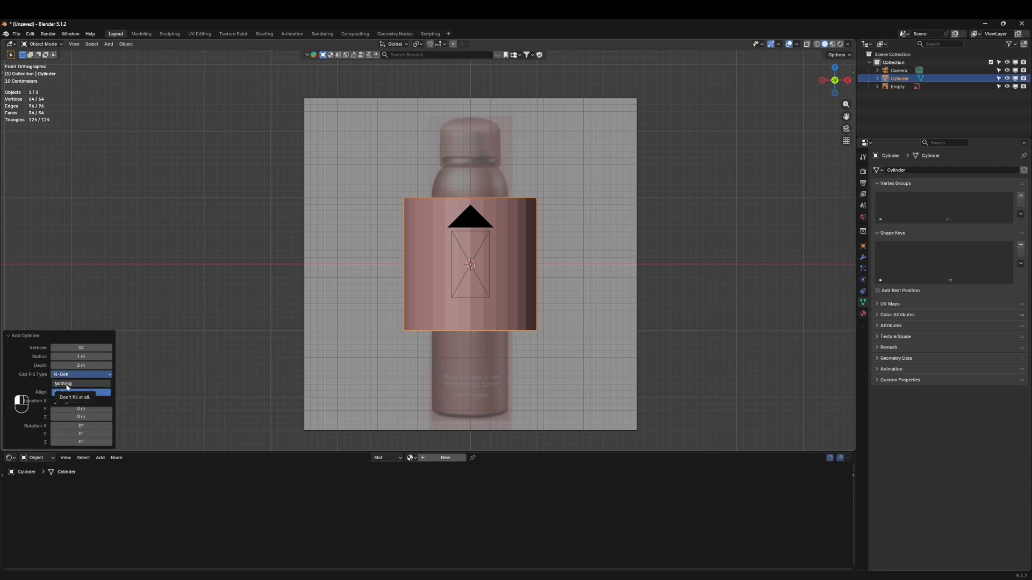
click(63, 384)
Turn on X-ray display and look at the open cylinder over the bottle in front orthographic view
middle_drag(511, 252, 405, 340)
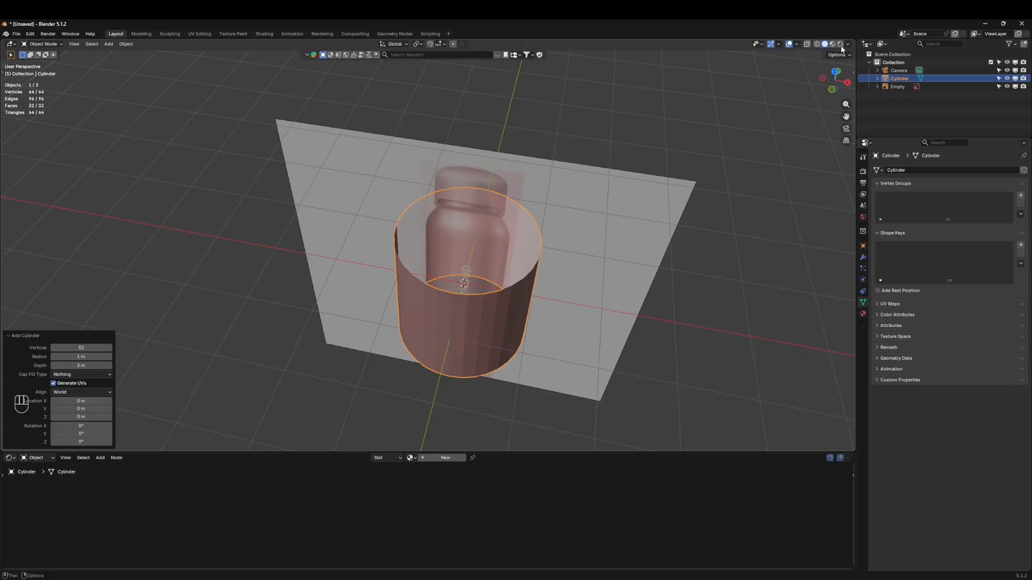
key(alt+z)
key(grave)
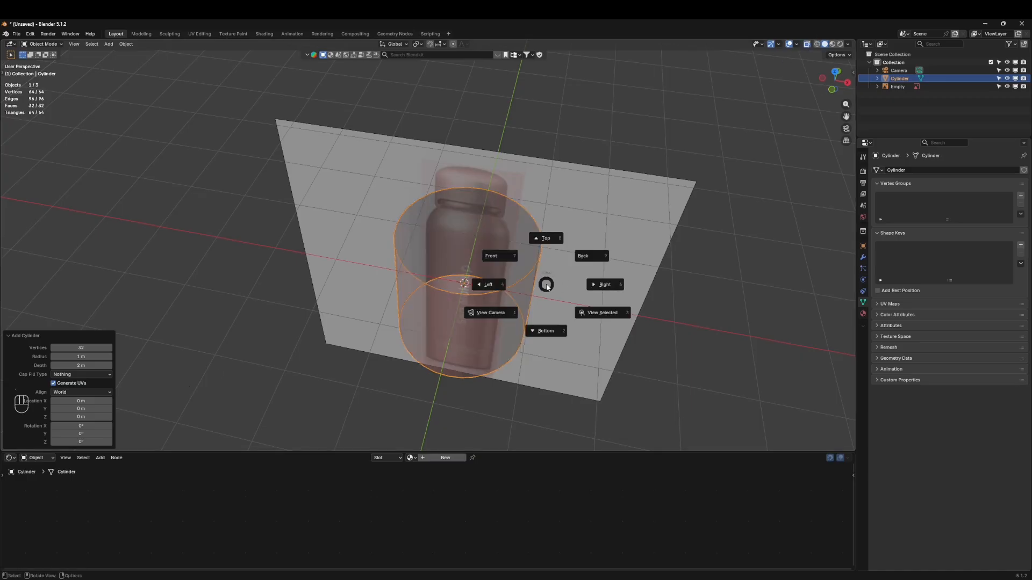
click(505, 256)
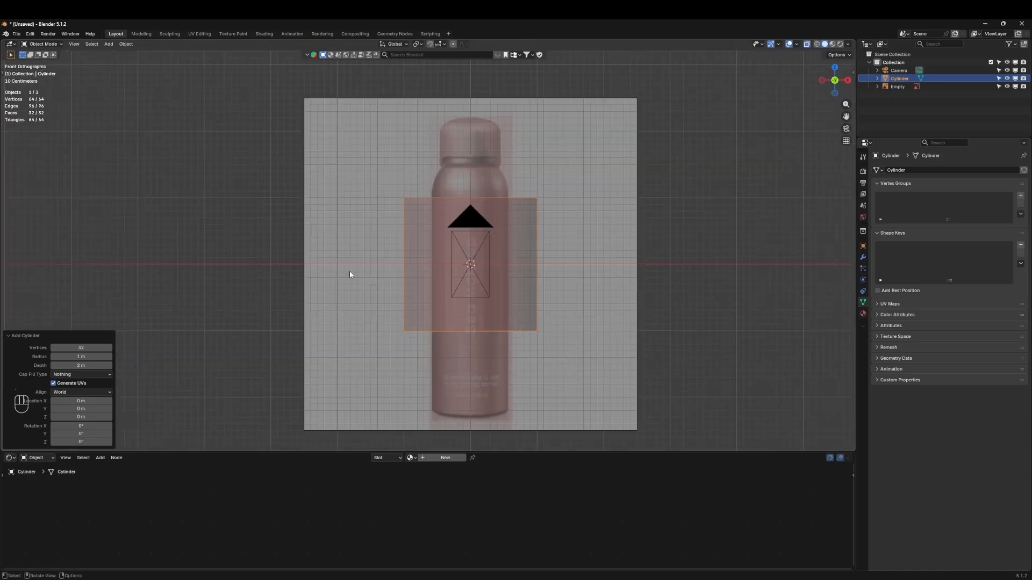
In Edit Mode, scale the whole cylinder down on X and Y only to match the bottle's width
key(Tab)
drag(376, 355, 620, 305)
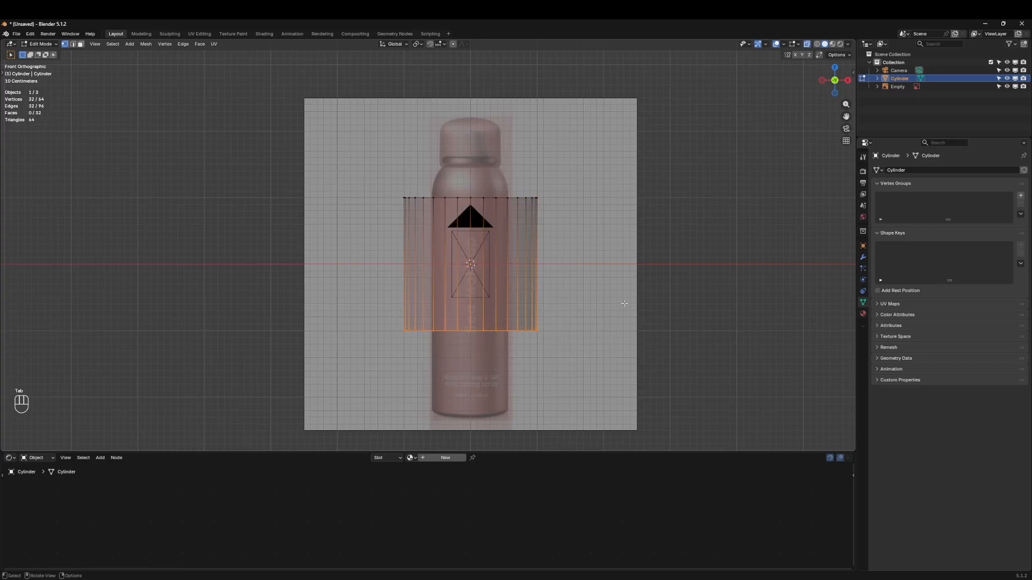
key(a)
key(s)
key(shift+z)
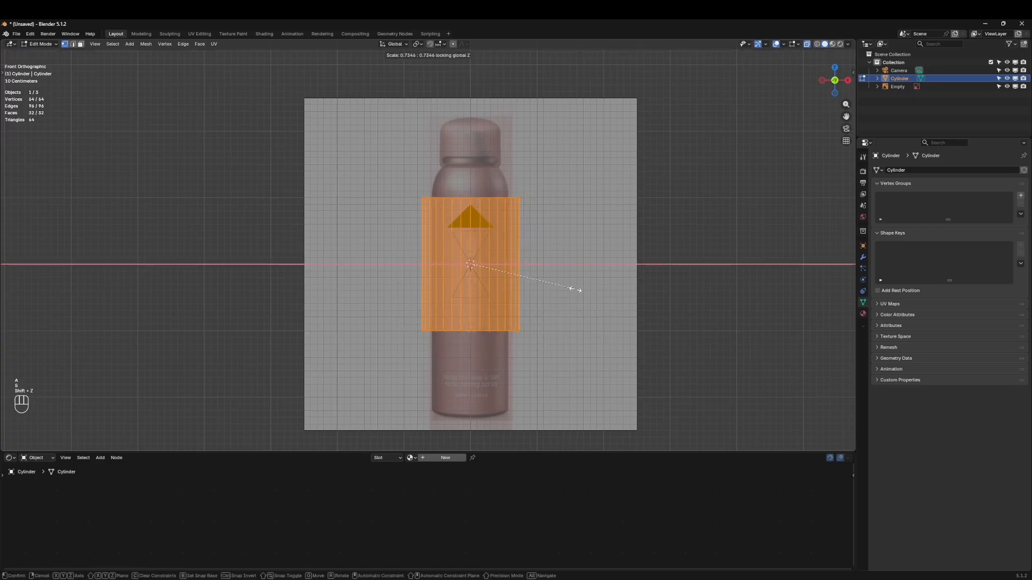
click(563, 287)
Move the cylinder's bottom ring of vertices down along Z to the base of the reference bottle
drag(368, 333, 692, 357)
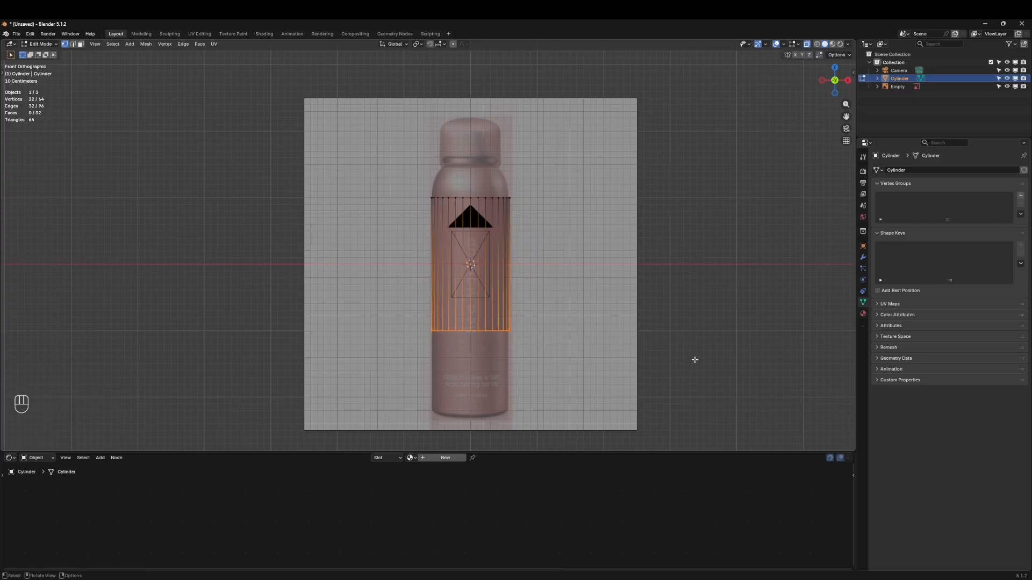
key(g)
key(z)
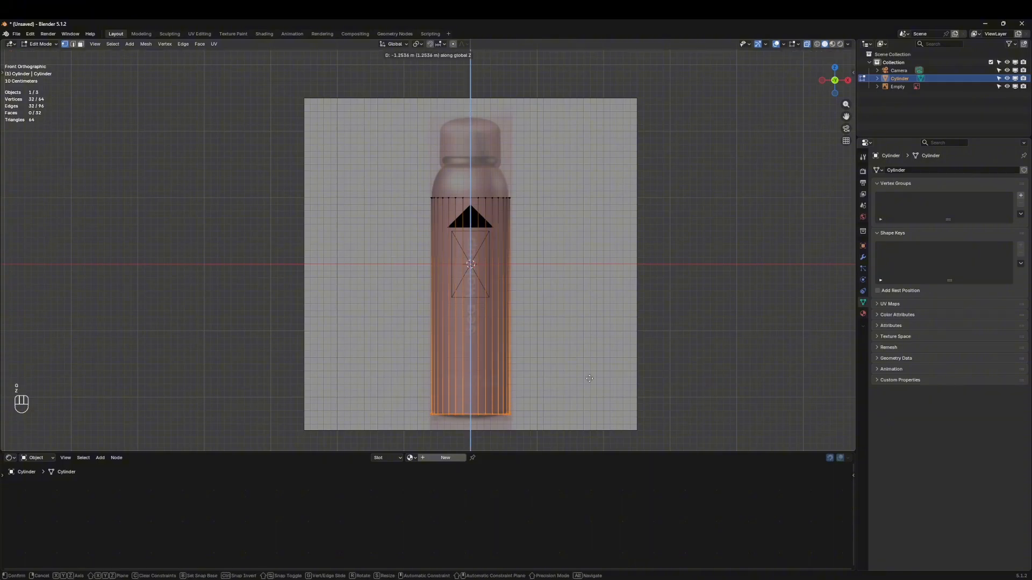
click(589, 380)
Move the cylinder's top ring of vertices up along Z by about 0.563 m to just below the cap
key(b)
drag(509, 191, 516, 207)
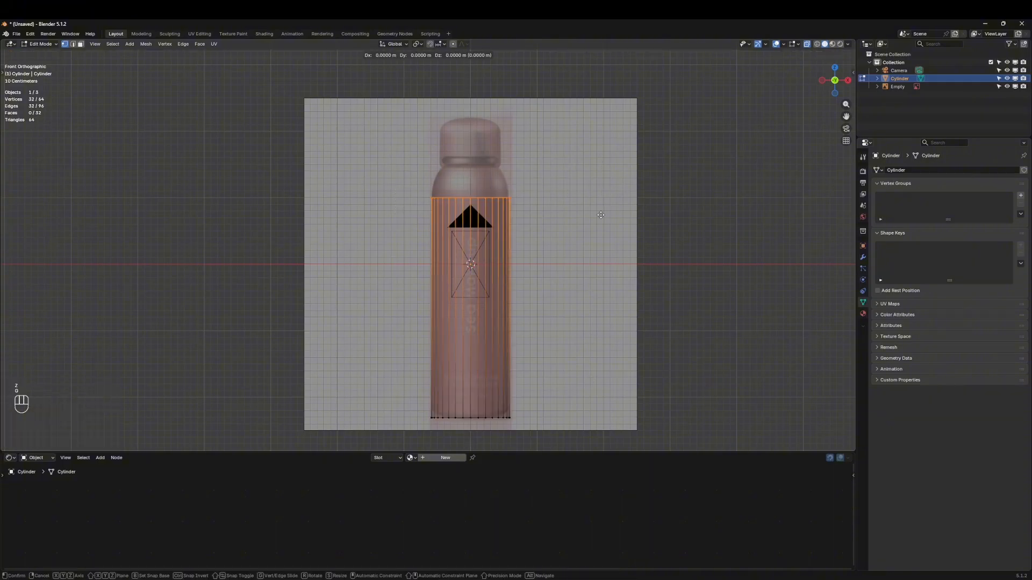
key(g)
key(z)
click(529, 177)
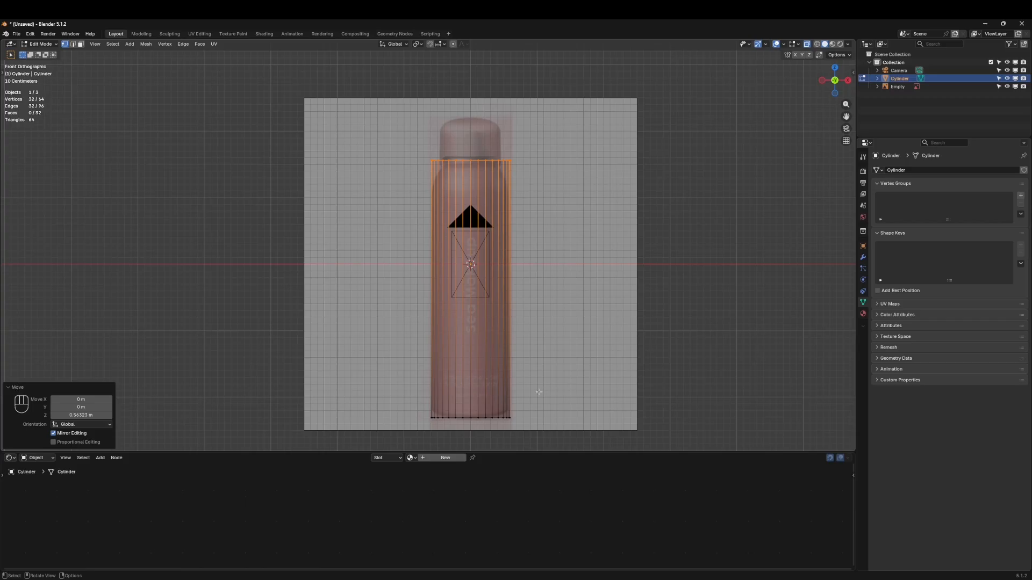
Extrude the cylinder's bottom ring and scale it inward to about 0.581 to start the base
shift+middle_drag(525, 415, 544, 301)
scroll(504, 354, up, 4)
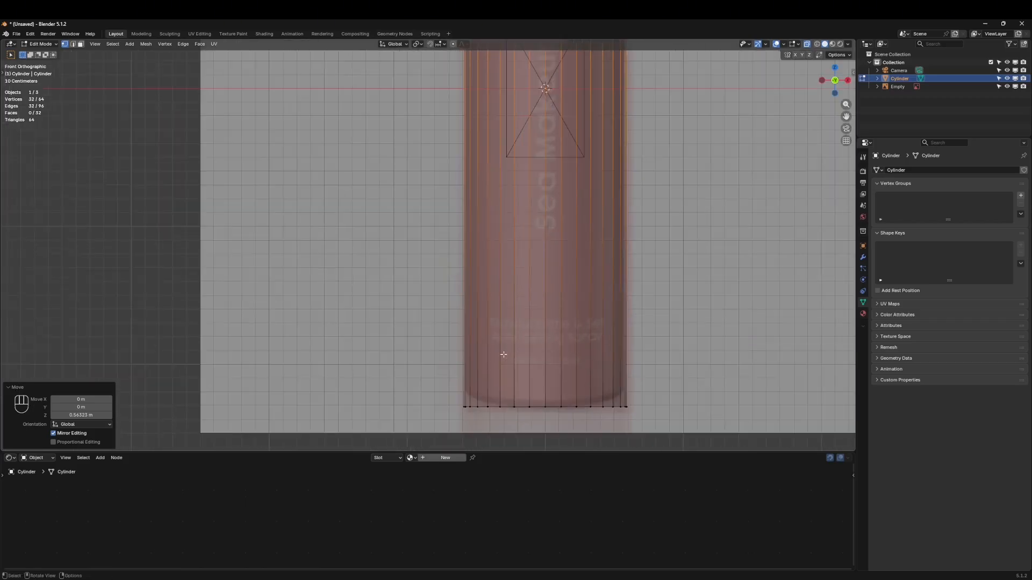
shift+middle_drag(504, 354, 441, 273)
drag(324, 292, 667, 354)
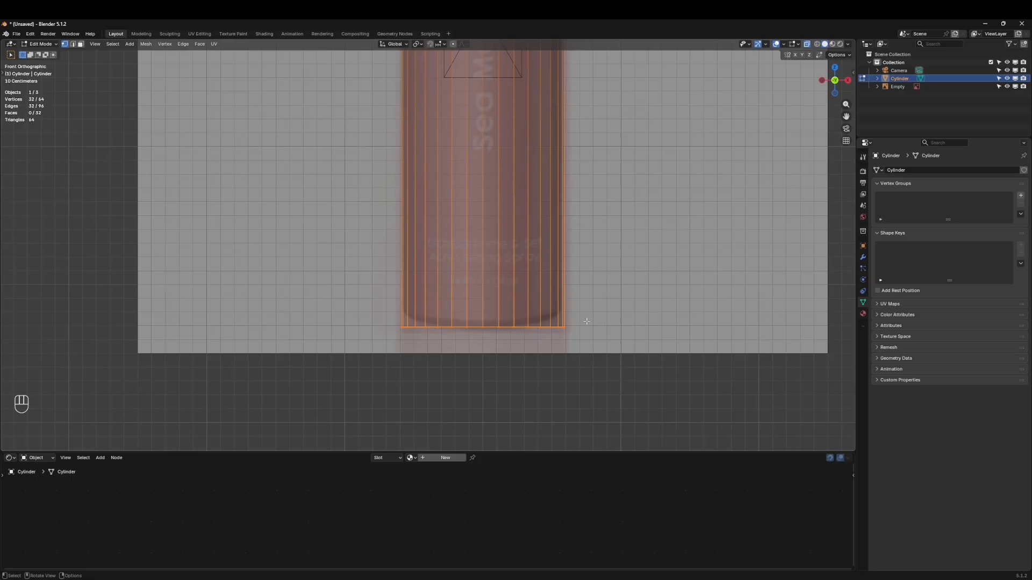
middle_drag(586, 321, 568, 302)
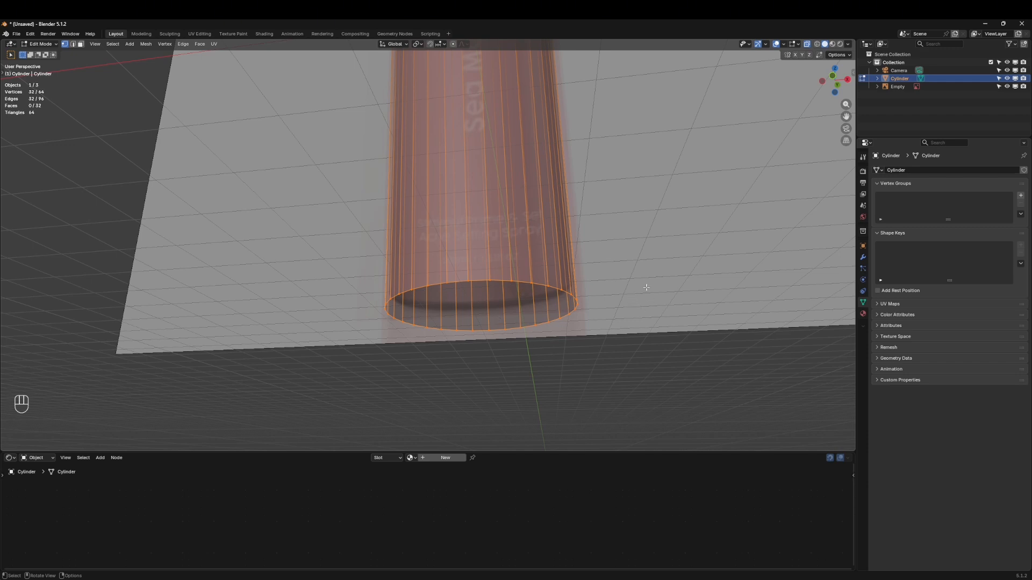
key(e)
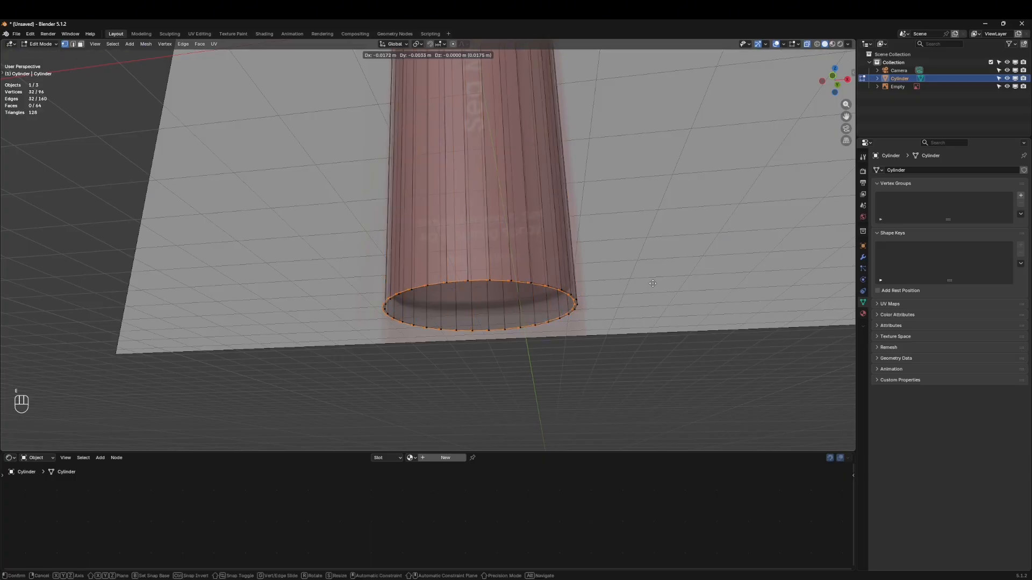
key(s)
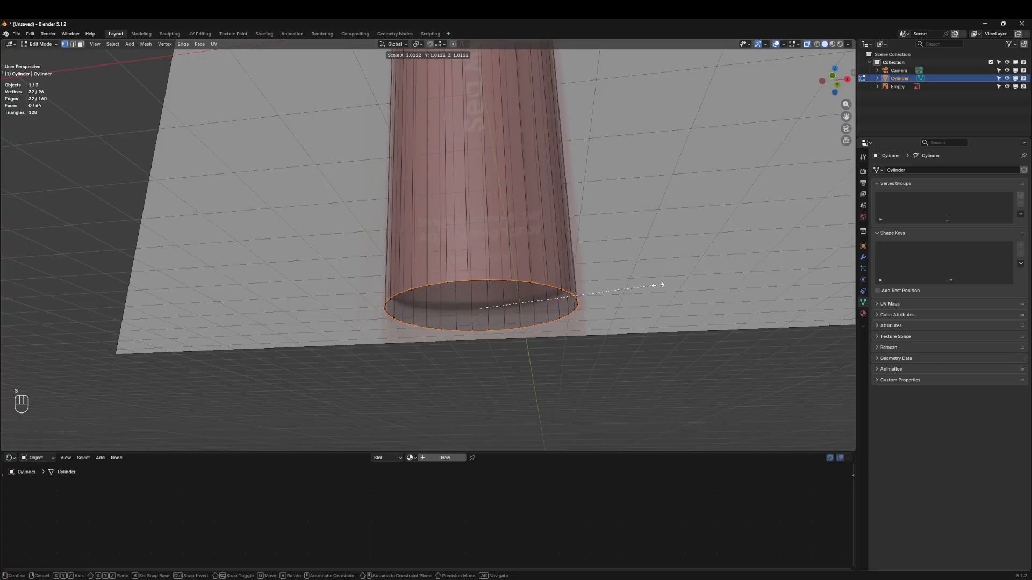
click(581, 285)
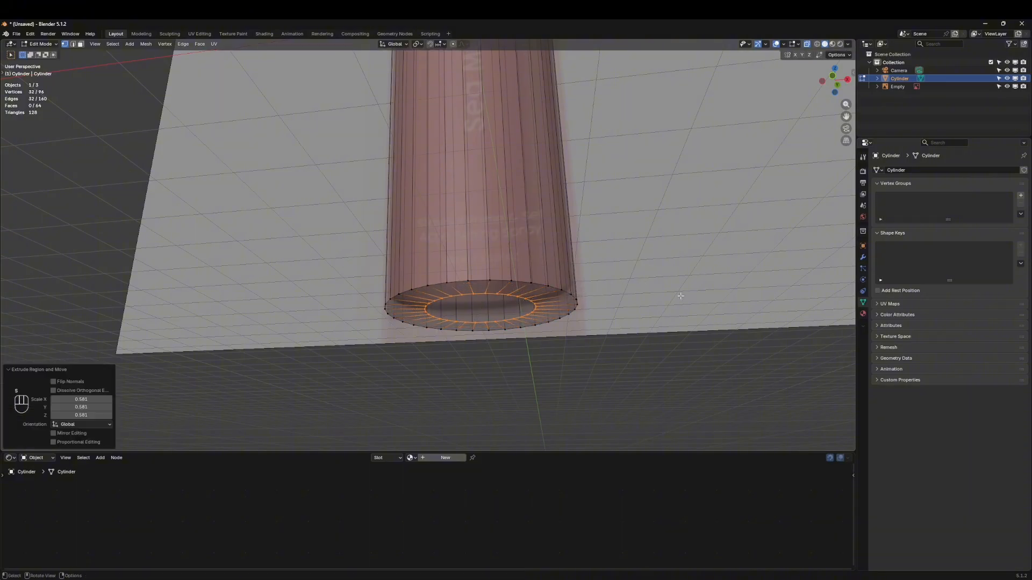
Extrude two more rings inward on the base, the last scaled to about 0.329, and fill the remaining hole with a face
key(e)
key(s)
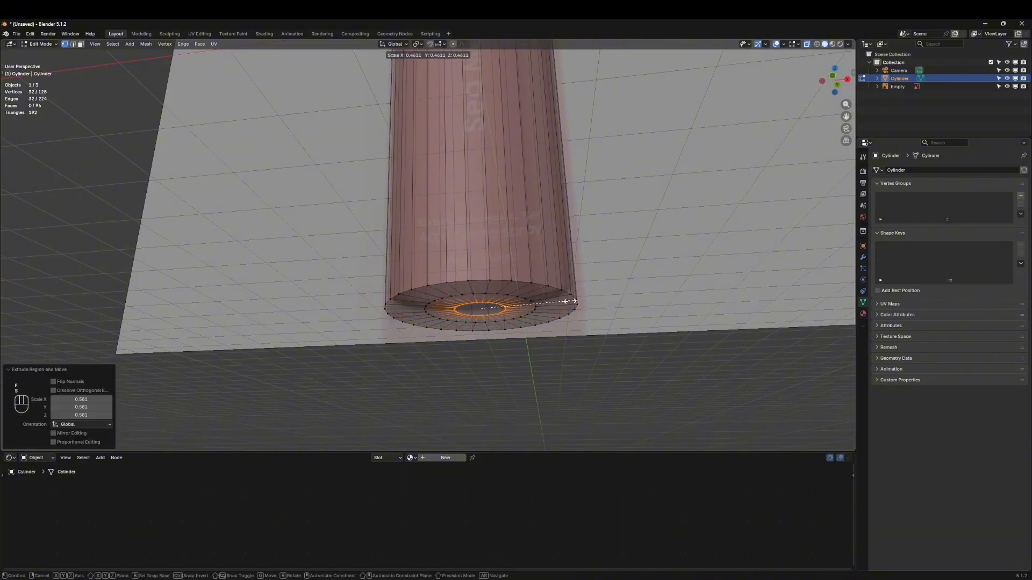
click(566, 302)
key(e)
key(s)
click(508, 305)
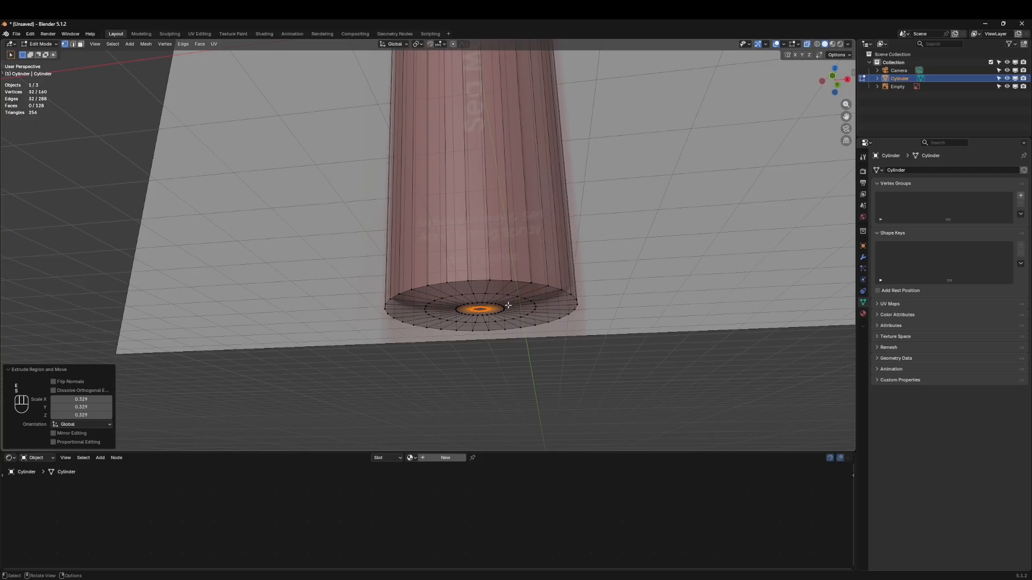
key(f)
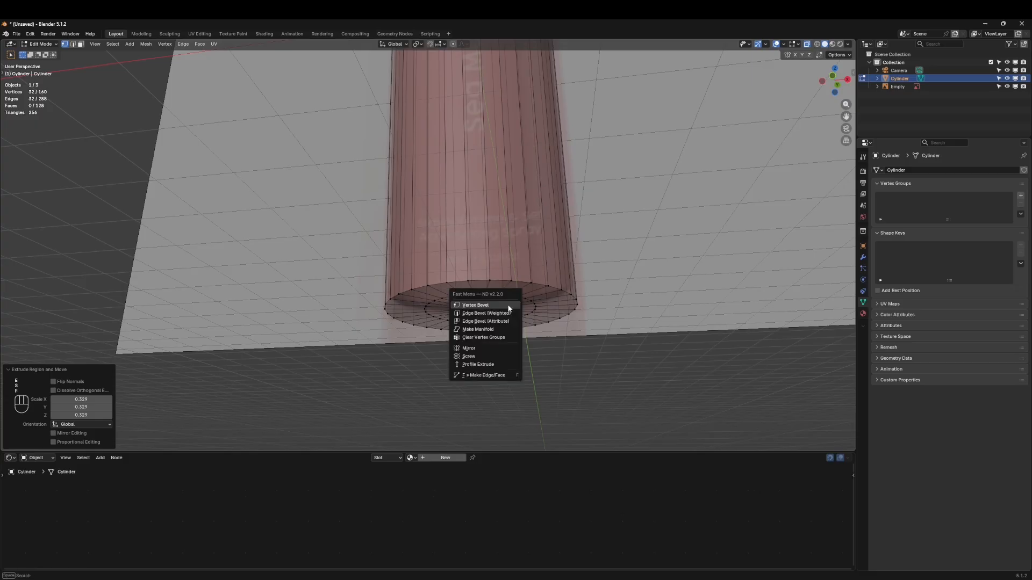
click(493, 376)
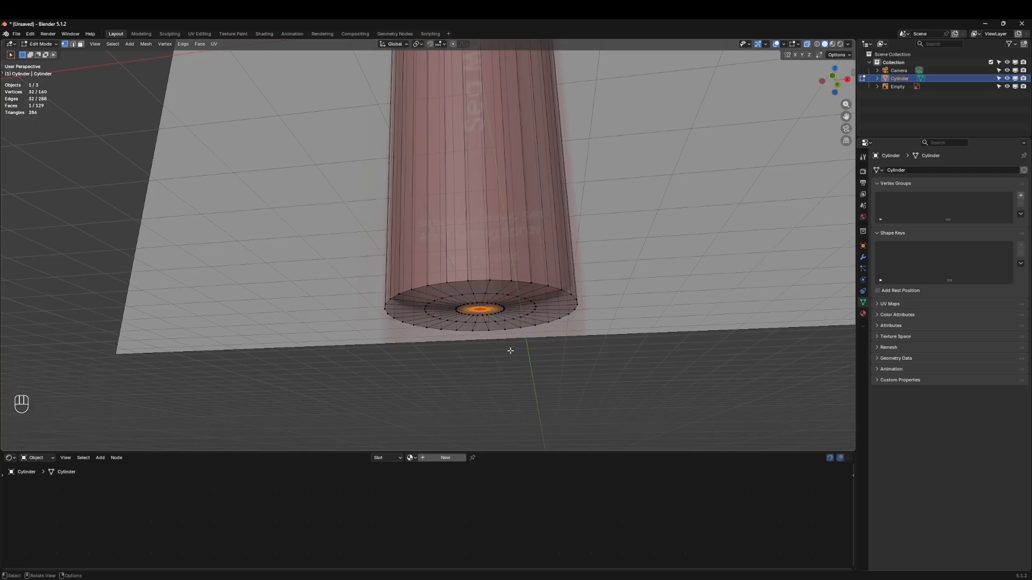
Bevel the outer edge loop at the cylinder's base with a width of 0.05 m and 4 segments
click(73, 44)
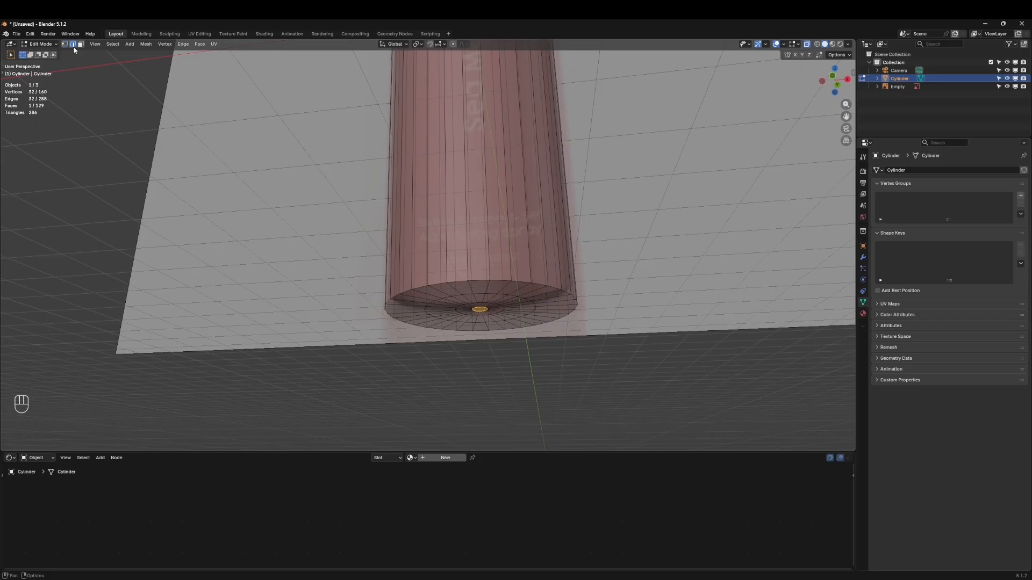
alt+click(553, 291)
middle_drag(554, 292, 573, 321)
key(ctrl)
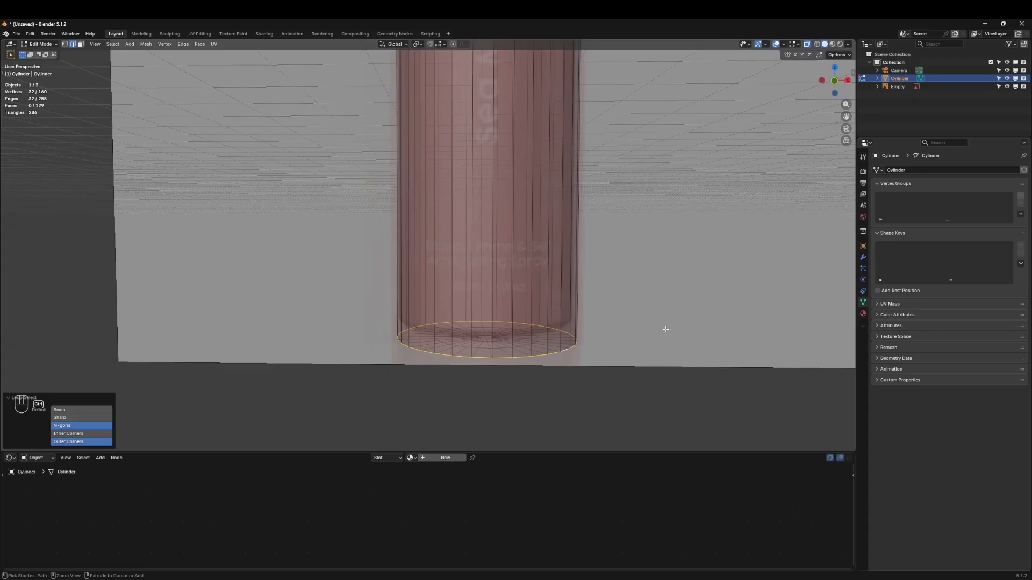
key(ctrl+b)
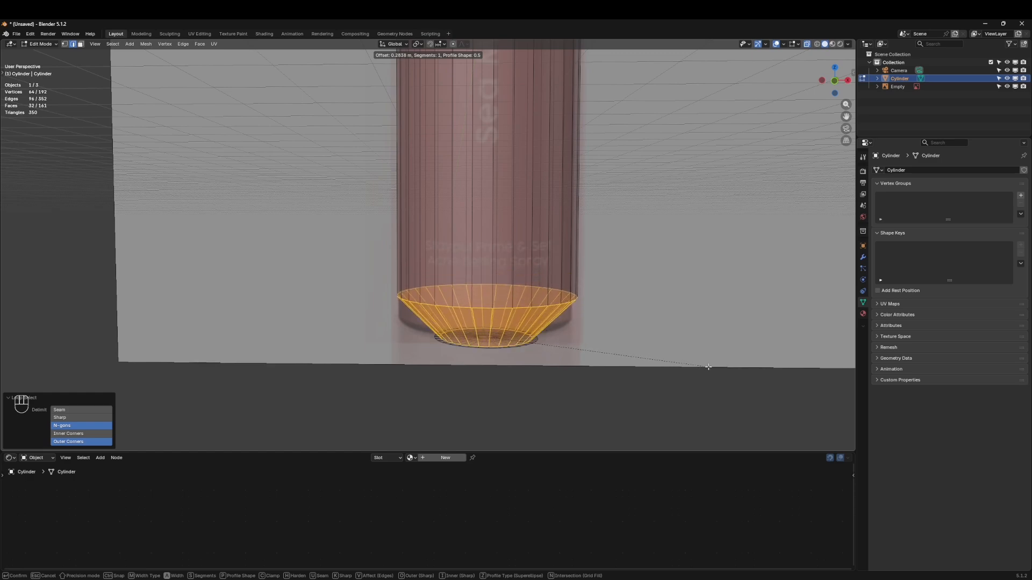
key(c)
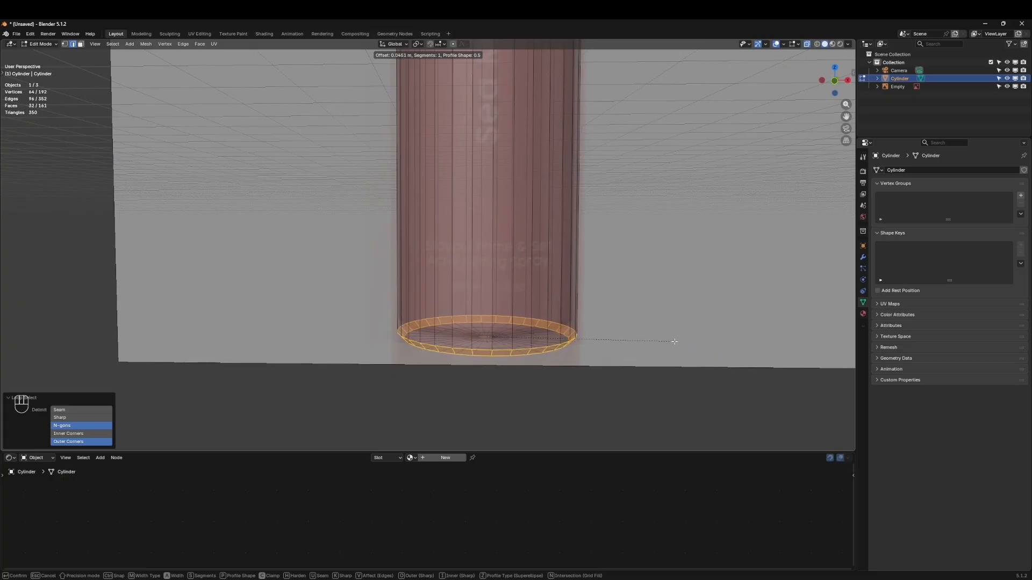
key(KP_Decimal)
key(KP_0)
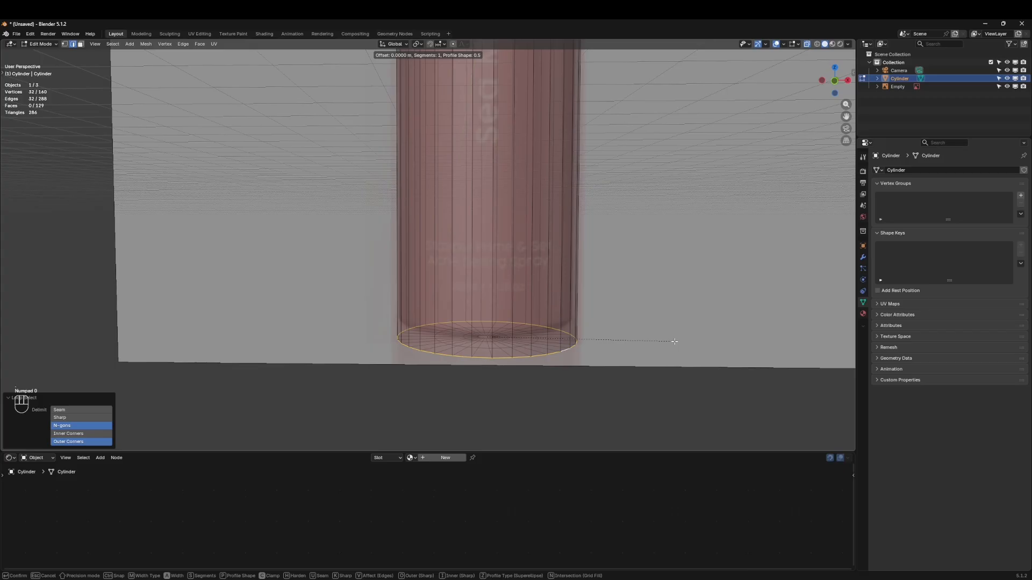
key(KP_5)
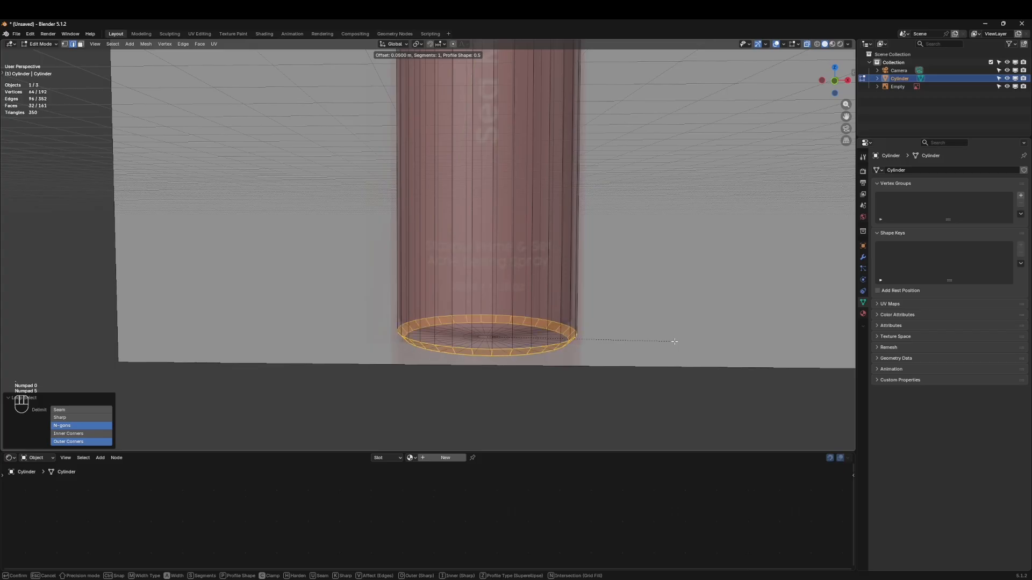
scroll(674, 341, up, 2)
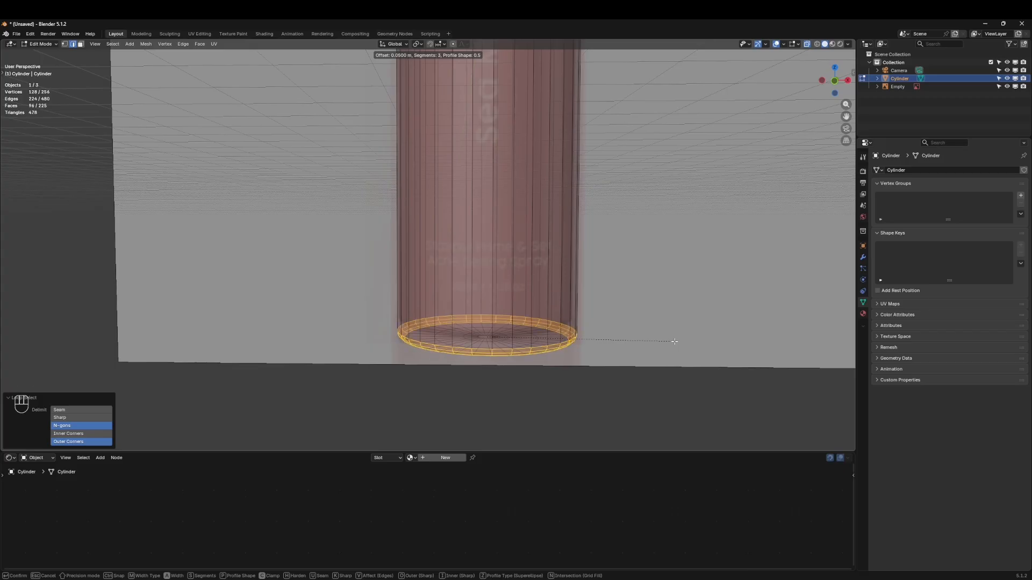
scroll(674, 341, up, 1)
click(674, 341)
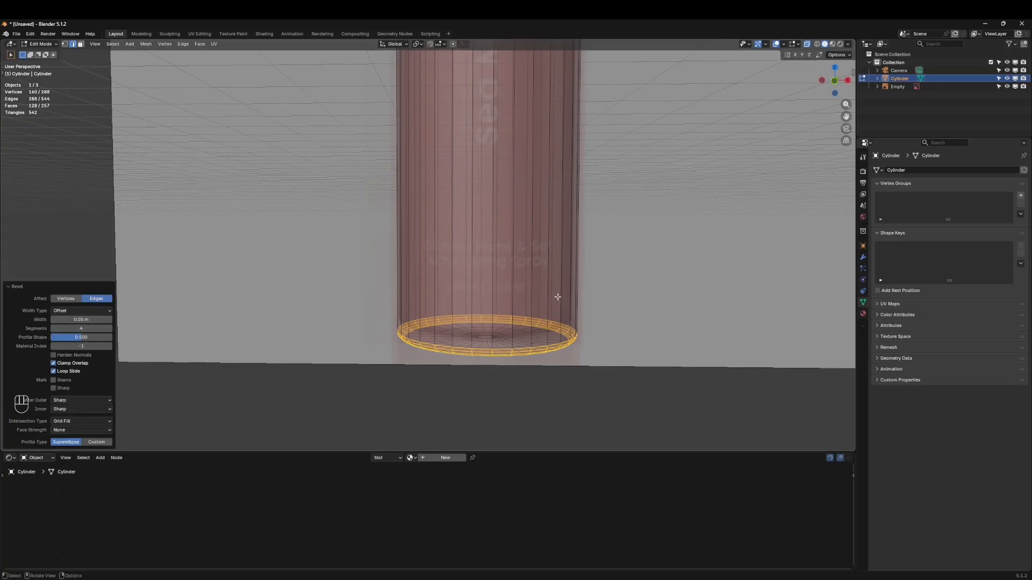
click(637, 297)
Merge the small round face in the middle of the base into a single vertex at its center
key(grave)
click(594, 274)
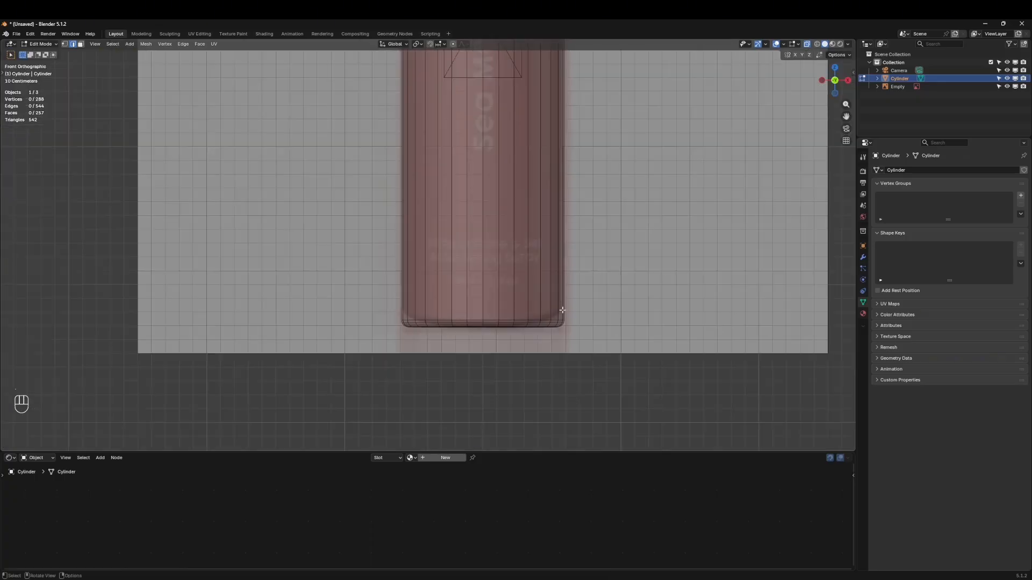
middle_drag(522, 333, 321, 247)
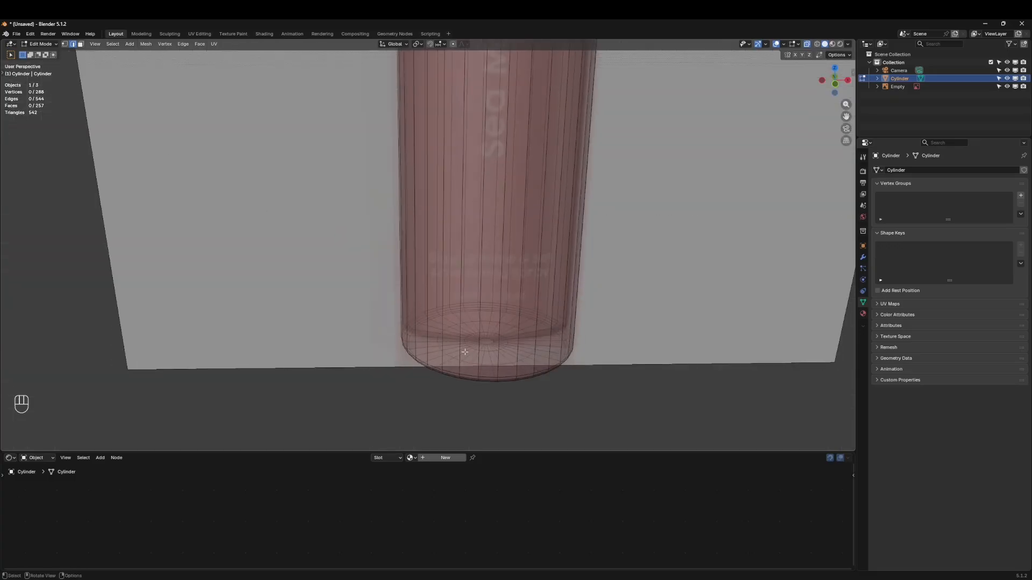
click(487, 341)
click(80, 44)
middle_drag(473, 333, 467, 239)
click(467, 239)
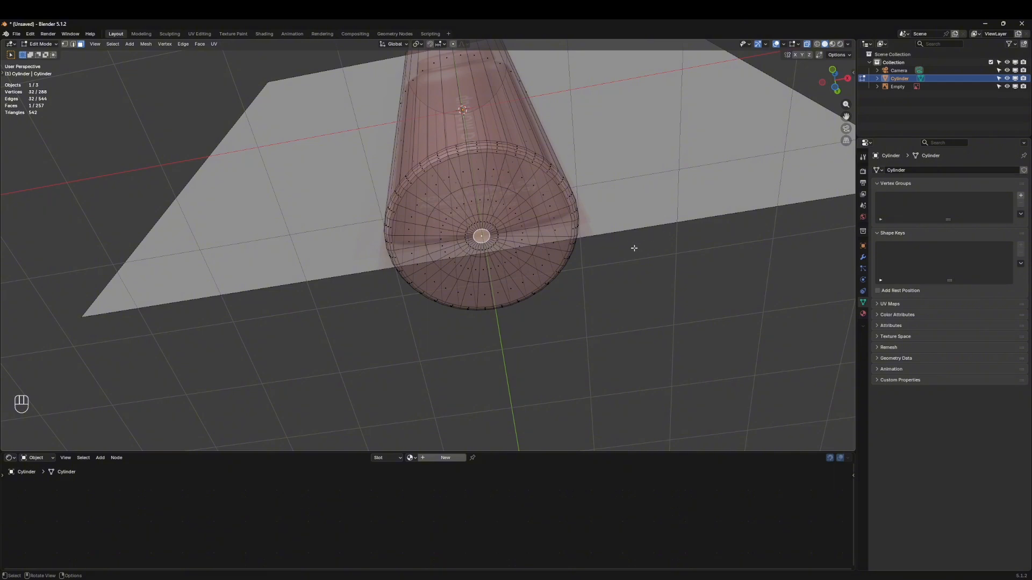
key(m)
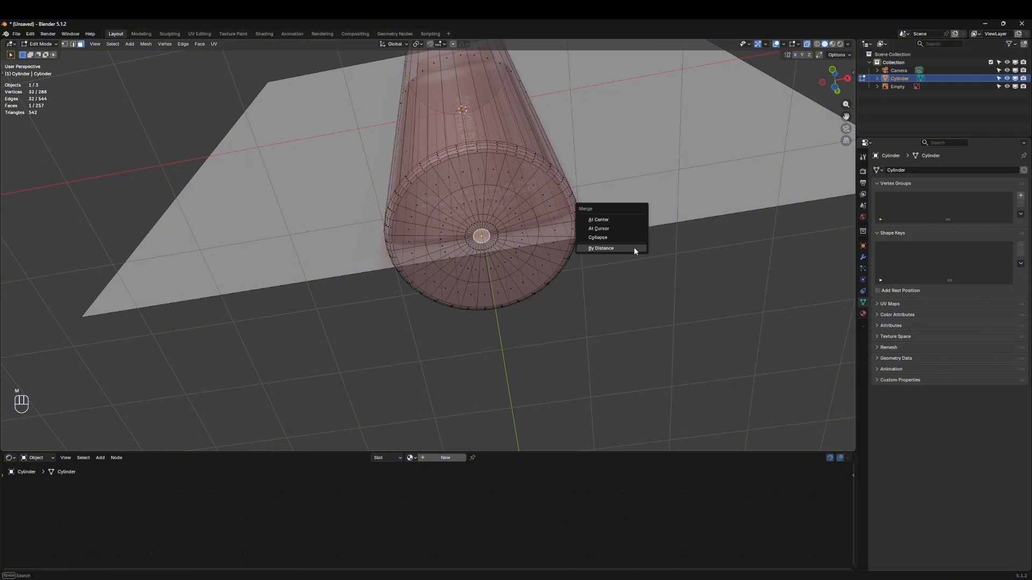
click(601, 220)
middle_drag(602, 223, 616, 324)
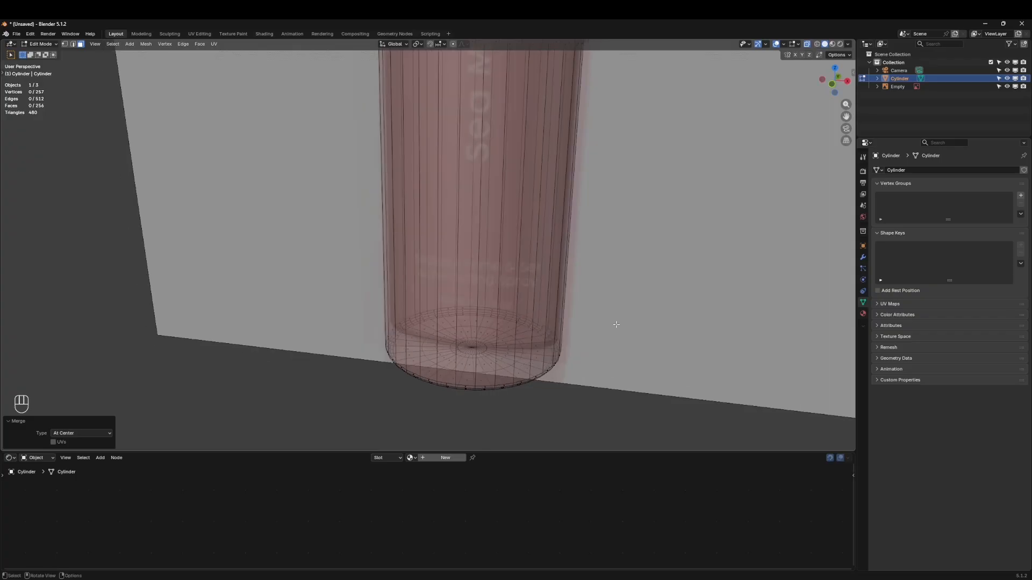
Raise the base's center vertex 0.113 m along Z using smooth proportional editing with a size of 0.564, and return to Object Mode
click(471, 346)
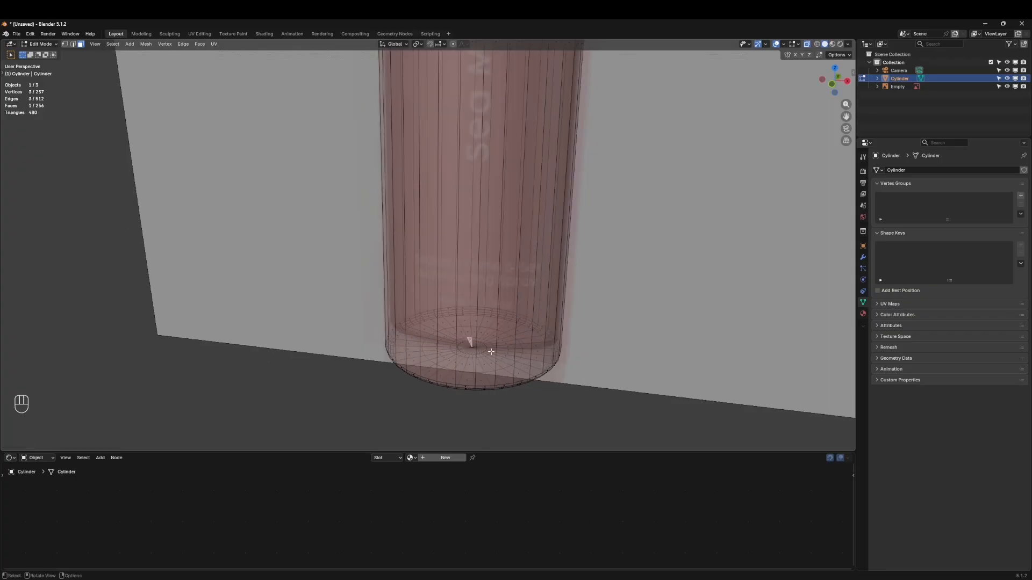
click(64, 44)
click(468, 346)
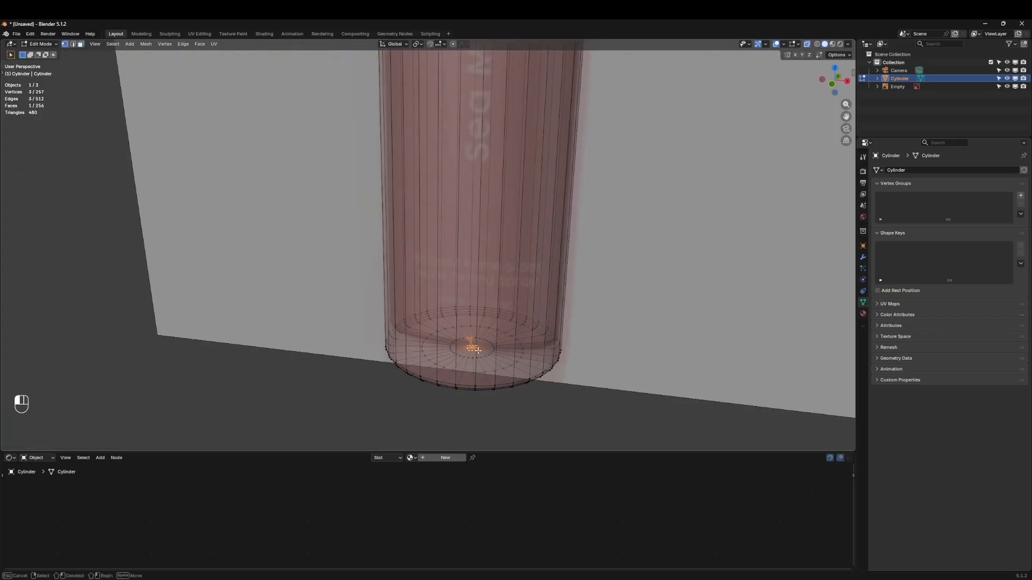
middle_drag(558, 406, 537, 357)
middle_drag(606, 381, 606, 319)
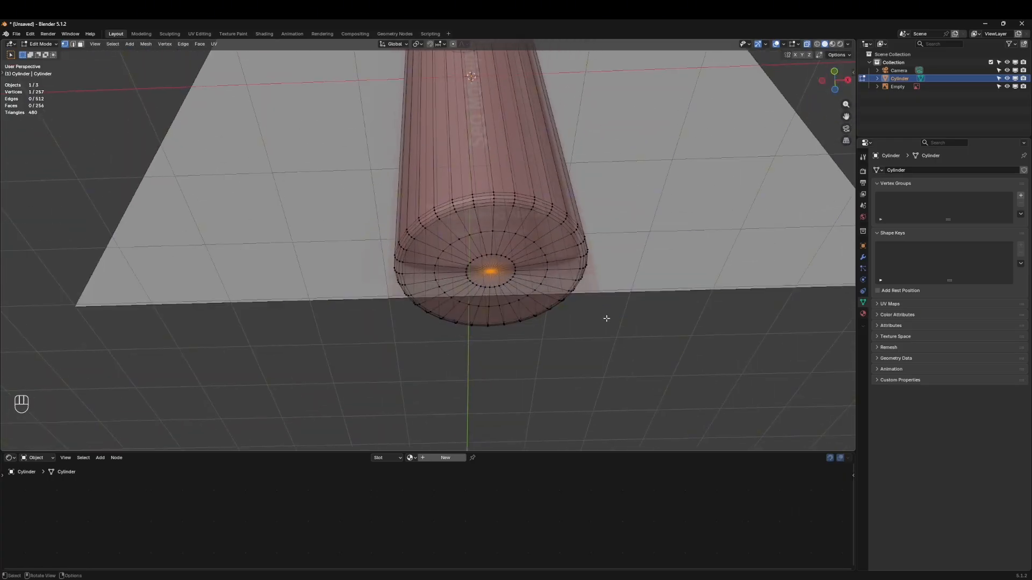
middle_drag(585, 269, 428, 141)
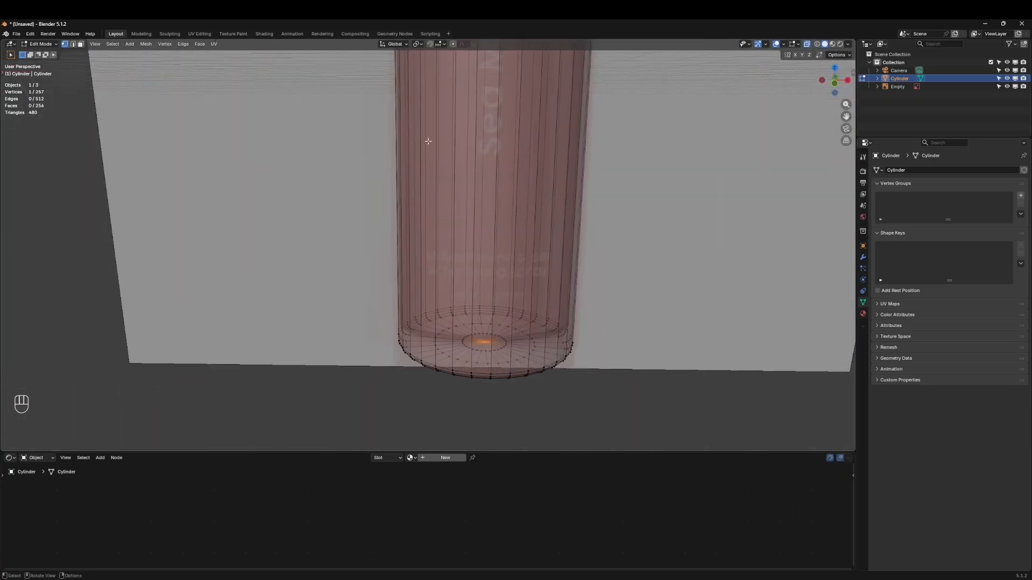
click(455, 46)
scroll(520, 353, up, 4)
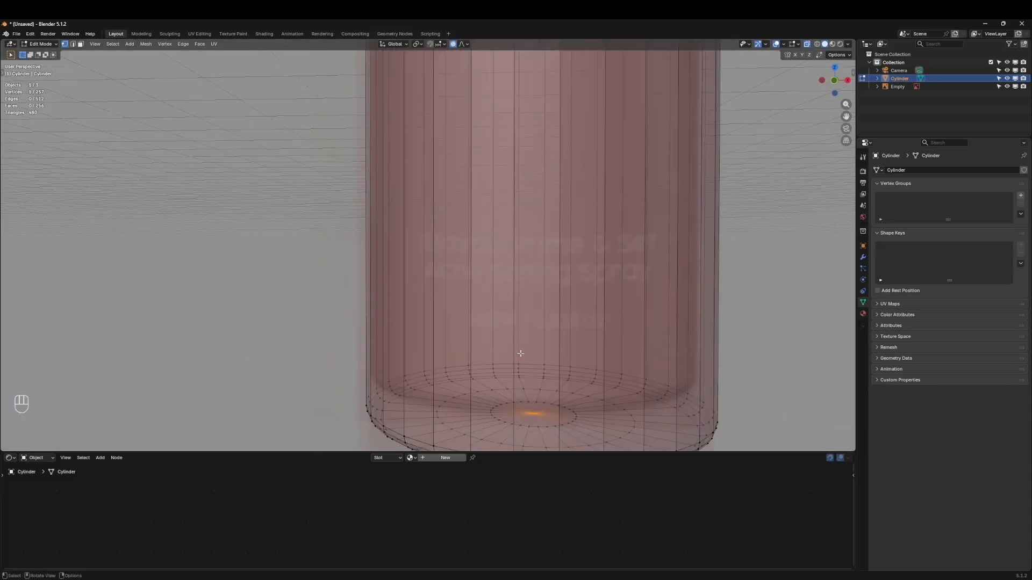
shift+middle_drag(628, 399, 548, 345)
key(g)
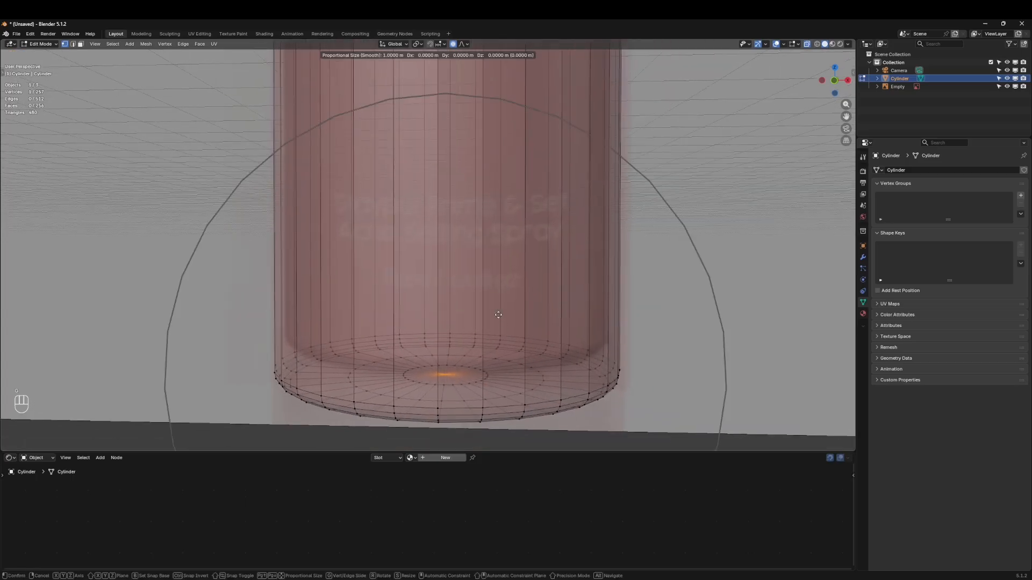
key(x)
scroll(499, 315, up, 11)
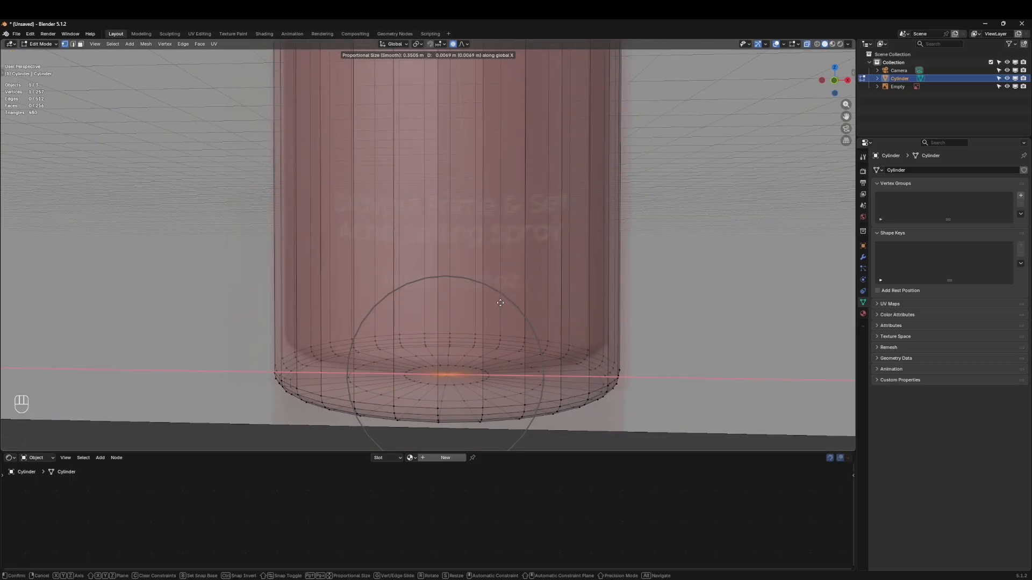
key(z)
scroll(501, 274, up, 2)
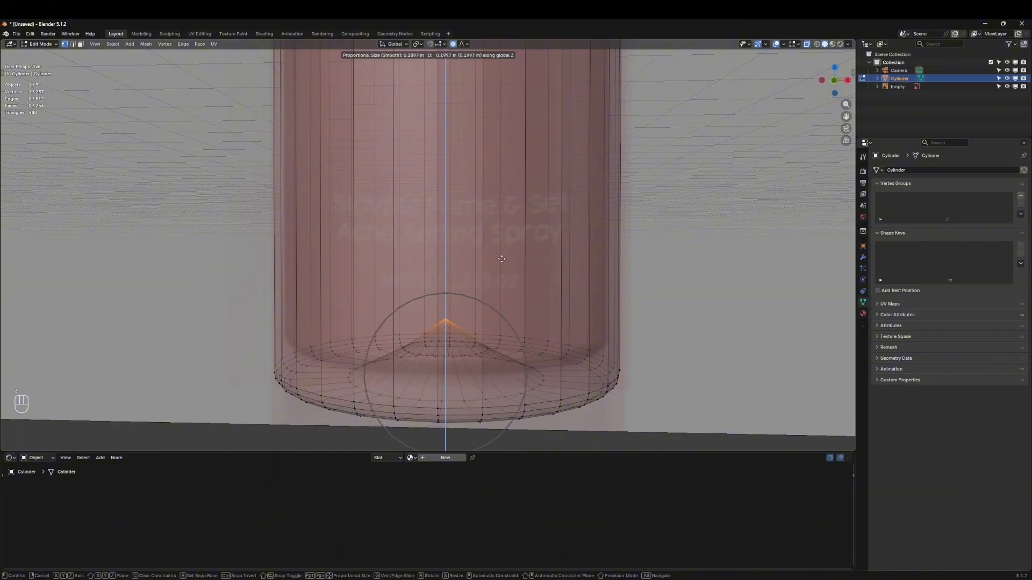
scroll(502, 259, down, 6)
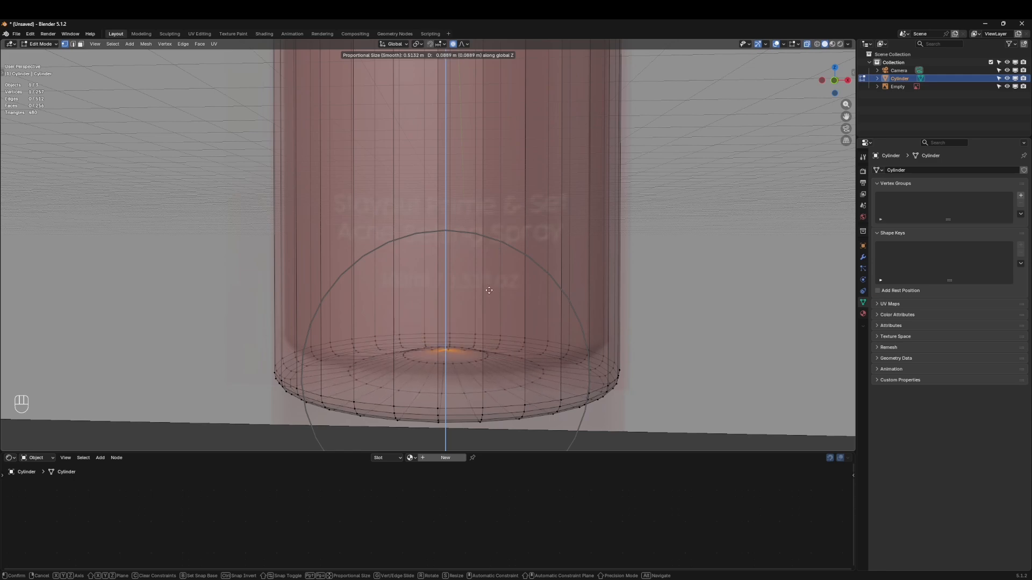
scroll(492, 286, down, 1)
click(493, 283)
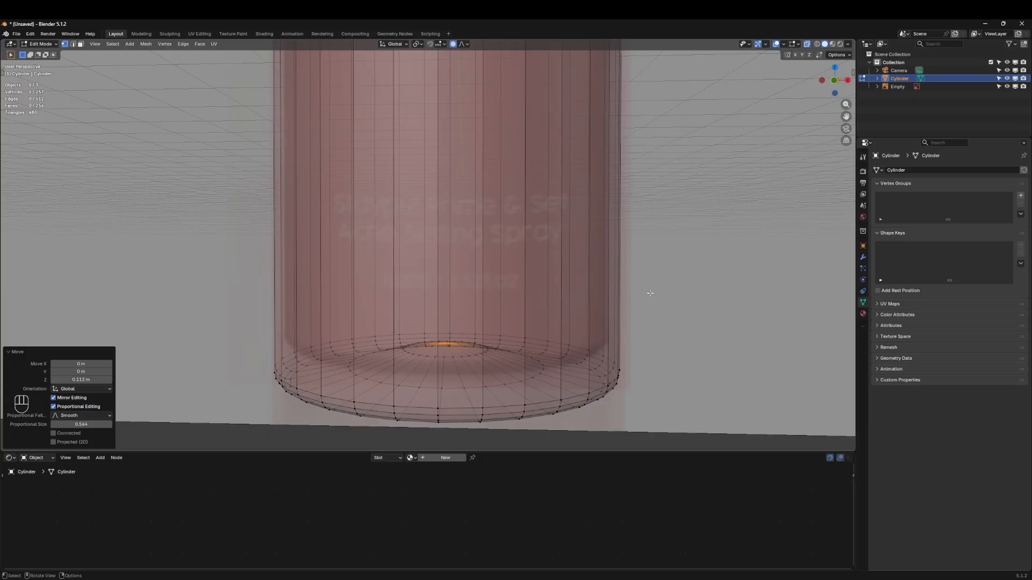
key(Tab)
Extrude the cylinder's top ring and scale it inward to 0.695 to form a flat rim
middle_drag(650, 292, 504, 240)
key(grave)
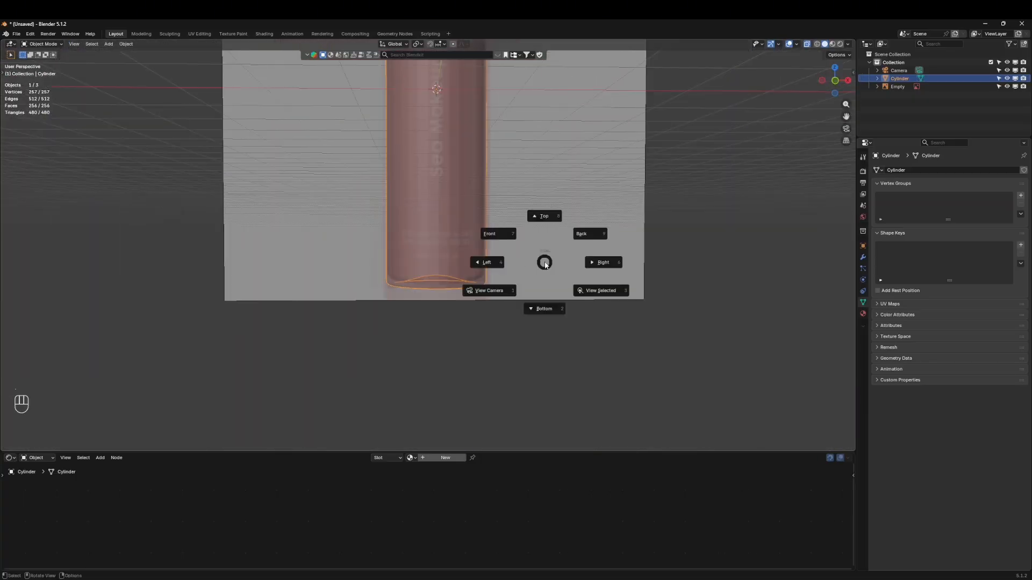
click(476, 224)
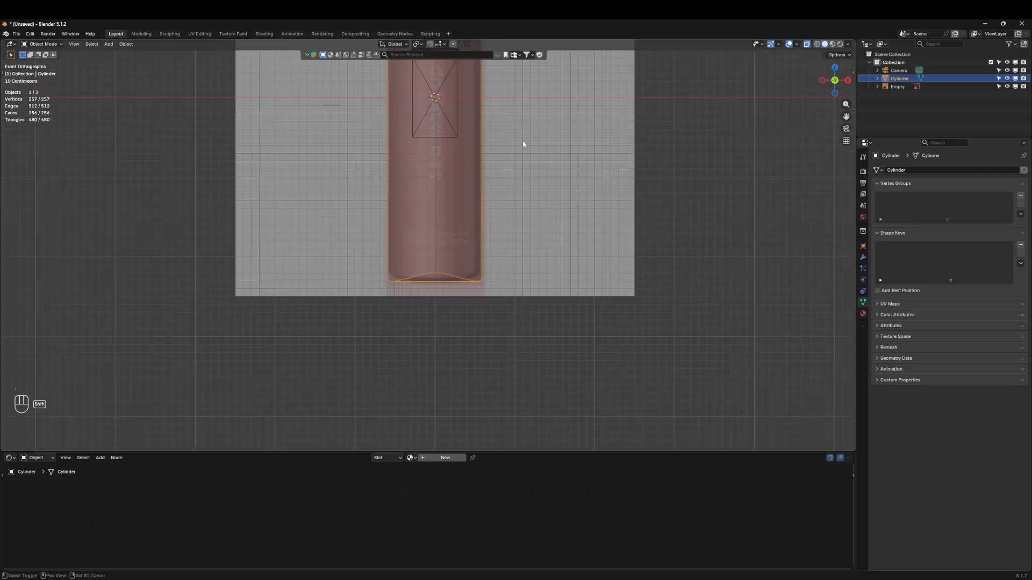
scroll(522, 141, up, 6)
scroll(480, 218, up, 3)
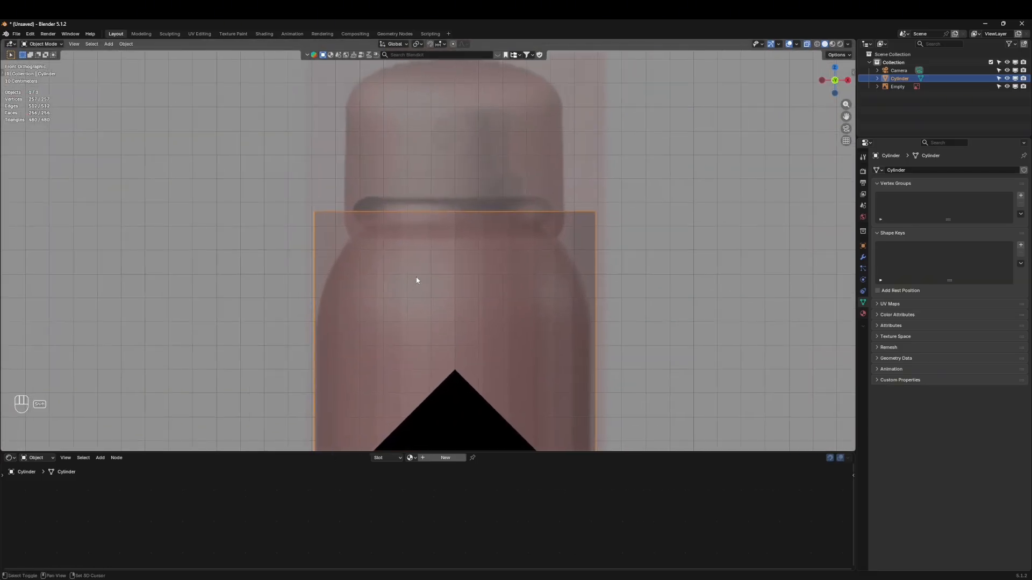
click(430, 261)
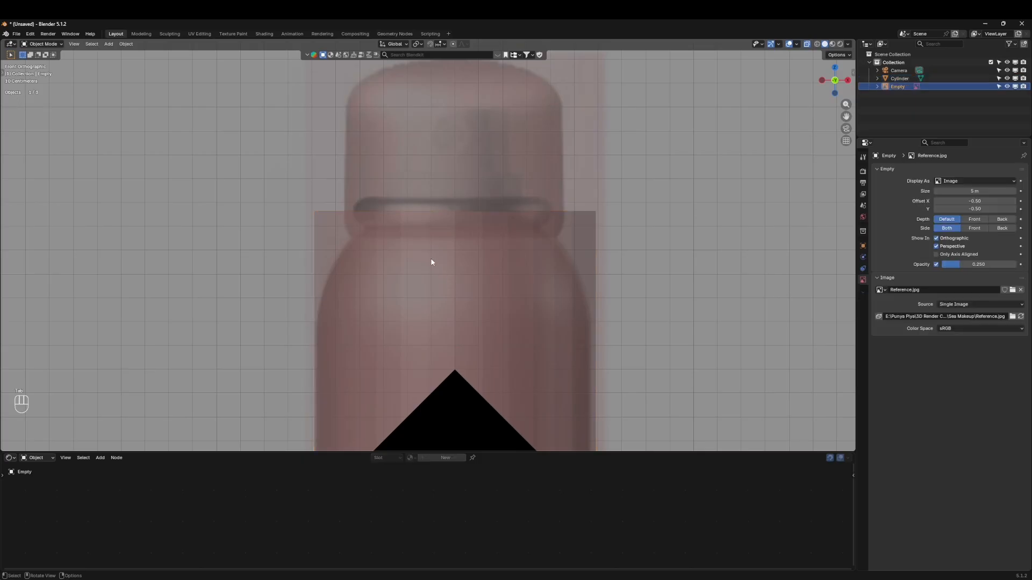
click(382, 252)
key(Tab)
scroll(550, 258, down, 1)
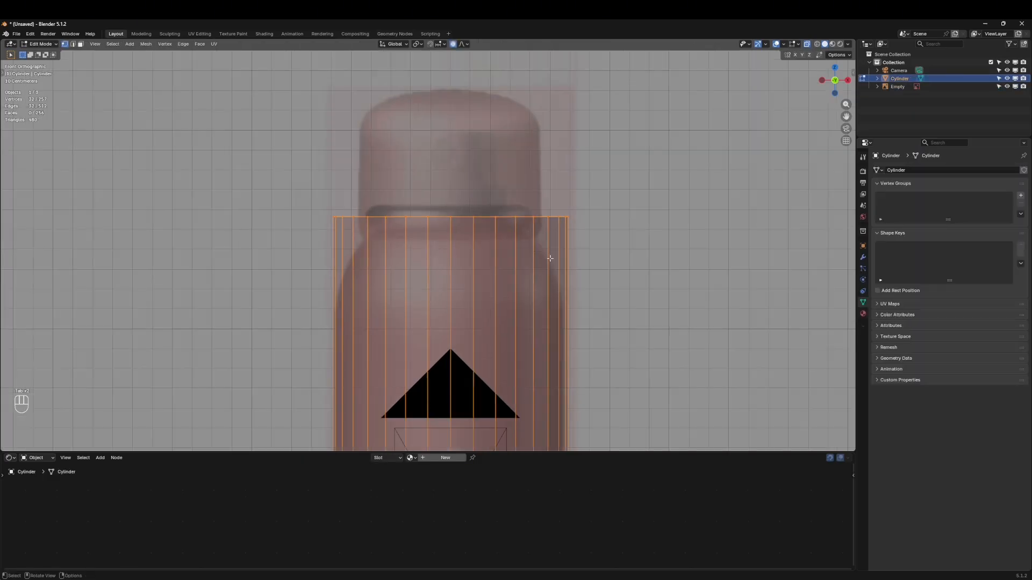
middle_drag(343, 216, 651, 248)
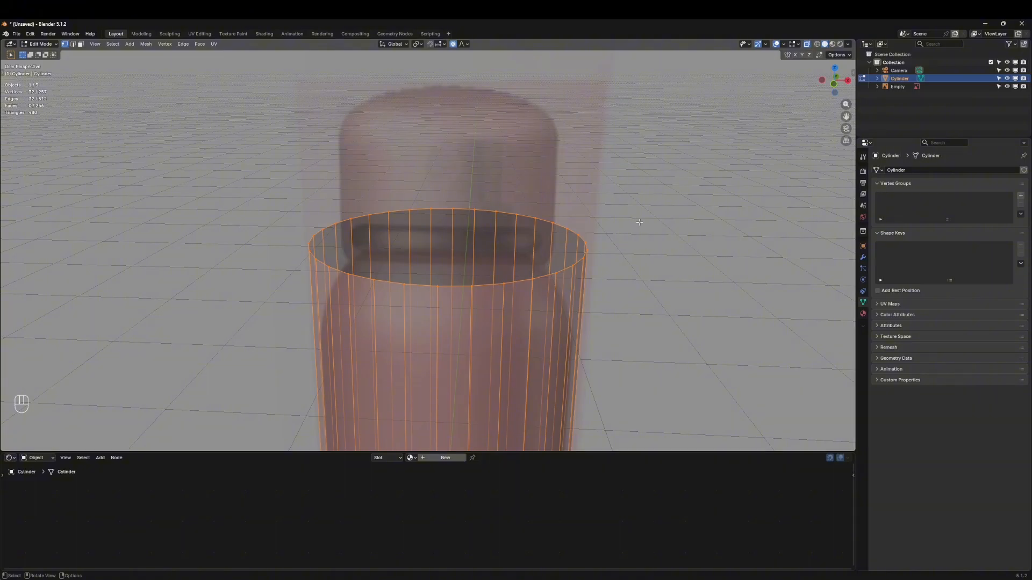
key(e)
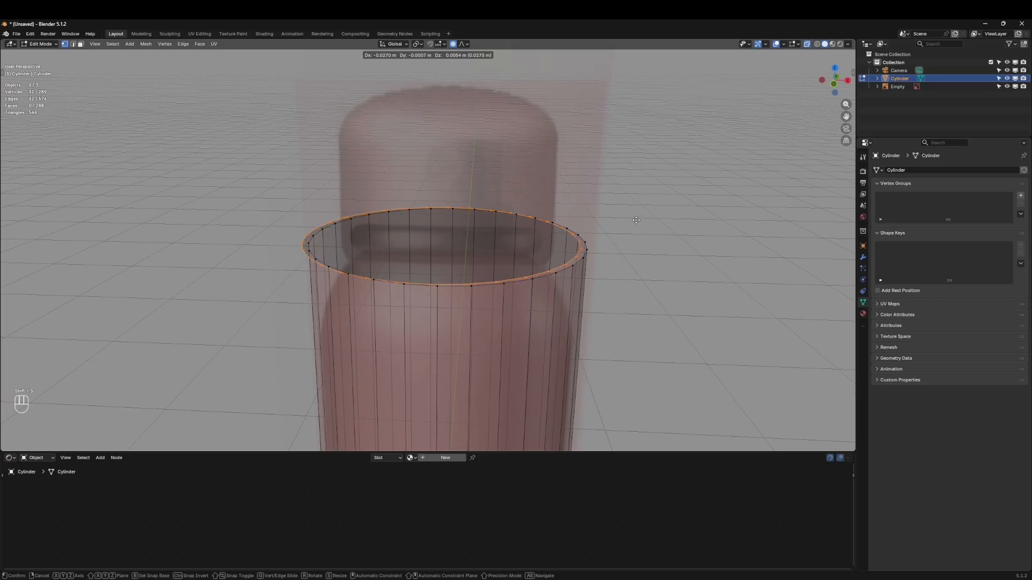
key(s)
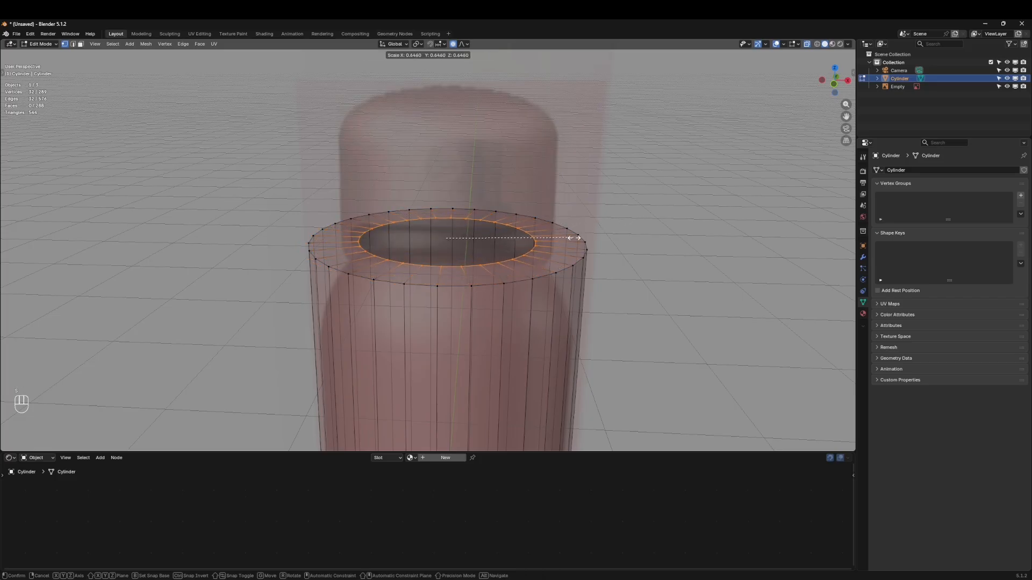
click(584, 245)
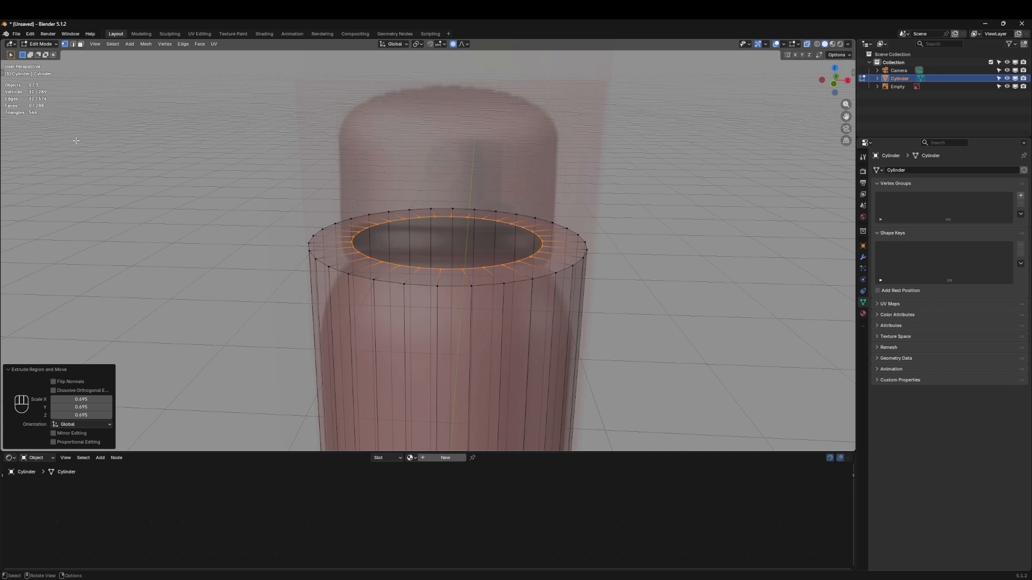
Bevel the outer edge loop at the cylinder's top in edge select mode with a width of 0.742 m and 5 segments
click(73, 45)
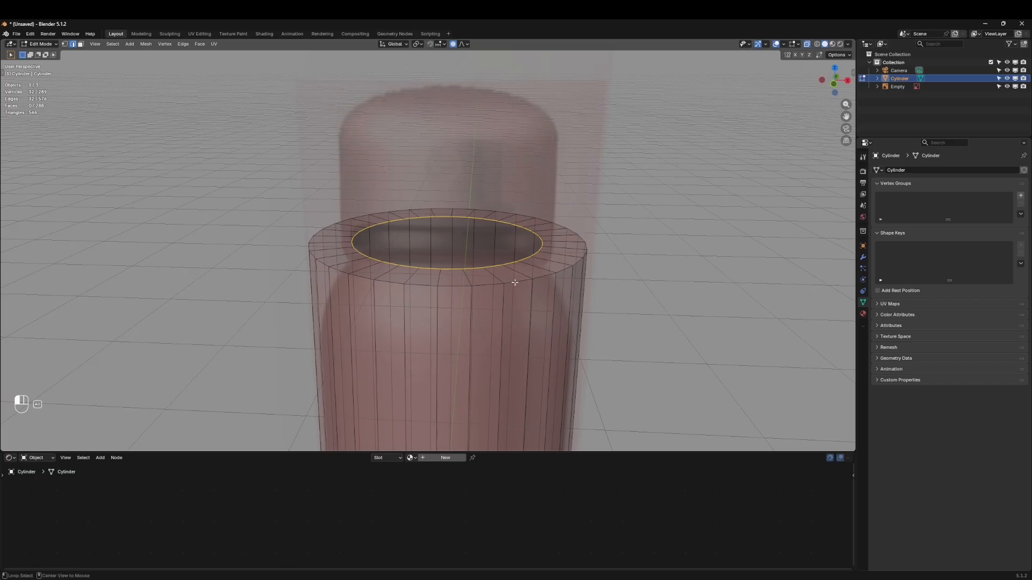
key(a)
key(Tab)
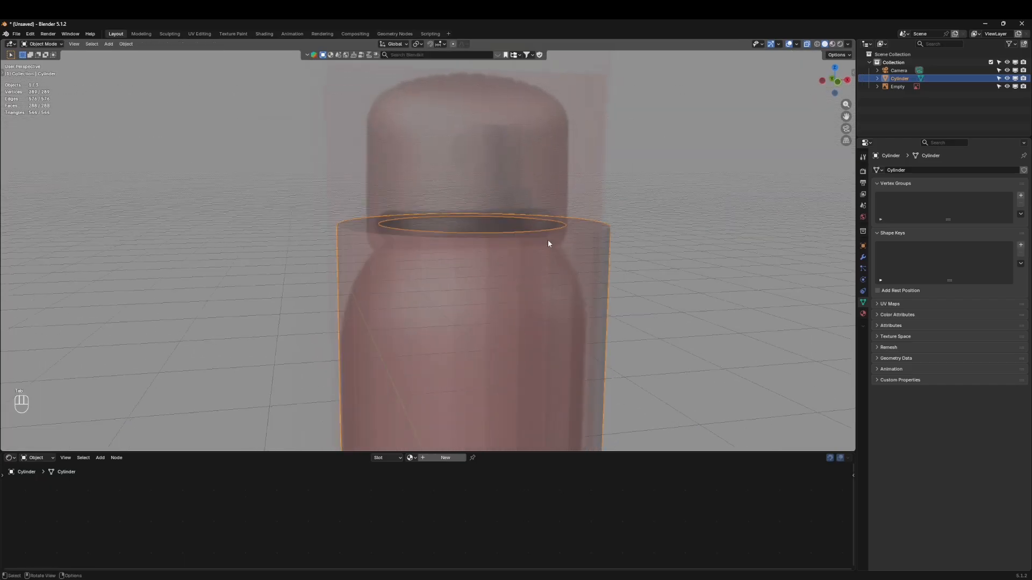
key(Tab)
key(grave)
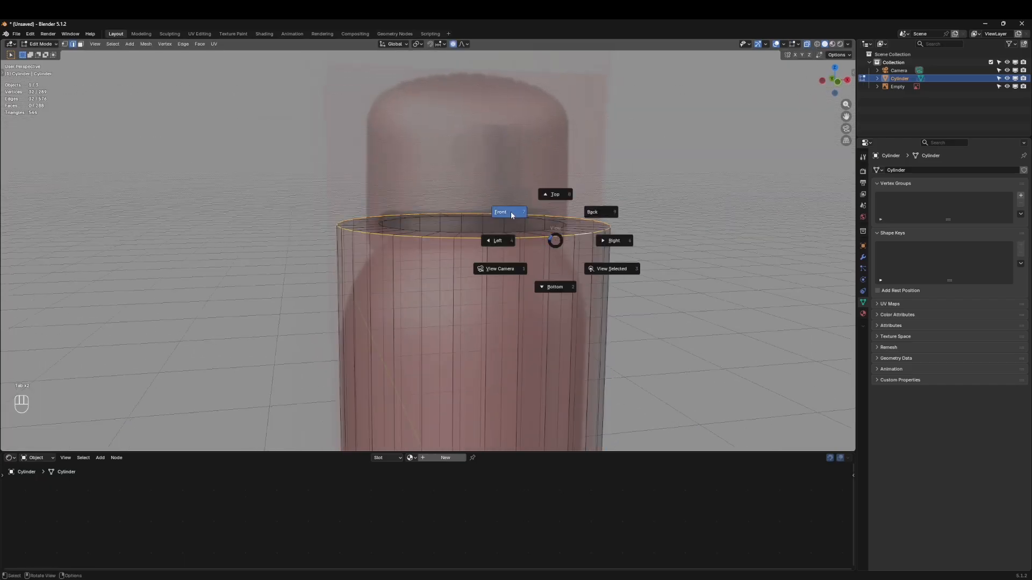
click(511, 215)
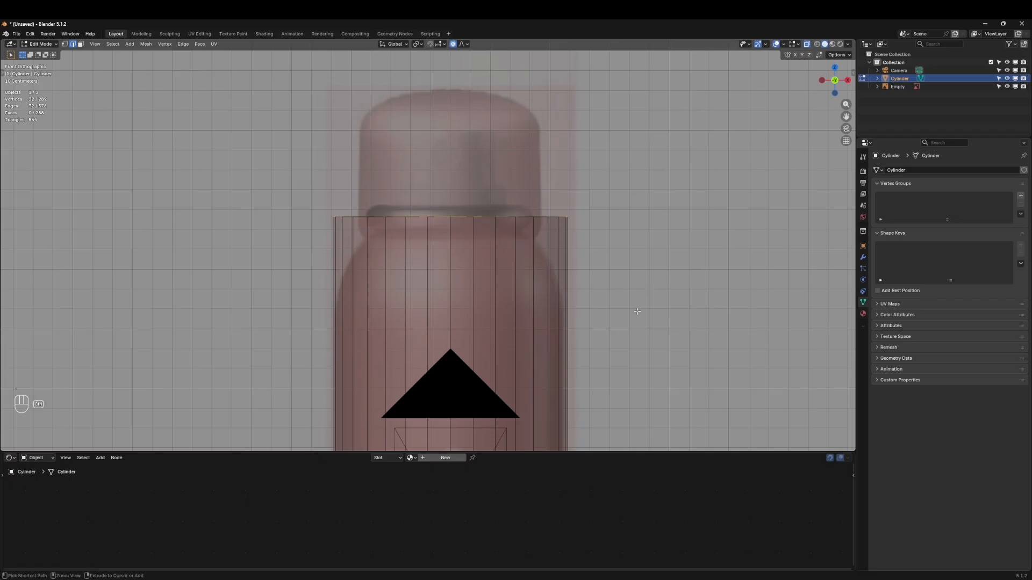
key(ctrl+b)
scroll(729, 356, up, 3)
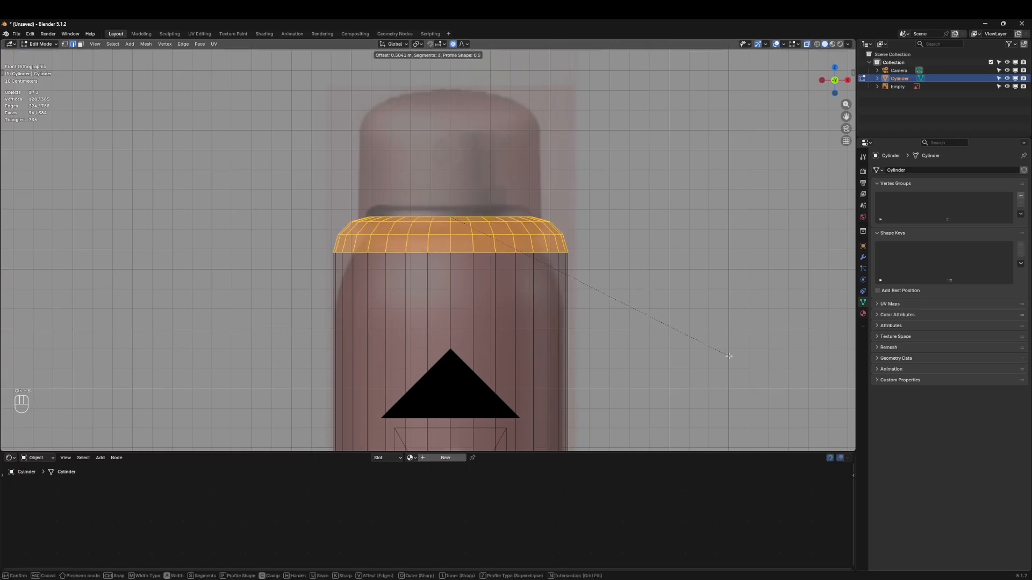
scroll(728, 356, up, 1)
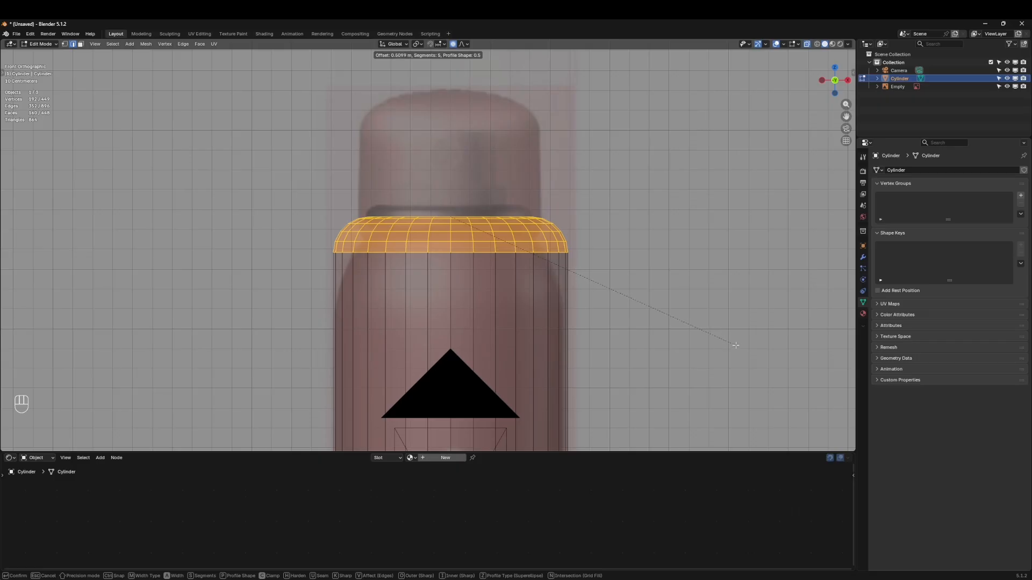
click(774, 368)
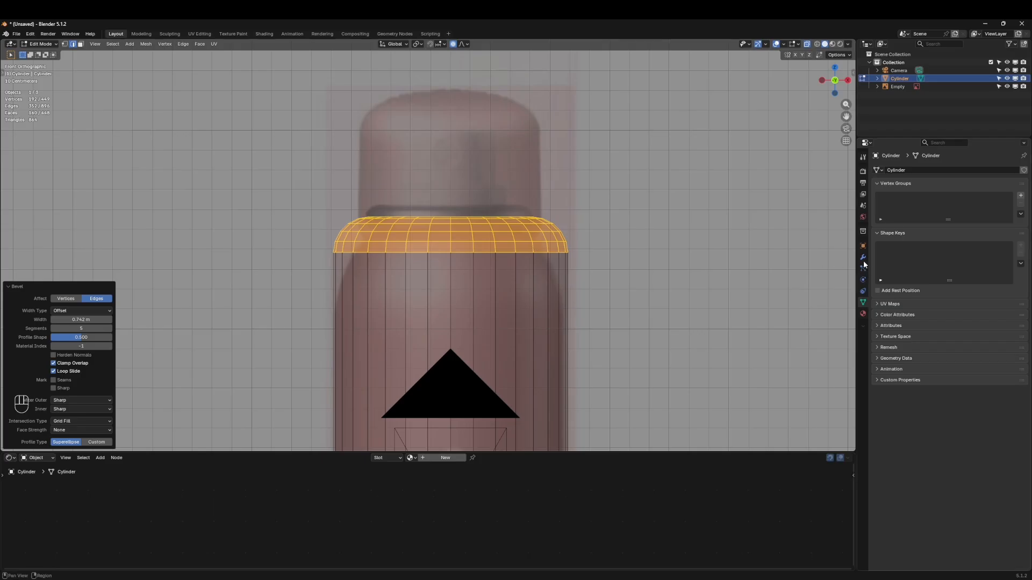
Select the whole beveled shoulder band with its inner rim and merge its overlapping vertices by distance
drag(253, 171, 383, 210)
middle_drag(382, 210, 386, 244)
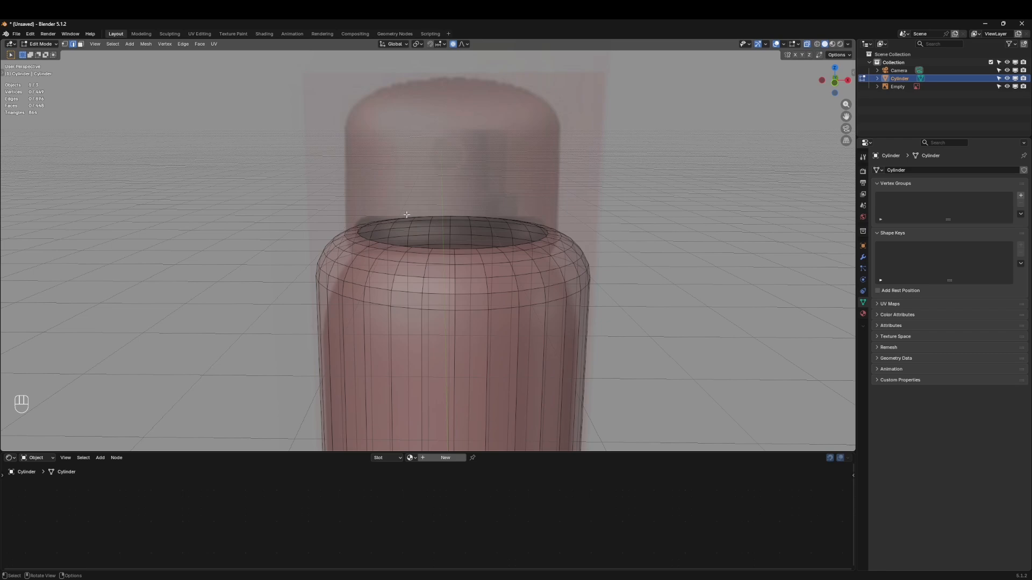
middle_drag(465, 265, 459, 244)
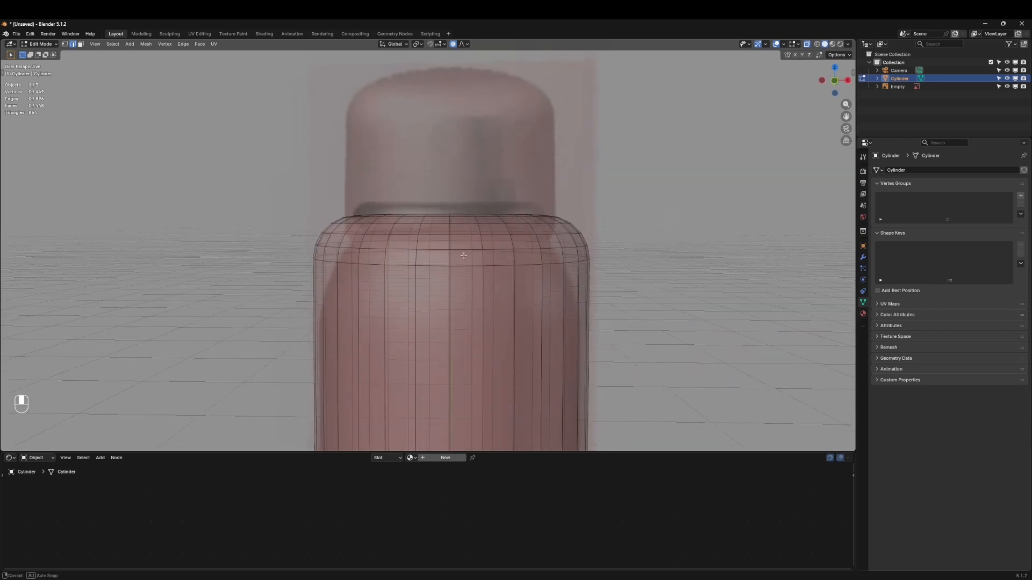
drag(165, 132, 647, 280)
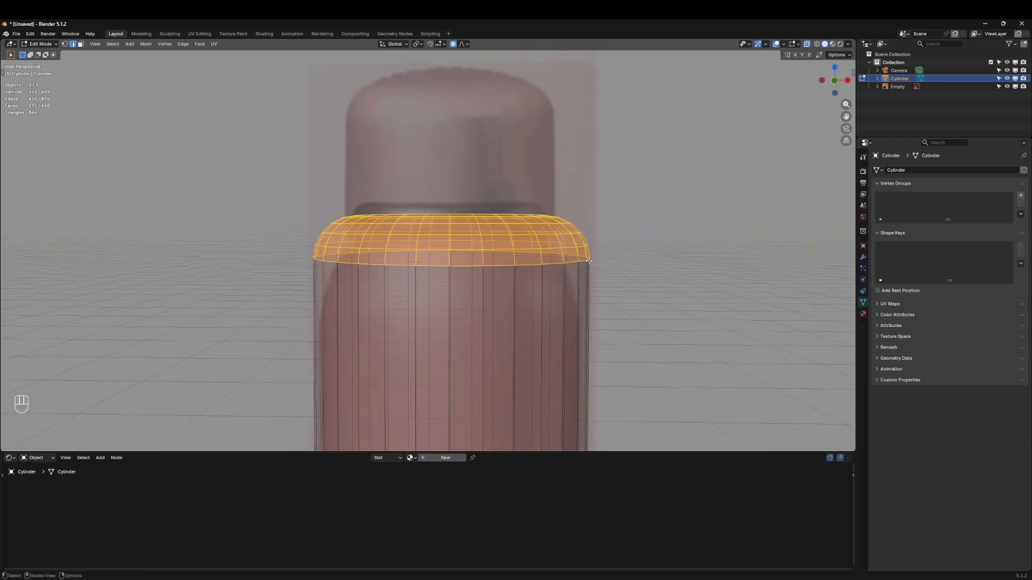
drag(224, 150, 649, 281)
key(m)
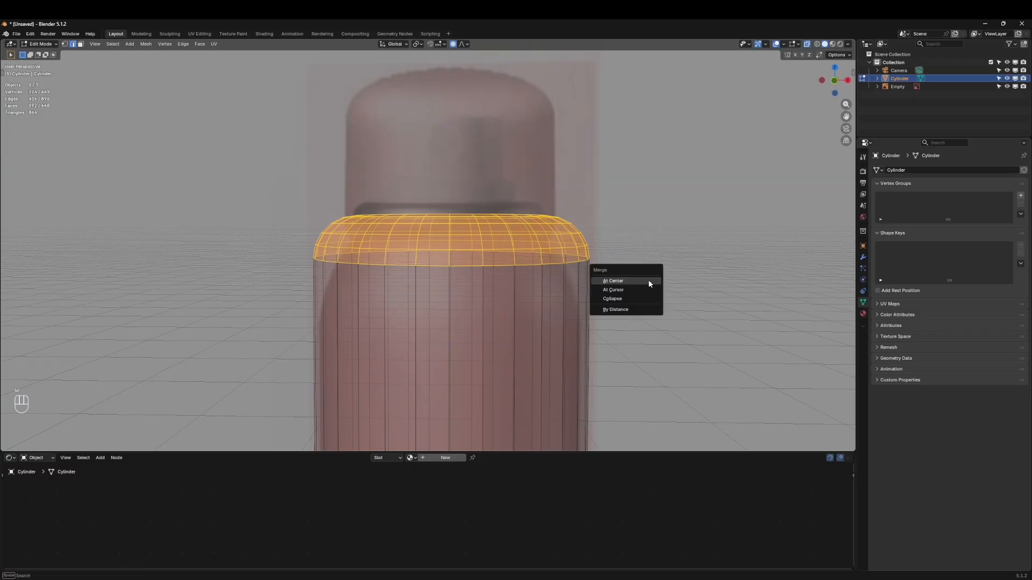
click(624, 310)
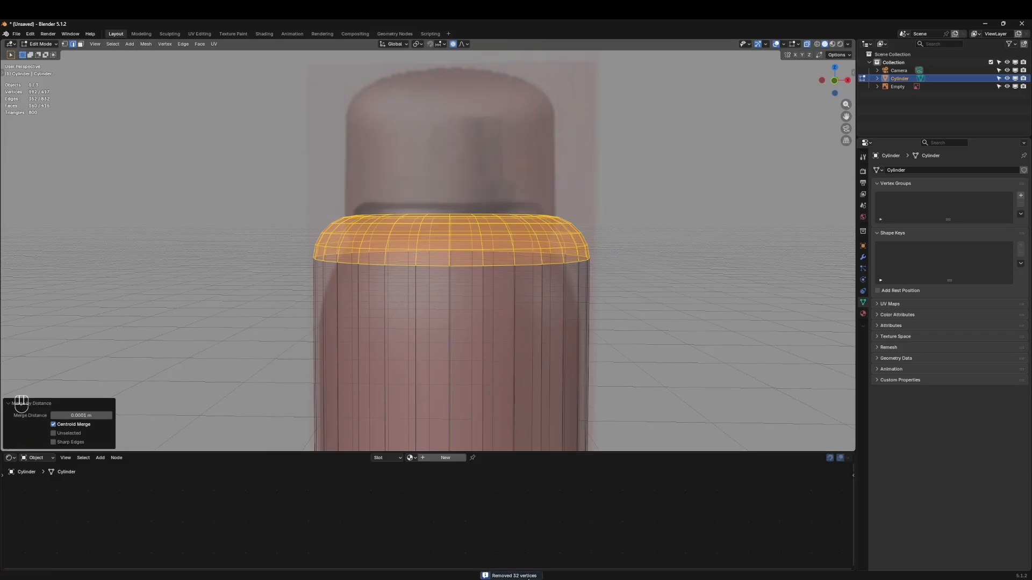
middle_drag(203, 133, 204, 148)
Add a Subdivision Surface modifier to the cylinder and set its viewport level to 3
click(862, 257)
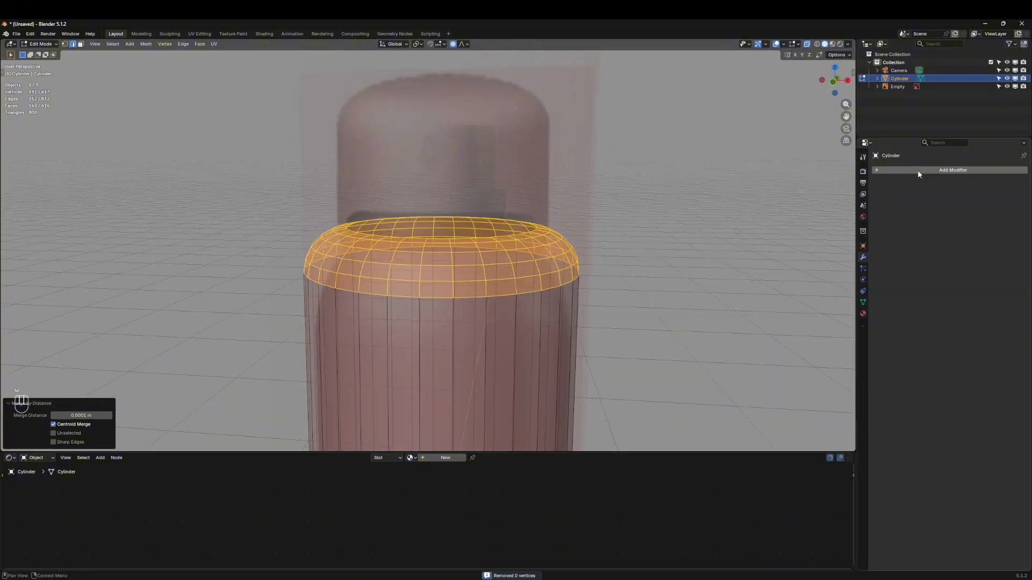
click(918, 170)
text(suib)
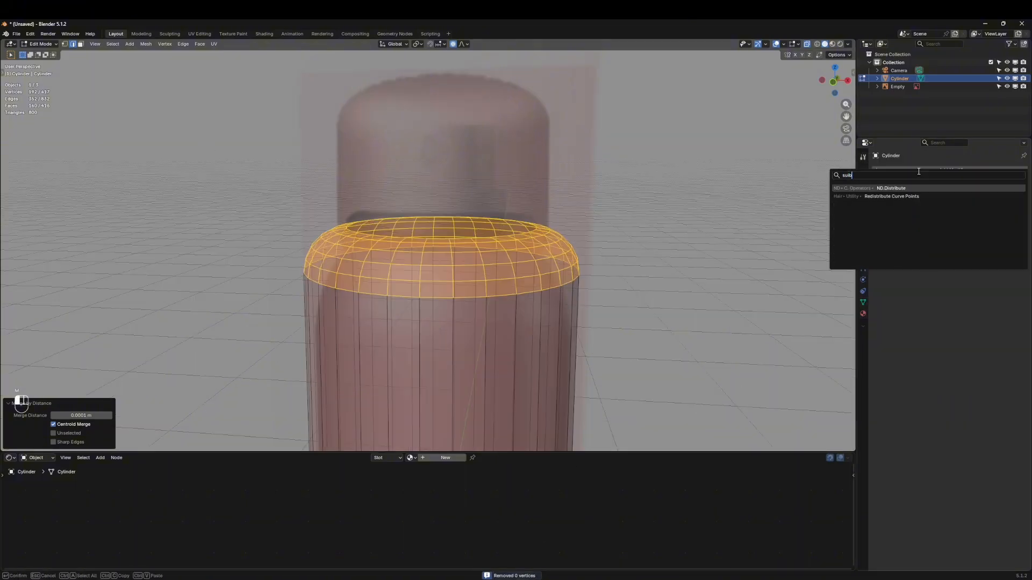
key(BackSpace)
key(BackSpace)
text(b)
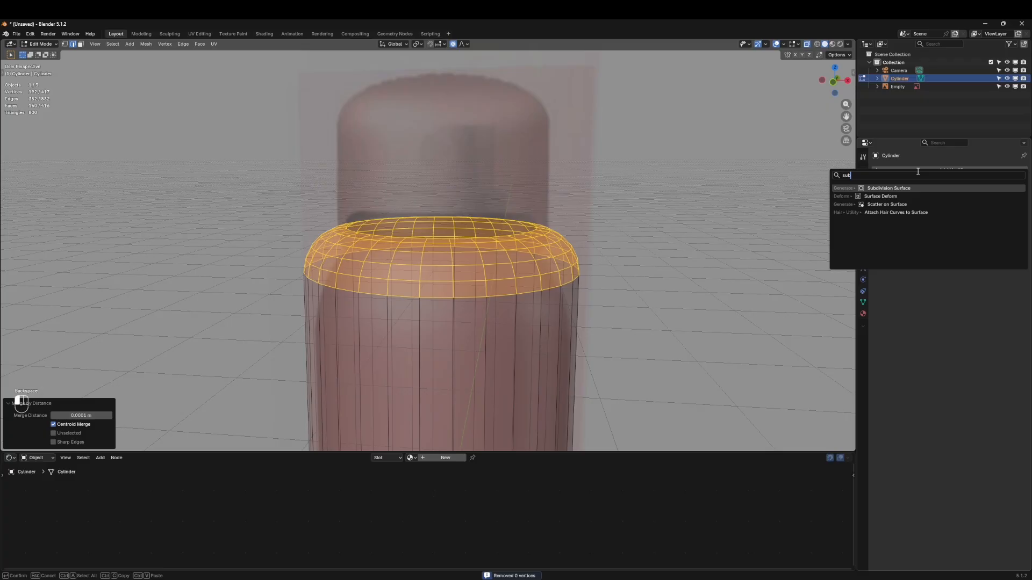
click(913, 190)
click(985, 206)
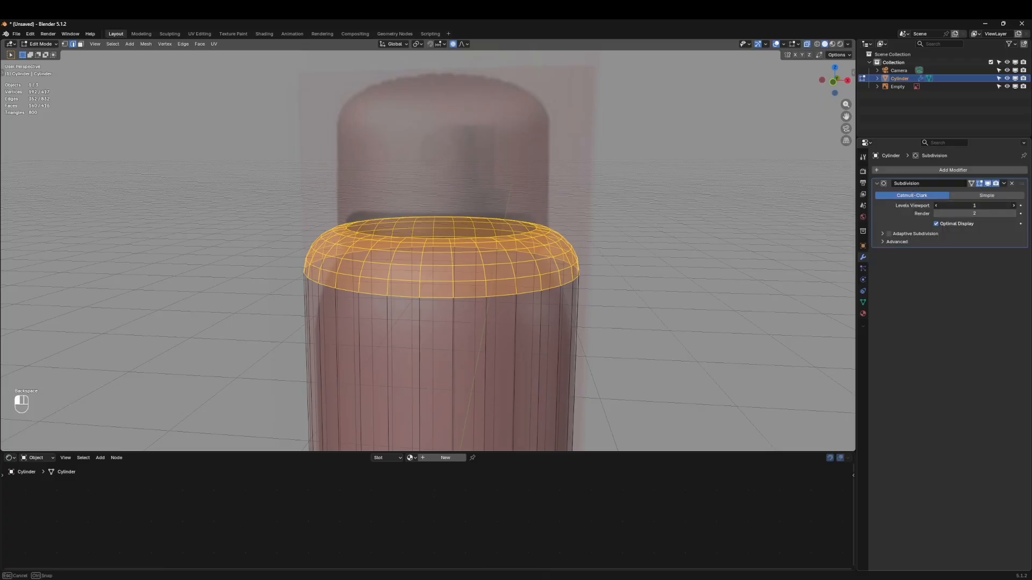
key(Return)
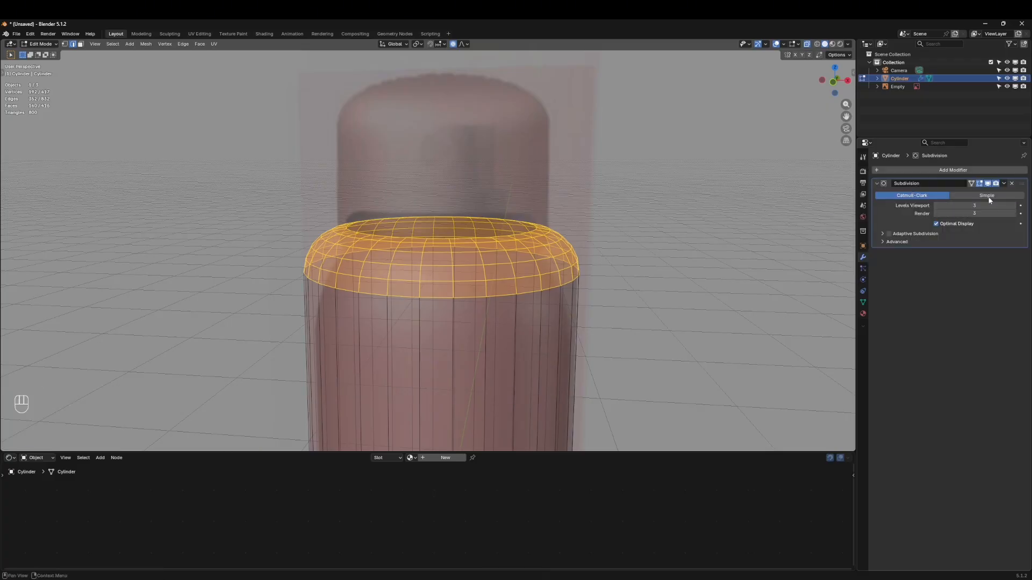
In front view, reopen the cylinder in Edit Mode and select the lowest edge loop of the shoulder bevel
key(Tab)
click(390, 319)
middle_drag(390, 321, 415, 292)
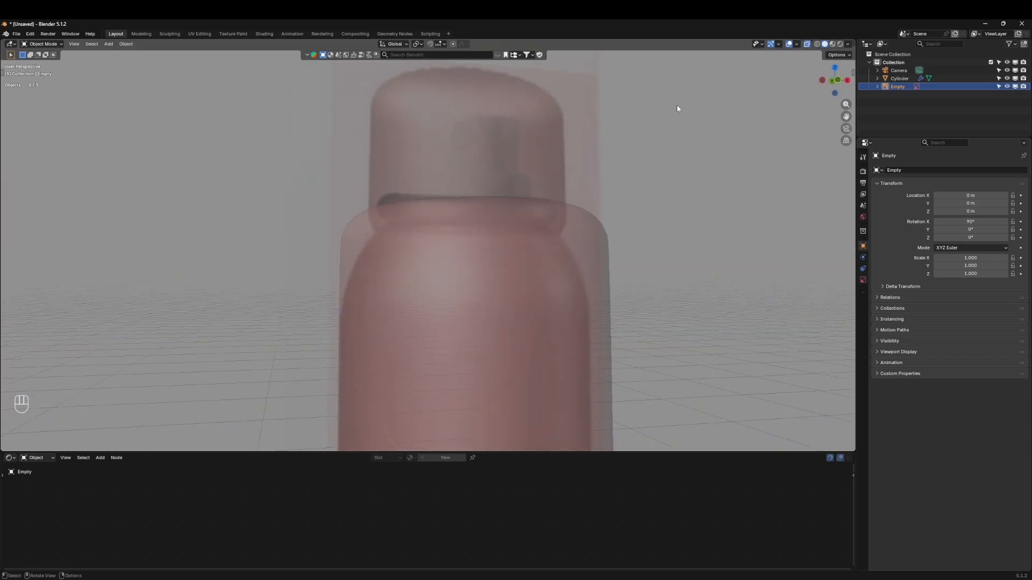
click(834, 84)
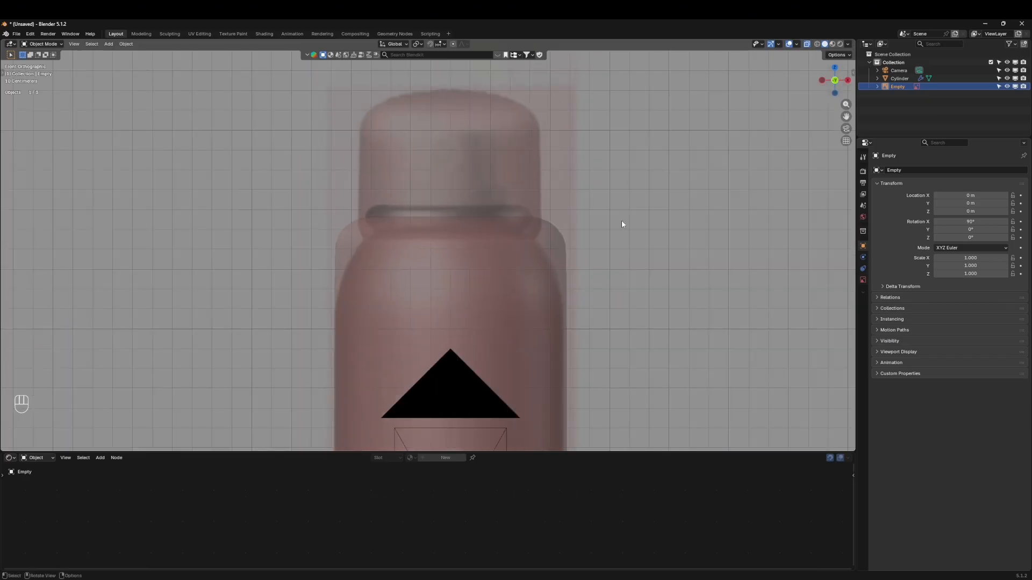
click(396, 244)
key(Tab)
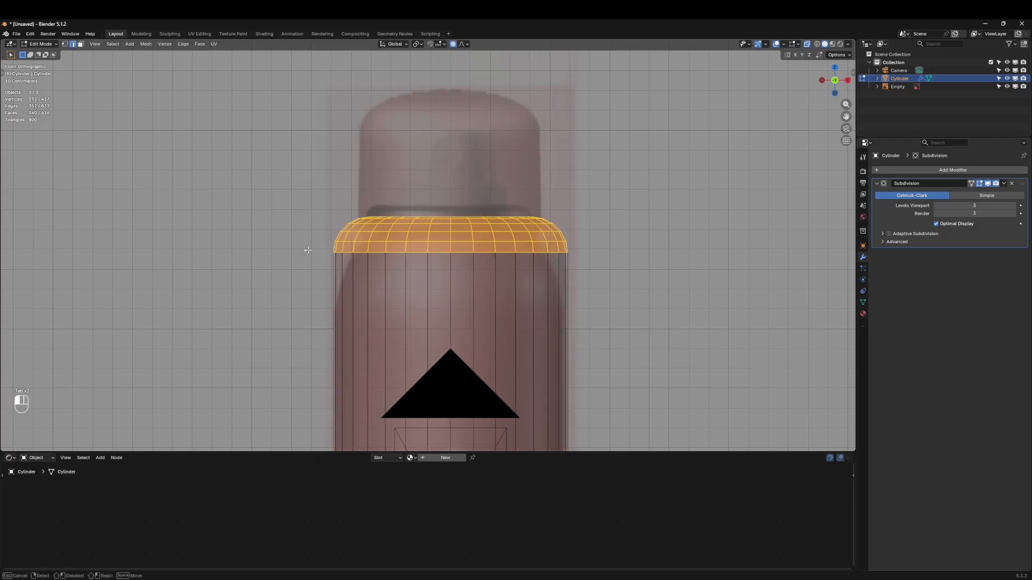
alt+click(500, 253)
key(g)
key(z)
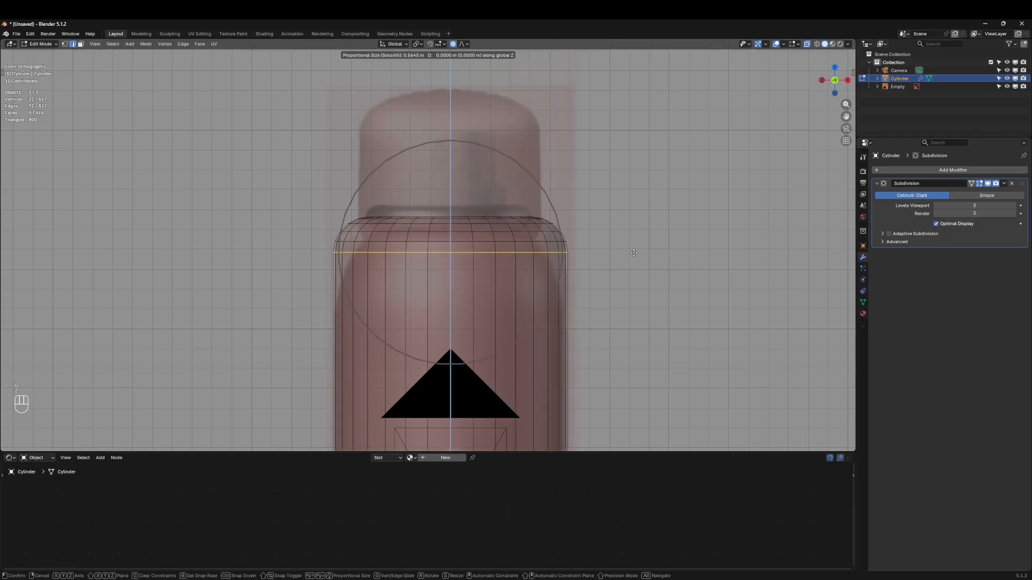
key(Escape)
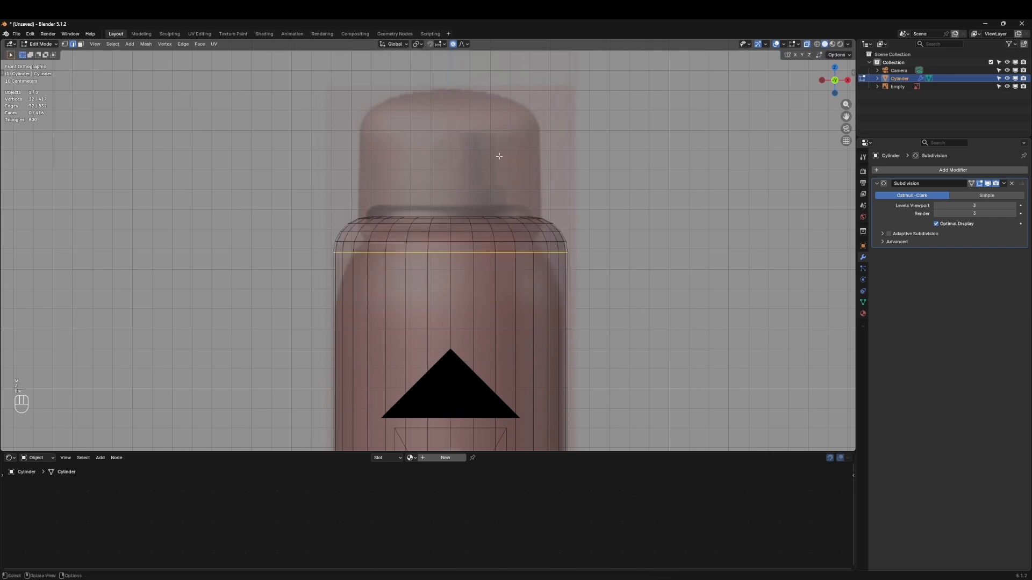
Turn off proportional editing and lower the shoulder's bottom edge loop along Z to where the reference body starts to curve inward
click(453, 44)
key(g)
key(z)
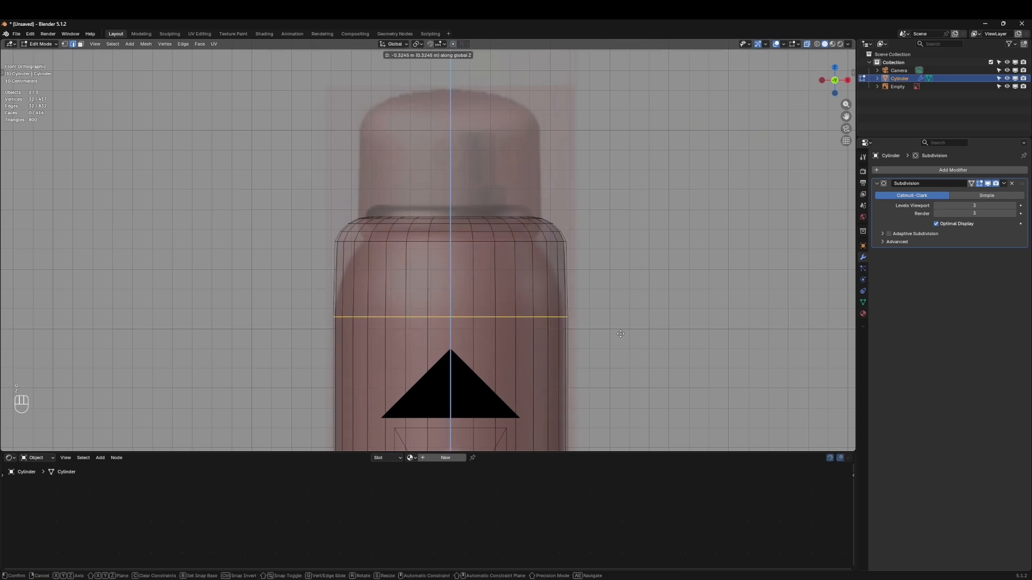
click(619, 340)
Lower the second shoulder edge loop from the bottom by 0.214 m along Z
alt+click(341, 242)
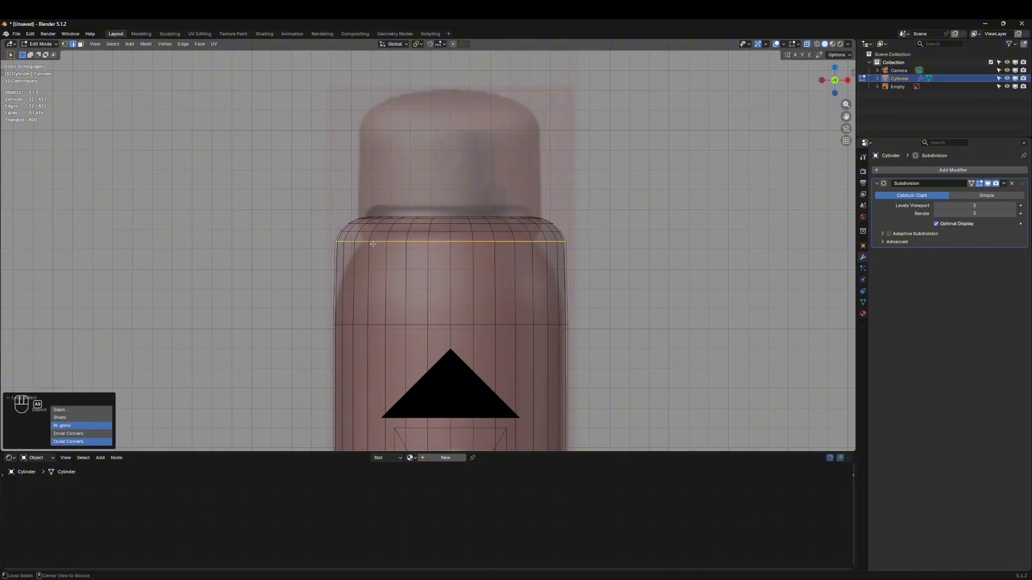
key(g)
key(z)
click(607, 301)
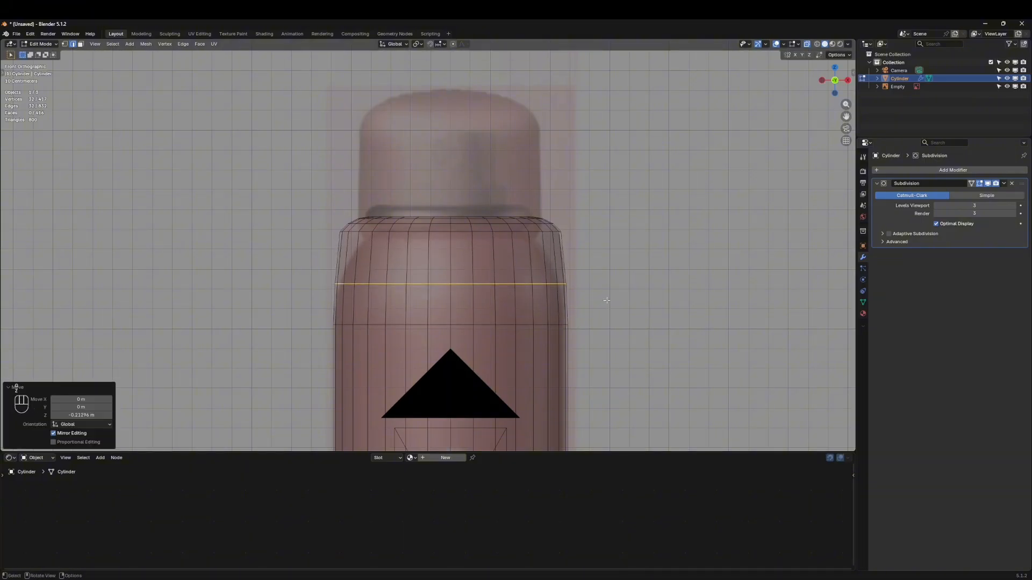
Lower the third shoulder edge loop by 0.134 m along Z and scale it inward to match the reference outline
alt+click(358, 233)
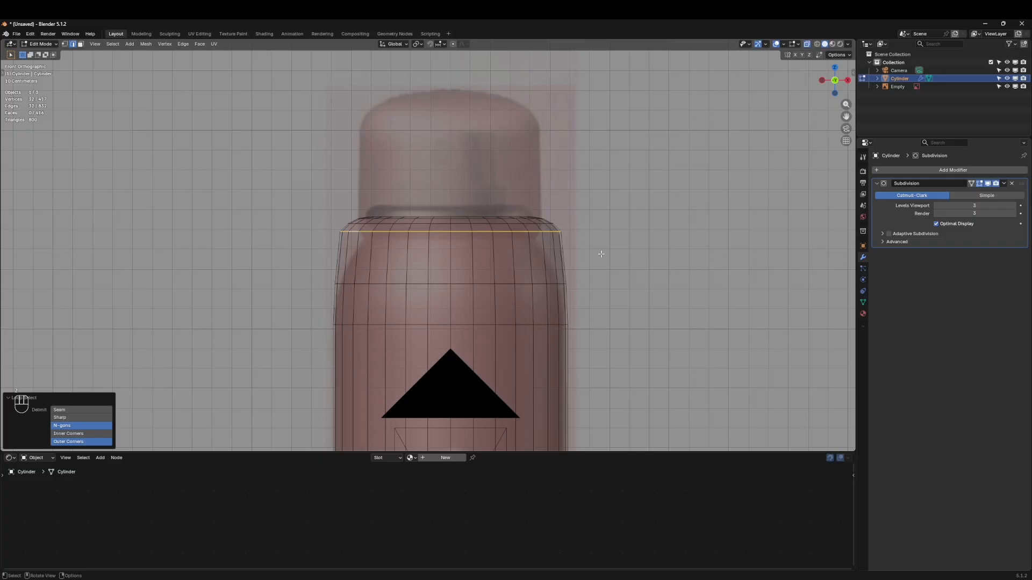
key(g)
key(z)
click(605, 283)
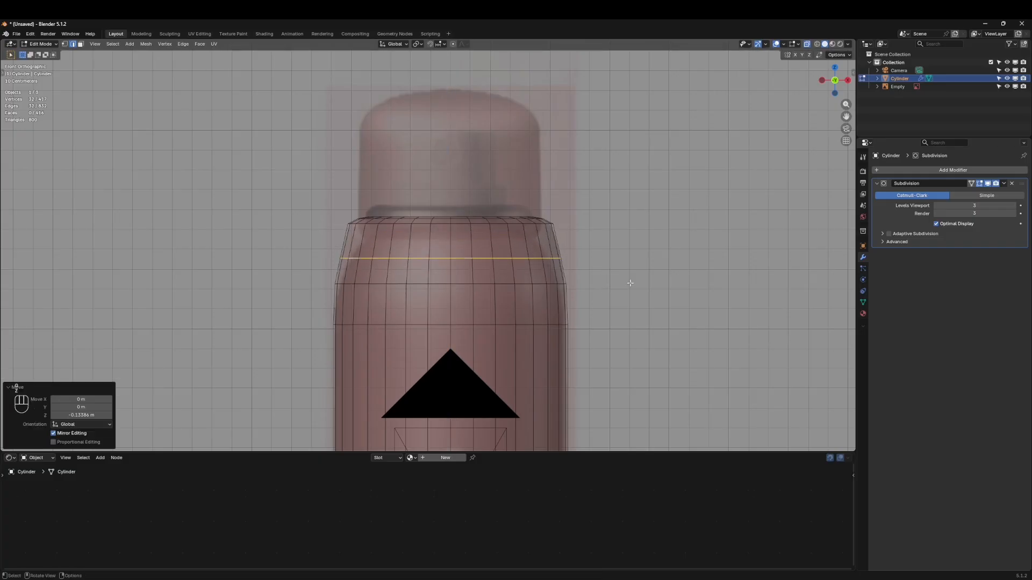
key(s)
click(636, 285)
Lower the fourth shoulder edge loop by 0.120 m along Z and scale it inward to about 0.91
alt+click(369, 229)
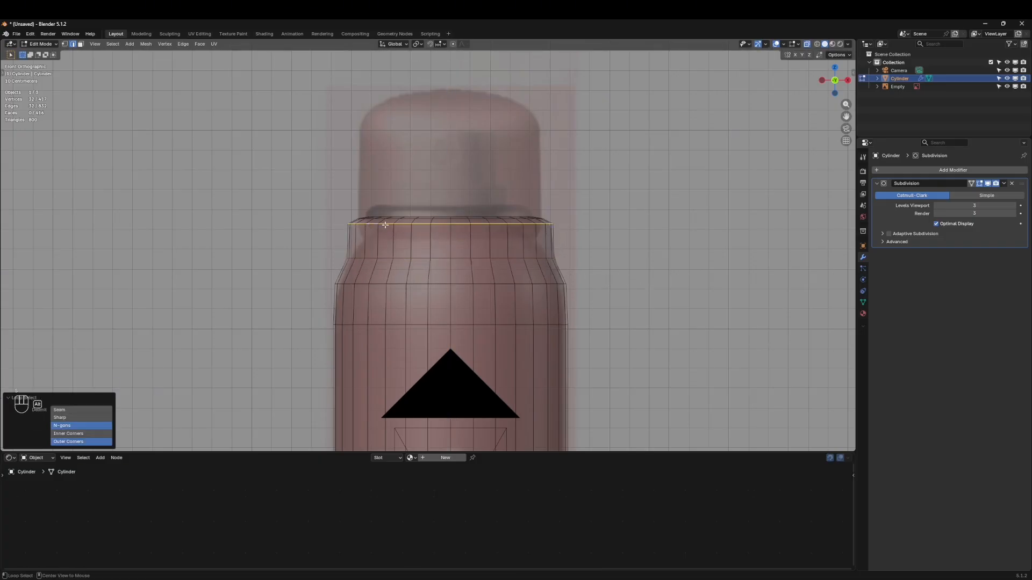
key(g)
key(z)
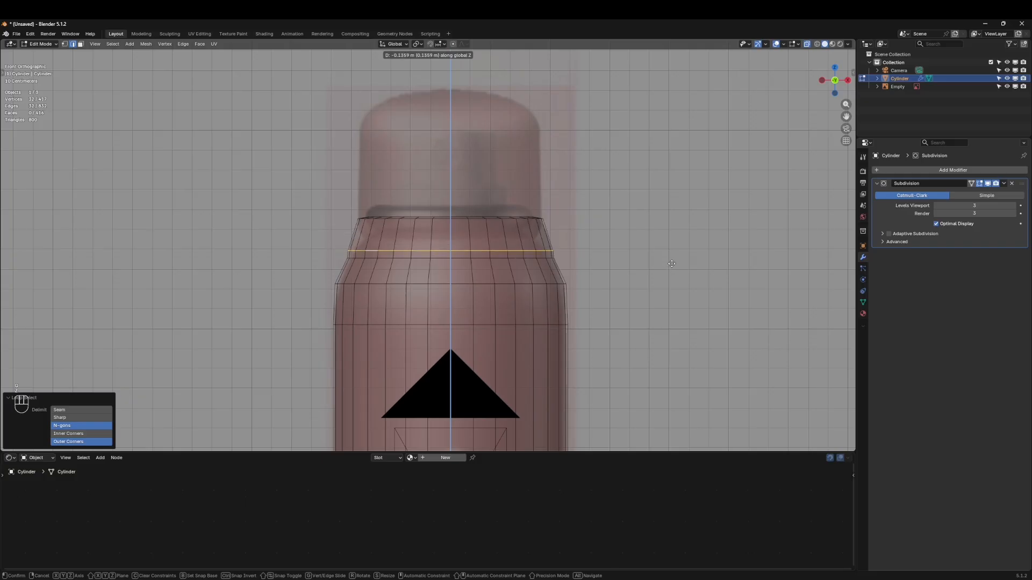
click(671, 262)
key(s)
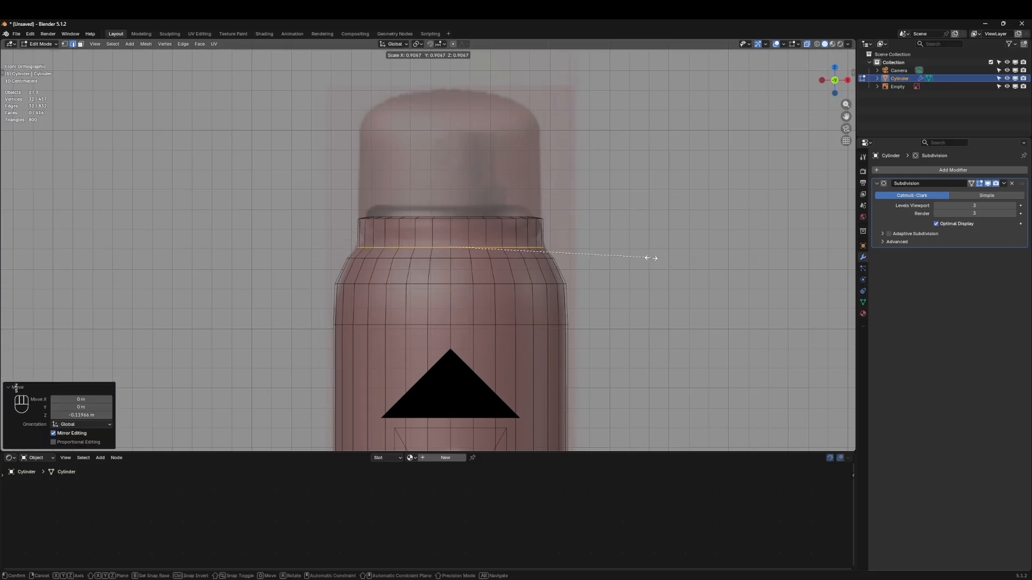
click(652, 258)
Lower the fifth shoulder edge loop by 0.085 m along Z, scale it to about 0.88, and return to Object Mode
alt+click(393, 219)
key(g)
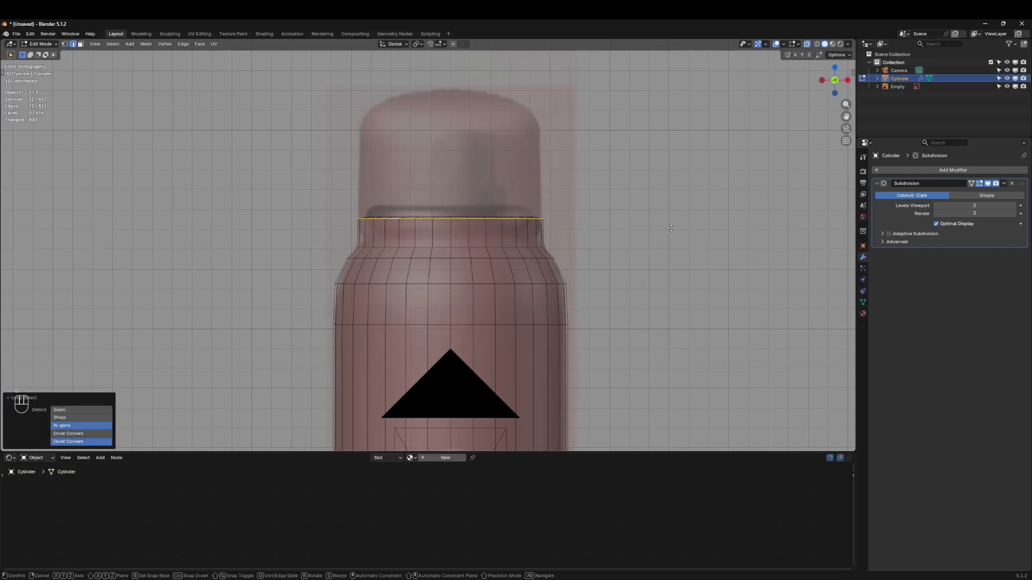
key(z)
click(673, 245)
key(s)
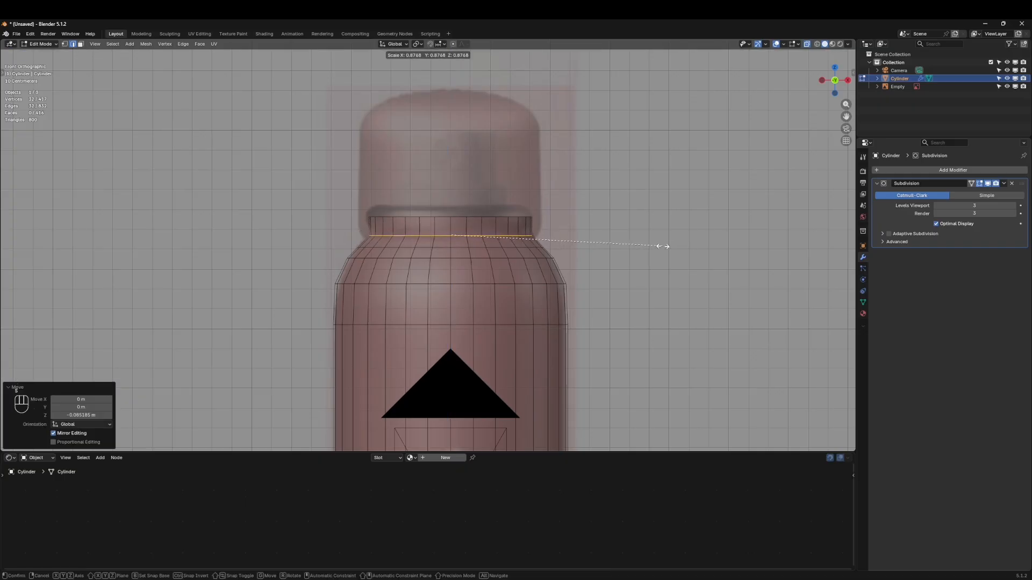
click(666, 246)
key(Tab)
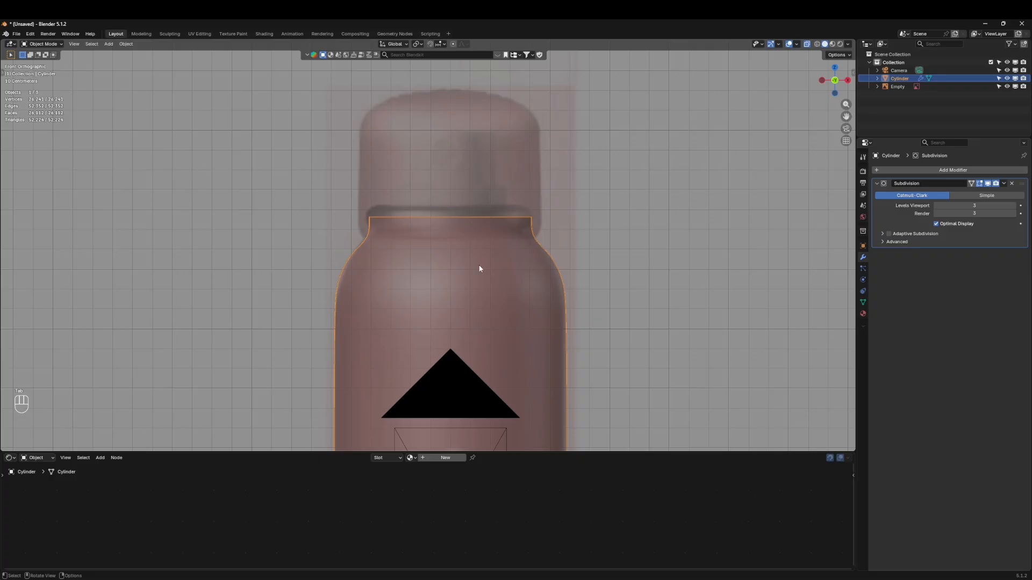
Apply smooth shading to the bottle body
click(446, 271)
scroll(465, 271, down, 8)
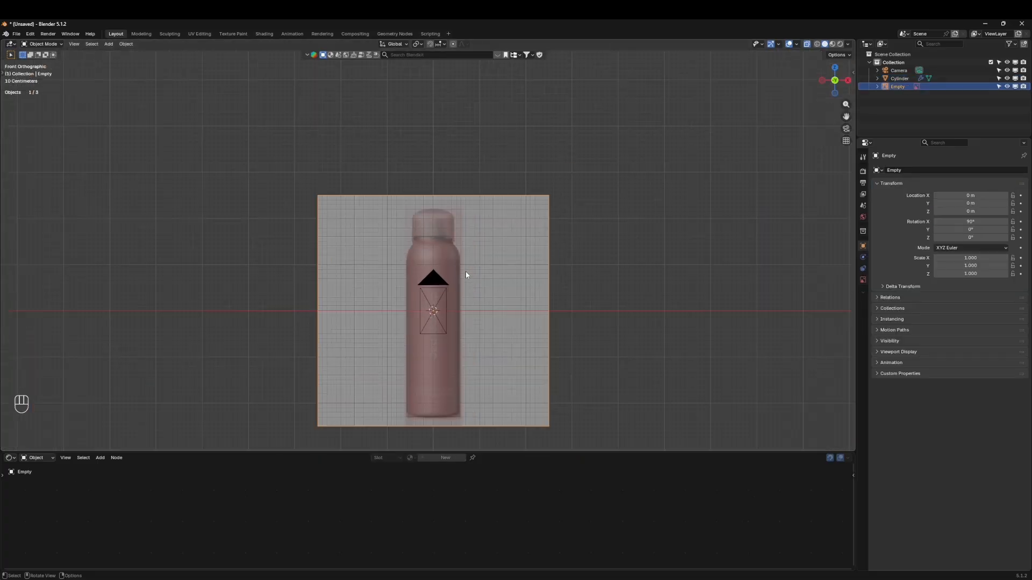
scroll(468, 304, up, 7)
click(467, 267)
right_click(470, 267)
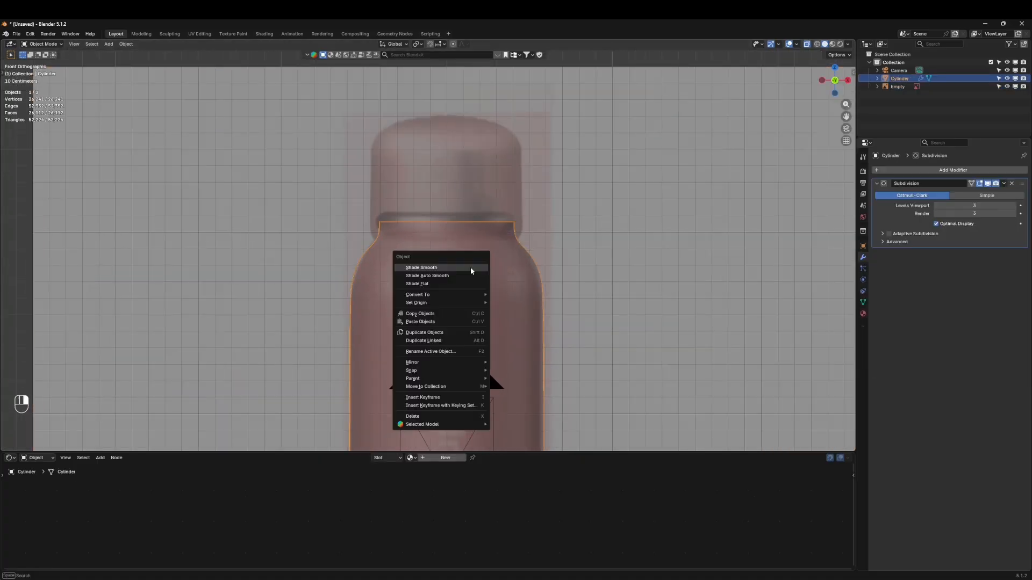
click(422, 267)
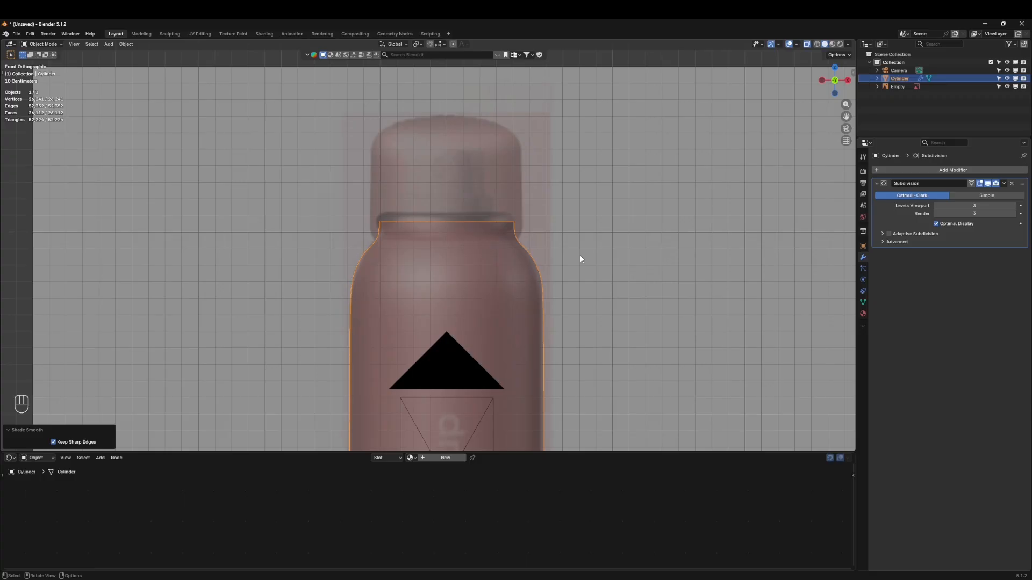
Duplicate the neck's topmost band of faces in place and scale the copy outward to about 1.08
key(Tab)
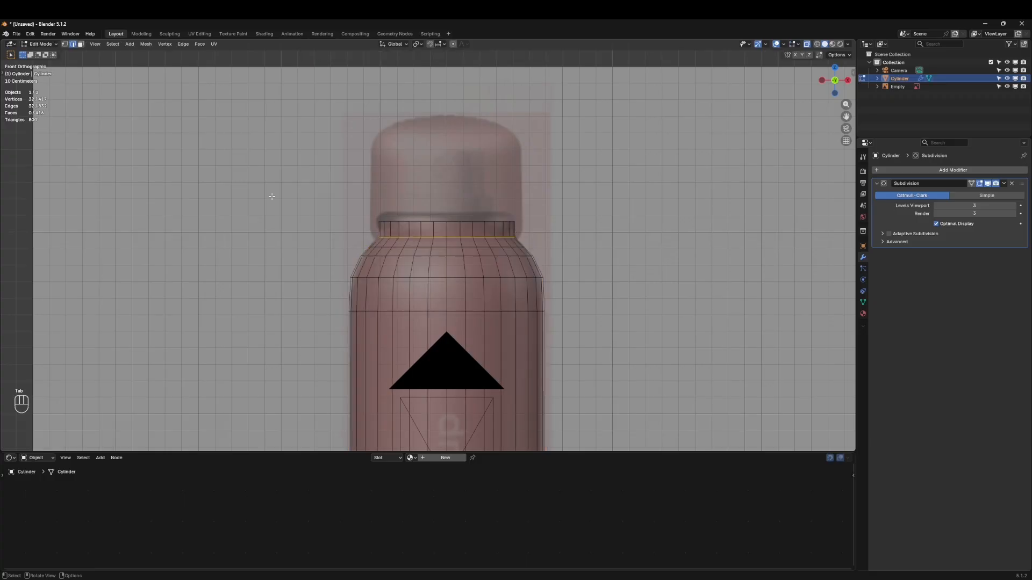
click(80, 44)
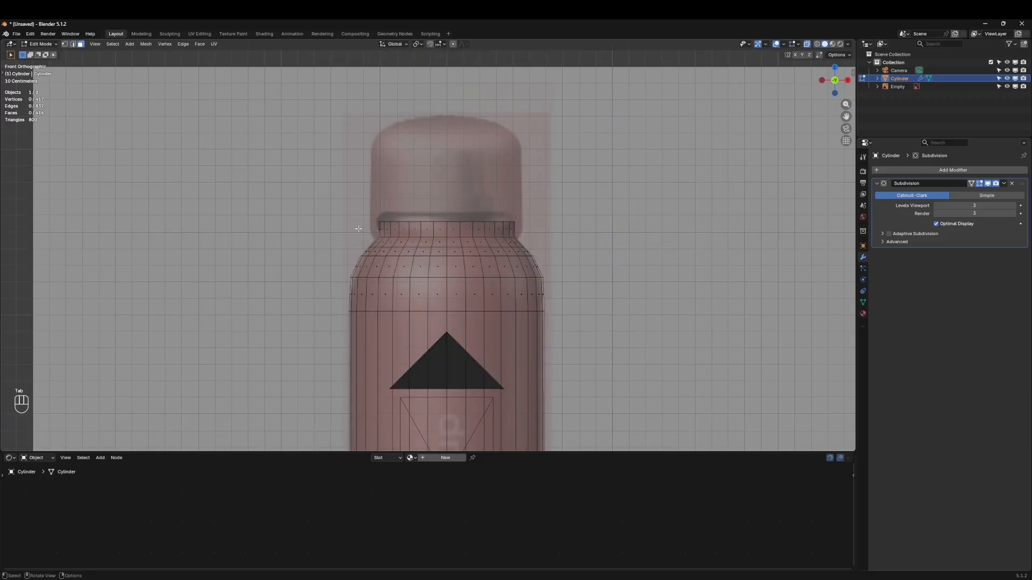
drag(358, 229, 540, 231)
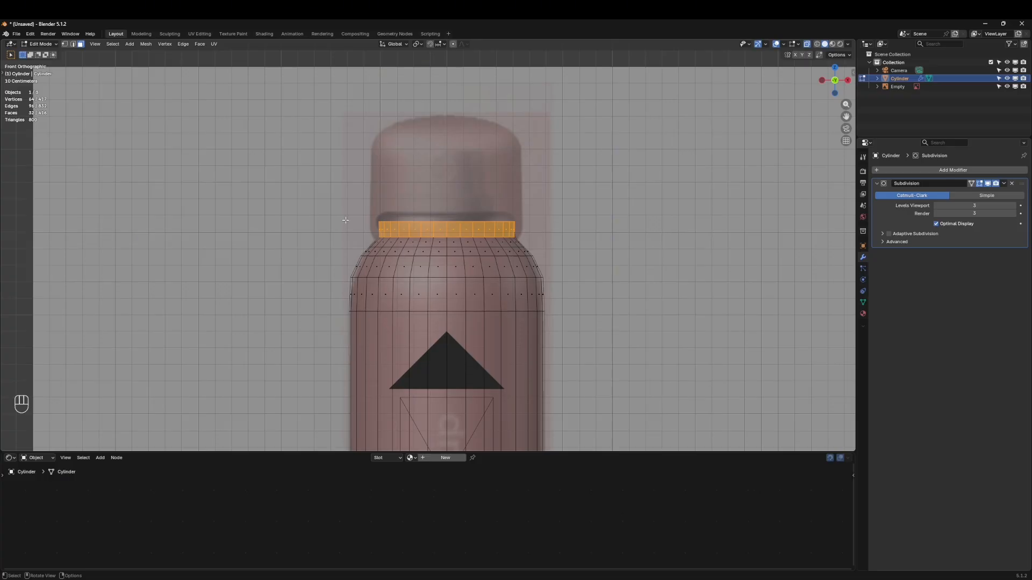
drag(345, 220, 538, 234)
key(shift+d)
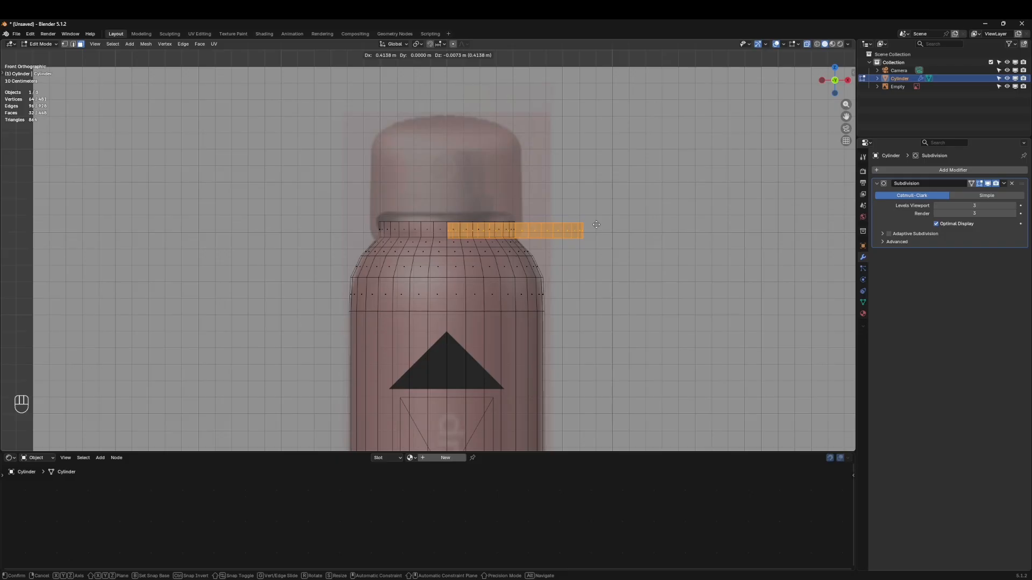
right_click(594, 224)
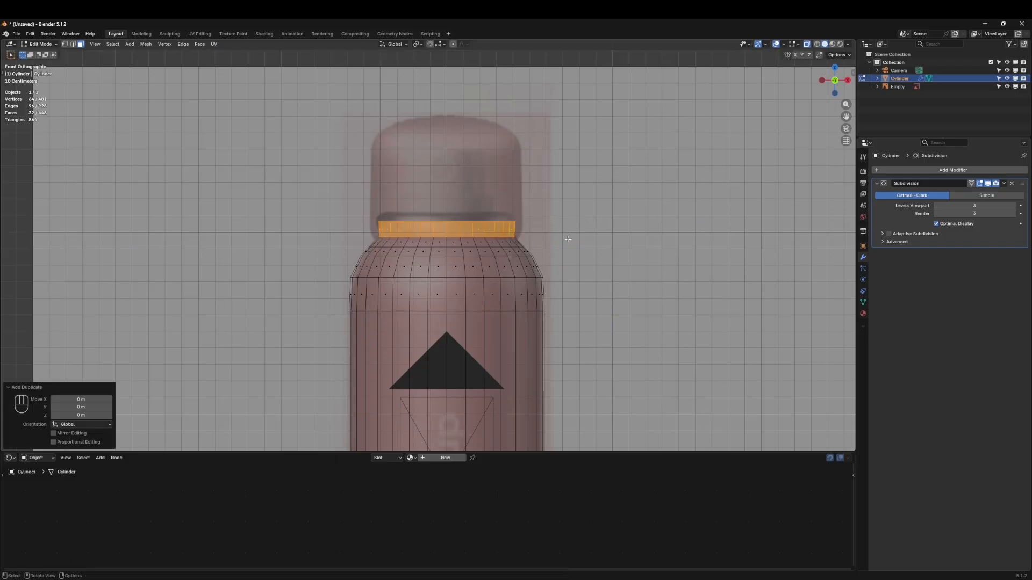
key(s)
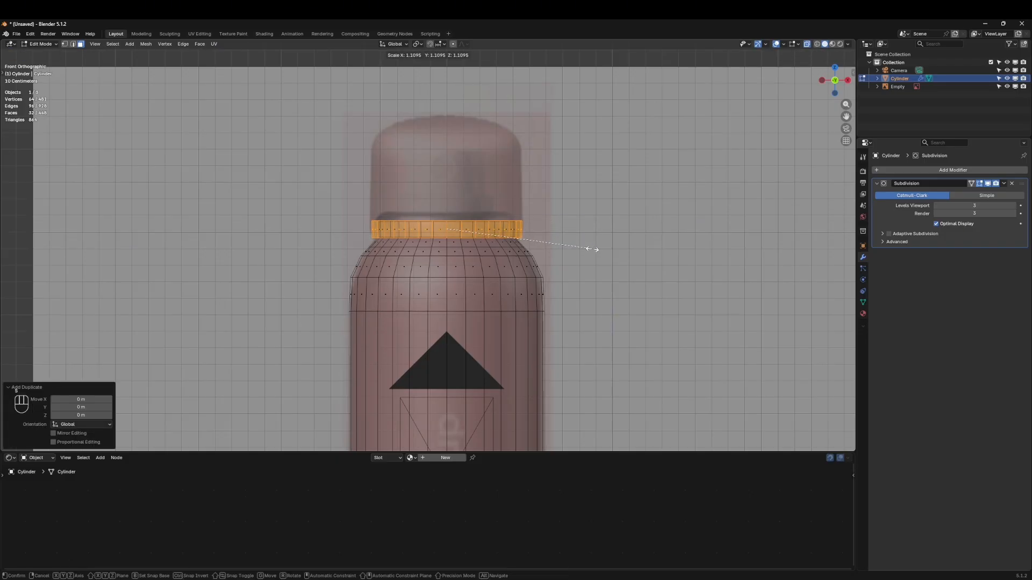
click(587, 246)
Raise the duplicated neck band about 0.045 m along Z and scale it to about 1.25 in height
scroll(430, 210, up, 5)
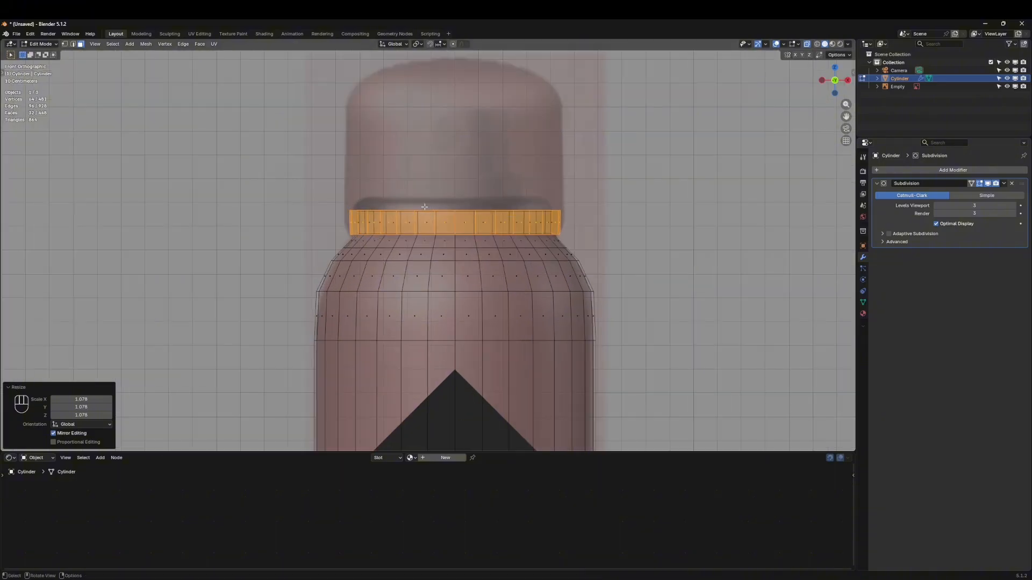
shift+middle_drag(671, 208, 633, 301)
scroll(476, 261, up, 1)
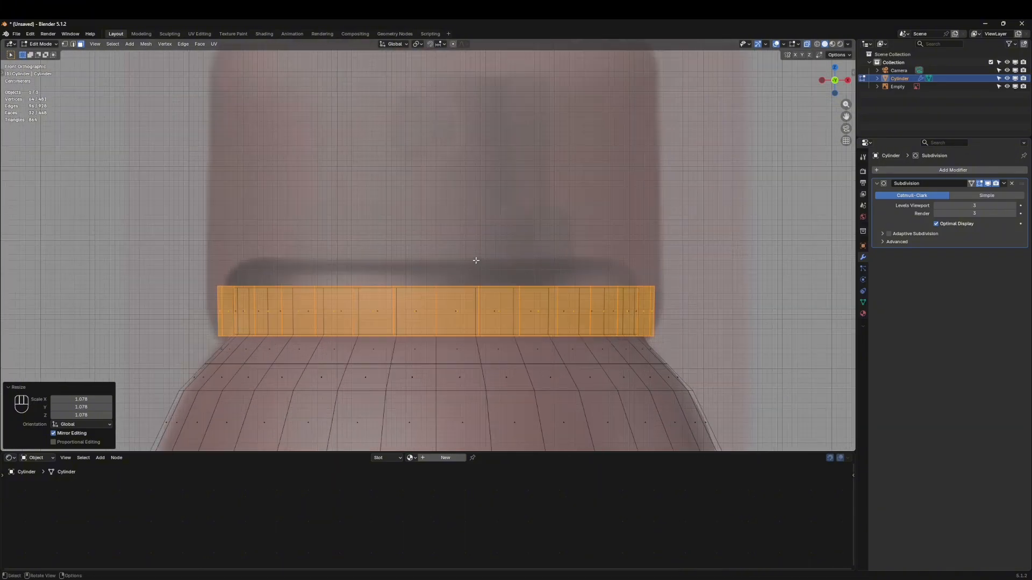
key(g)
key(z)
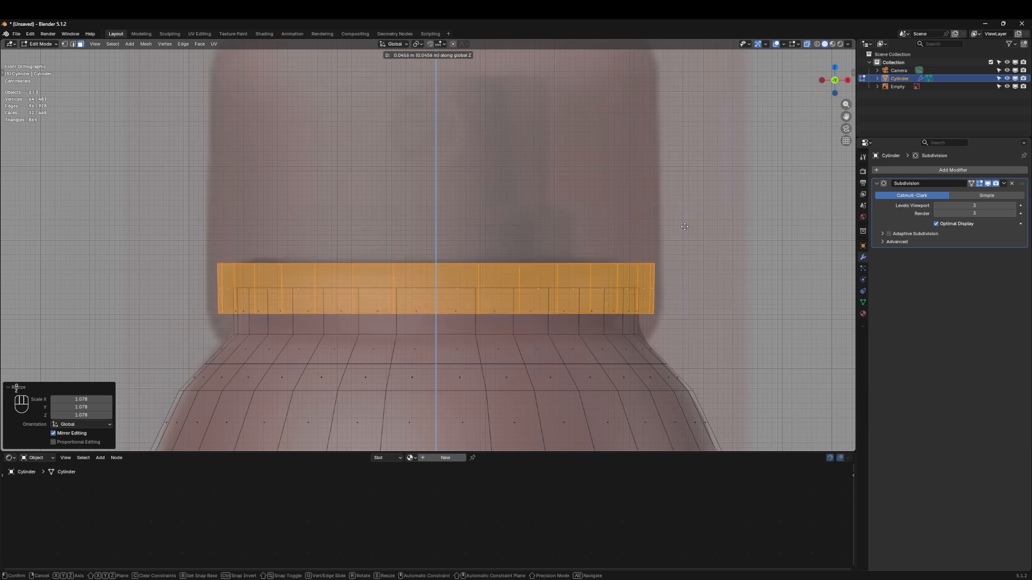
click(384, 193)
key(s)
key(z)
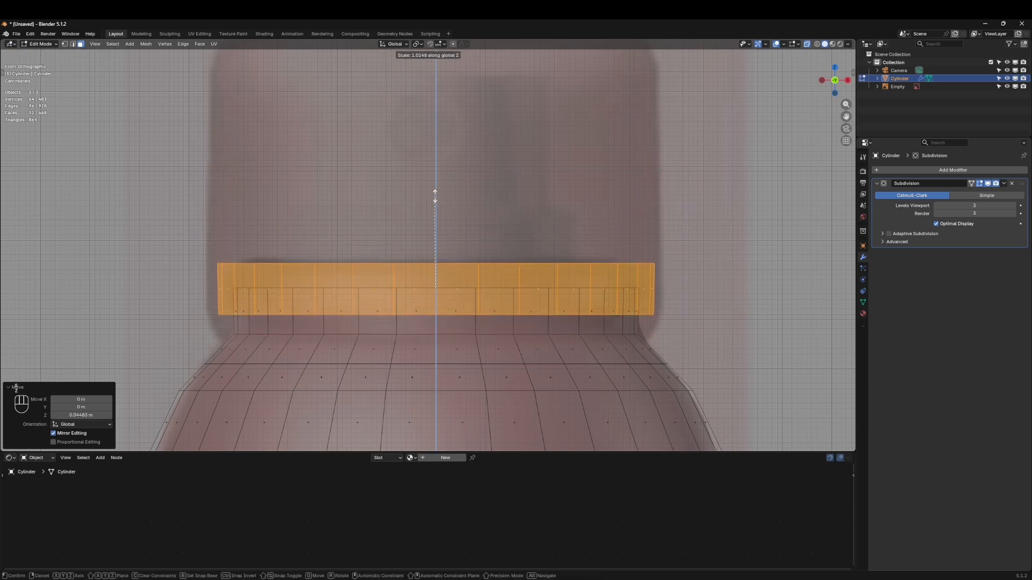
click(443, 178)
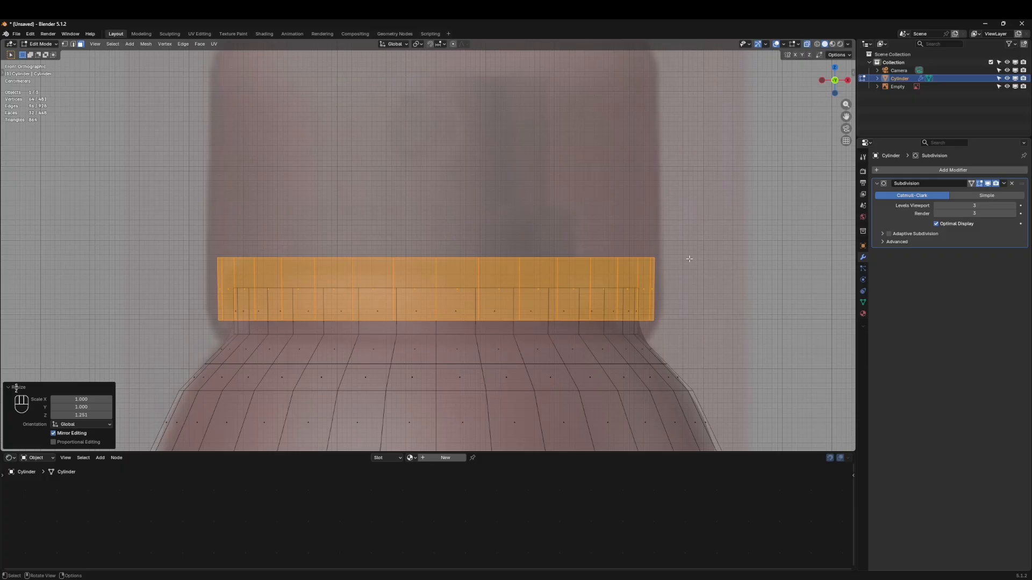
Extrude the duplicated band's upper and lower edge loops inward, scaling them to 0.66 with Z locked
key(Tab)
key(Tab)
middle_drag(690, 259, 546, 293)
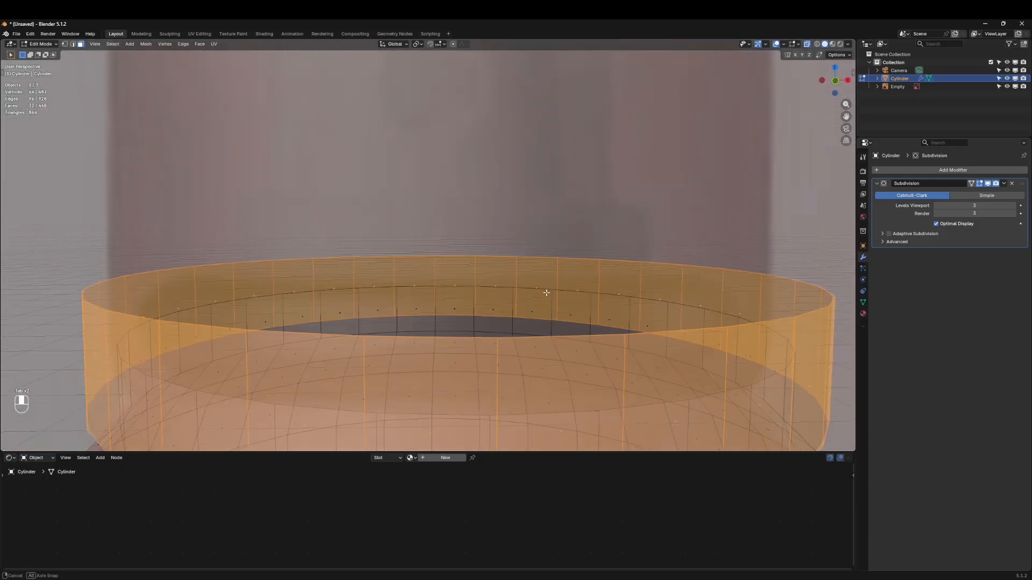
alt+click(289, 261)
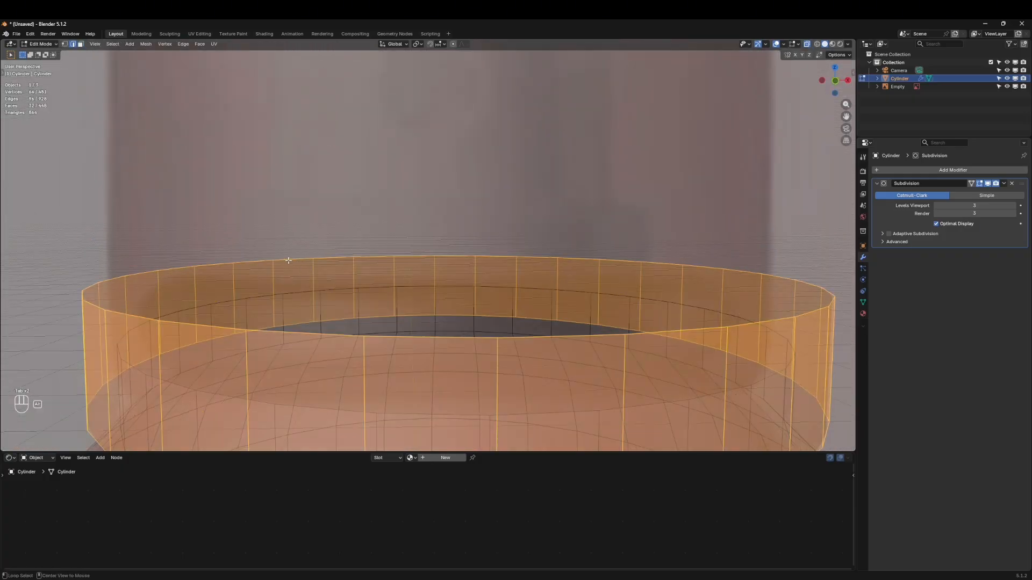
scroll(289, 261, down, 3)
alt+click(369, 265)
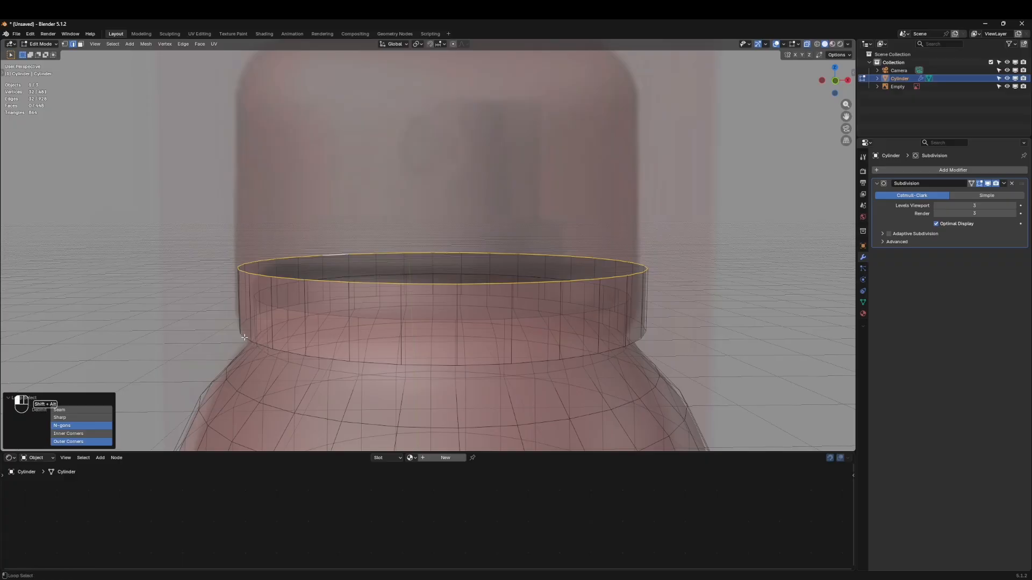
alt+shift+click(249, 339)
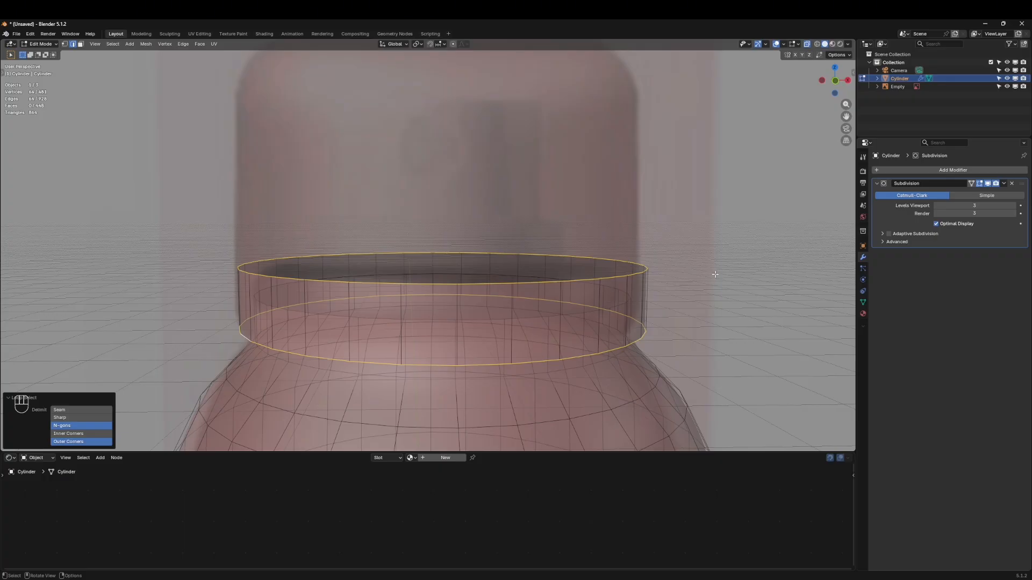
key(e)
key(s)
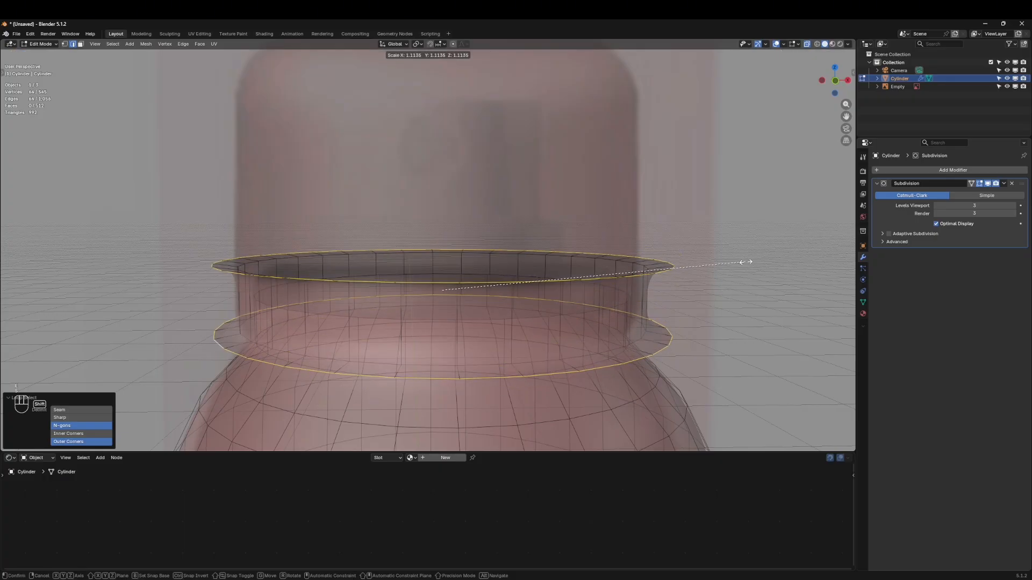
key(shift+z)
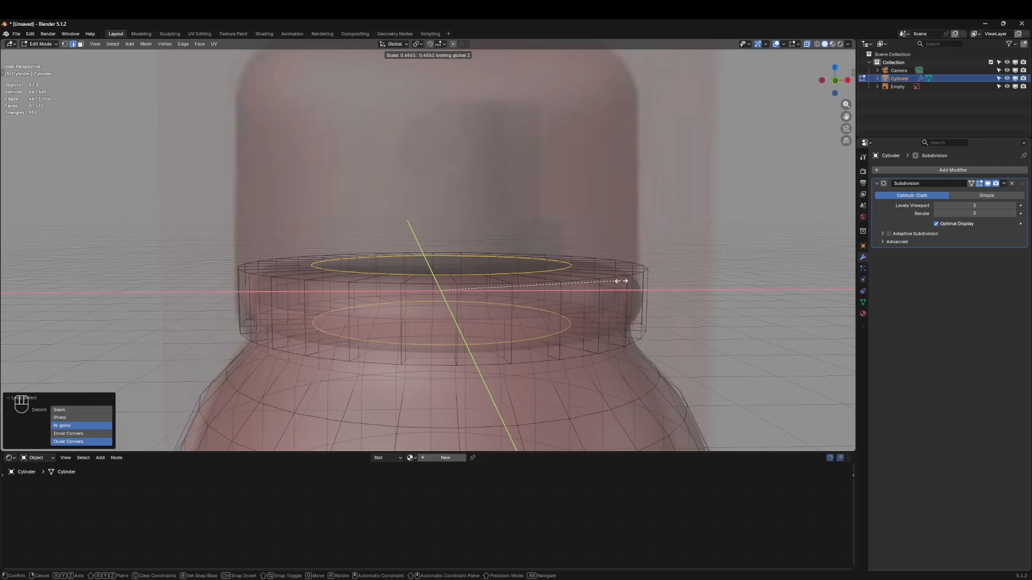
click(625, 280)
Widen the two inner edge loops slightly, scaling them with Z locked
middle_drag(625, 281, 452, 273)
key(s)
key(shift+z)
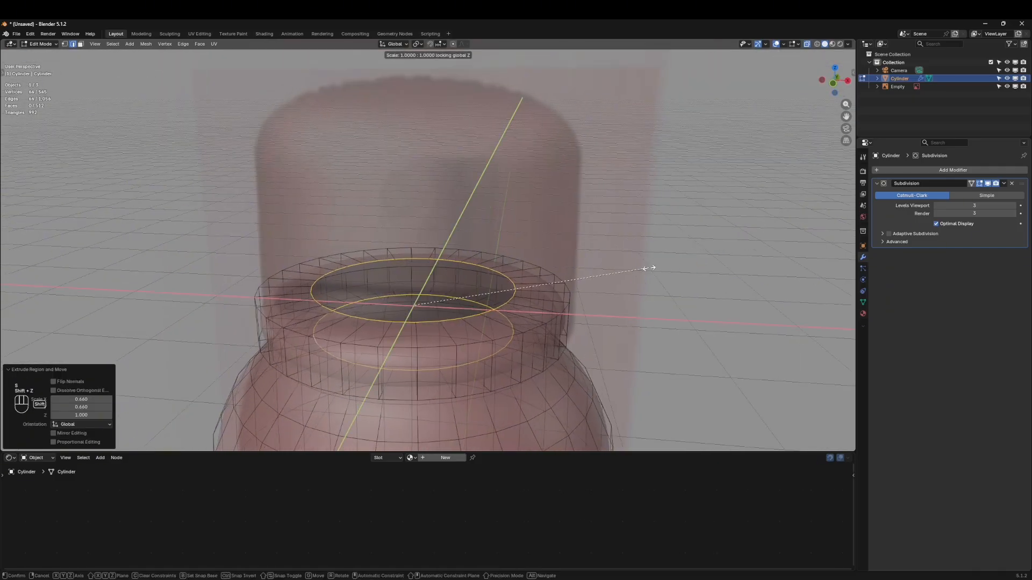
click(679, 278)
Extrude the ring's upper inner edge loop downward by about 0.091 m along Z
middle_drag(678, 278, 591, 312)
alt+click(529, 288)
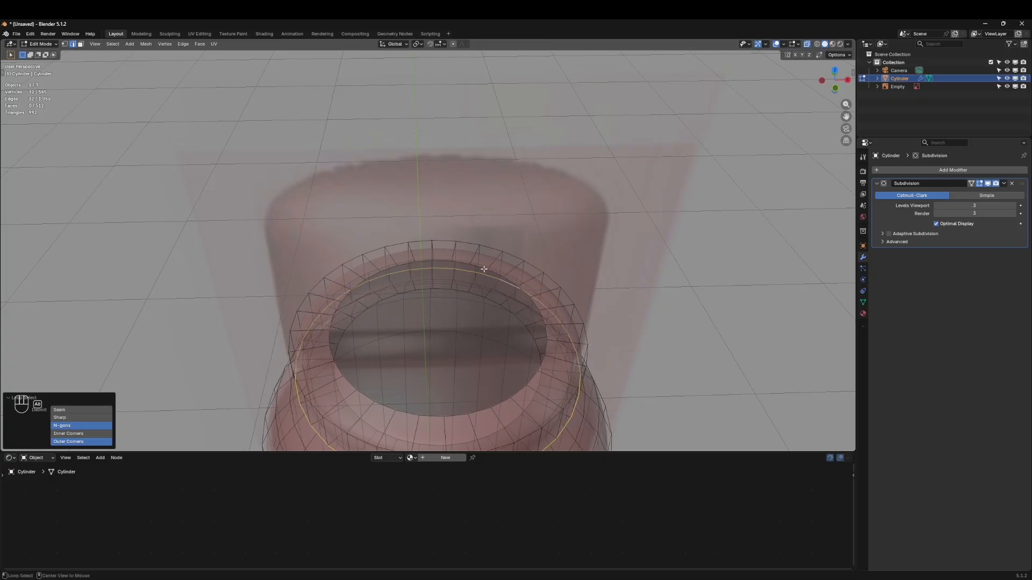
alt+click(460, 262)
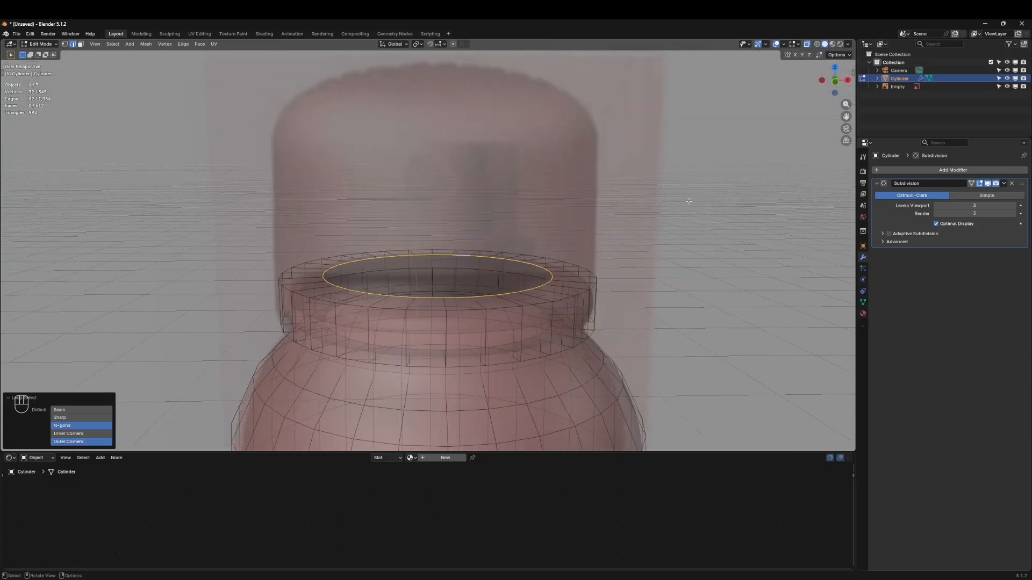
key(e)
key(z)
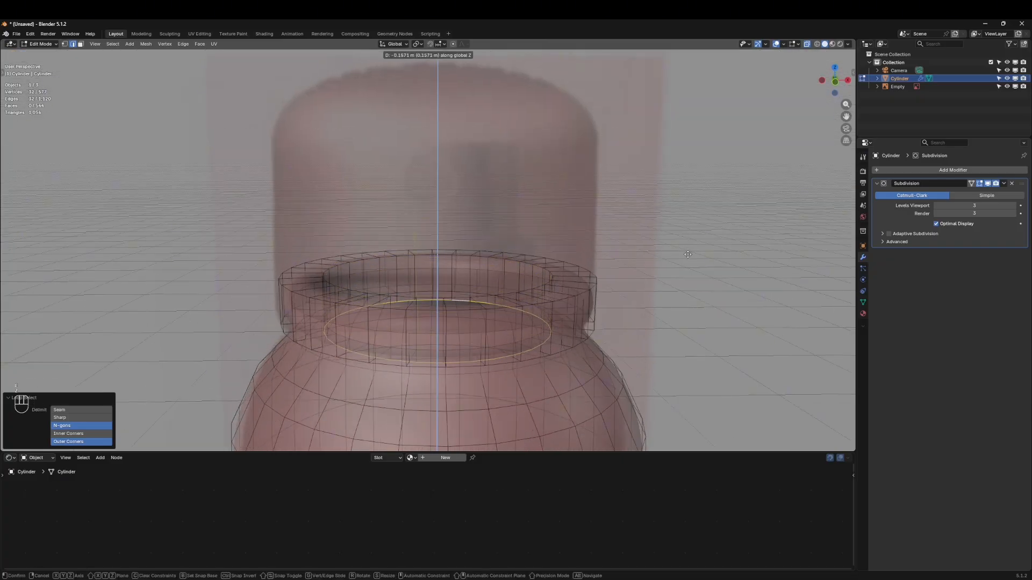
click(688, 234)
Extrude the recessed edge loop inward twice, scaling the second extrusion to about 0.60
middle_drag(688, 234, 613, 318)
key(e)
key(s)
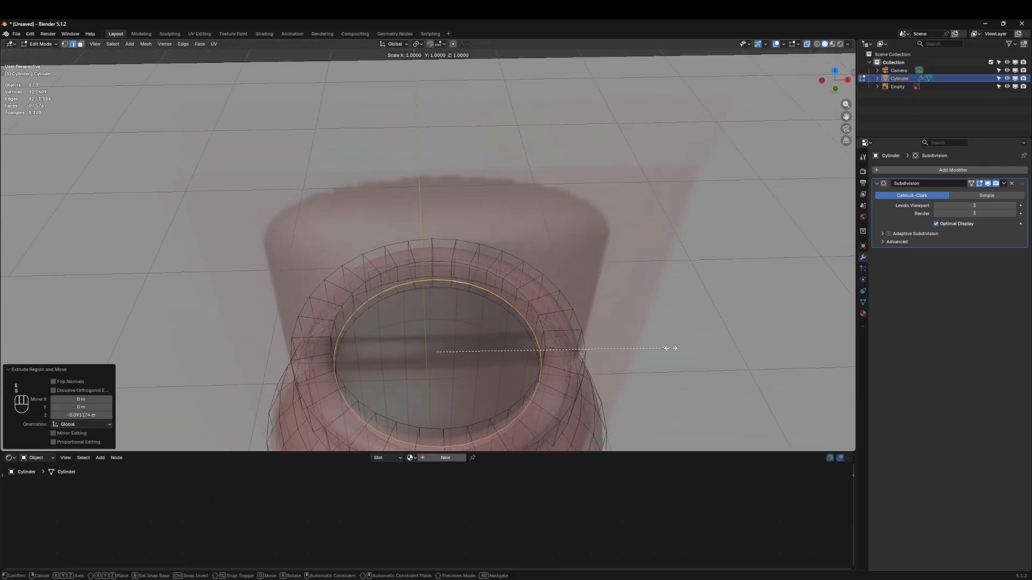
click(594, 349)
key(e)
key(s)
click(516, 348)
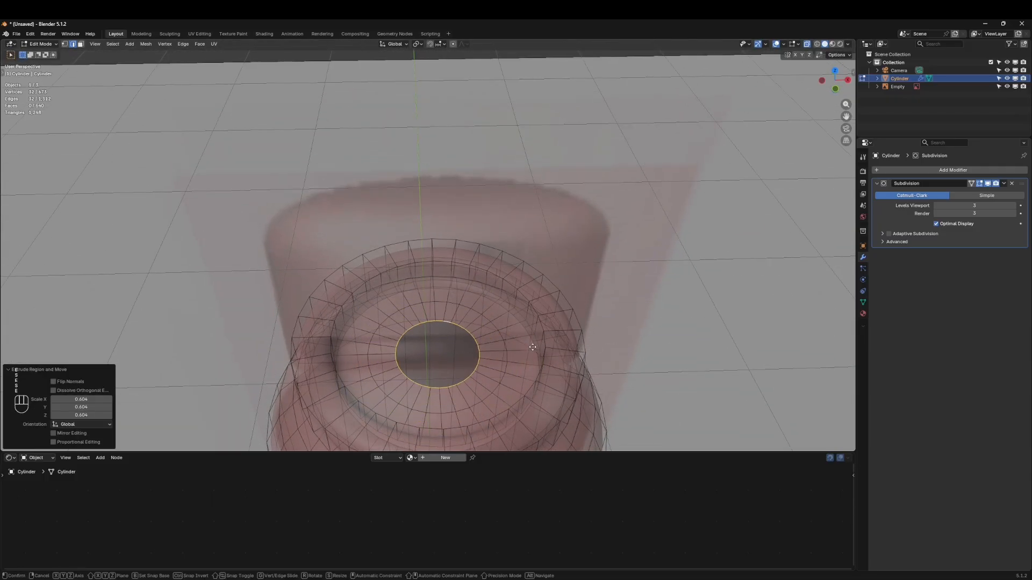
Extrude the opening's edge loop inward to about 0.33 scale and merge its vertices at center to close the recess
key(e)
key(s)
click(468, 345)
key(f)
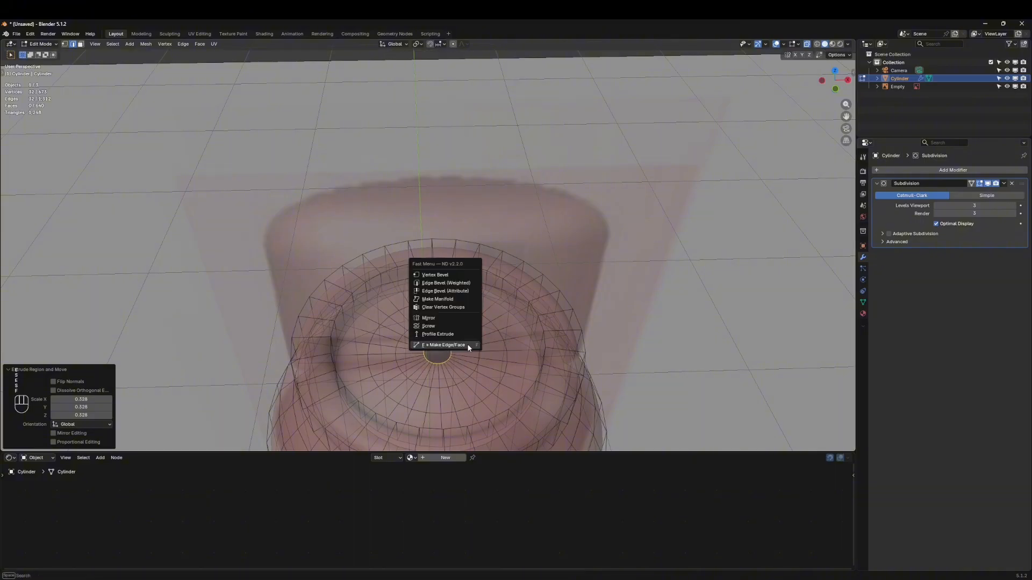
key(m)
click(442, 321)
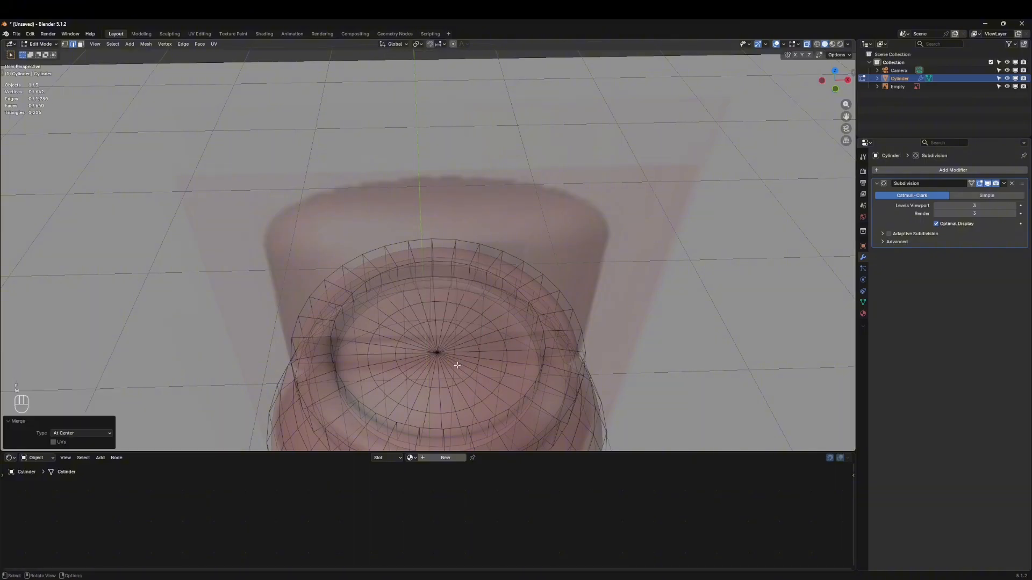
Return to Object Mode and turn off X-ray display
key(Tab)
middle_drag(456, 347, 621, 330)
scroll(622, 330, down, 1)
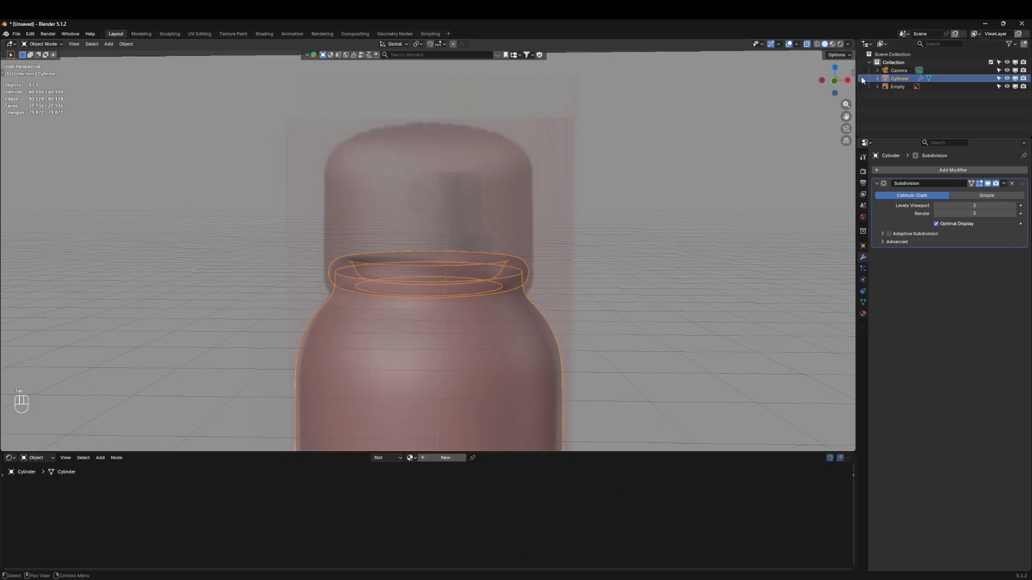
key(alt+z)
Examine the shaded neck ring, its recessed top and the shoulder from several angles and in front view
middle_drag(594, 269, 419, 334)
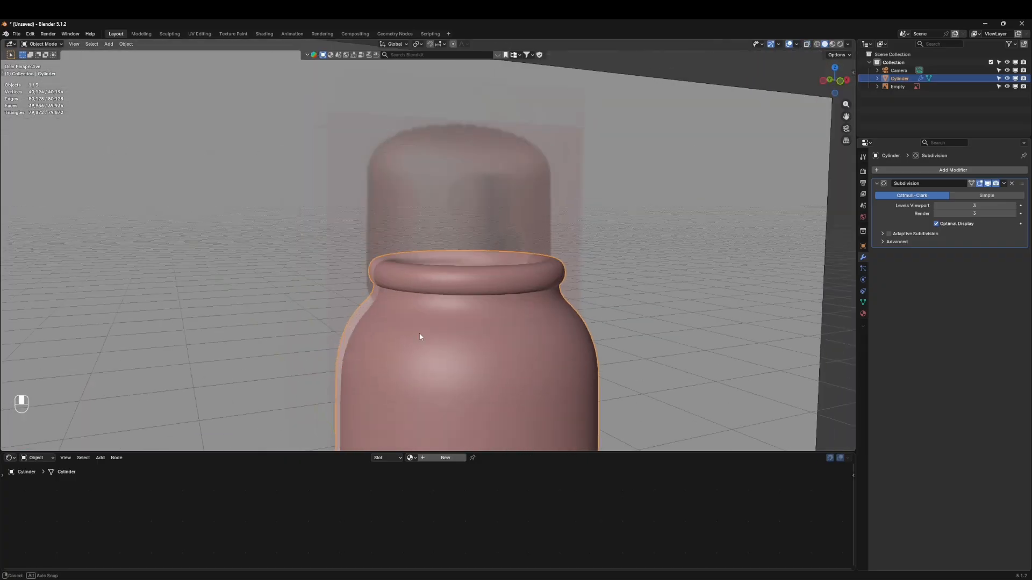
scroll(495, 308, up, 3)
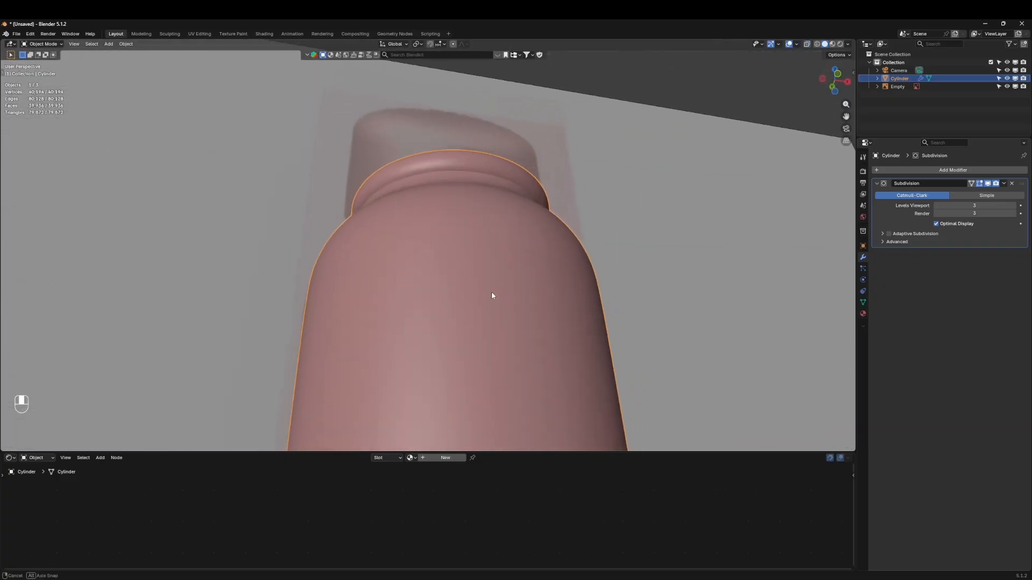
scroll(497, 171, up, 4)
key(Tab)
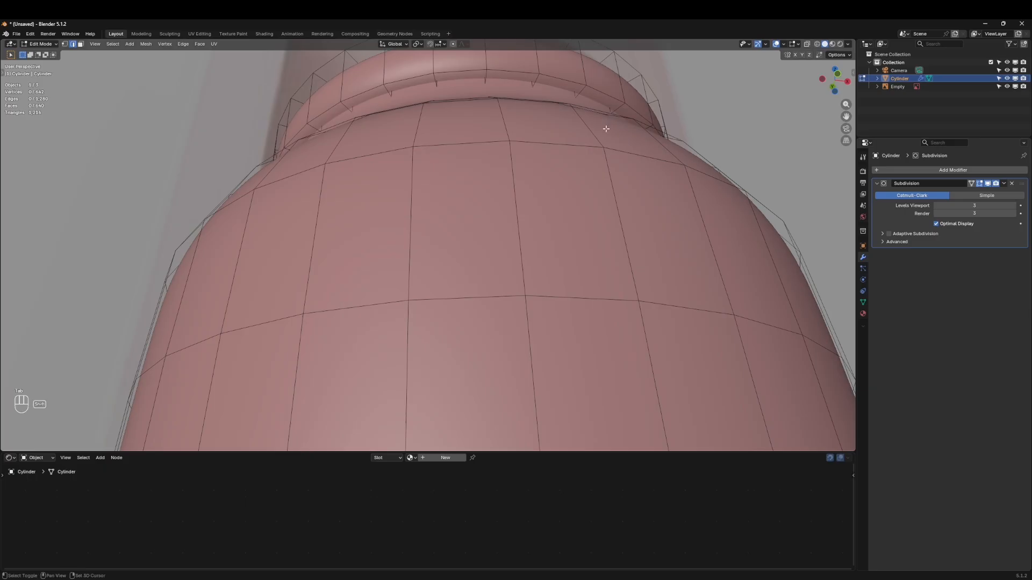
key(Tab)
middle_drag(565, 171, 373, 273)
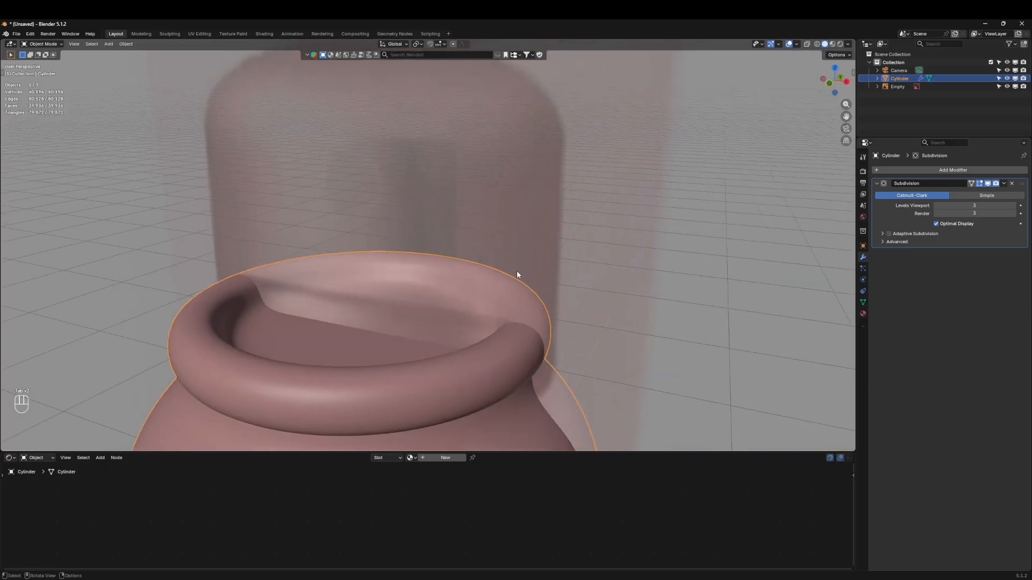
key(grave)
click(465, 241)
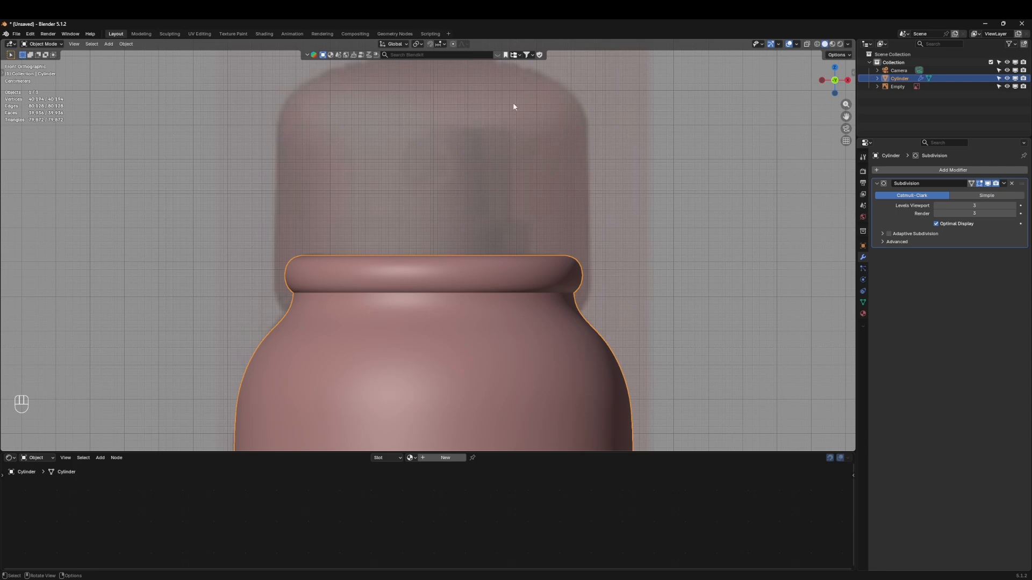
middle_drag(357, 144, 463, 380)
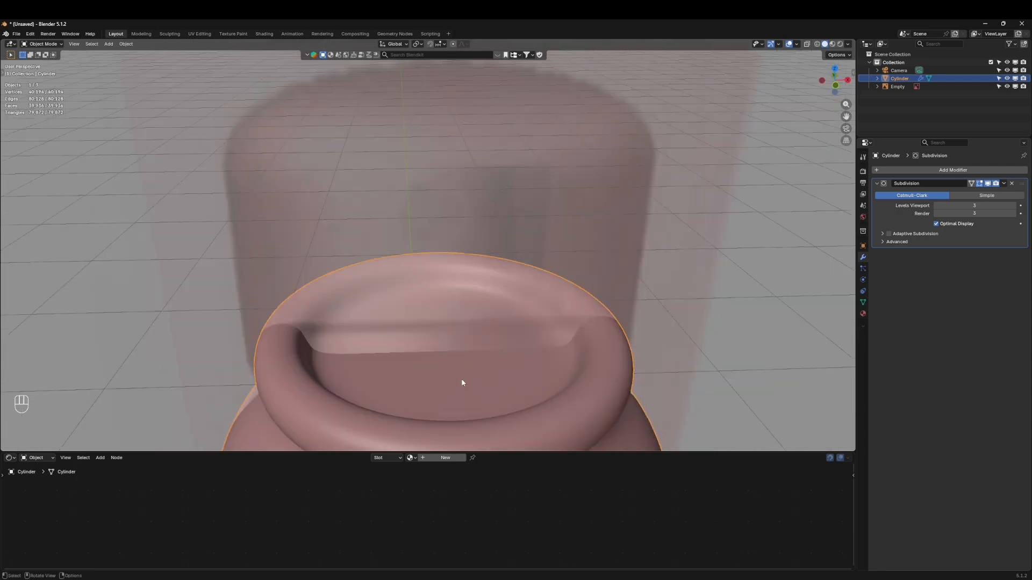
Snap the 3D cursor to the center vertex of the neck recess and return to Object Mode
key(Tab)
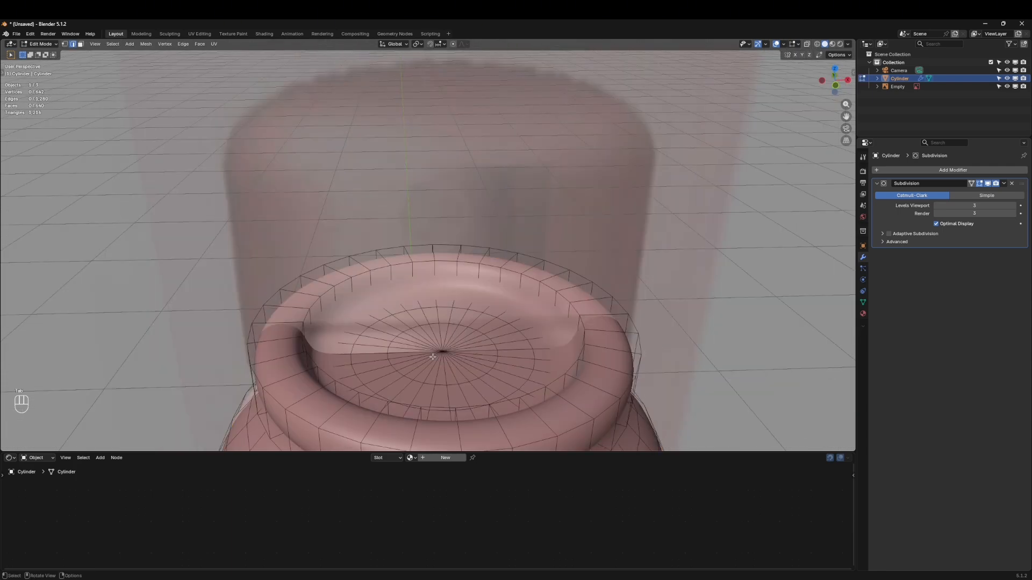
click(65, 44)
click(442, 352)
key(shift+a)
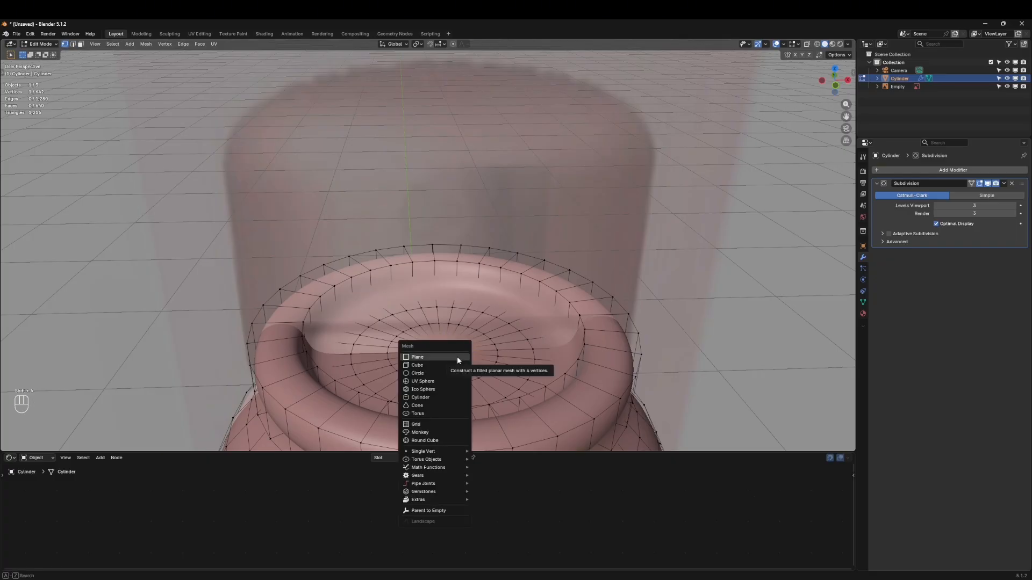
key(Escape)
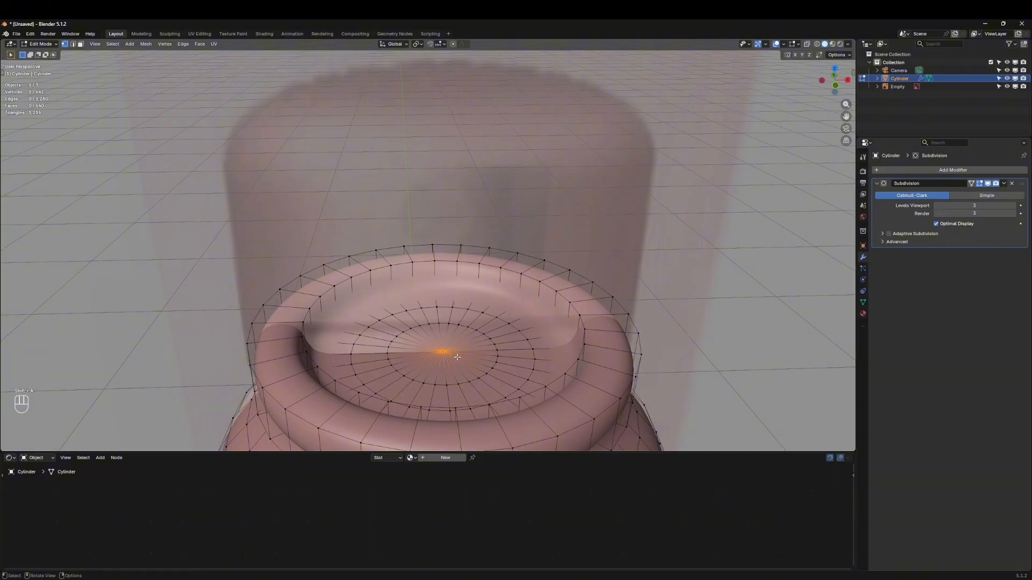
key(shift+s)
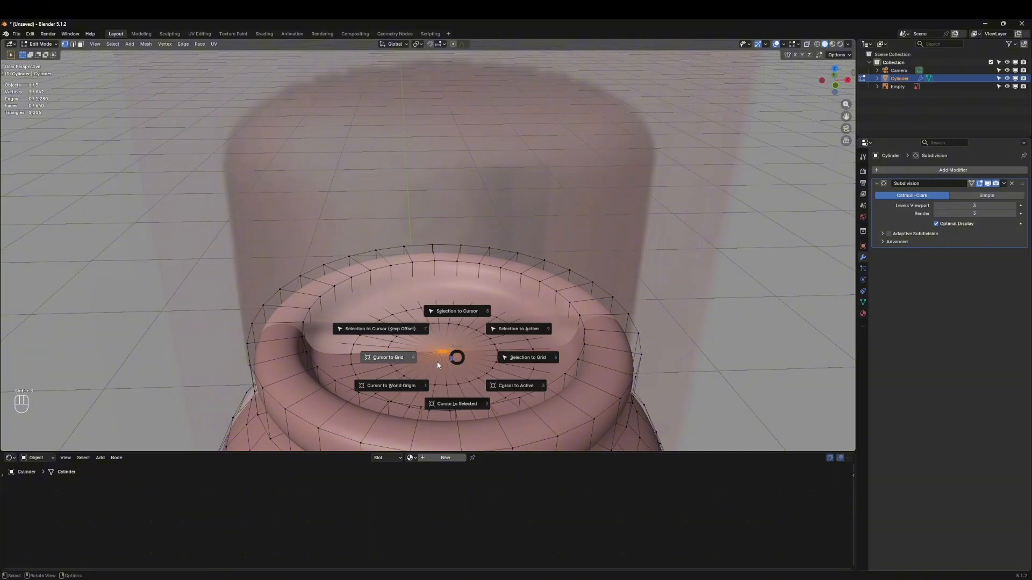
click(457, 403)
key(Tab)
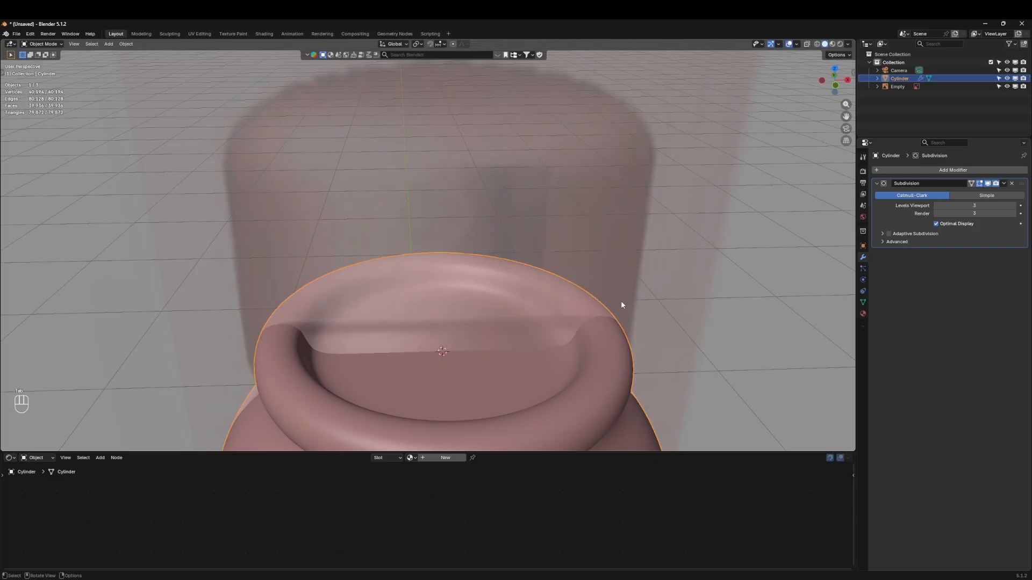
Add a 32-sided cylinder mesh without end caps at the 3D cursor
click(621, 301)
middle_drag(621, 301, 709, 357)
key(shift+s)
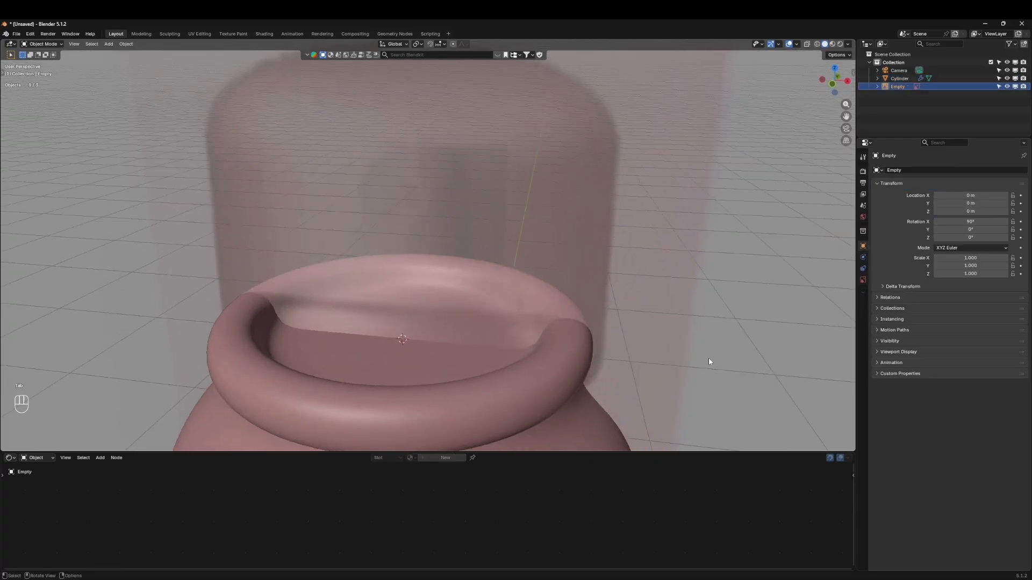
key(shift+a)
text(cy)
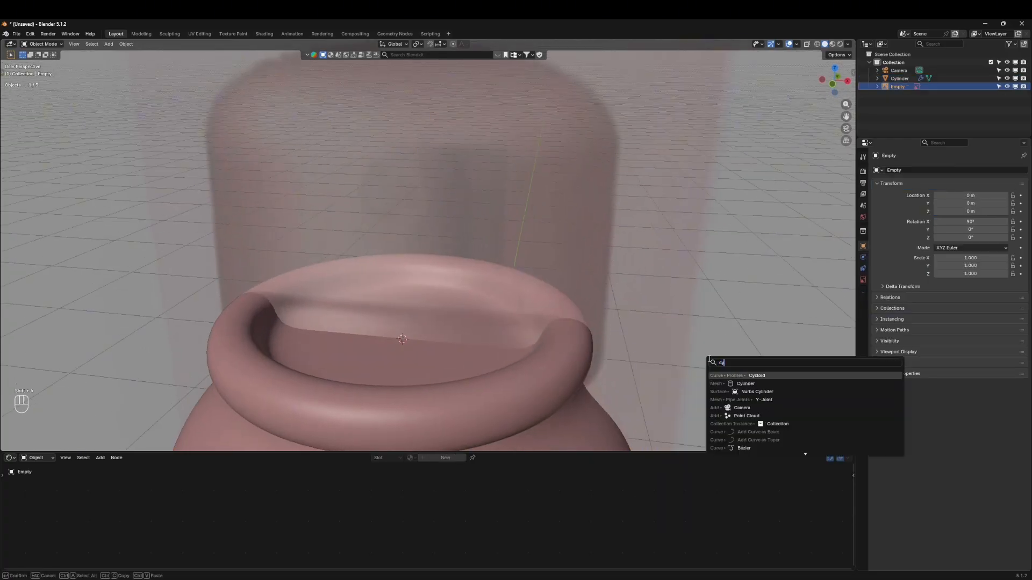
click(732, 383)
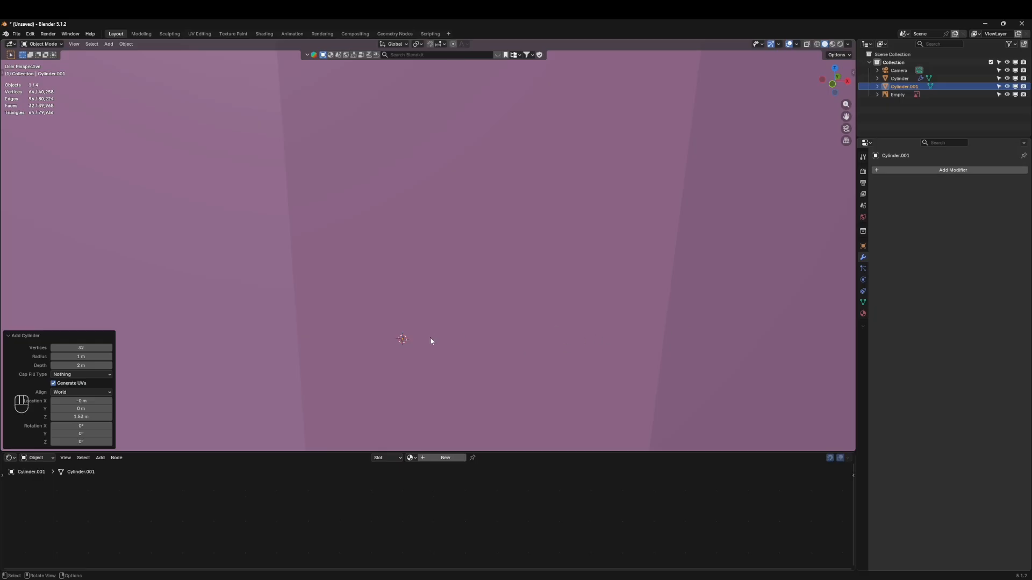
Scale the new cylinder's mesh uniformly to about 0.318 in Edit Mode so it fits inside the neck ring
key(grave)
key(Tab)
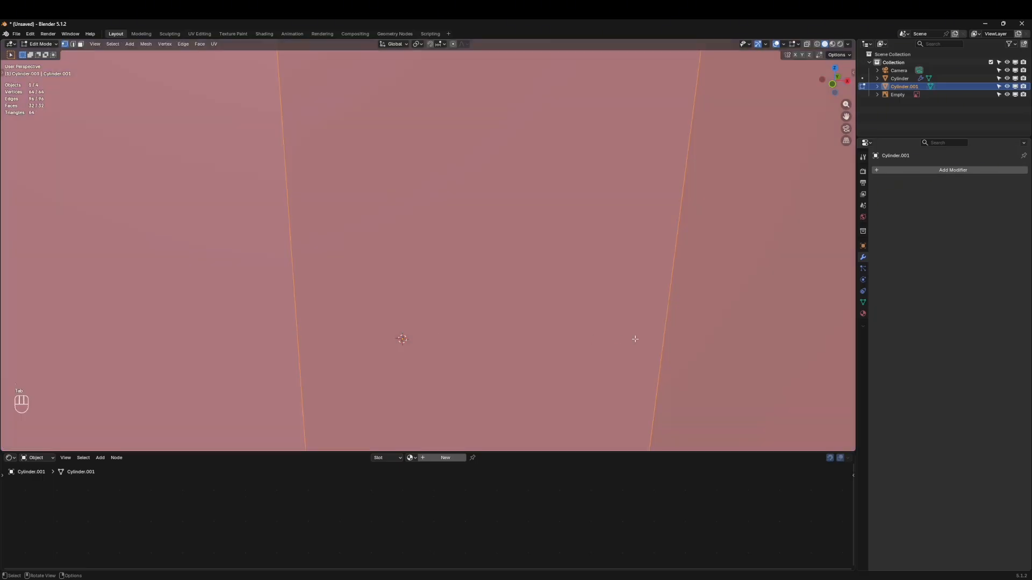
key(s)
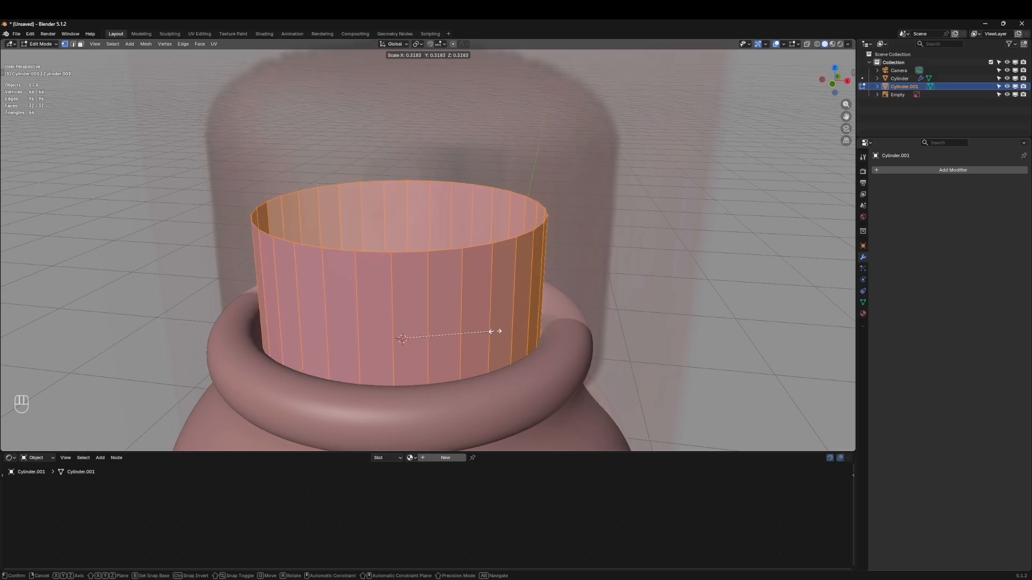
click(494, 332)
In front view with X-ray on, raise the cylinder's bottom vertices about 0.32 m along Z into the neck ring
key(grave)
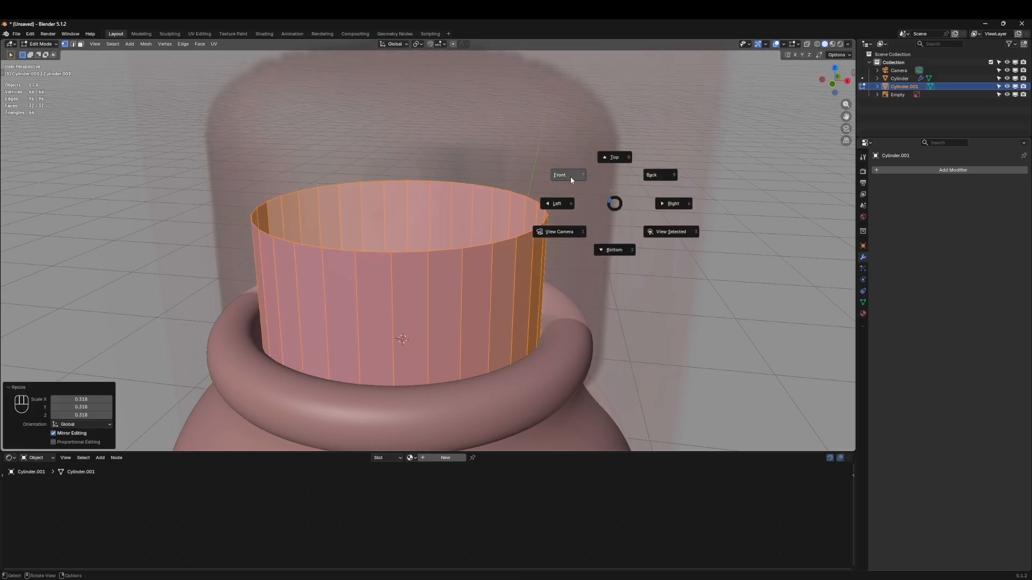
click(576, 187)
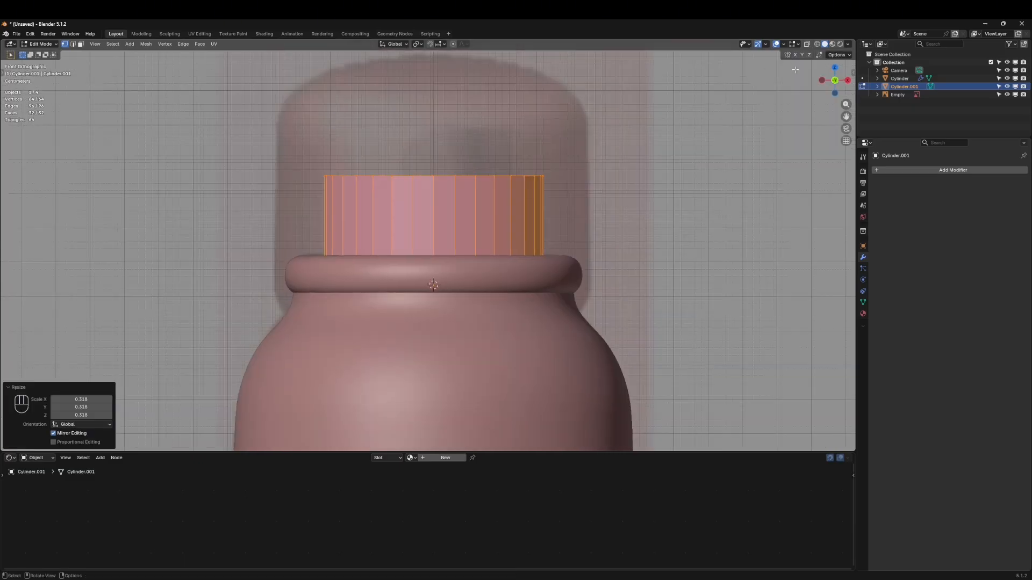
click(806, 44)
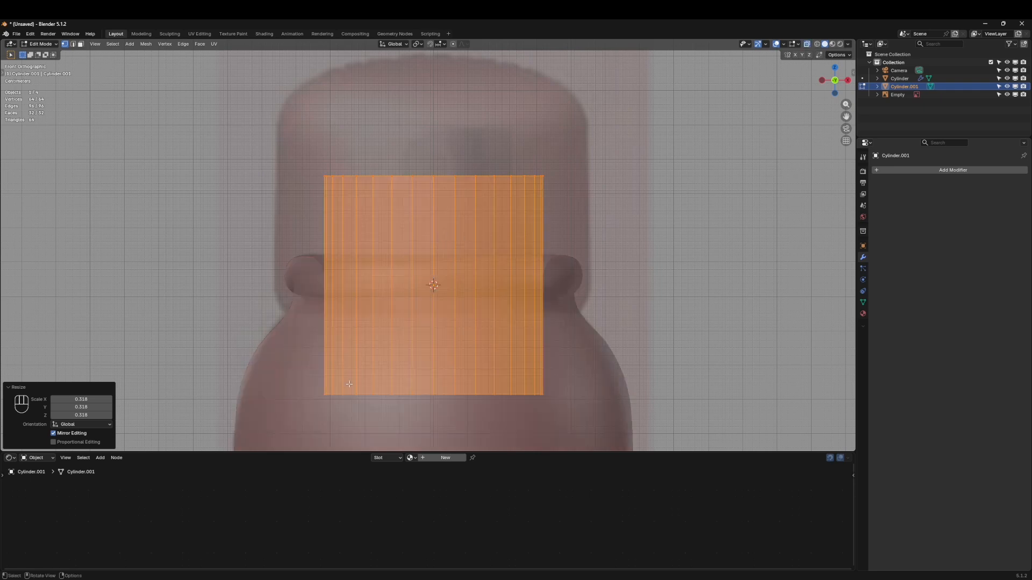
drag(271, 360, 655, 430)
key(g)
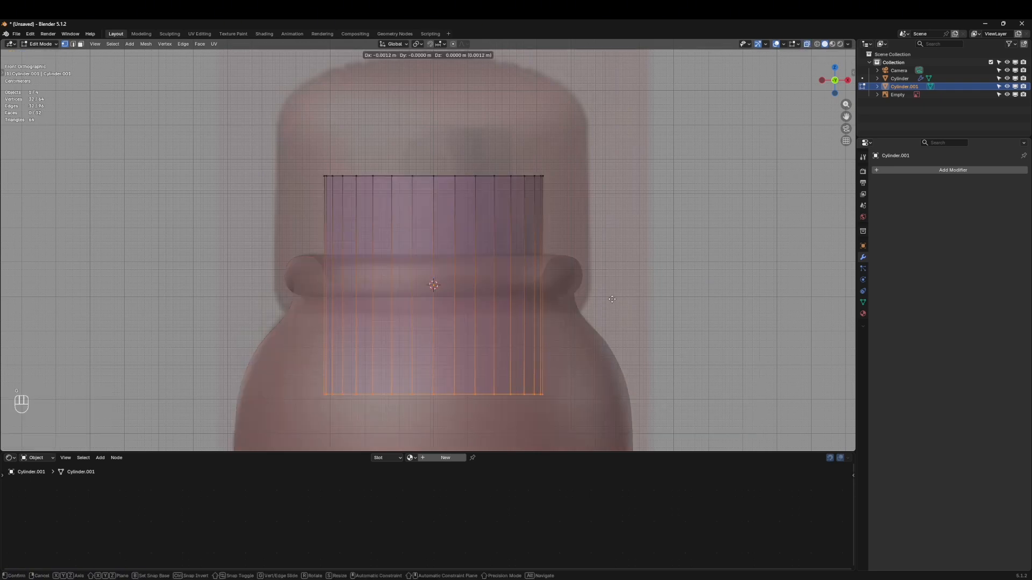
key(z)
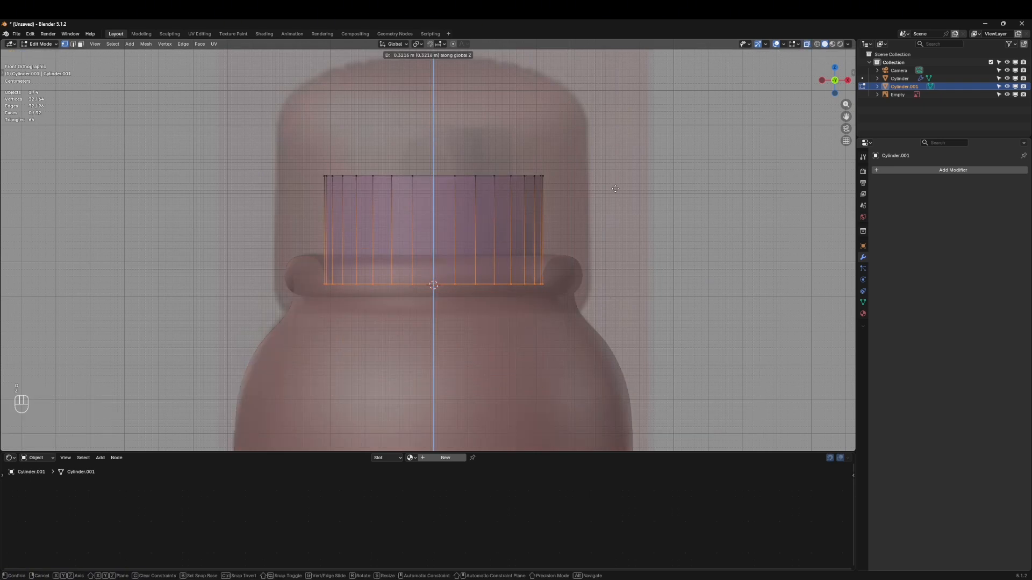
click(615, 189)
Lower the cylinder's top vertices about 0.13 m along Z
drag(303, 143, 651, 183)
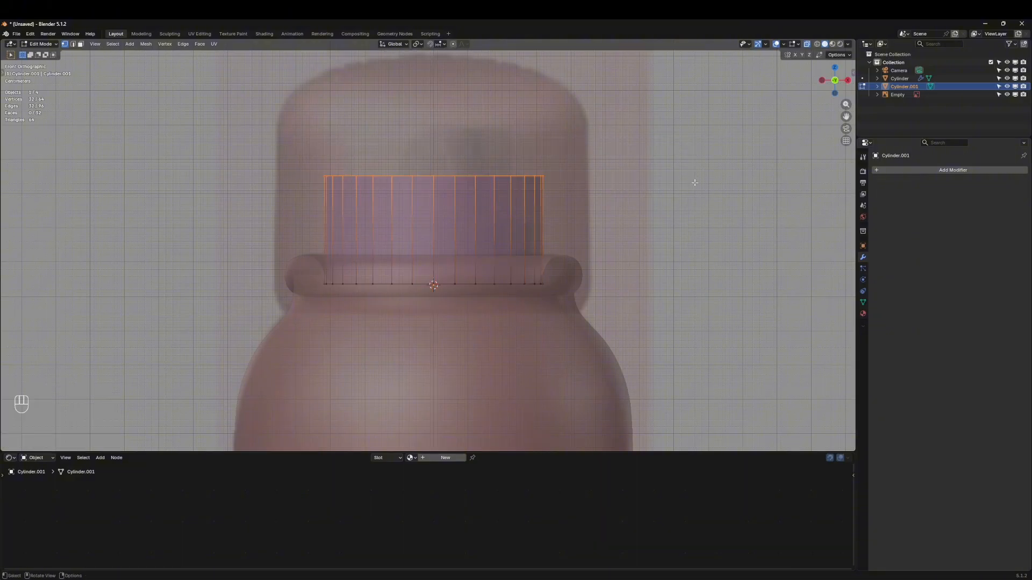
key(g)
key(z)
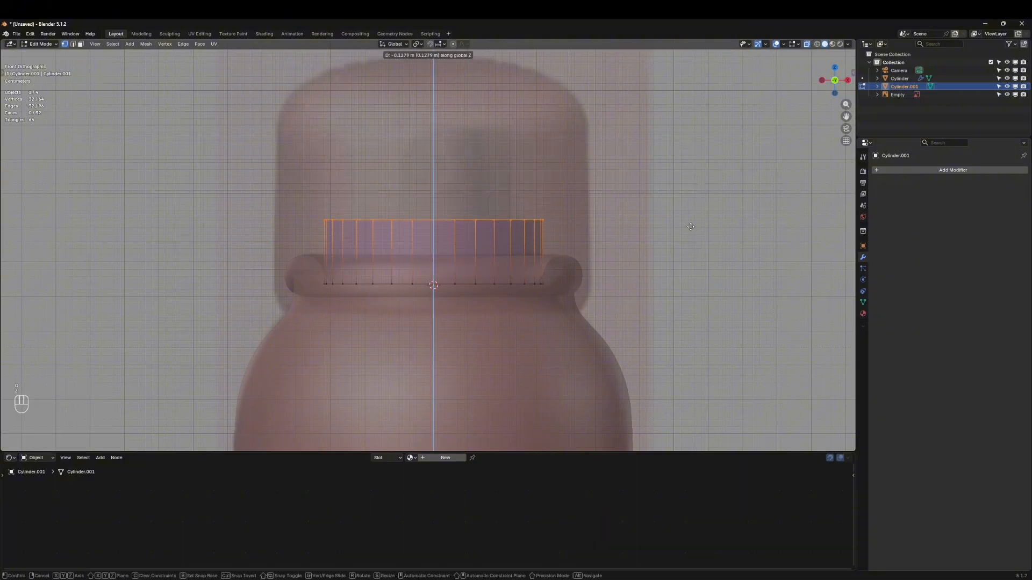
click(690, 229)
Extrude the cylinder's top edge loop inward to about 0.736 scale and extrude it up about 0.24 m along Z
middle_drag(544, 228, 603, 230)
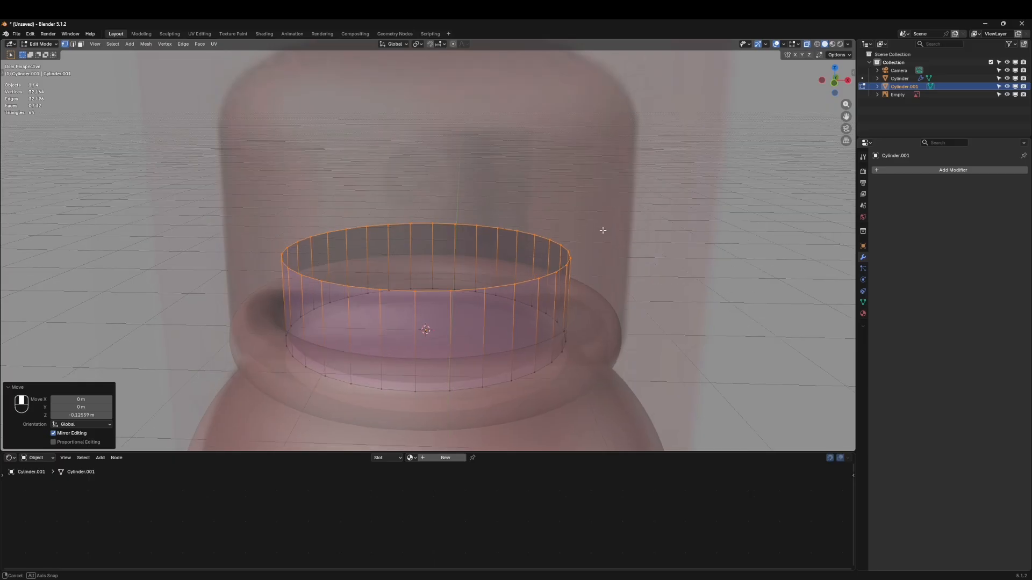
key(e)
key(s)
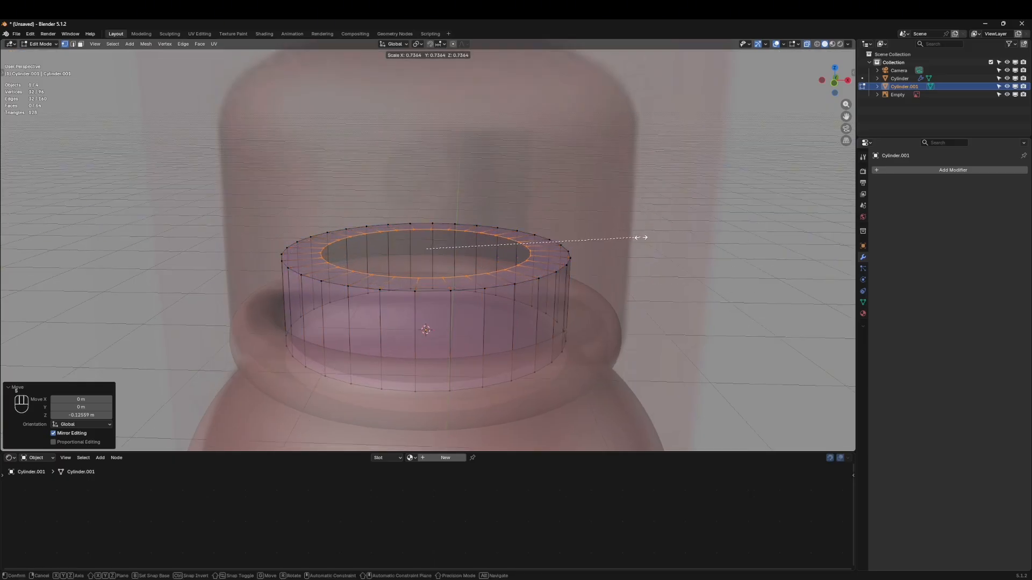
click(640, 238)
key(e)
key(z)
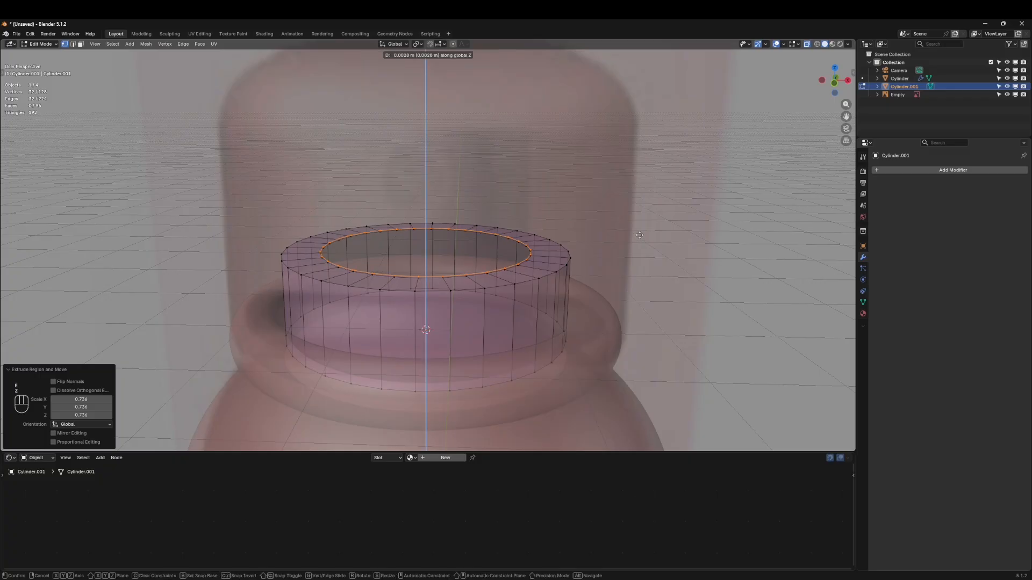
click(641, 128)
Tilt the upper edge loop by 5° in the right view
middle_drag(641, 128, 814, 90)
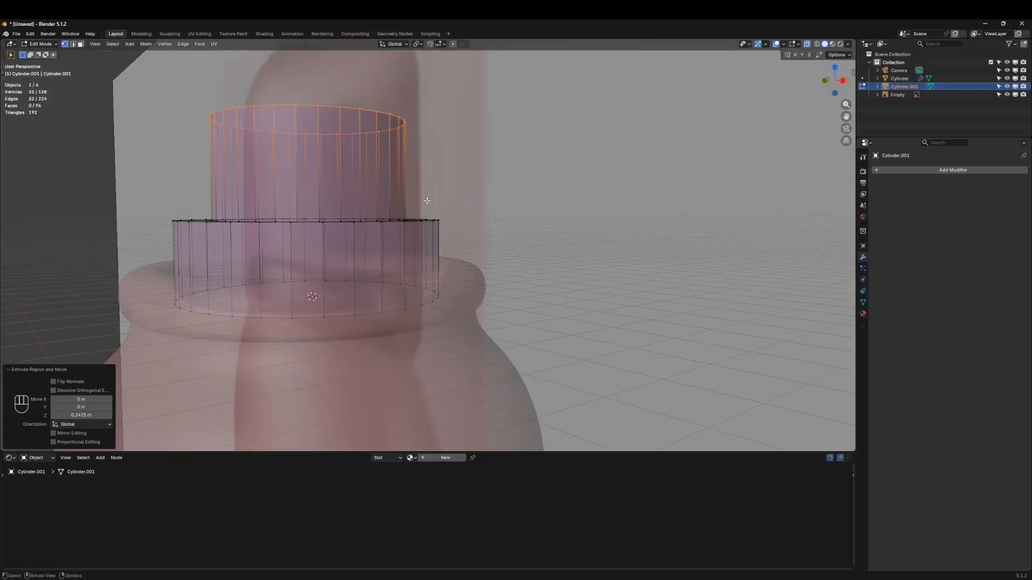
key(grave)
click(487, 200)
shift+middle_drag(438, 157, 558, 277)
scroll(431, 272, up, 3)
key(r)
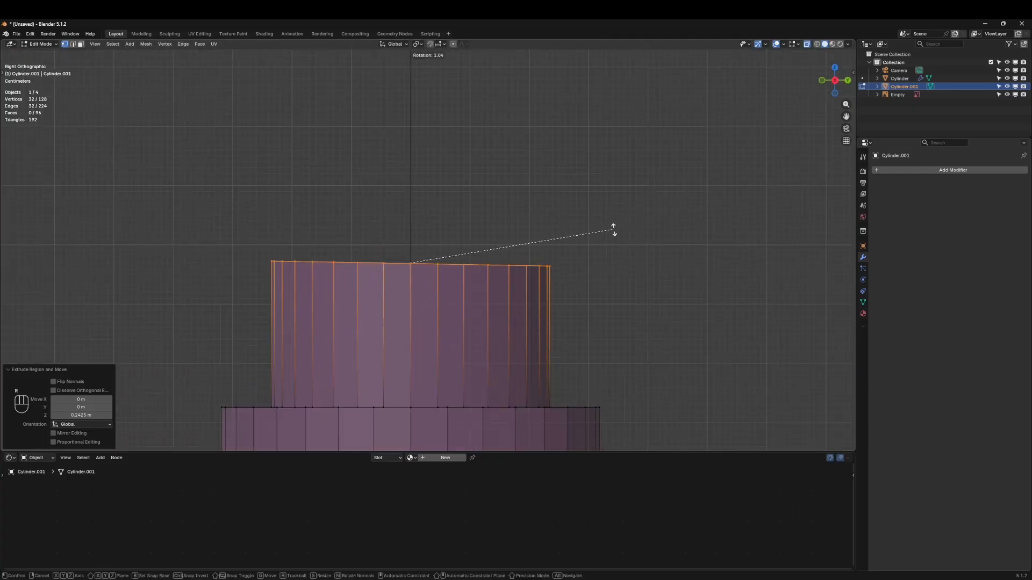
key(KP_5)
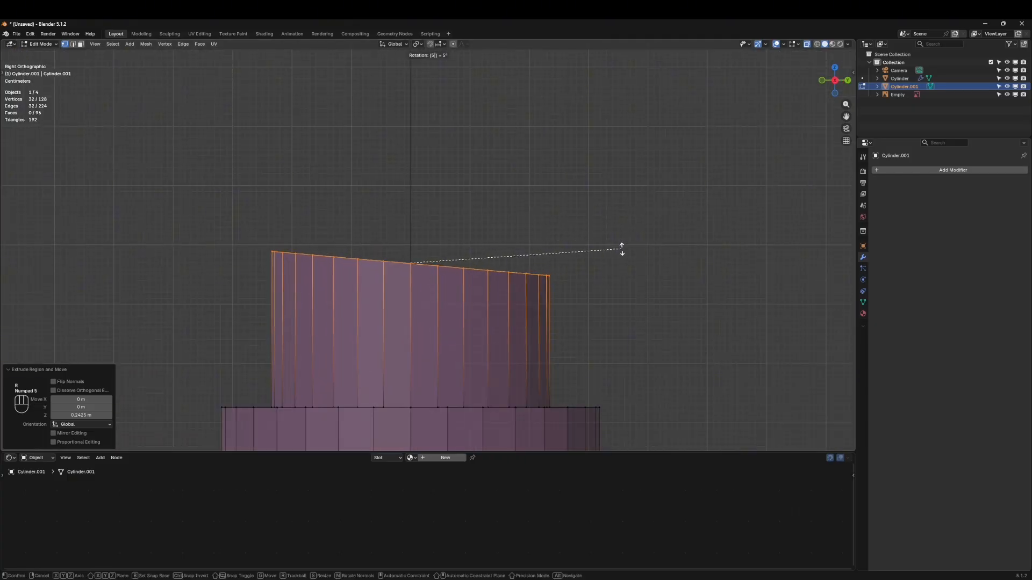
key(Return)
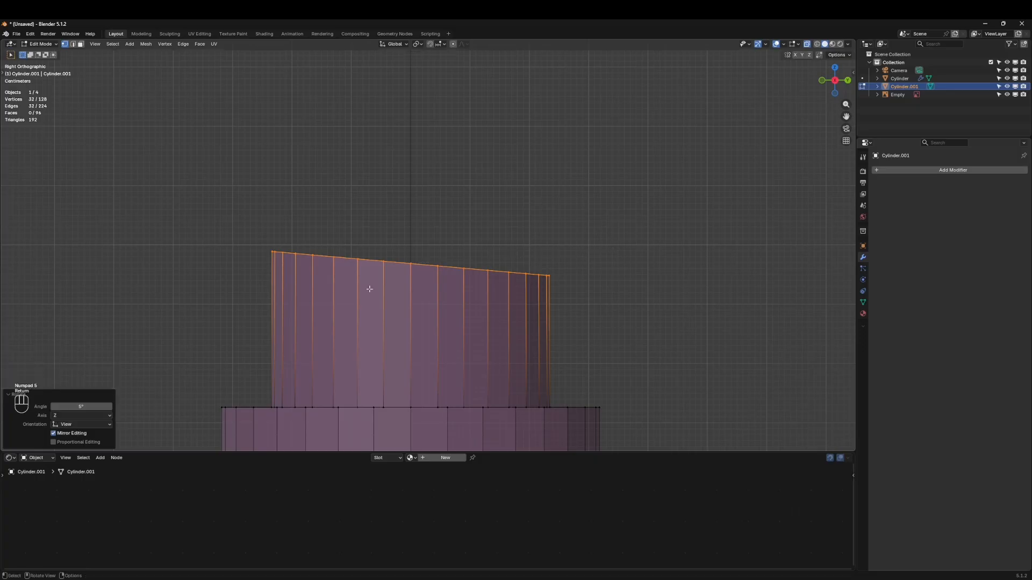
Extrude the tilted top loop inward three times, scaling the first to about 0.706 and the last to about 0.333
middle_drag(340, 283, 717, 275)
key(e)
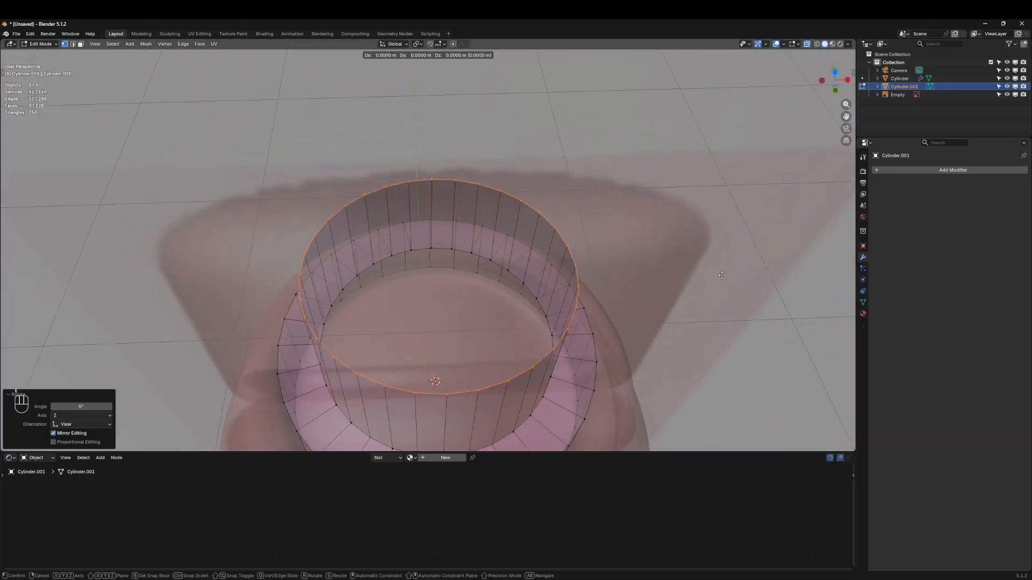
key(s)
click(637, 267)
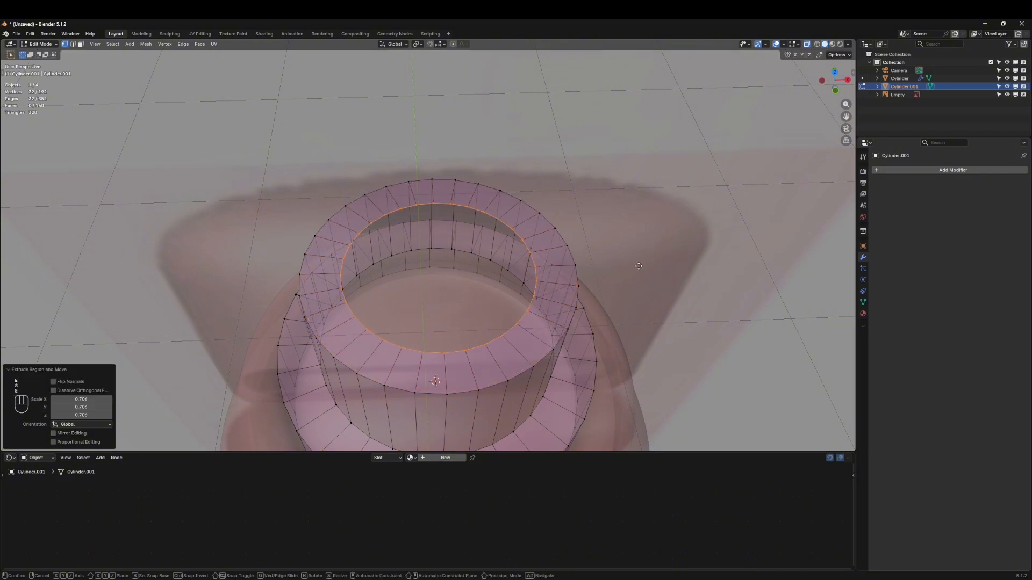
key(e)
key(s)
click(565, 261)
key(e)
key(s)
click(479, 261)
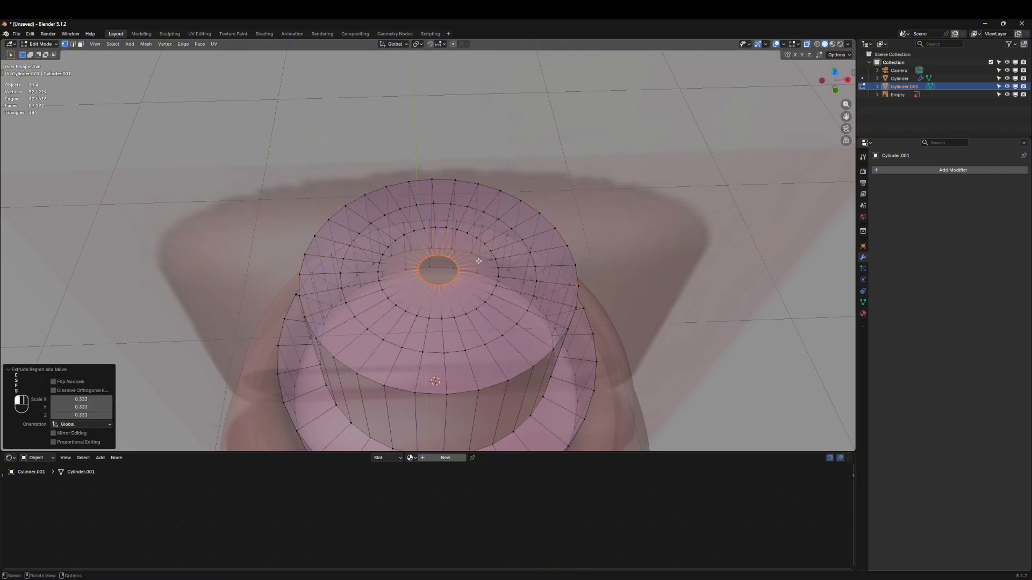
Fill the small remaining opening and merge its vertices at center to close the top
key(f)
click(479, 260)
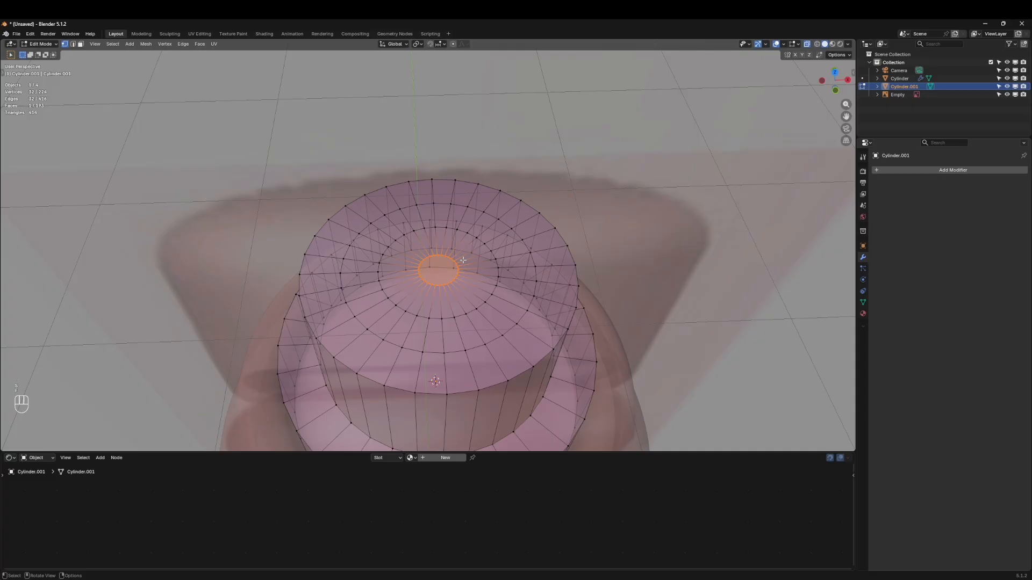
key(m)
click(433, 261)
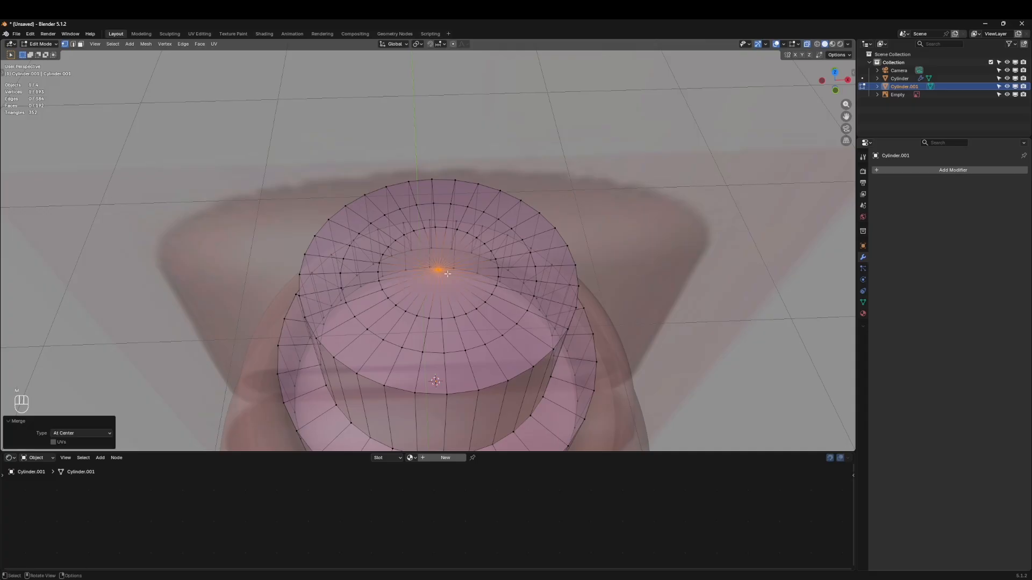
Enable proportional editing and lower the top's center vertex about 0.024 m along Z with a proportional size of about 0.29 m
middle_drag(477, 321, 433, 297)
click(453, 45)
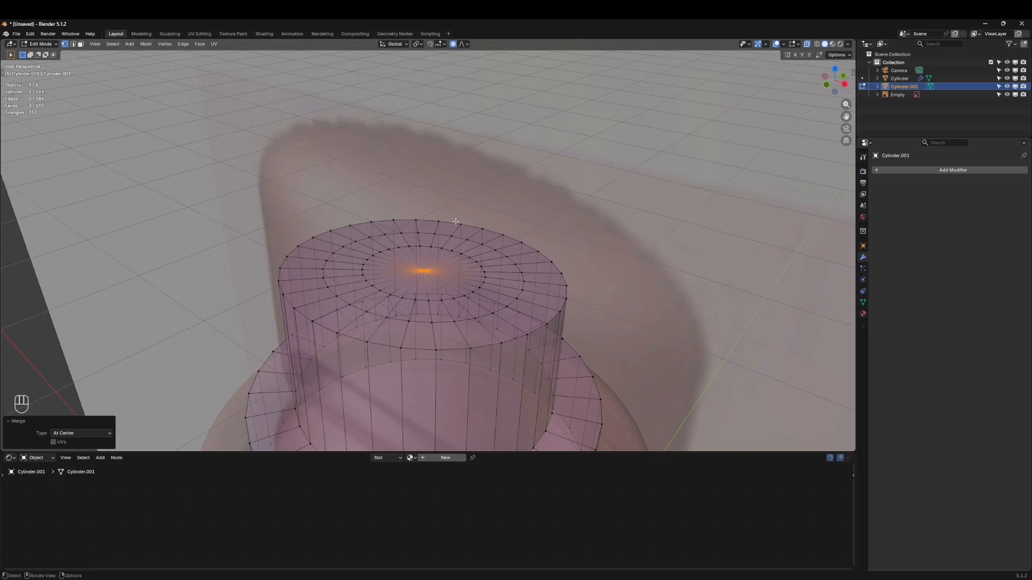
key(g)
key(z)
scroll(456, 221, down, 2)
scroll(456, 220, up, 4)
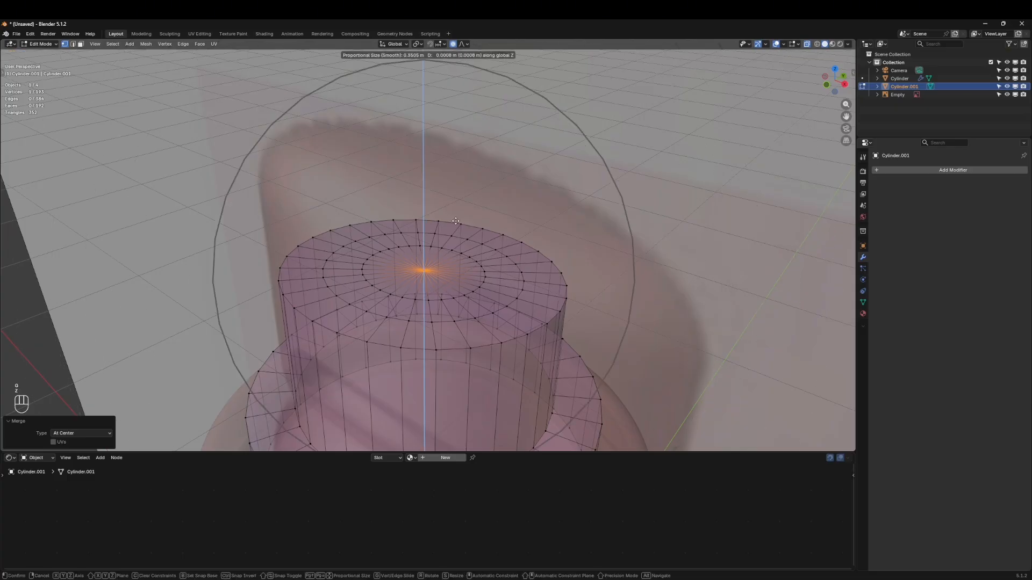
scroll(456, 226, down, 1)
scroll(456, 230, up, 4)
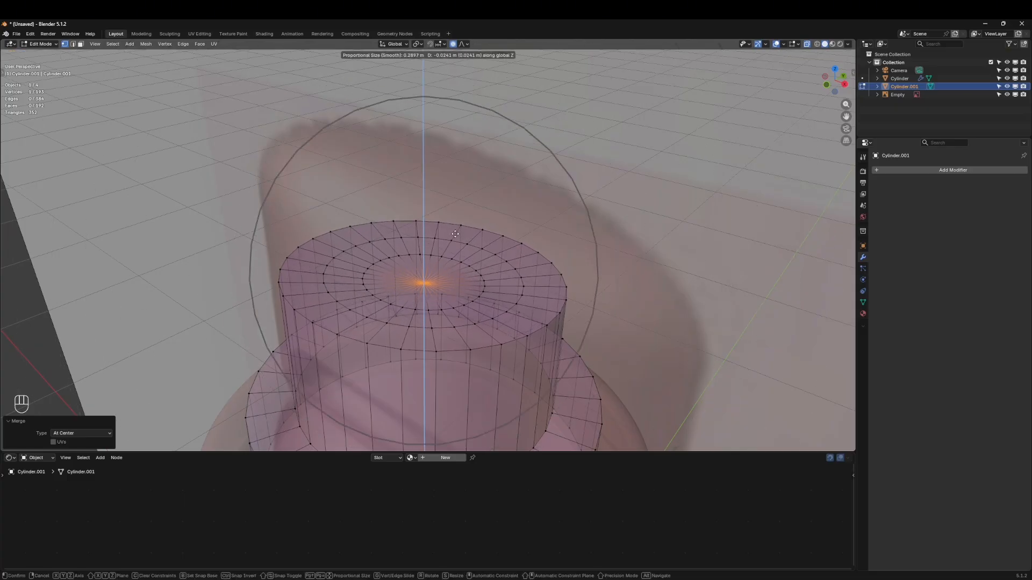
click(454, 233)
Lower the nozzle top's center vertex about 0.025 m further along Z with a proportional size of about 0.22 m
key(Tab)
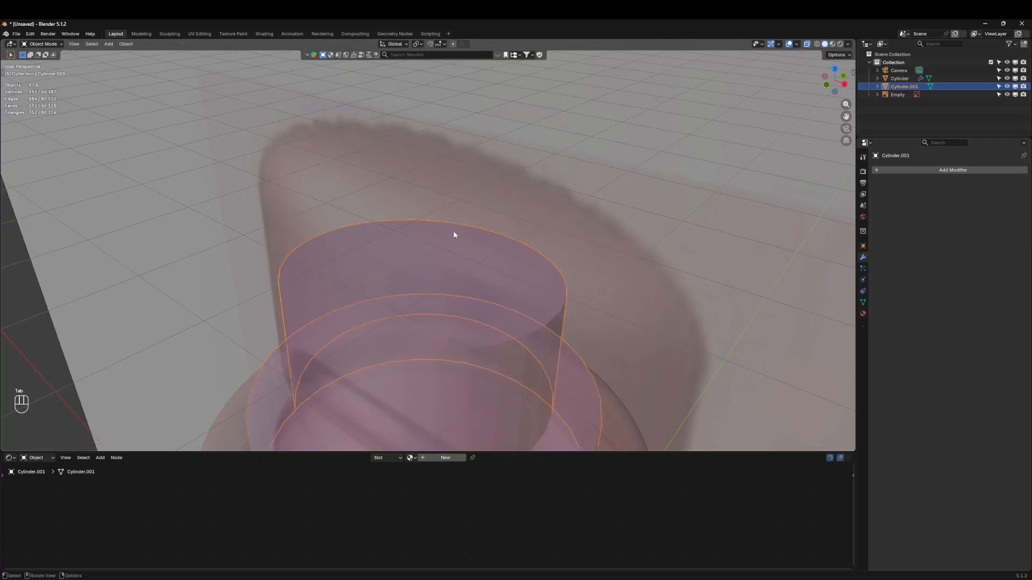
click(451, 280)
middle_drag(450, 280, 483, 294)
click(483, 294)
key(Tab)
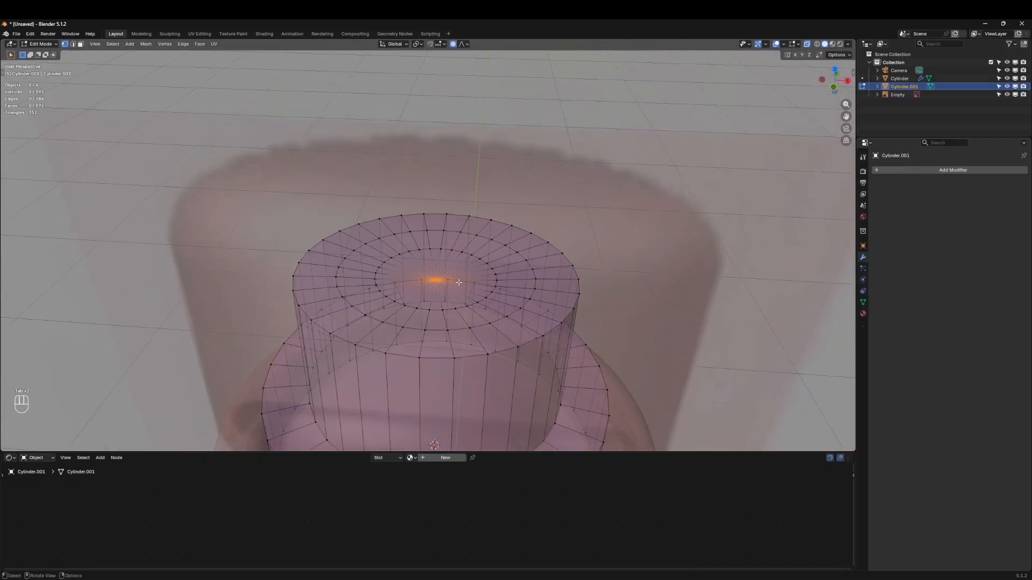
key(g)
key(z)
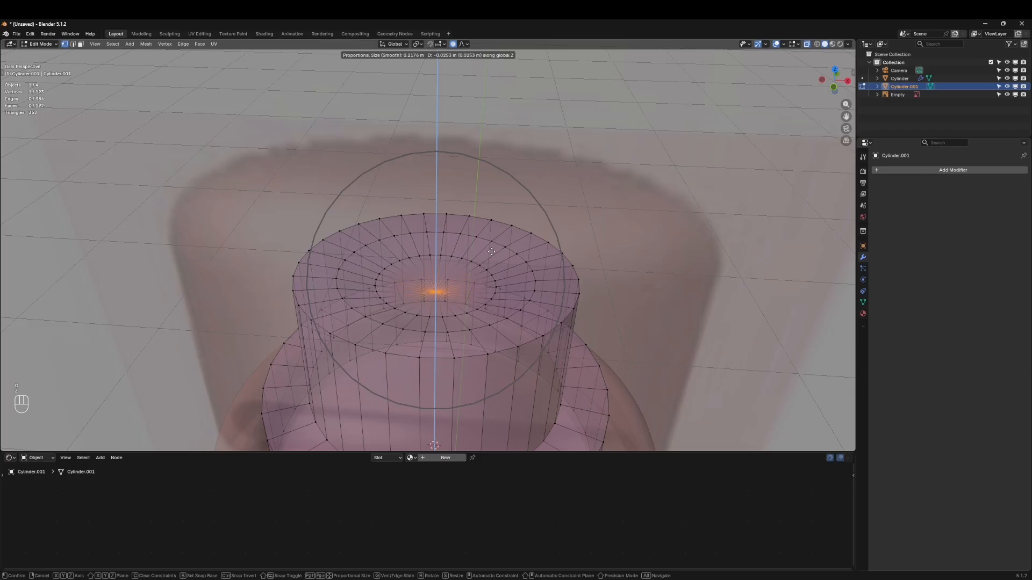
click(495, 242)
middle_drag(494, 242, 485, 285)
key(Tab)
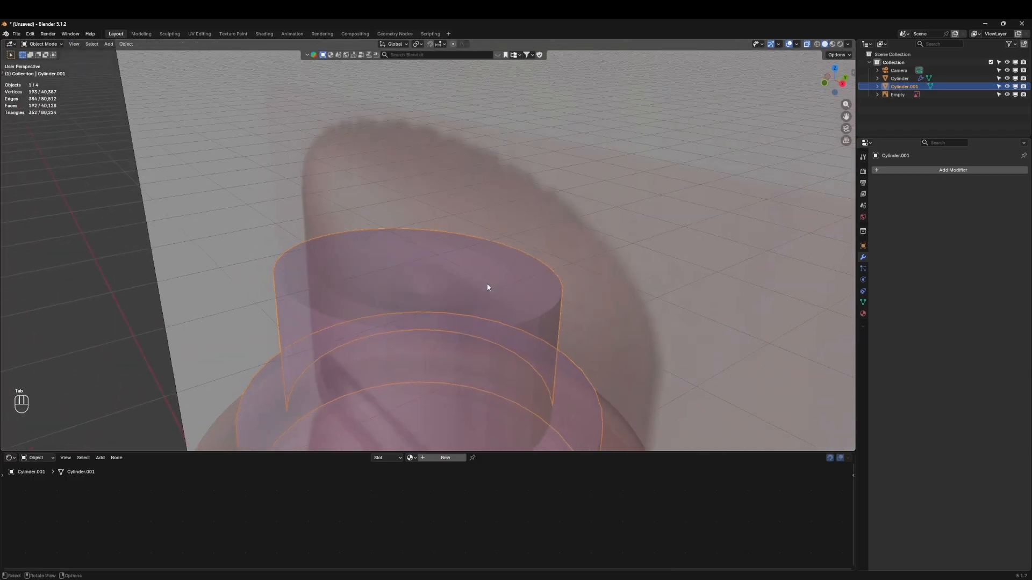
Turn off X-ray display and add a Subdivision Surface modifier to the nozzle with viewport and render levels set to 3
click(806, 45)
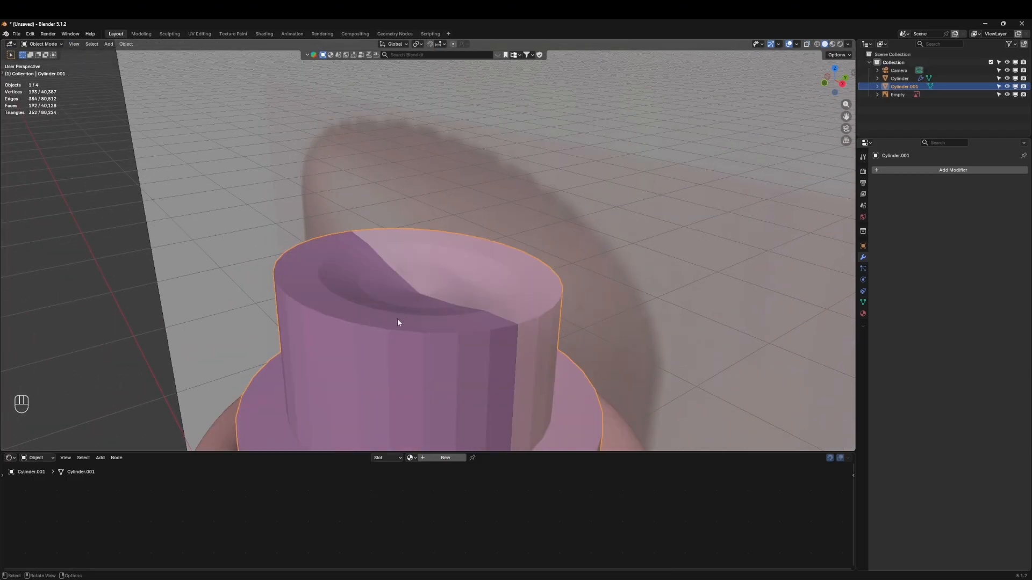
click(949, 172)
click(924, 172)
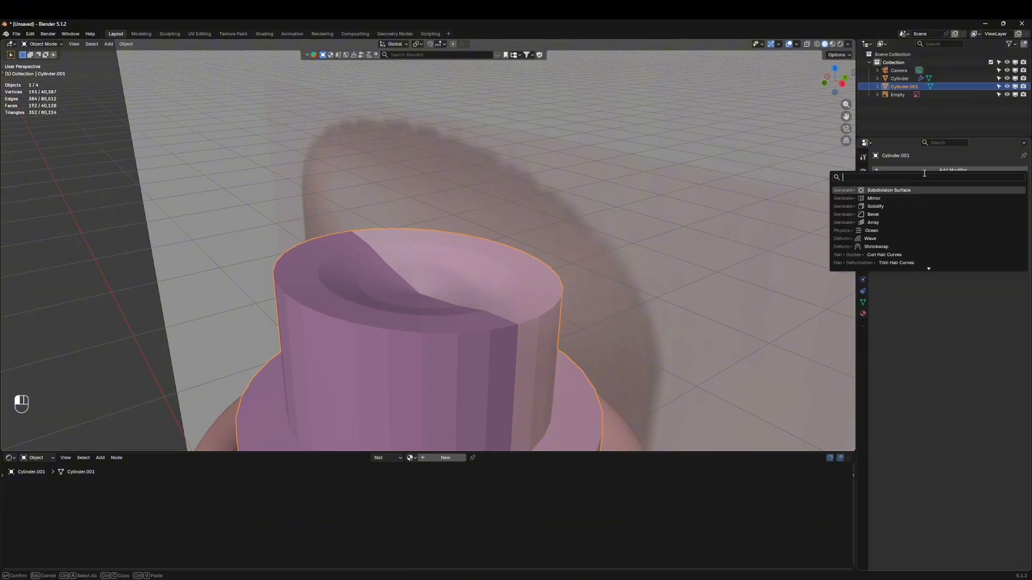
text(sub)
key(Return)
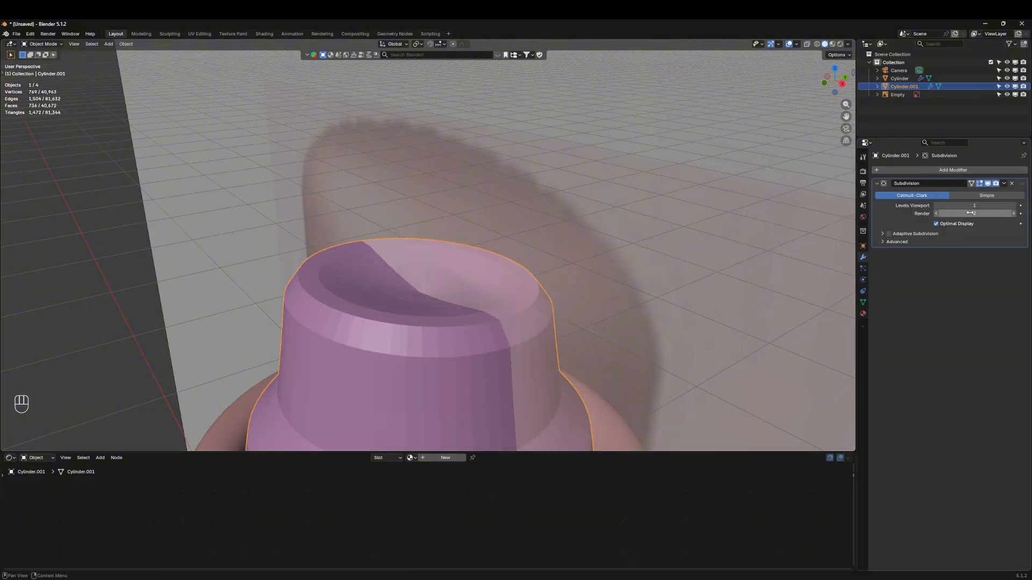
drag(970, 213, 970, 210)
text(3)
key(Return)
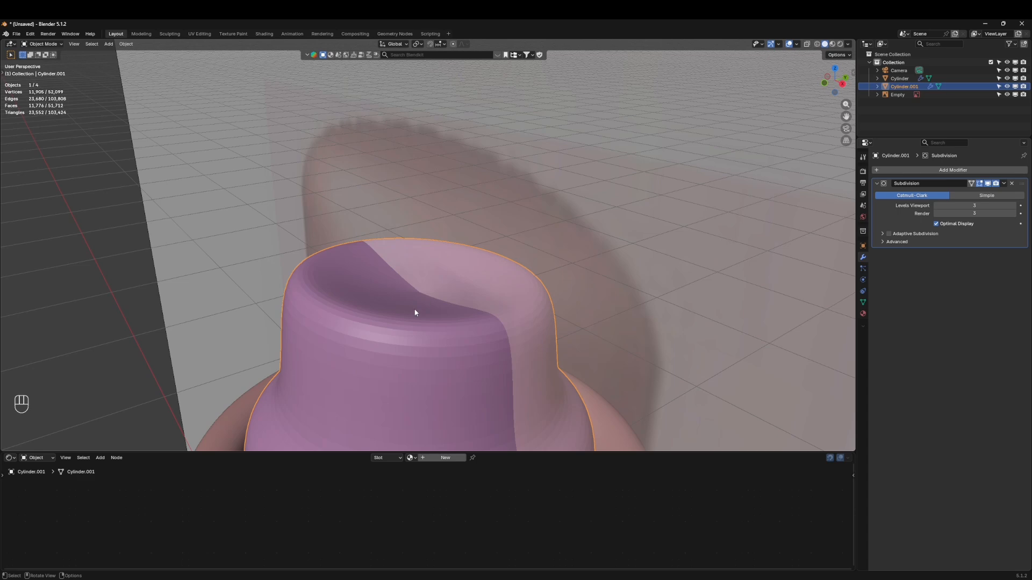
Raise the nozzle top's center vertex slightly along Z with proportional editing to make the dish shallower
middle_drag(414, 311, 421, 301)
key(Tab)
key(g)
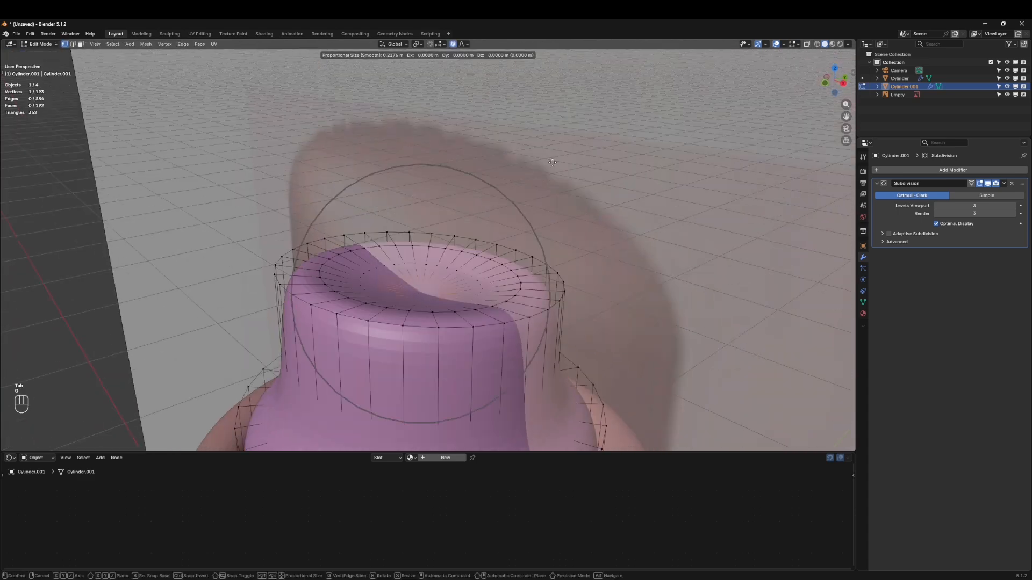
key(z)
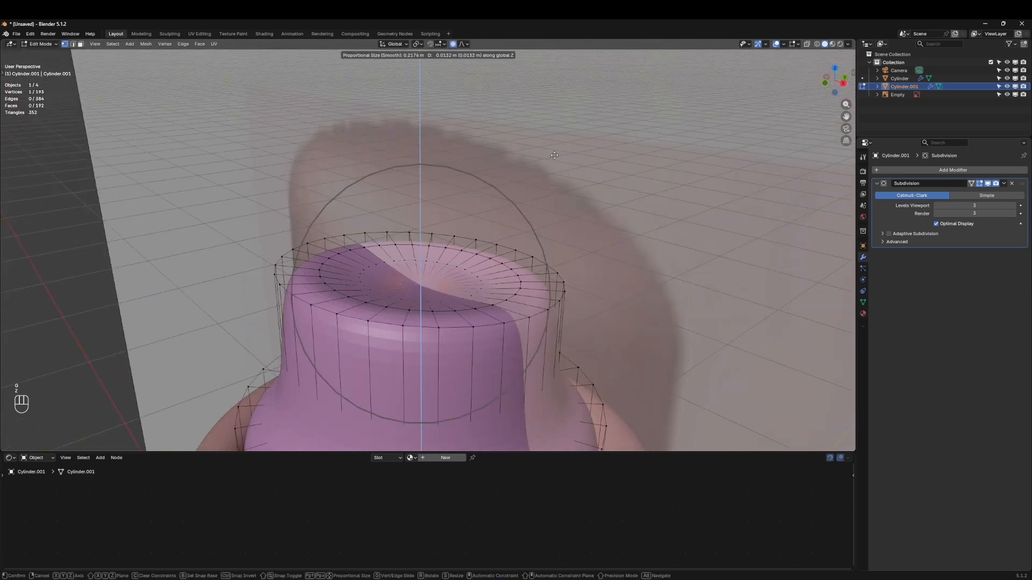
click(556, 152)
key(Tab)
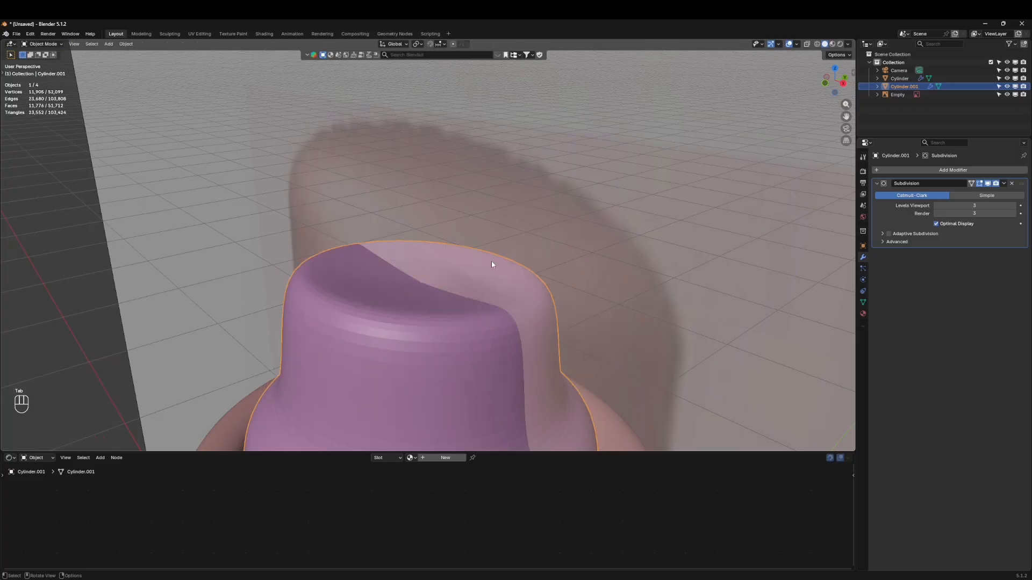
Switch to the front view and hide the nozzle's Subdivision modifier in the viewport
middle_drag(492, 262, 550, 280)
key(grave)
click(513, 258)
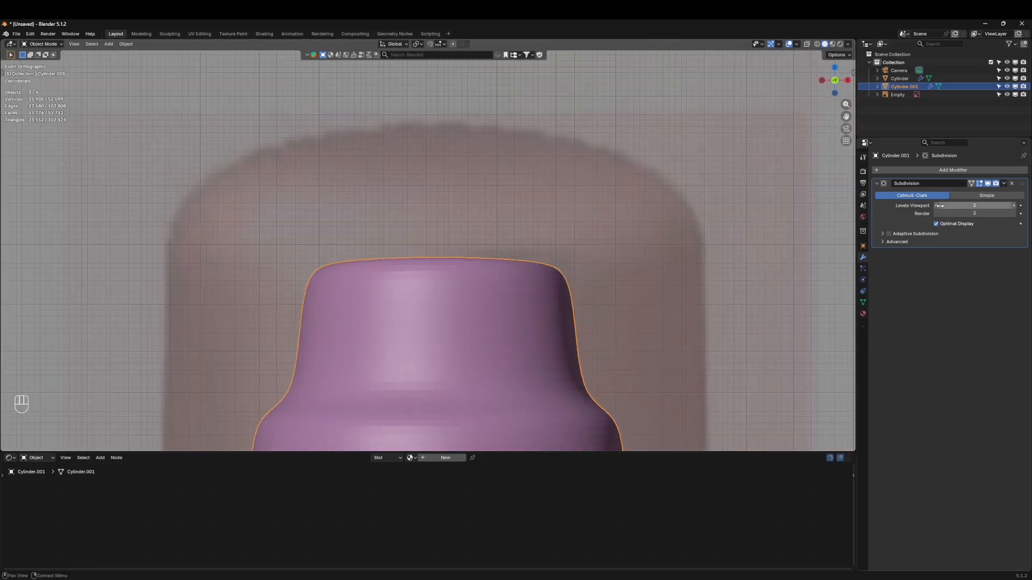
click(989, 184)
shift+middle_drag(487, 339, 463, 234)
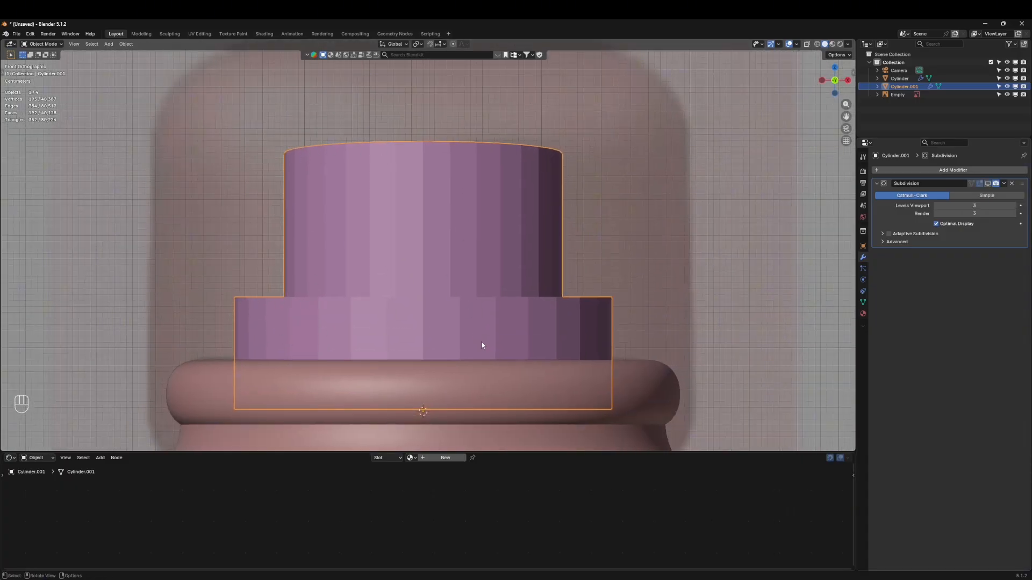
Select the nozzle's top rim edge loop together with the inner and outer edge loops of the lower ledge in edge mode
key(Tab)
middle_drag(361, 299, 373, 350)
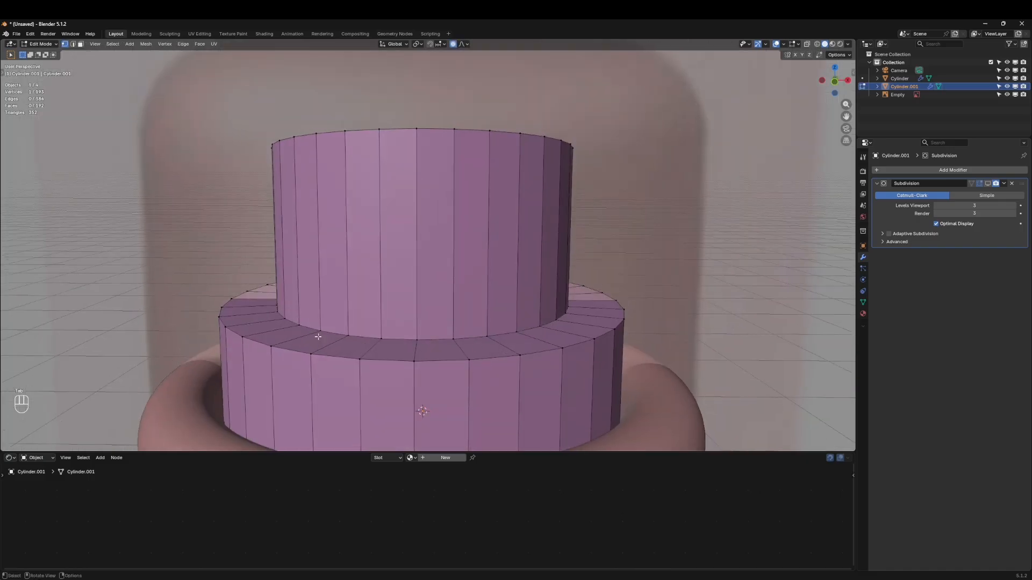
click(72, 44)
alt+shift+click(290, 327)
alt+shift+click(288, 321)
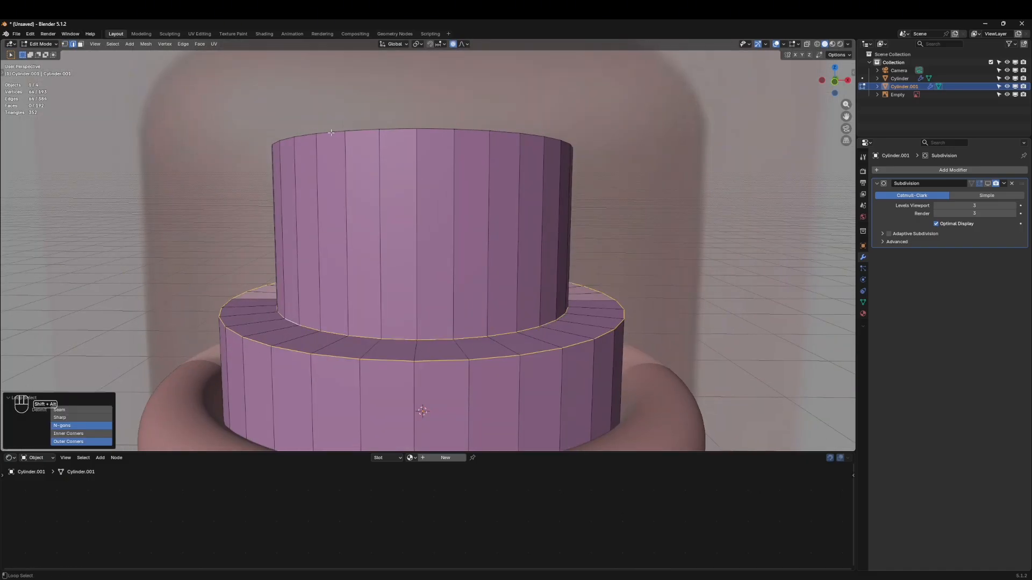
alt+shift+click(331, 132)
middle_drag(634, 312, 741, 251)
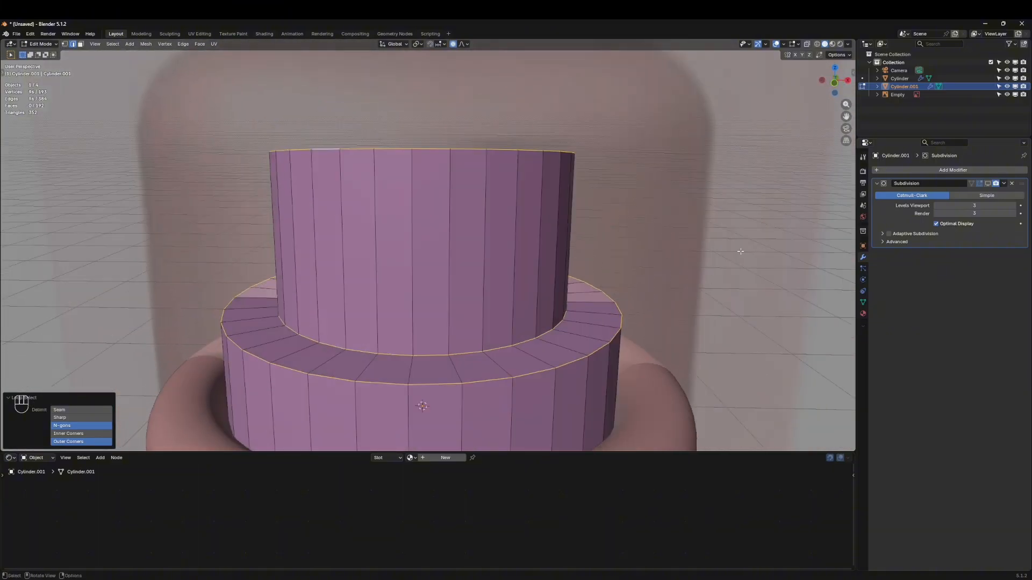
key(ctrl+b)
scroll(750, 253, up, 4)
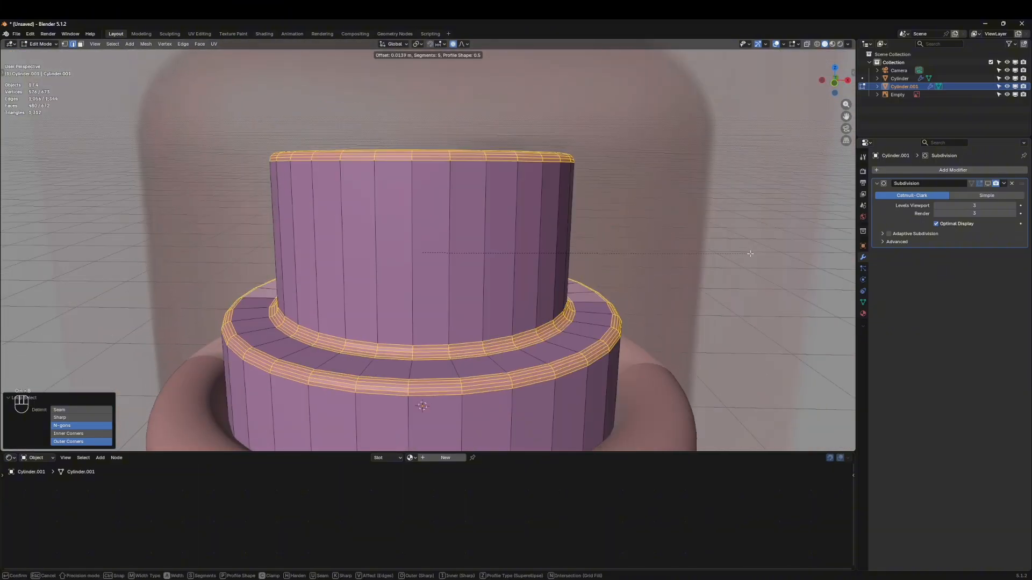
key(KP_0)
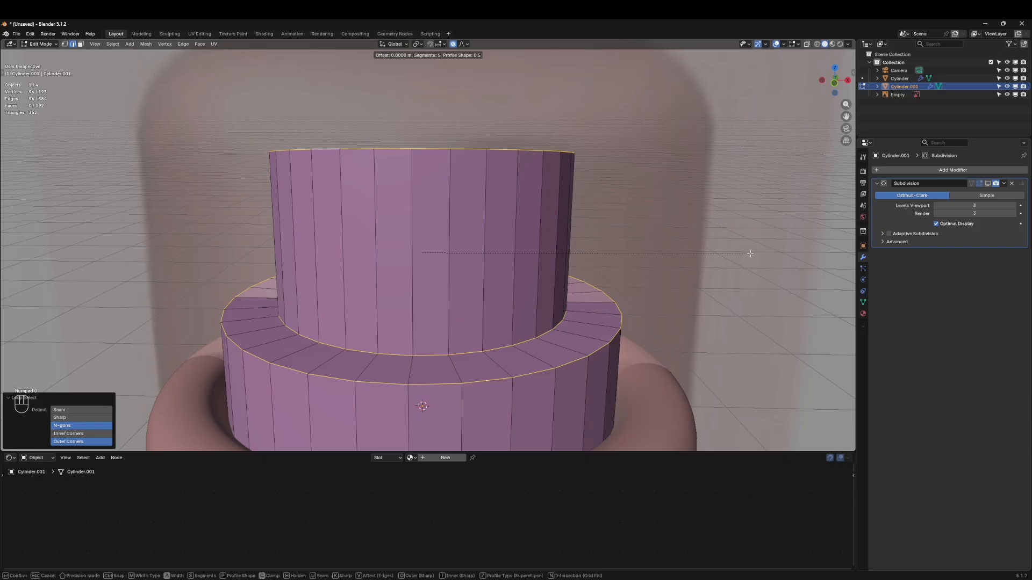
key(KP_5)
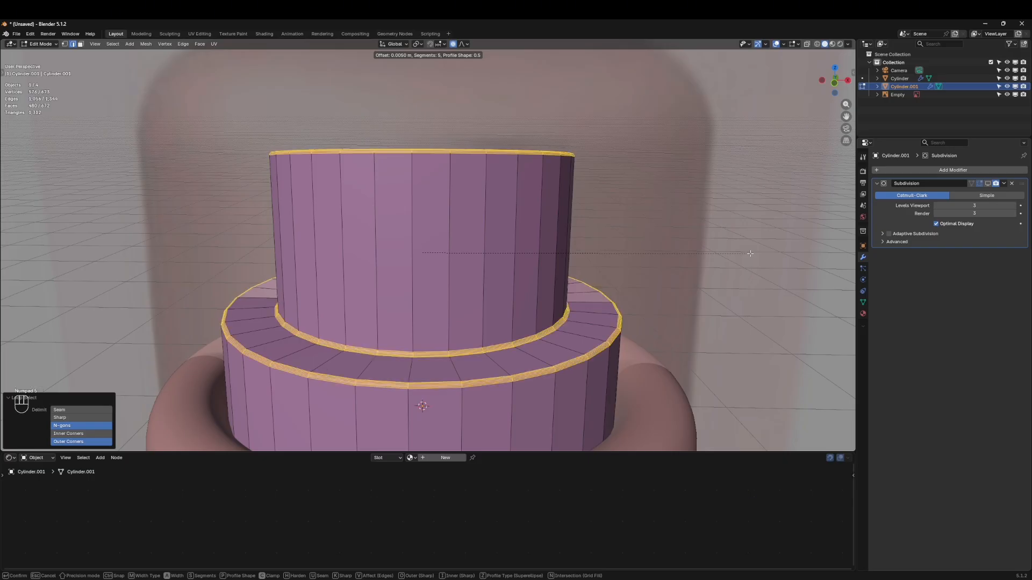
key(BackSpace)
key(BackSpace)
key(KP_5)
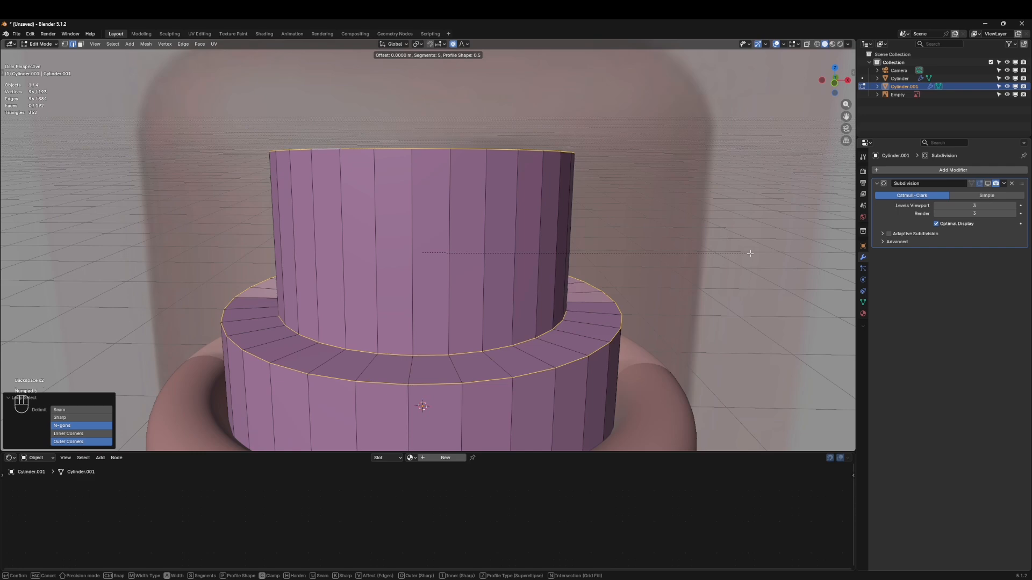
key(Escape)
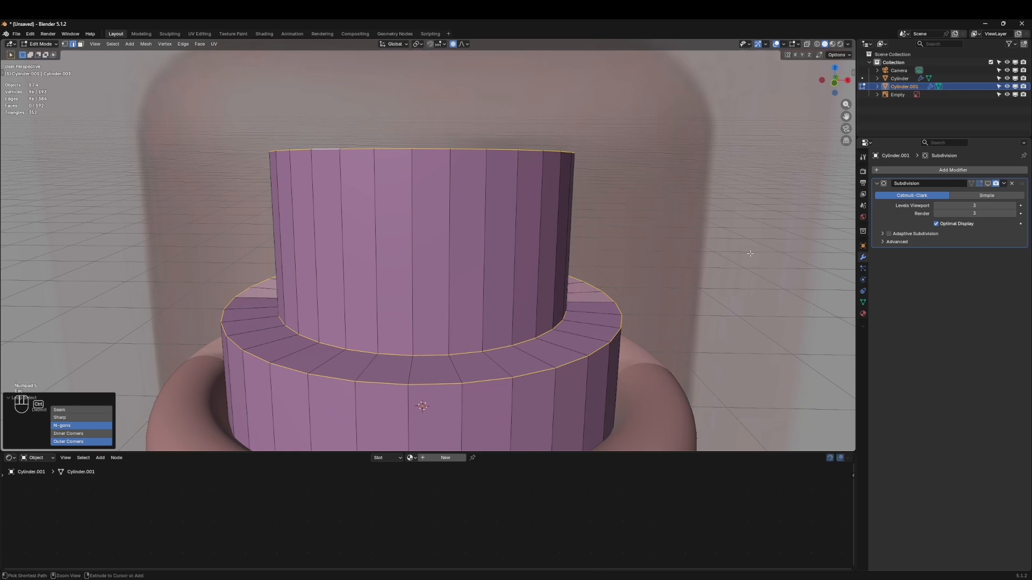
Bevel the three selected nozzle edge loops with a width of 0.01 m and 3 segments
key(ctrl+b)
key(KP_Decimal)
key(KP_5)
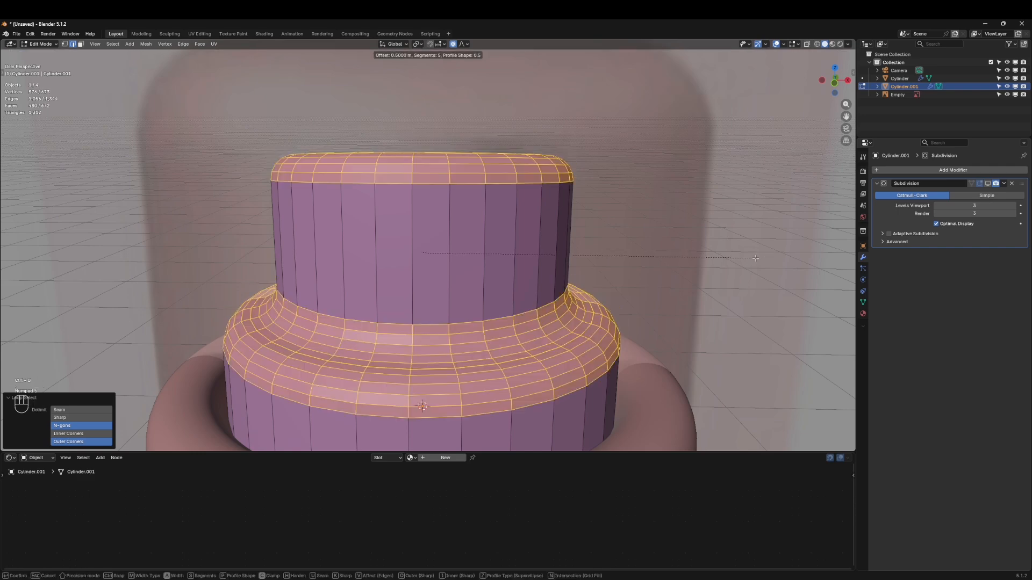
key(BackSpace)
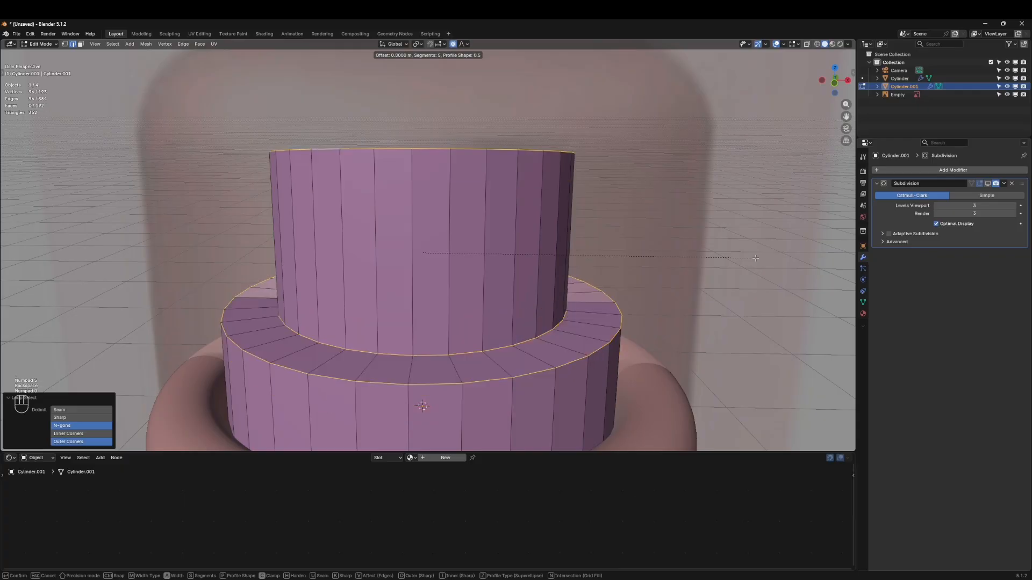
key(KP_0)
key(KP_5)
key(BackSpace)
key(KP_5)
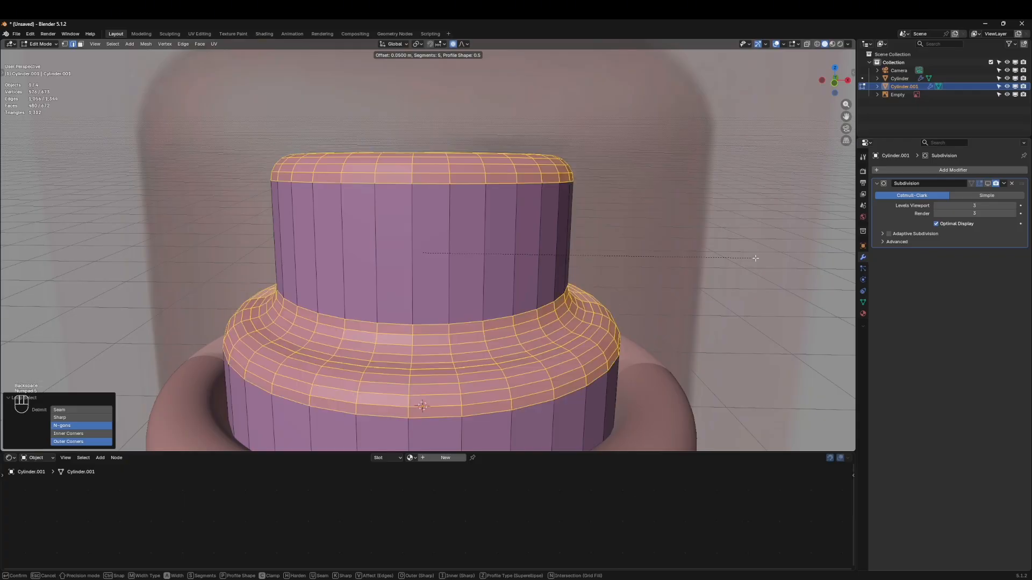
key(BackSpace)
key(KP_1)
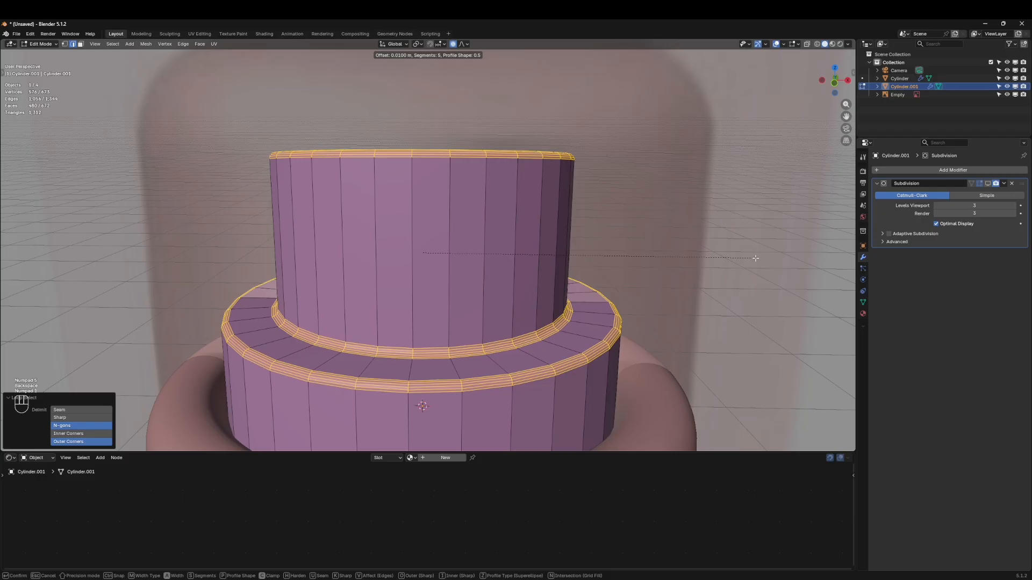
click(755, 258)
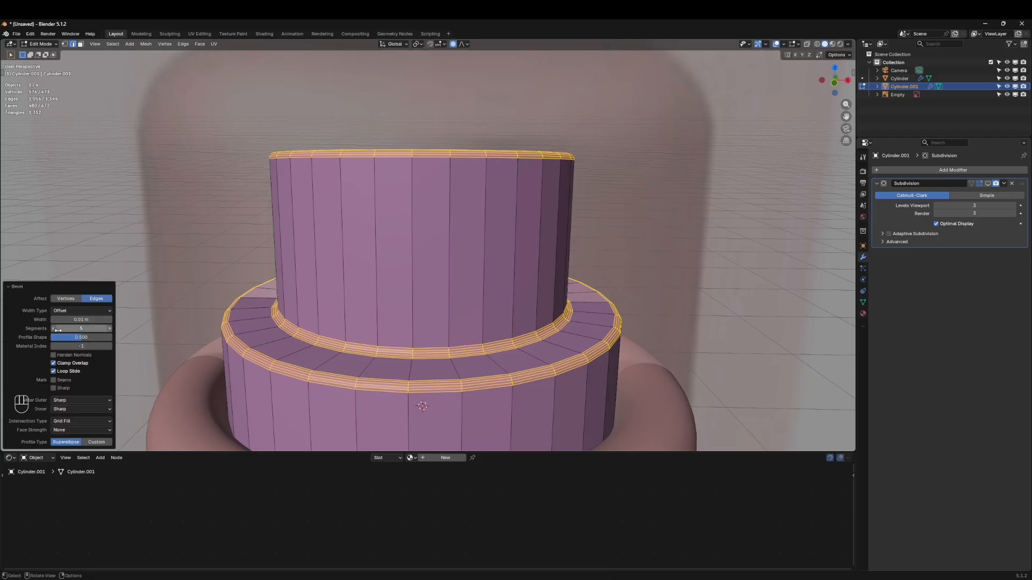
drag(58, 330, 111, 329)
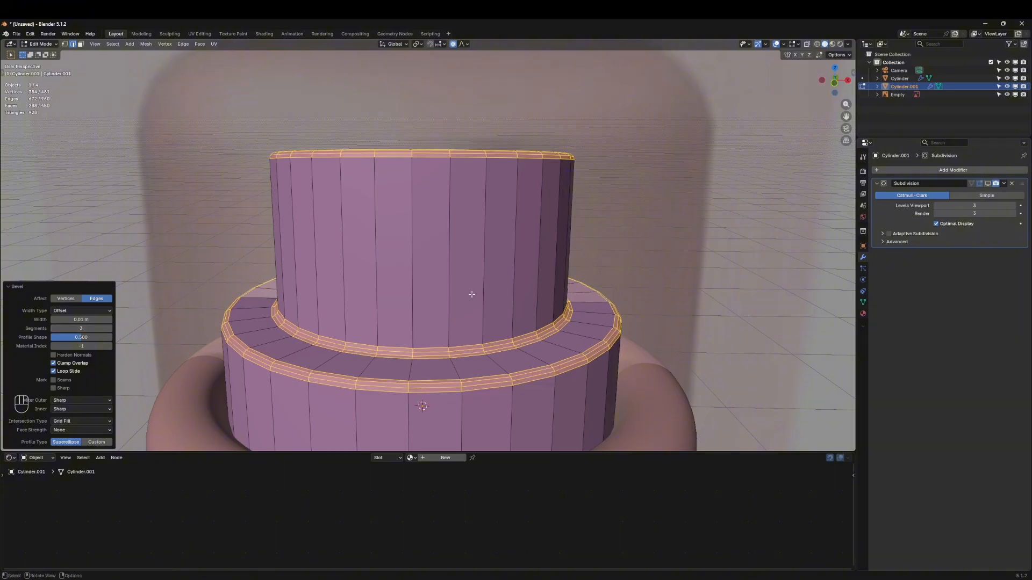
Return to Object Mode and show the nozzle's Subdivision modifier in the viewport again
key(Tab)
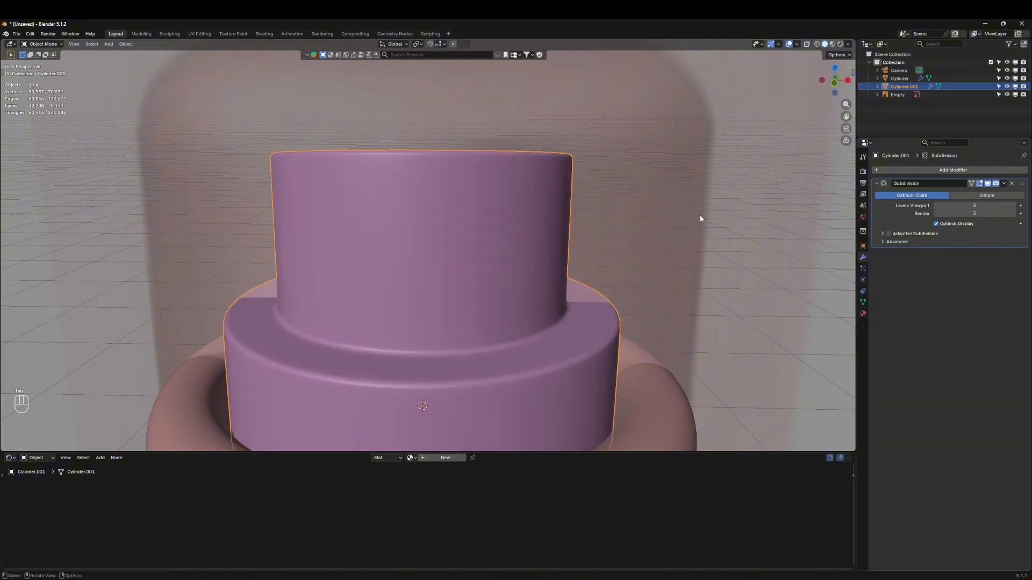
middle_drag(701, 219, 453, 283)
scroll(595, 331, down, 4)
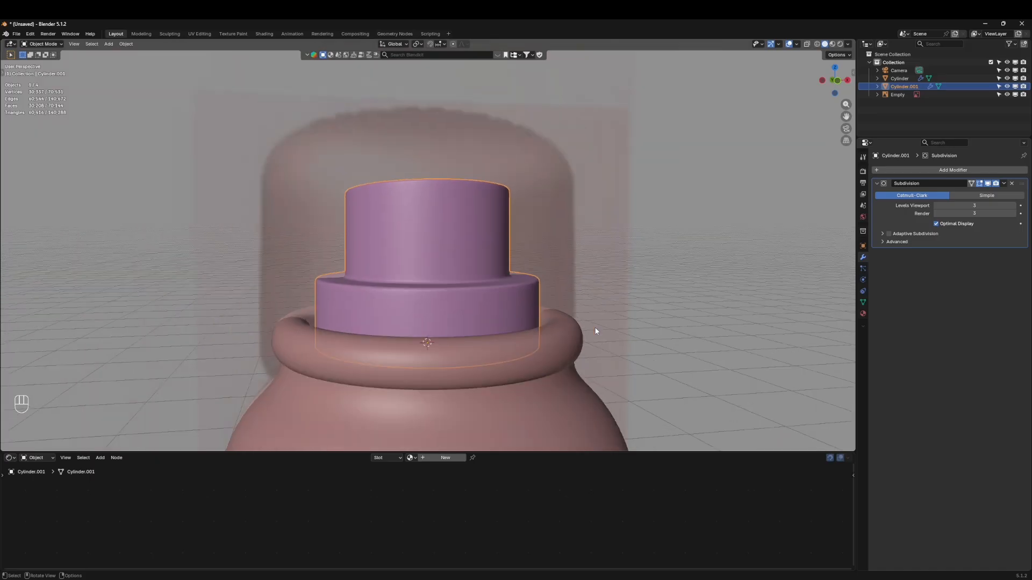
In front view, add one loop cut around the nozzle's upper cylinder, slid slightly upward with a factor of about -0.277
key(grave)
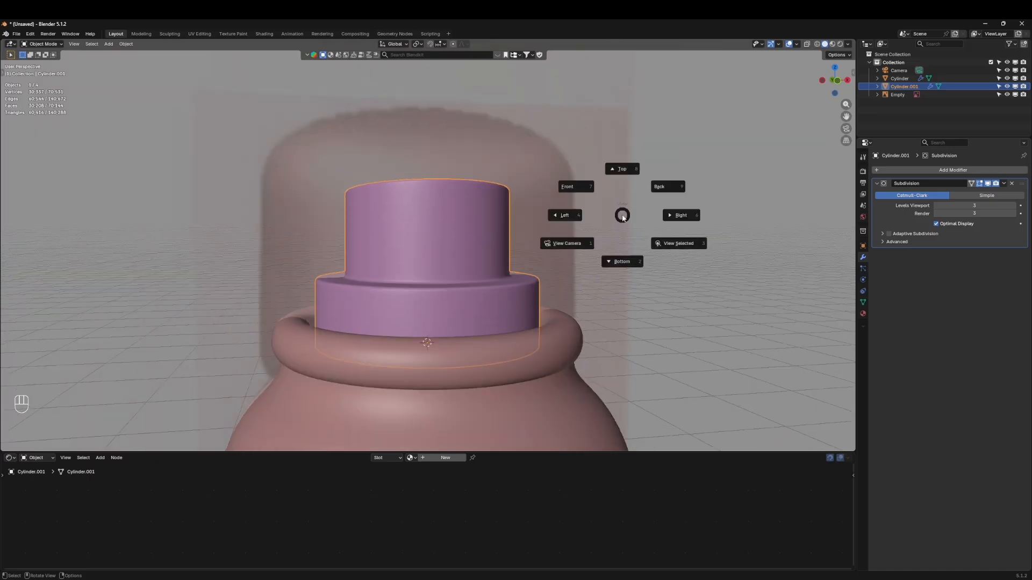
click(575, 194)
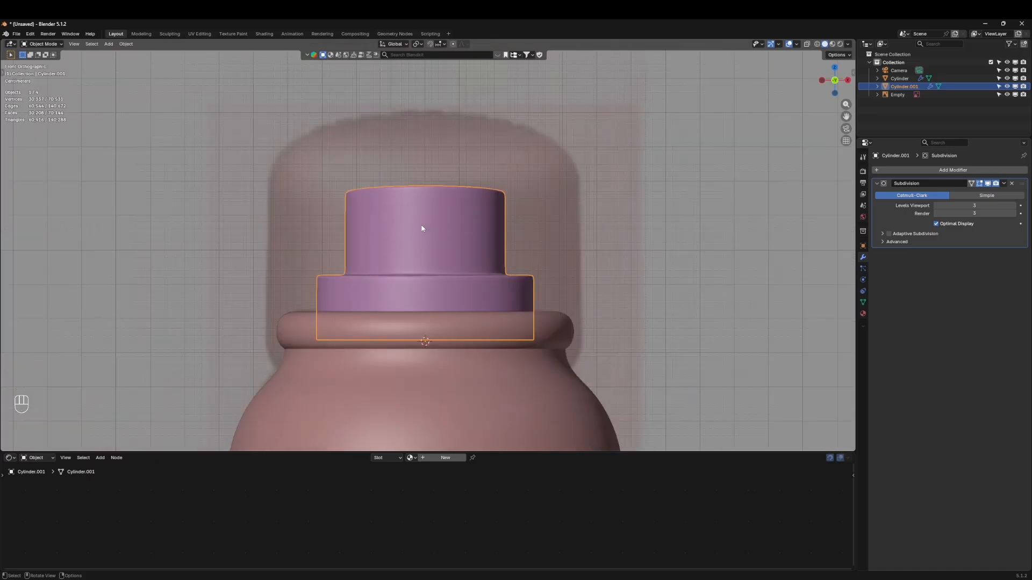
key(Tab)
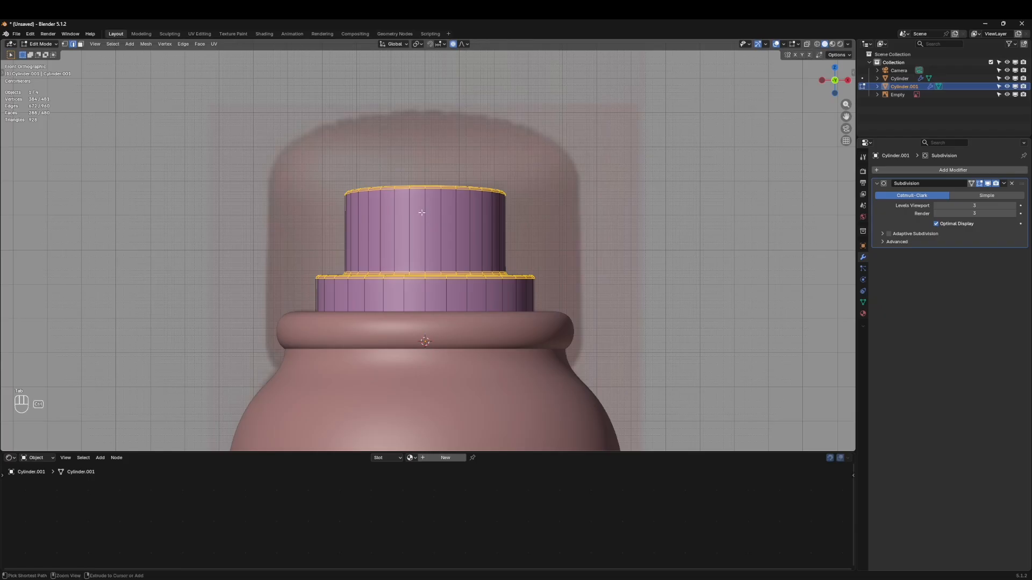
scroll(407, 195, up, 2)
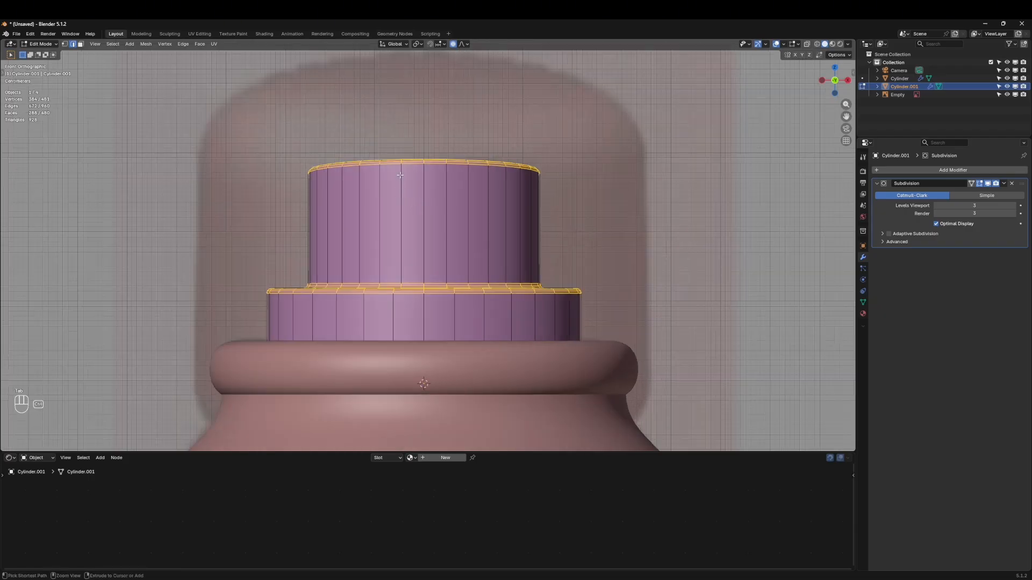
key(ctrl+r)
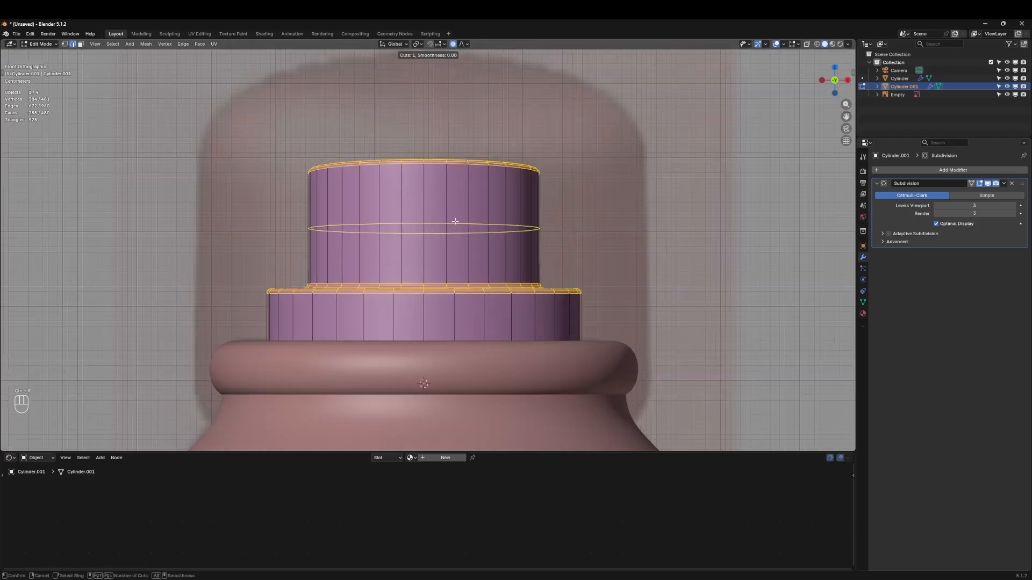
click(445, 224)
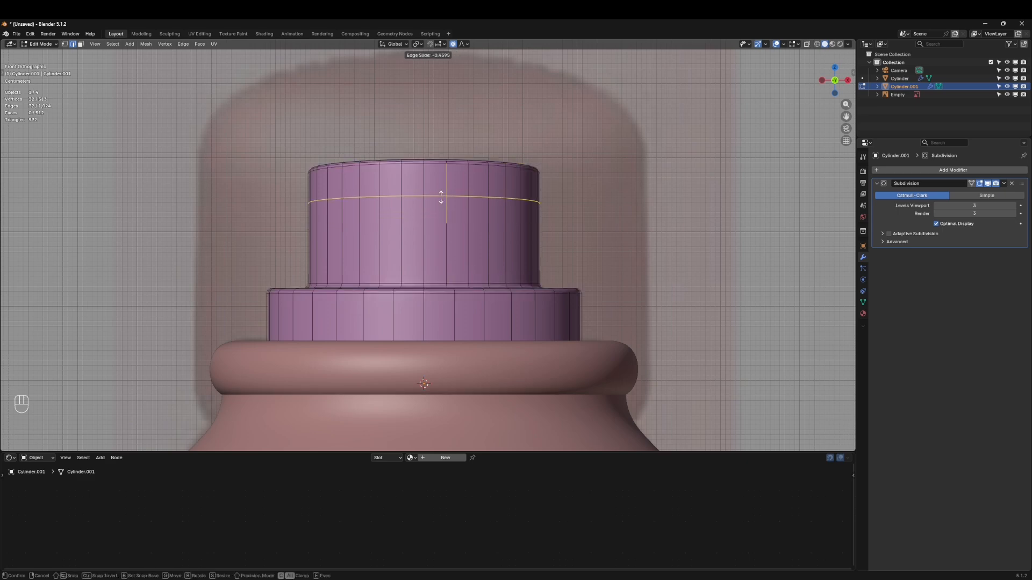
click(436, 210)
Enable X-ray and move the new edge loop down about 0.0065 m along Z without proportional editing
click(806, 43)
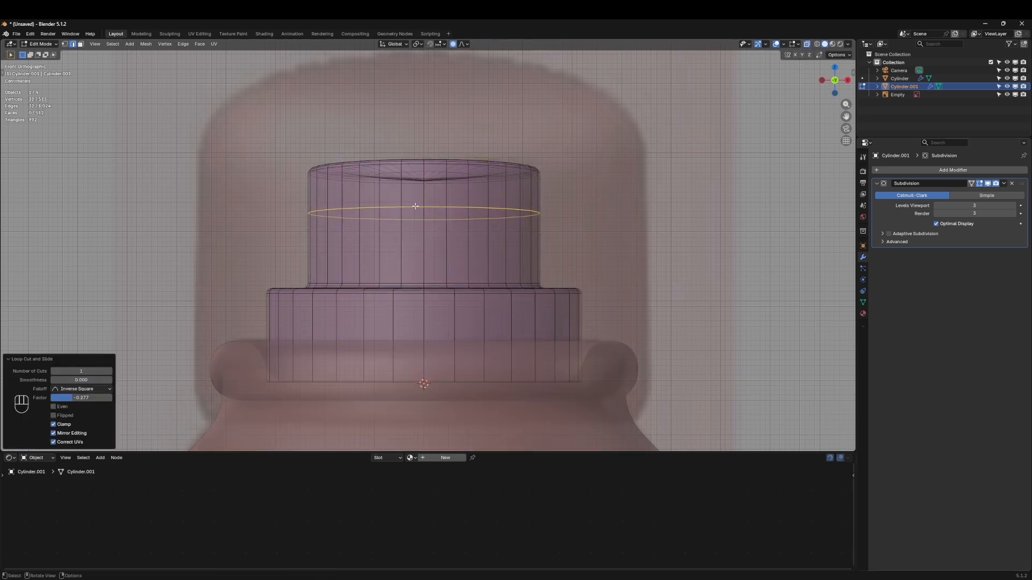
key(g)
key(Escape)
key(g)
key(z)
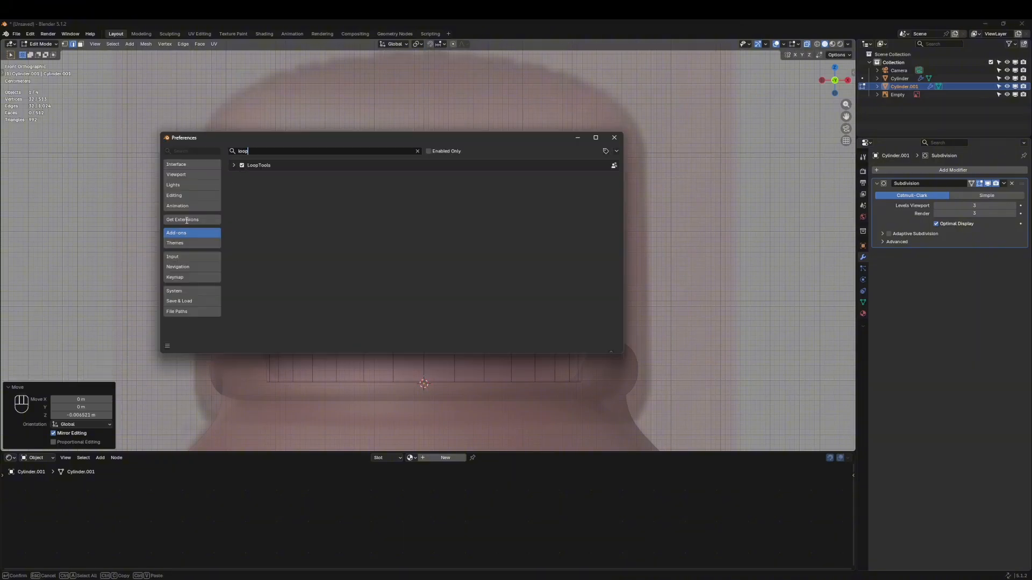
Search the extensions in the Preferences for "loop" to locate the LoopTools add-on
click(164, 220)
click(197, 222)
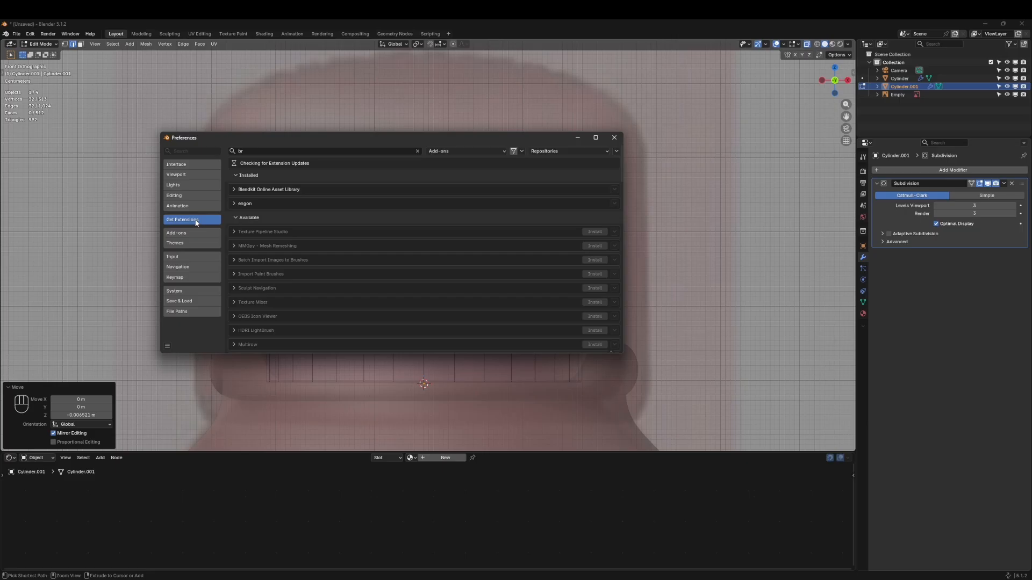
click(417, 151)
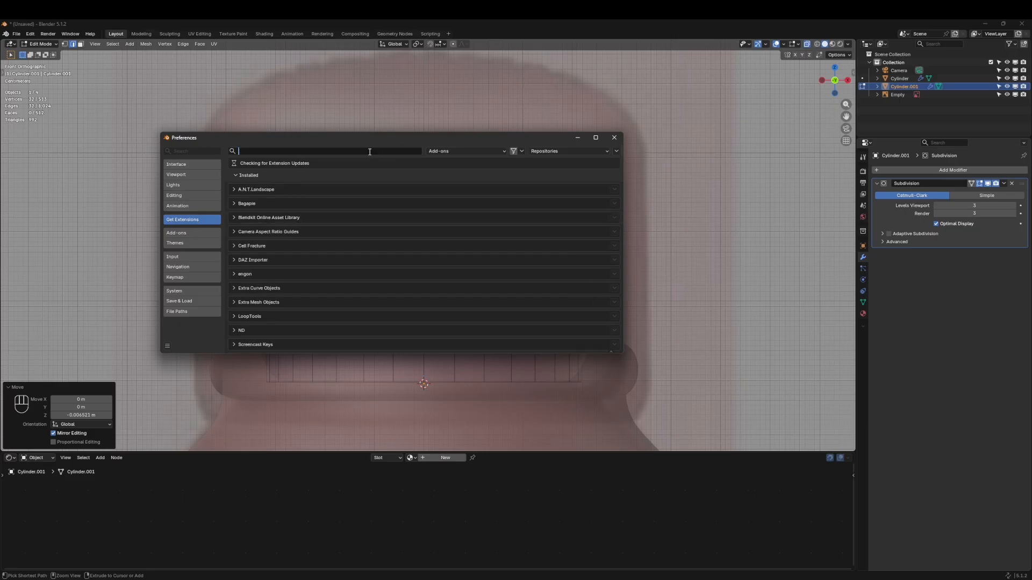
click(370, 151)
text(loop)
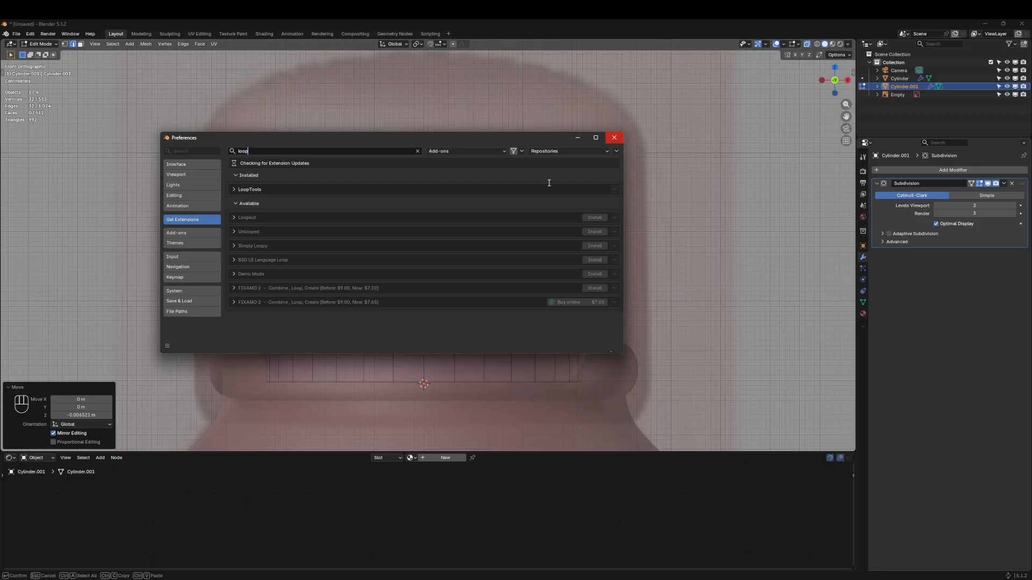
Save the preferences and close the Preferences window
click(167, 346)
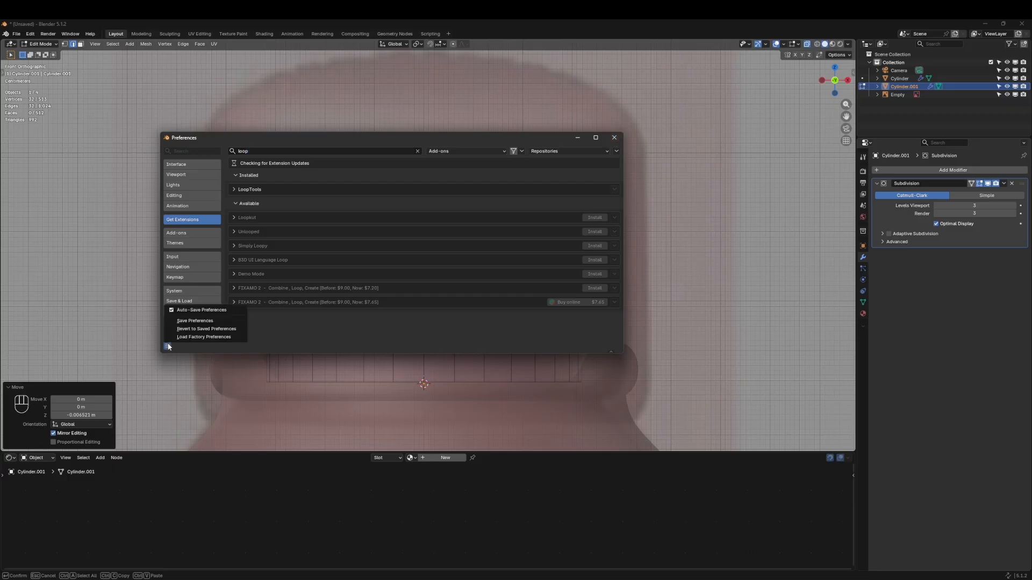
click(195, 321)
click(614, 137)
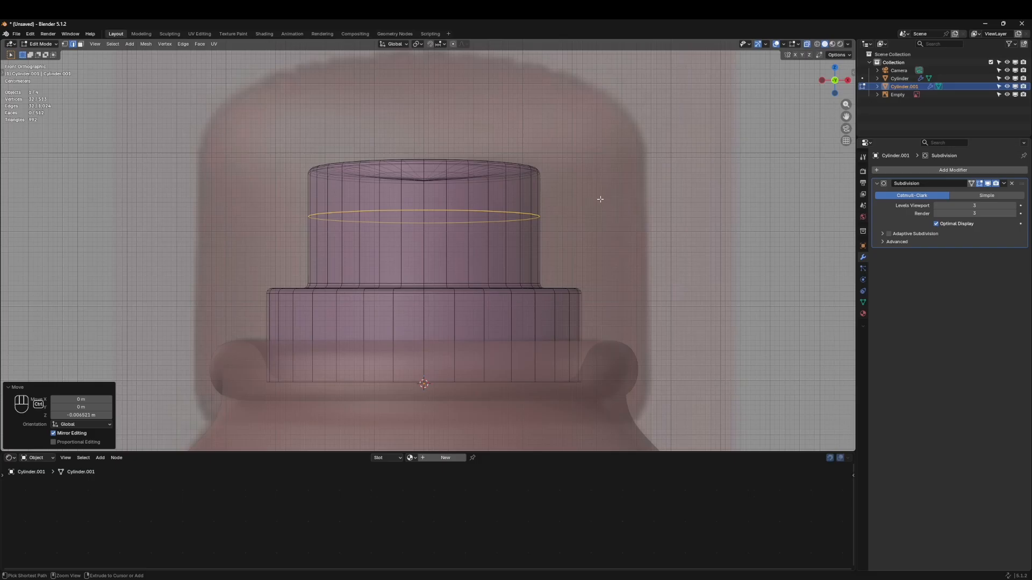
Bevel the upper cylinder's new edge loop with 2 segments and a width of about 0.042 m
key(ctrl+b)
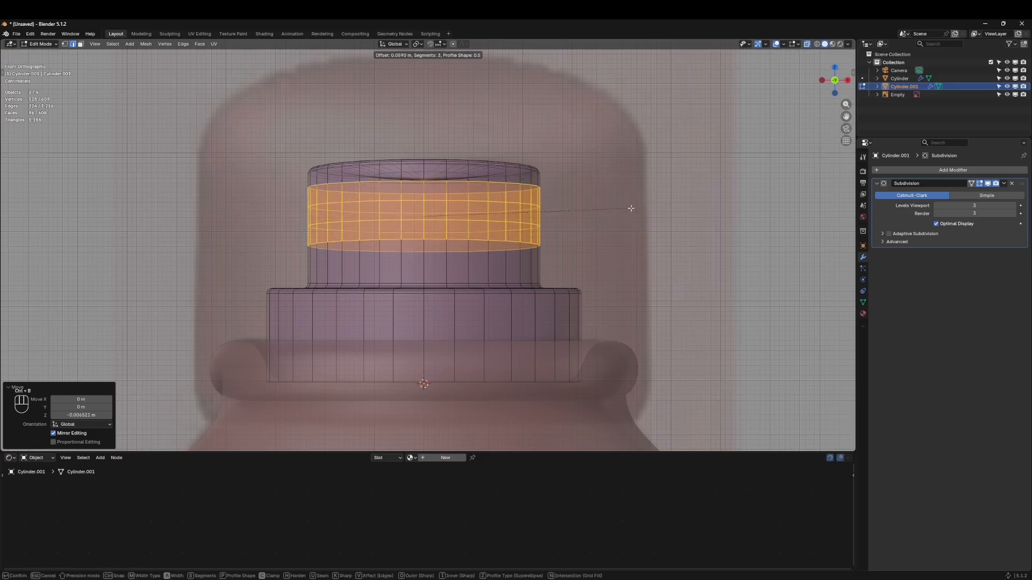
scroll(628, 207, down, 1)
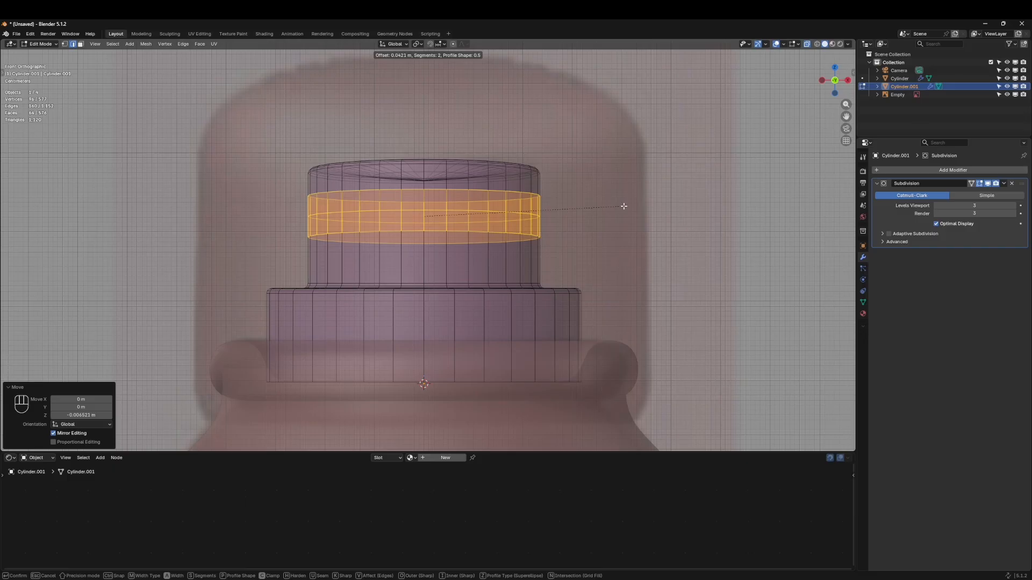
click(624, 206)
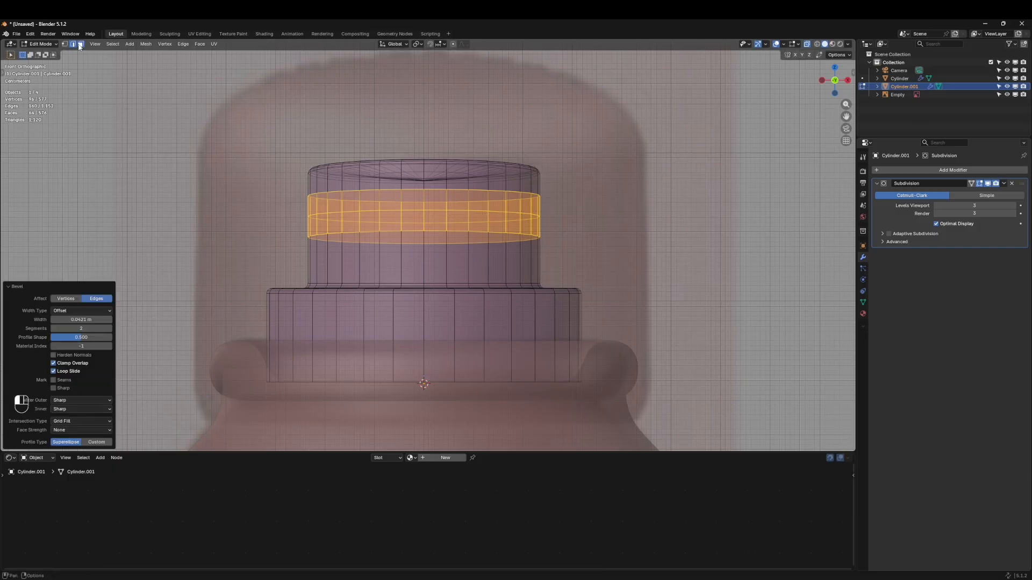
Turn off X-ray and select only the two-by-two block of faces at the front centre of the bevelled band in face mode
key(3)
click(808, 45)
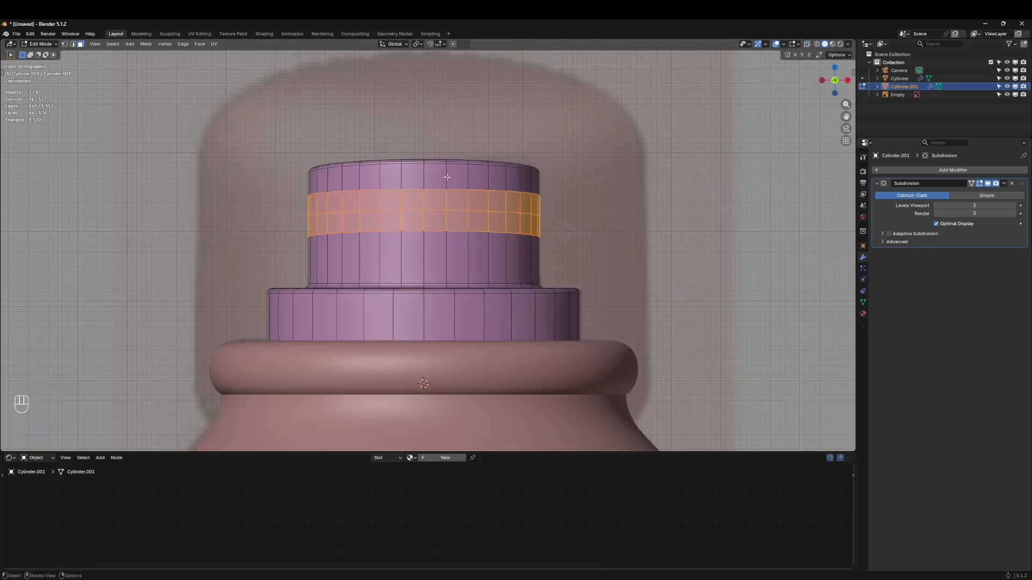
key(alt+a)
click(417, 203)
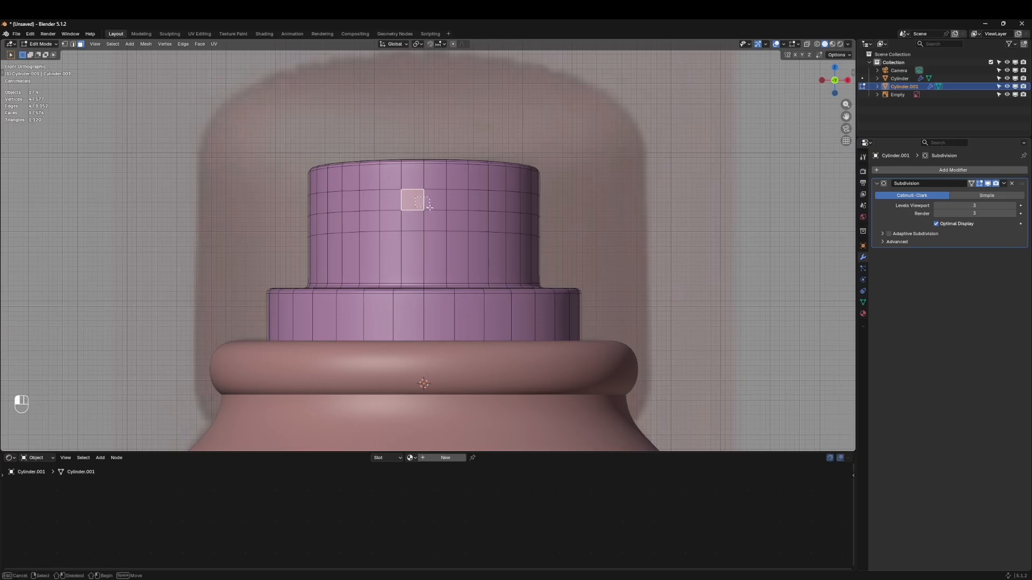
drag(433, 218, 410, 202)
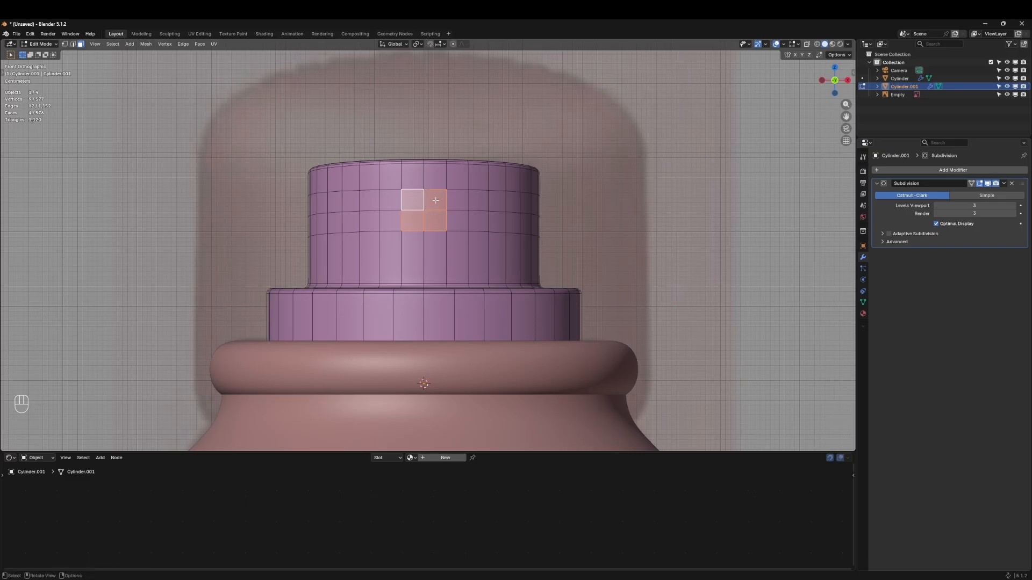
Try to shape the four selected front faces into a circle with LoopTools, and undo it
right_click(435, 199)
mouse_move(418, 190)
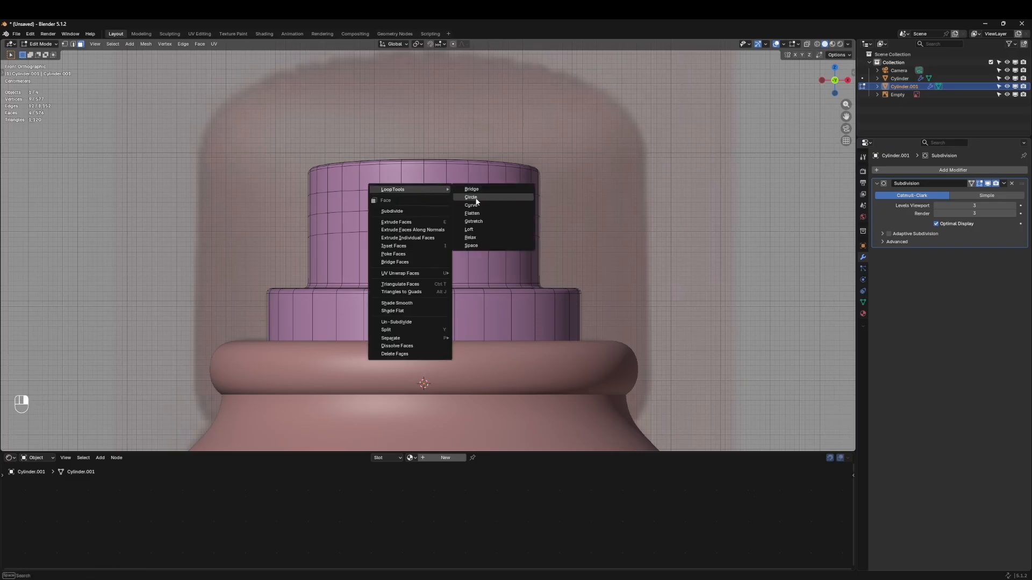
click(472, 197)
key(ctrl+z)
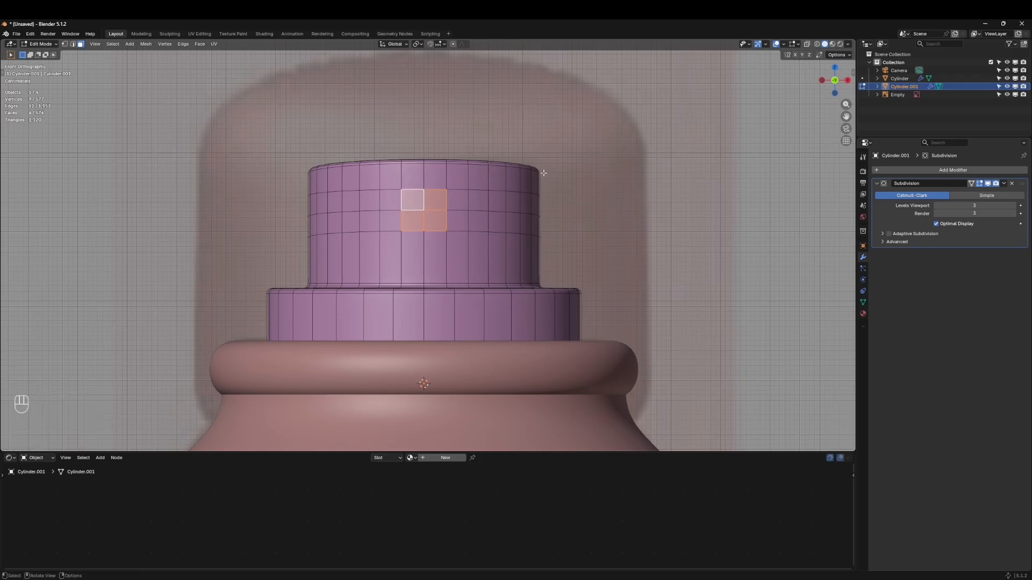
Inset the four front faces by about 0.01 m and reshape the inner faces into a circle with LoopTools
key(i)
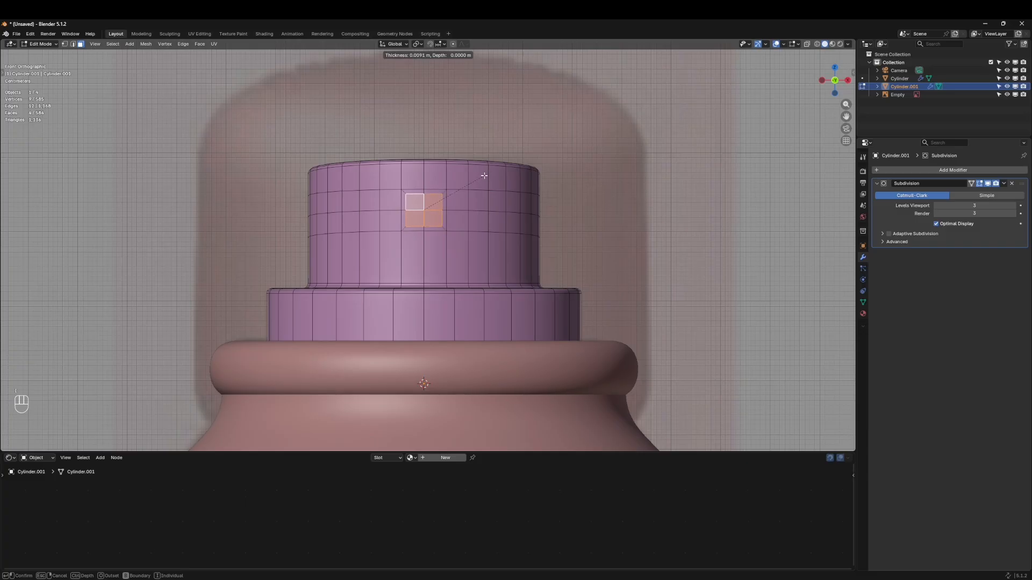
click(484, 175)
right_click(387, 207)
mouse_move(403, 205)
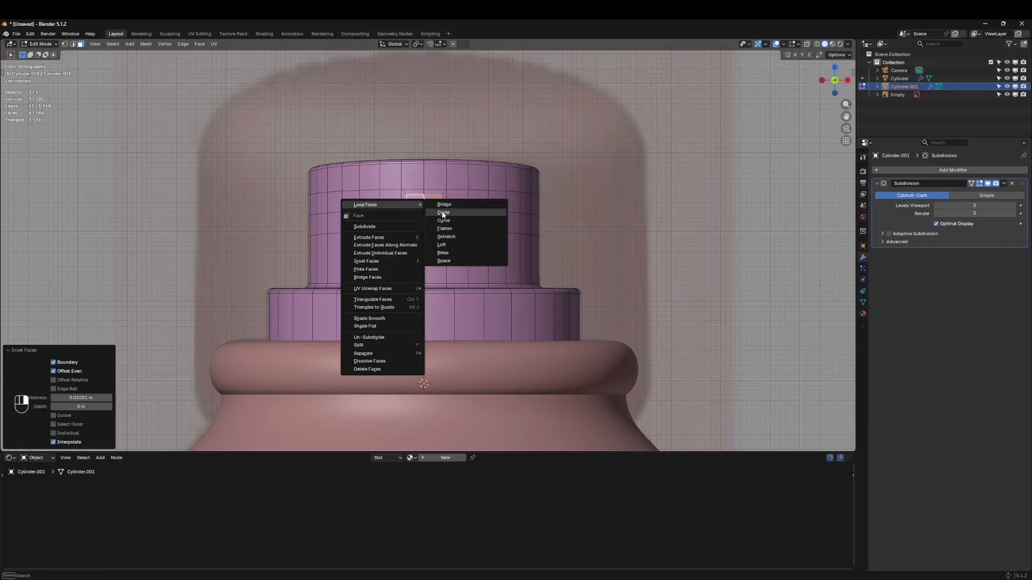
click(449, 215)
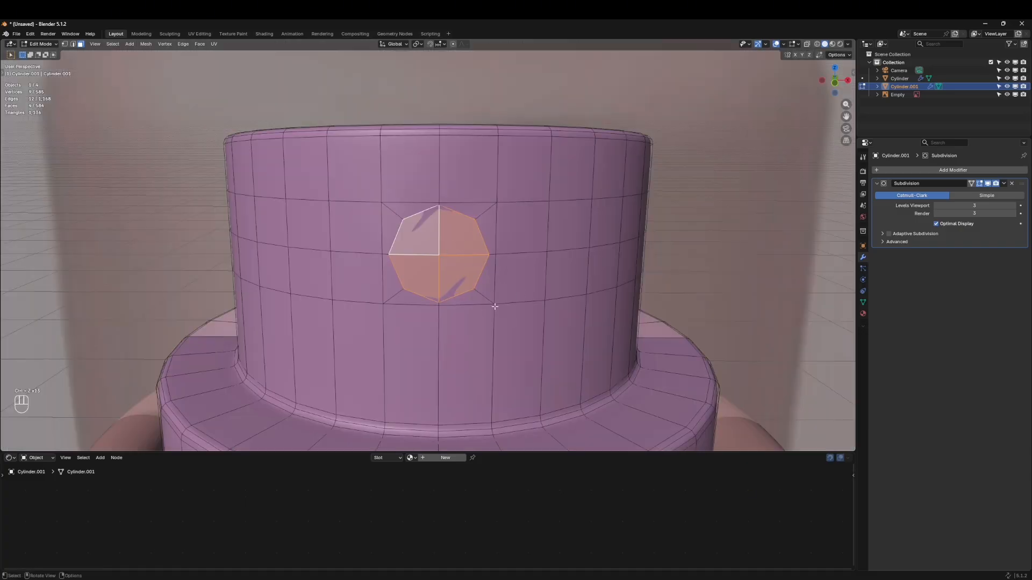
Inset the circular faces by about 0.0093 m and extrude them about 0.012 m inward along Y to form the spray hole
middle_drag(492, 304, 485, 259)
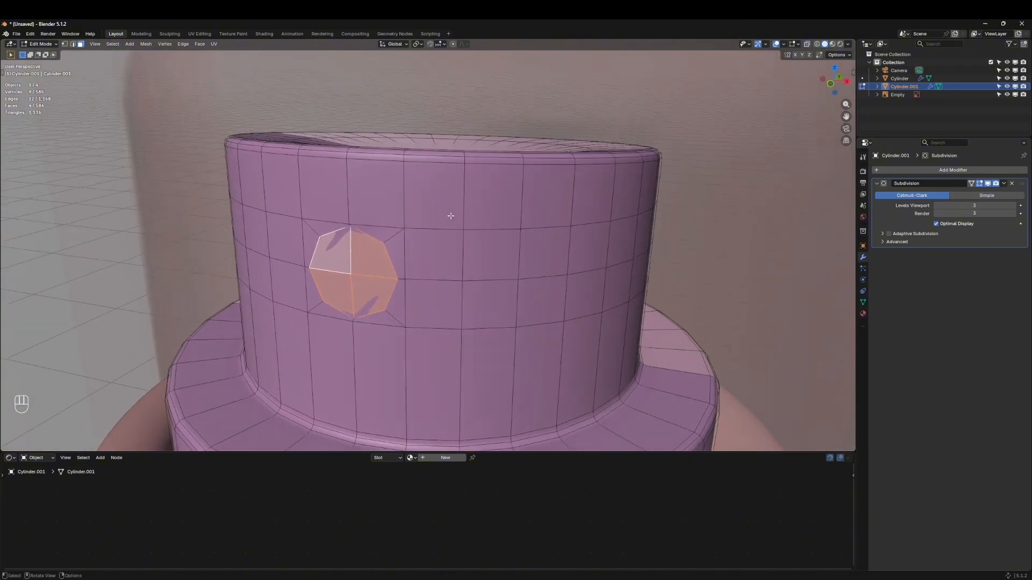
key(i)
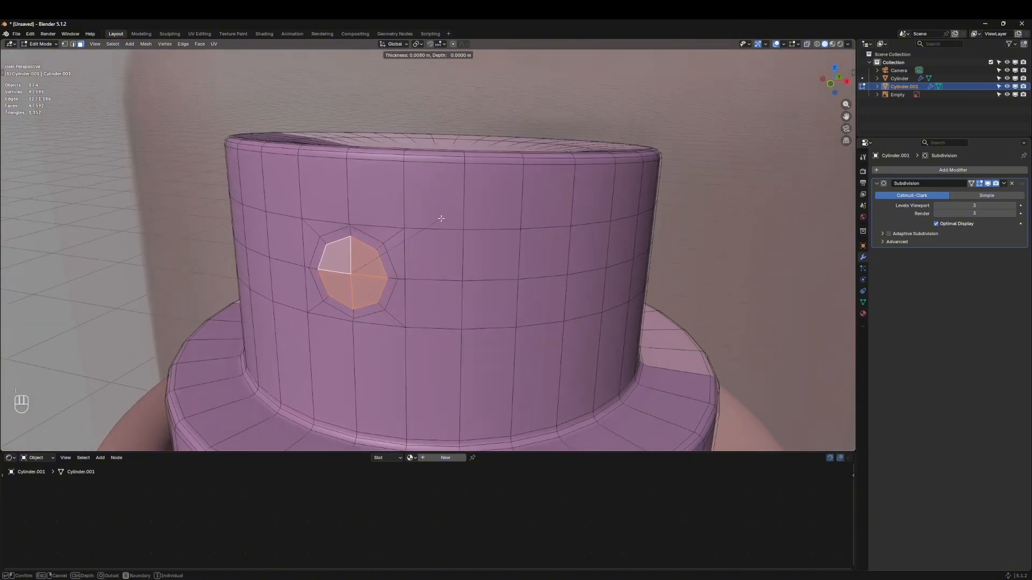
click(440, 220)
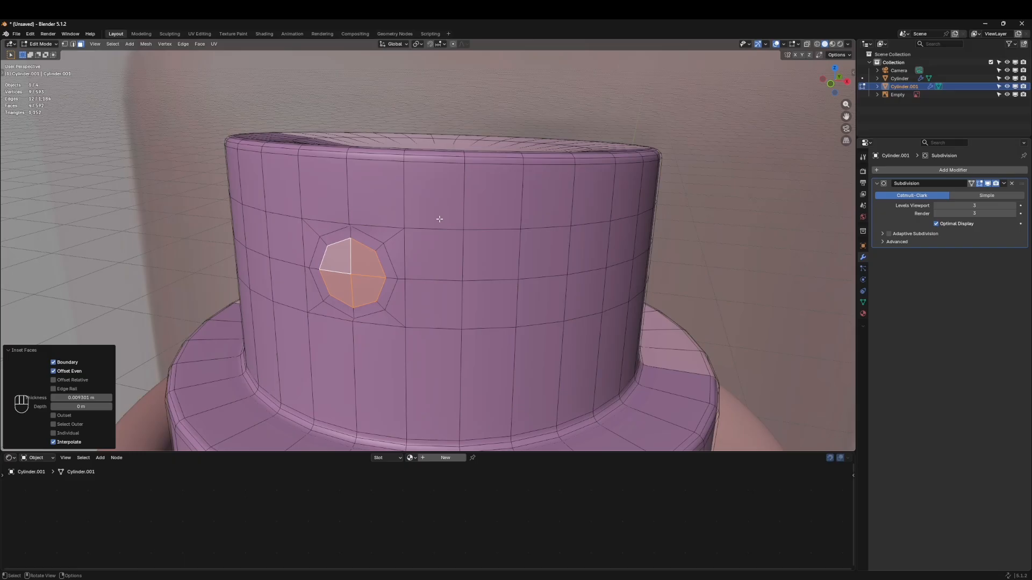
key(e)
key(y)
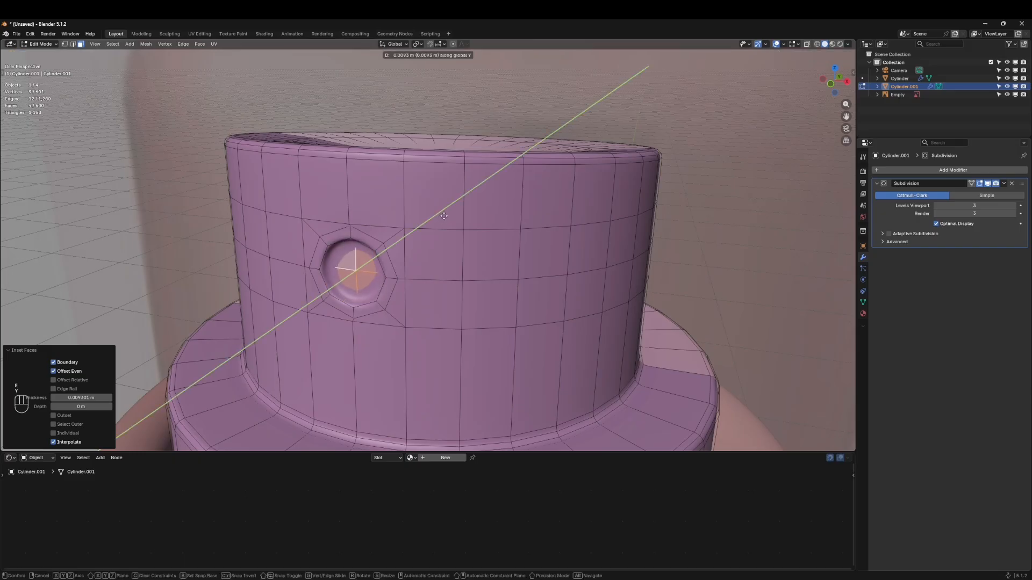
click(444, 214)
Inset the hole's floor faces by about 0.0083 m and extrude them about 0.015 m outward along Y
key(i)
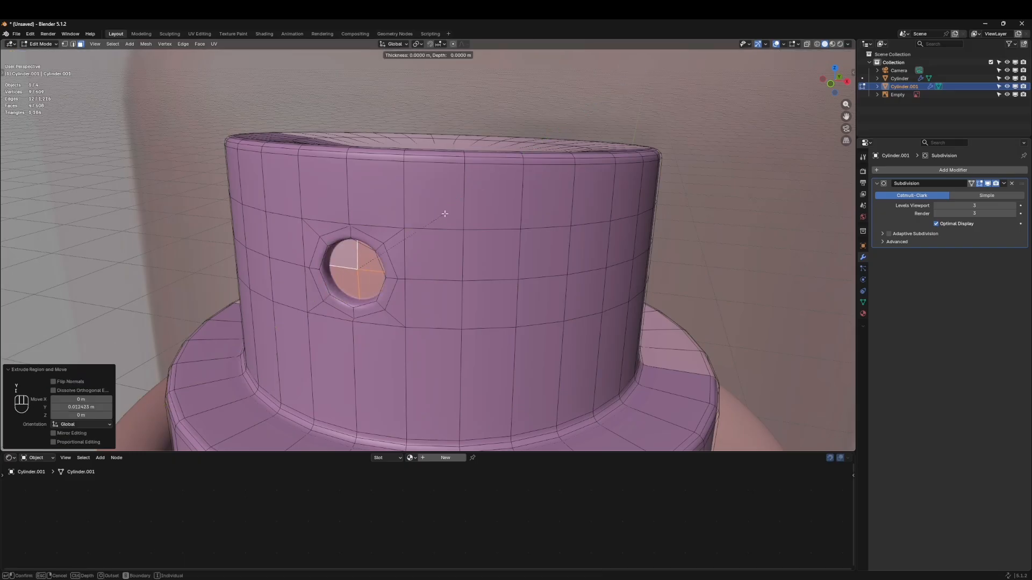
click(436, 219)
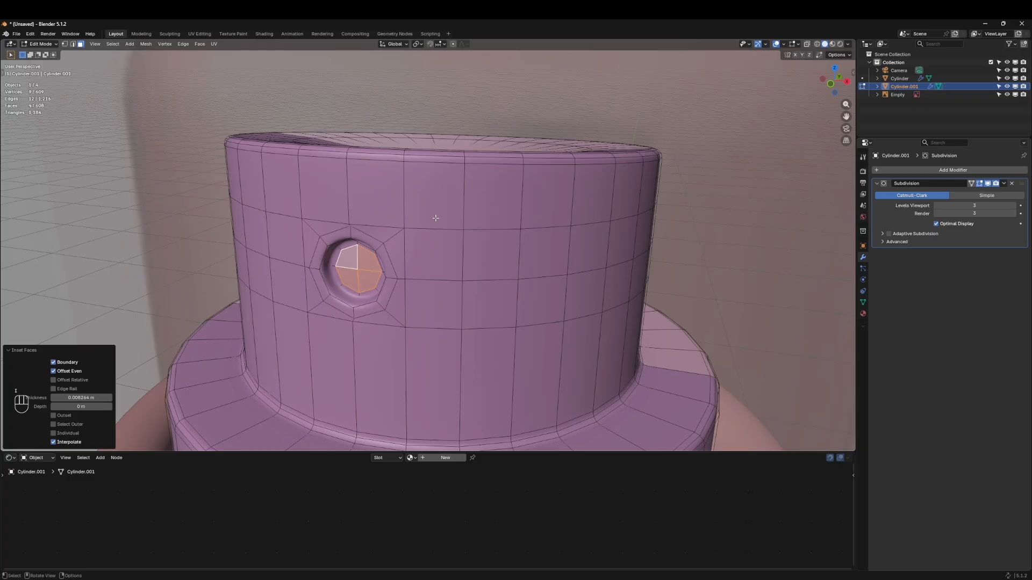
key(e)
key(y)
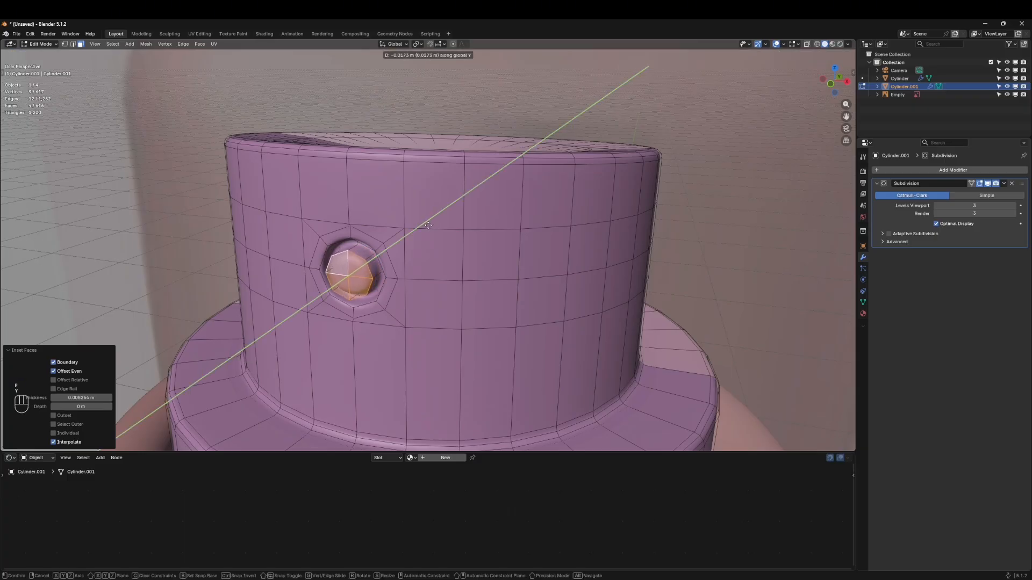
click(429, 225)
Inset the raised plug's front faces by about 0.0065 m and extrude them about 0.0077 m inward along Y
key(i)
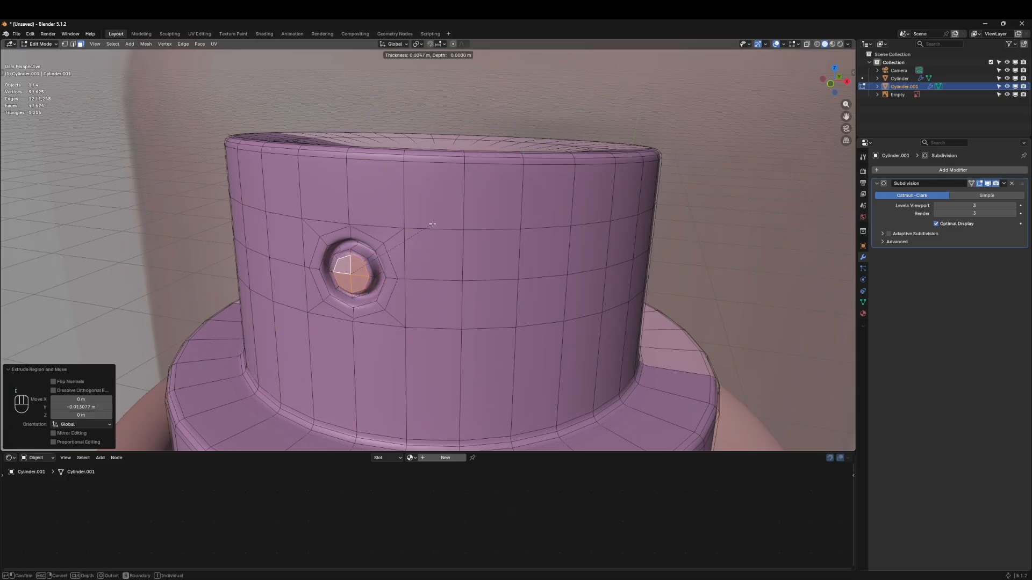
click(431, 225)
key(e)
key(y)
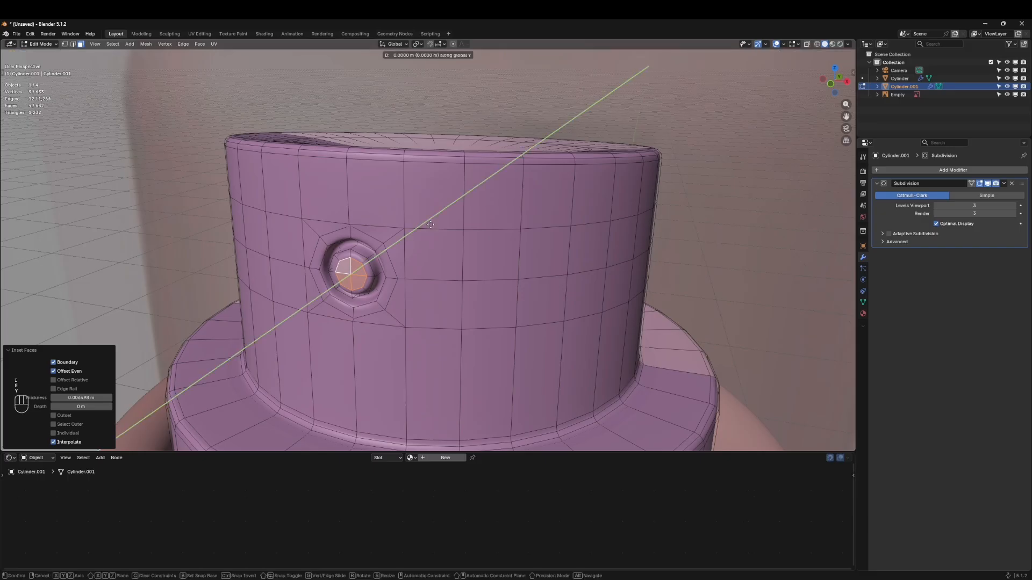
click(434, 221)
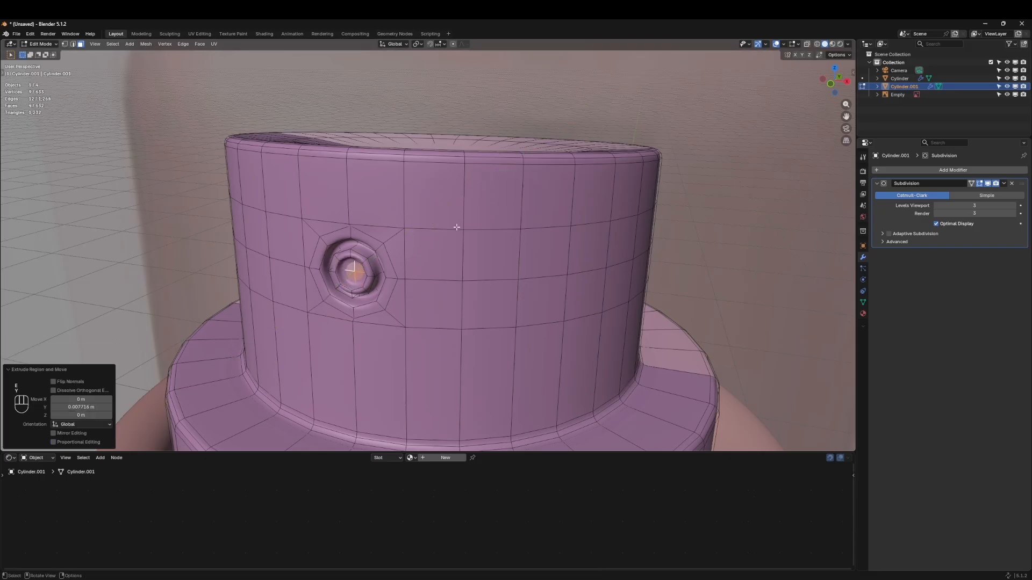
Inset the innermost spray hole faces by about 0.0058 m, extrude them outward along Y and return to Object Mode
key(i)
click(463, 232)
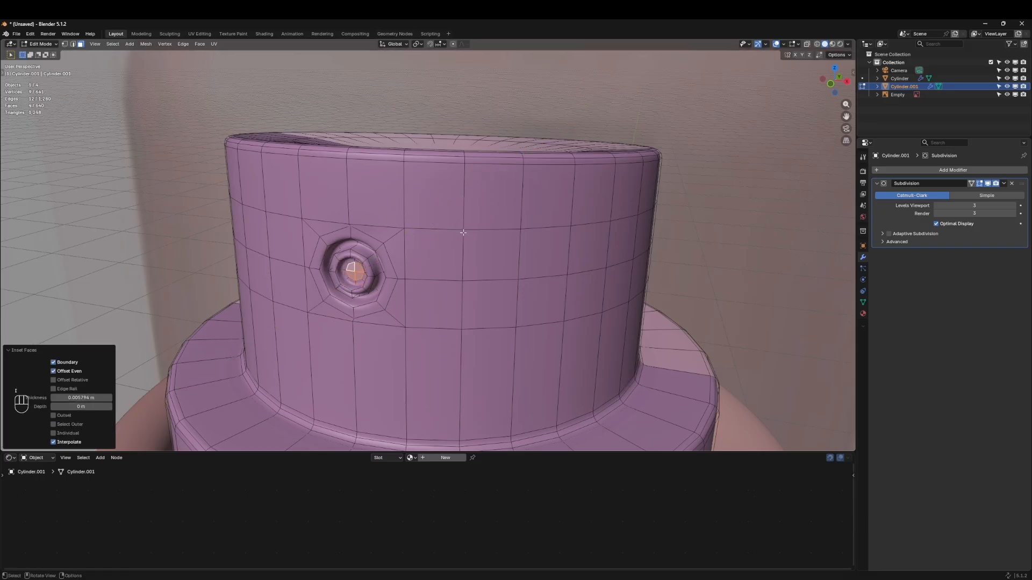
key(e)
key(y)
click(460, 230)
key(Tab)
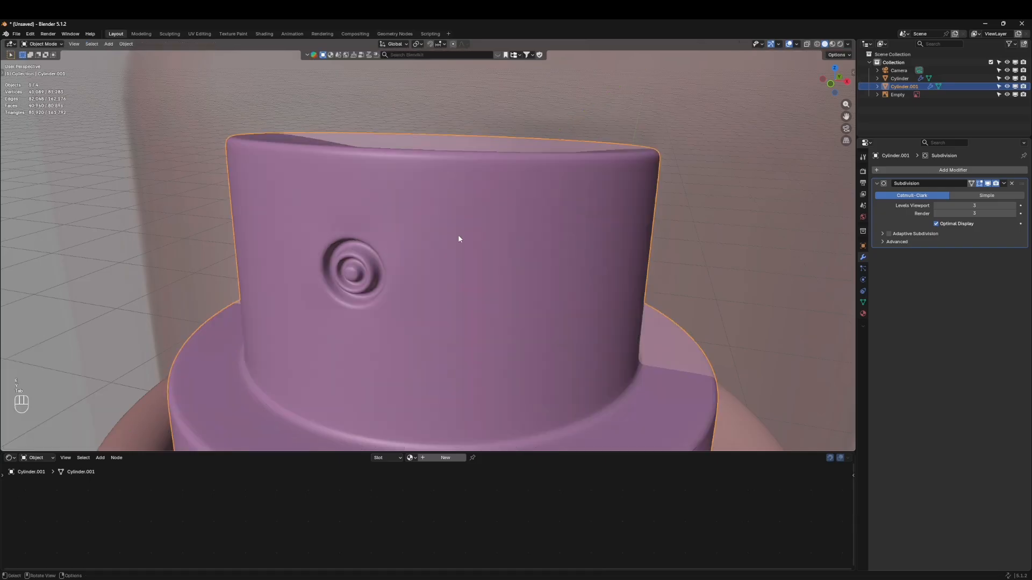
Apply smooth shading to the nozzle object
middle_drag(460, 230, 397, 262)
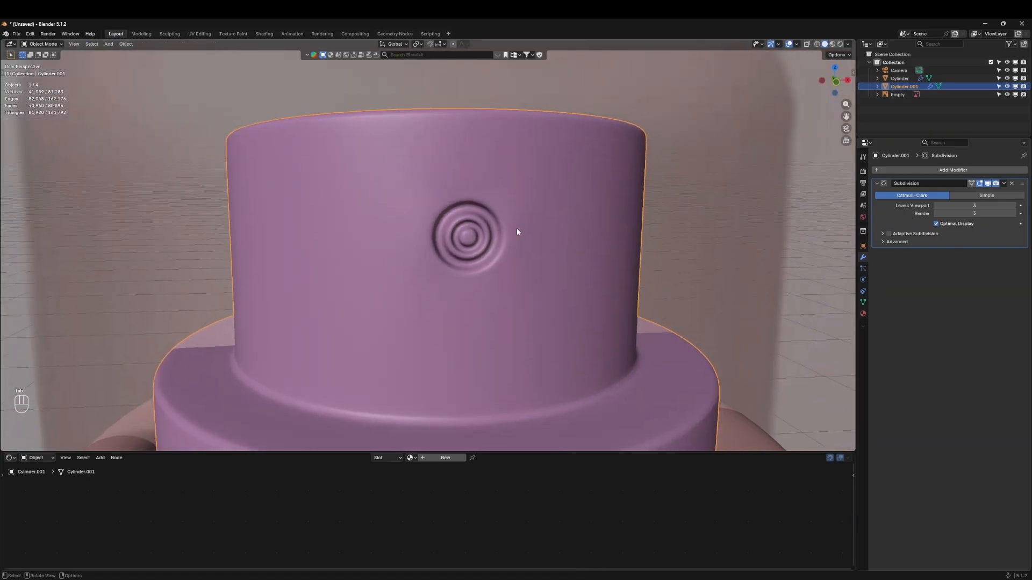
right_click(520, 175)
click(476, 175)
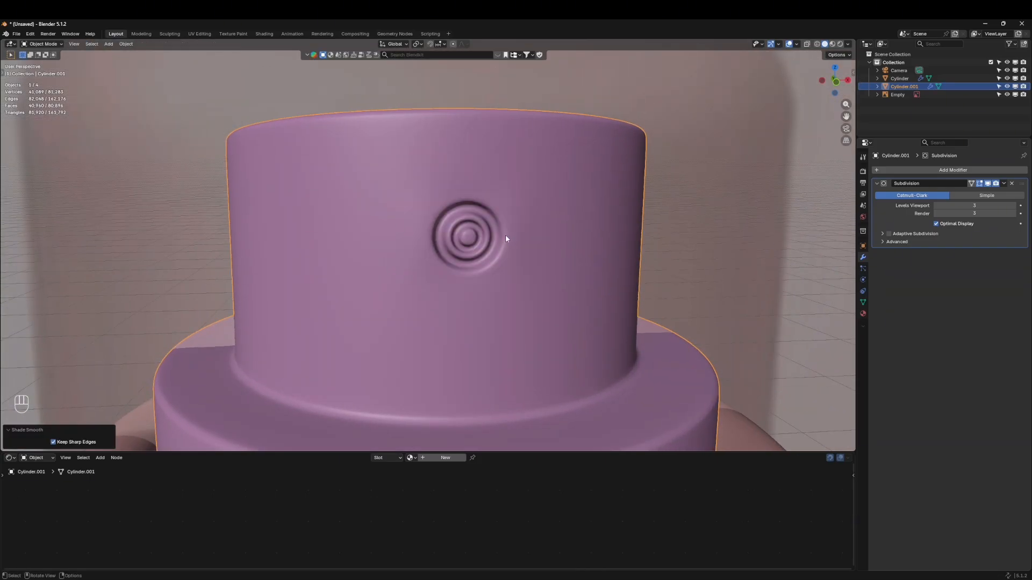
In front view, add an uncapped 32-vertex mesh cylinder with a 1 m radius and 2 m depth for the bottle's cap
key(grave)
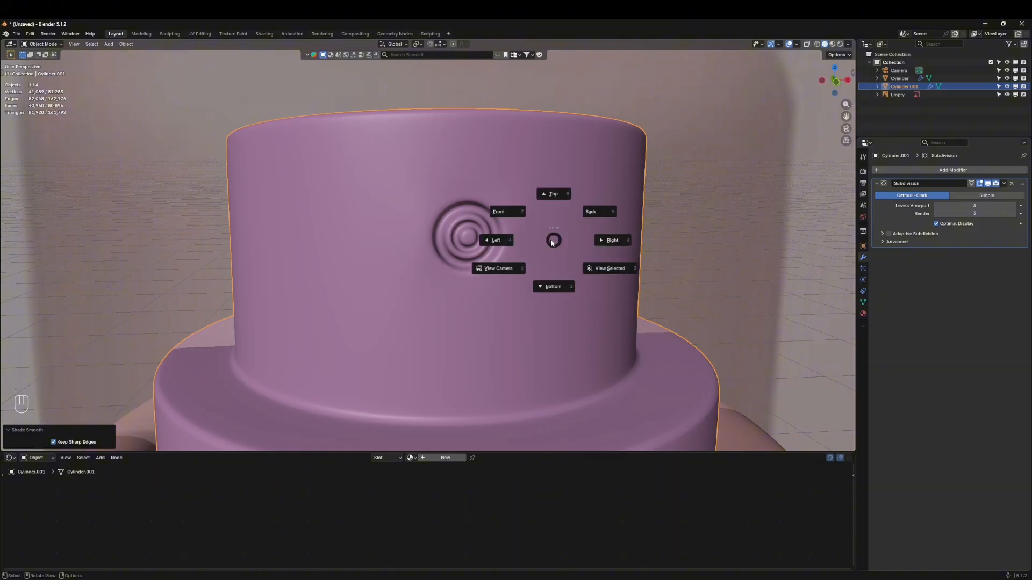
click(497, 212)
scroll(506, 269, down, 2)
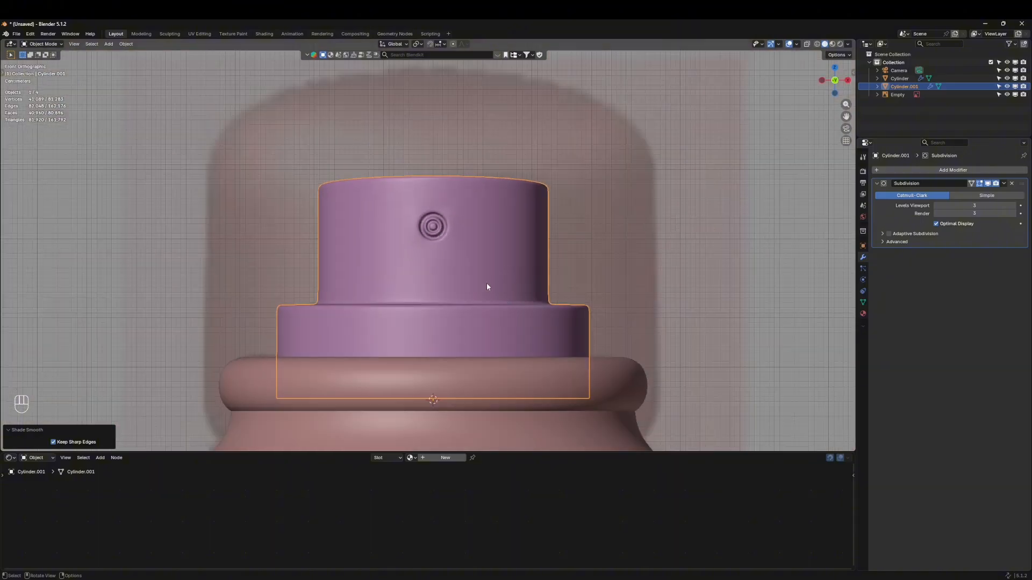
scroll(486, 284, up, 1)
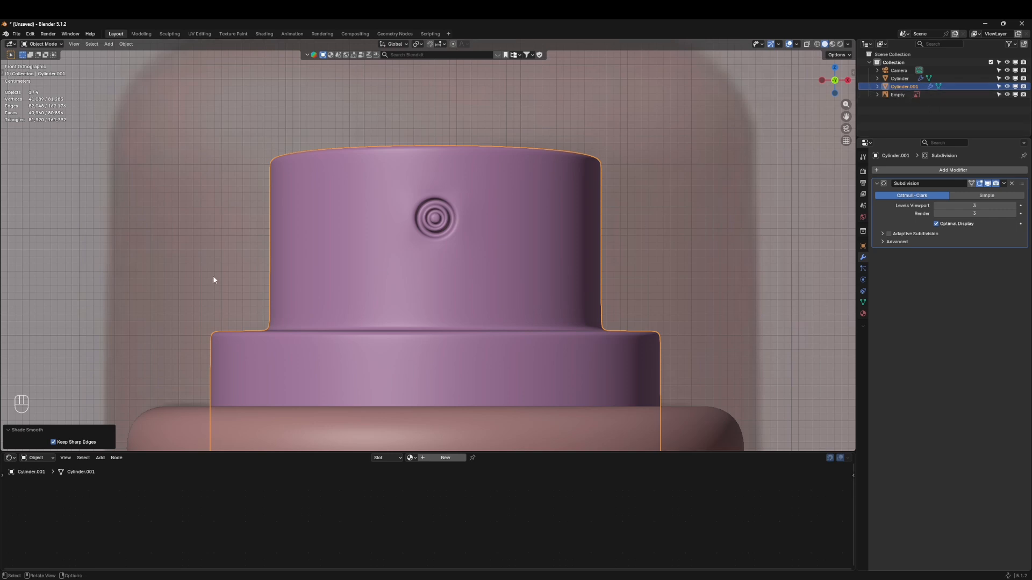
scroll(549, 286, down, 3)
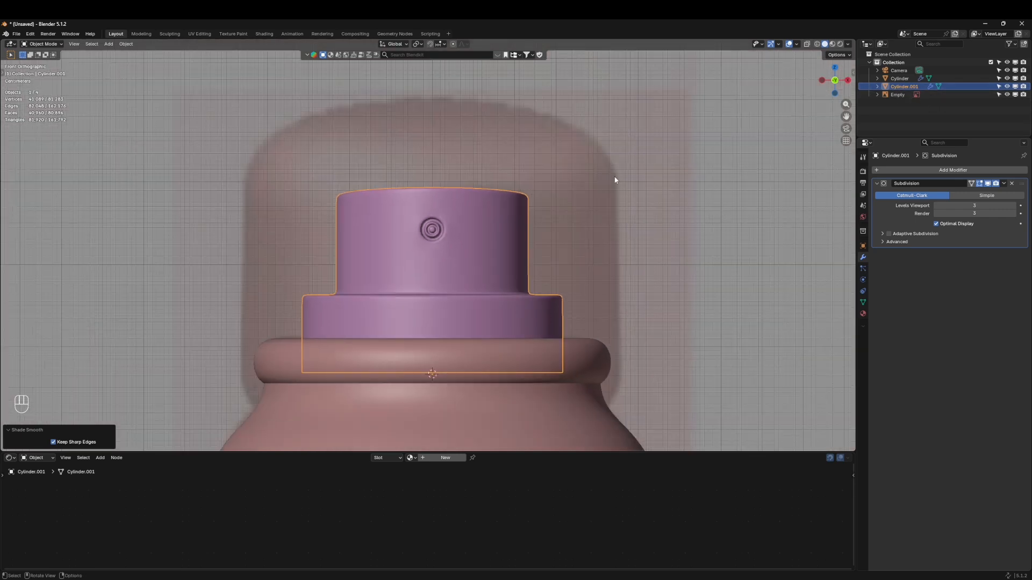
click(711, 237)
key(shift+a)
text(cy)
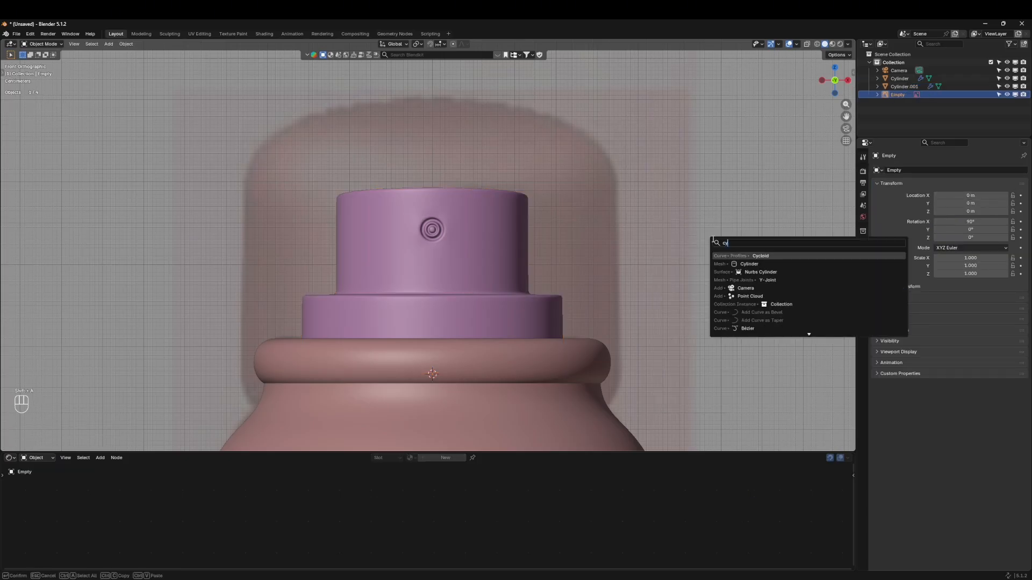
key(Down)
key(Return)
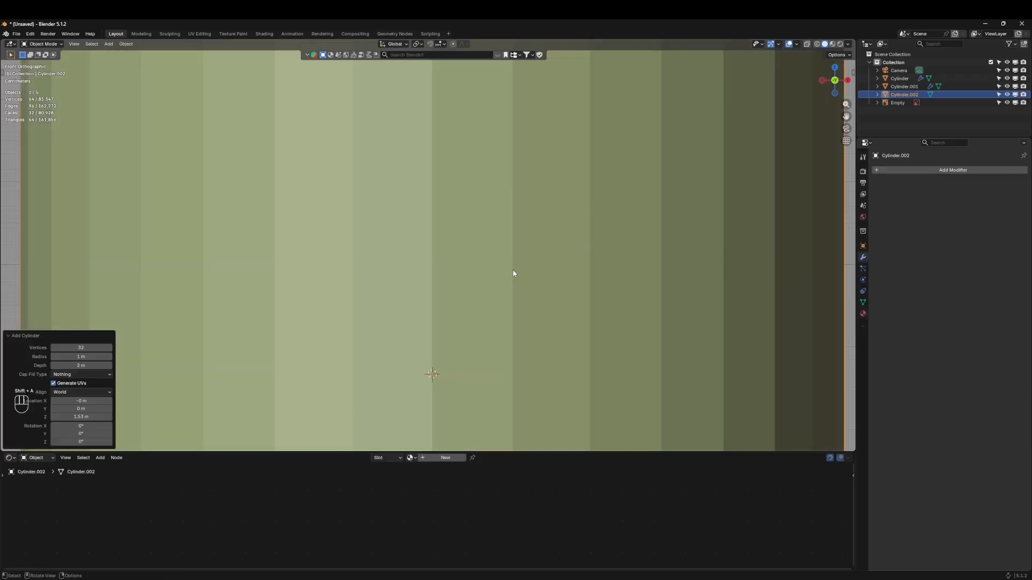
Scale the new cylinder's mesh to about 0.454 to match the cap's width in the reference image, and turn on X-ray display
key(Tab)
key(s)
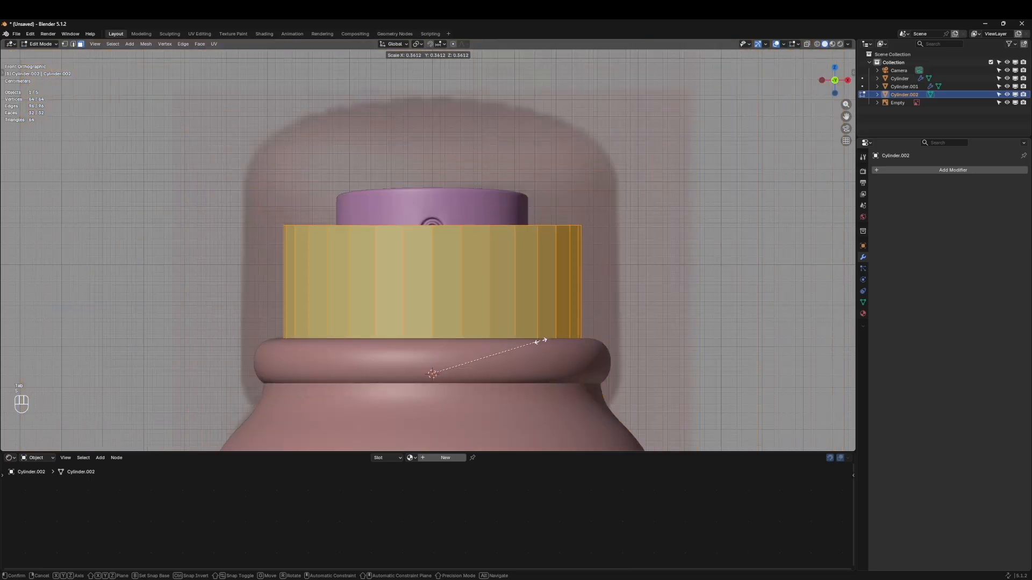
click(575, 344)
click(807, 44)
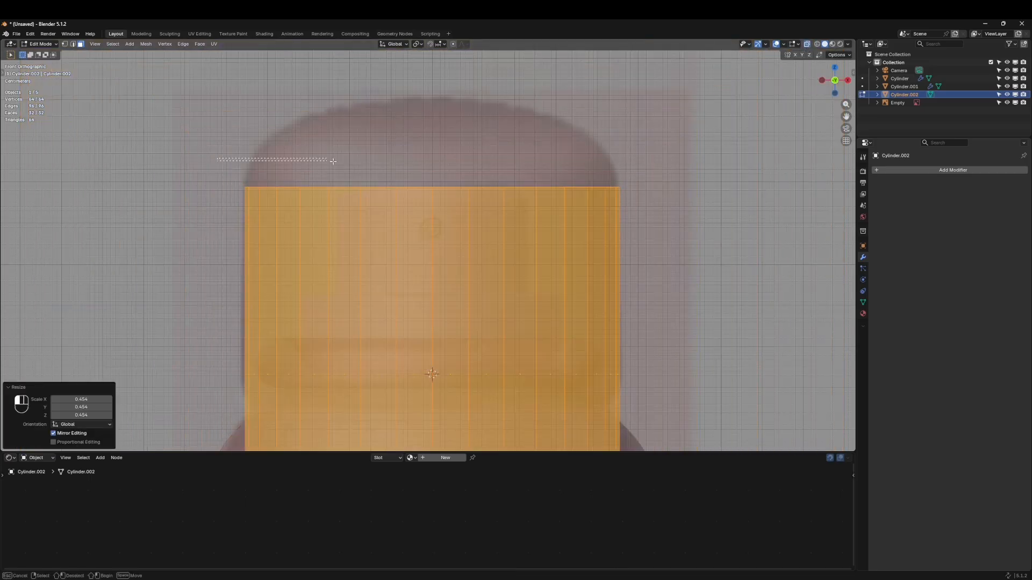
Raise the cap cylinder's top edge ring about 0.217 m along Z to the reference cap's top
click(161, 161)
click(73, 44)
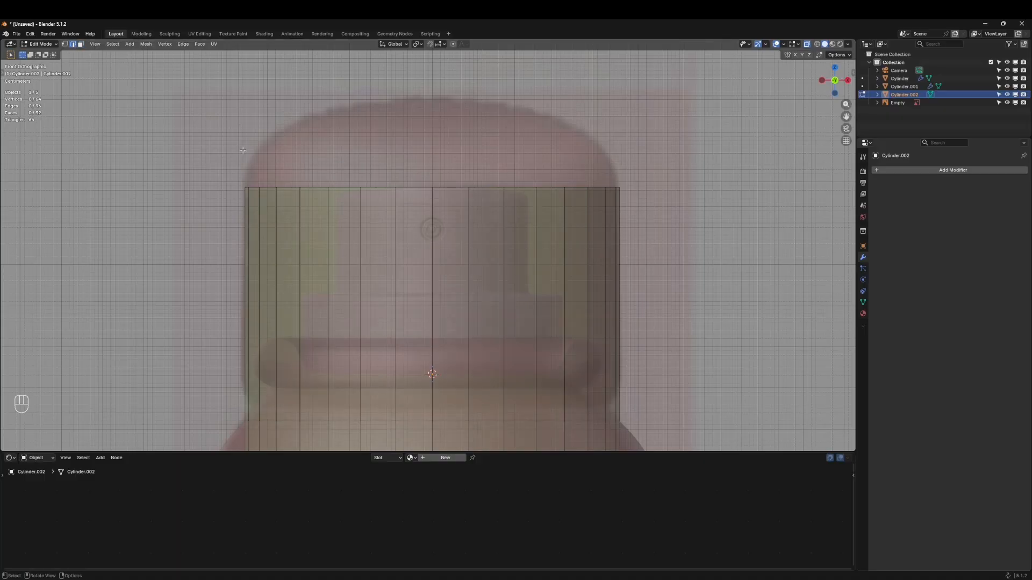
drag(198, 150, 732, 213)
key(g)
key(z)
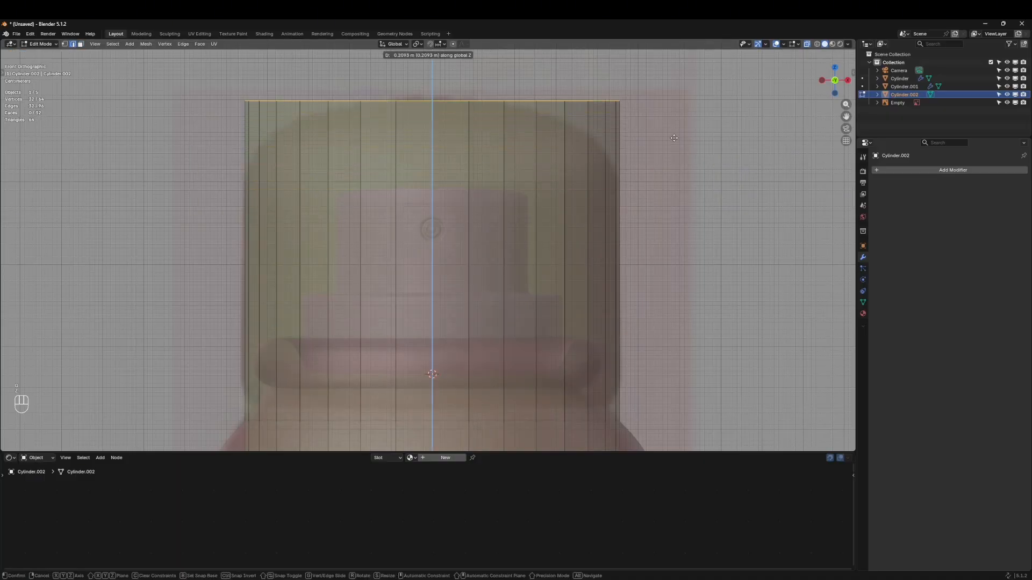
click(646, 289)
Raise the cap cylinder's bottom edge ring about 0.376 m along Z to the reference cap's lower edge
shift+middle_drag(646, 289, 638, 162)
scroll(451, 321, down, 2)
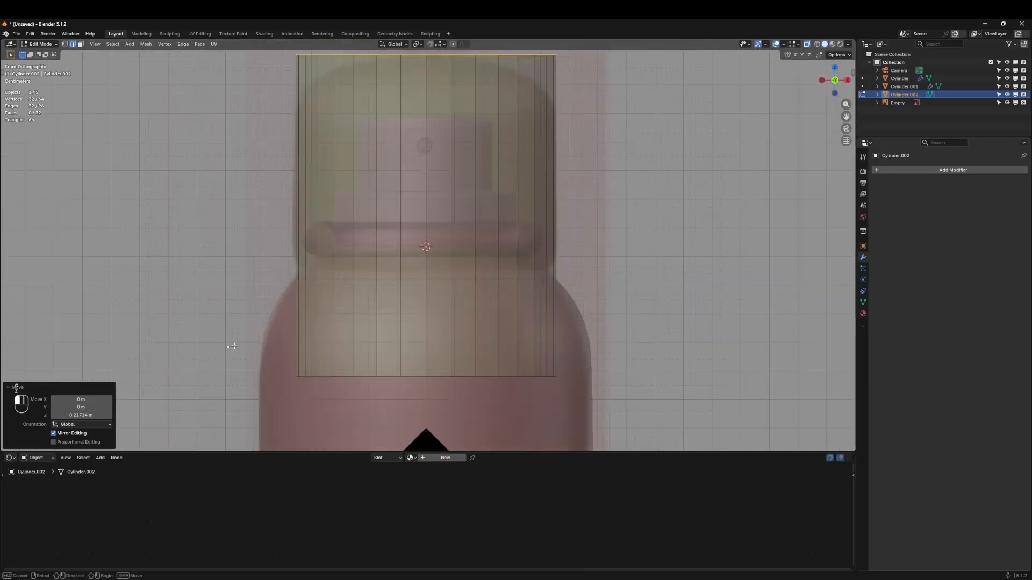
drag(233, 347, 643, 394)
key(g)
key(z)
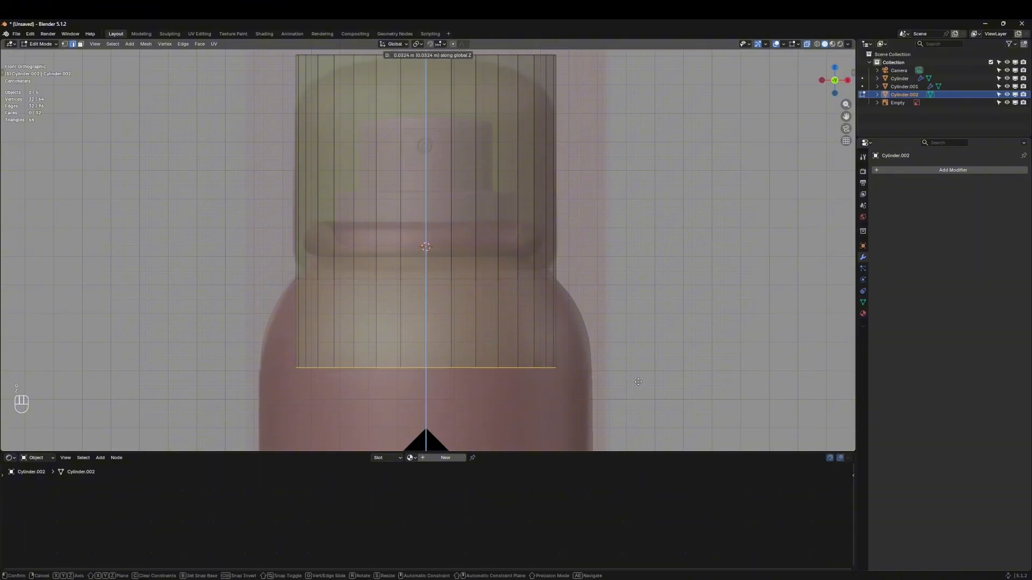
click(635, 286)
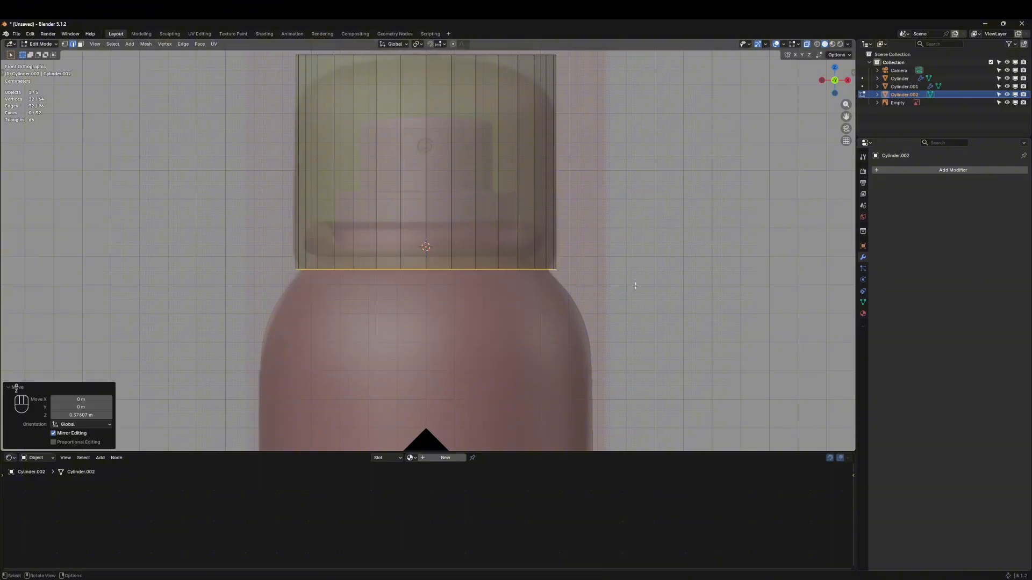
Select the open rim's edge loop at the top of the cap cylinder
middle_drag(617, 152, 601, 115)
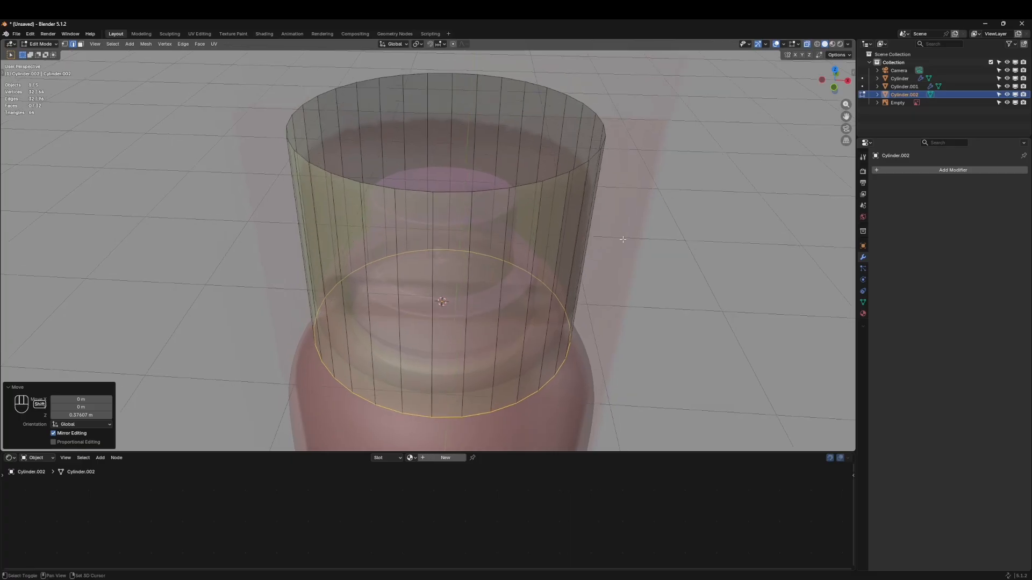
alt+click(597, 118)
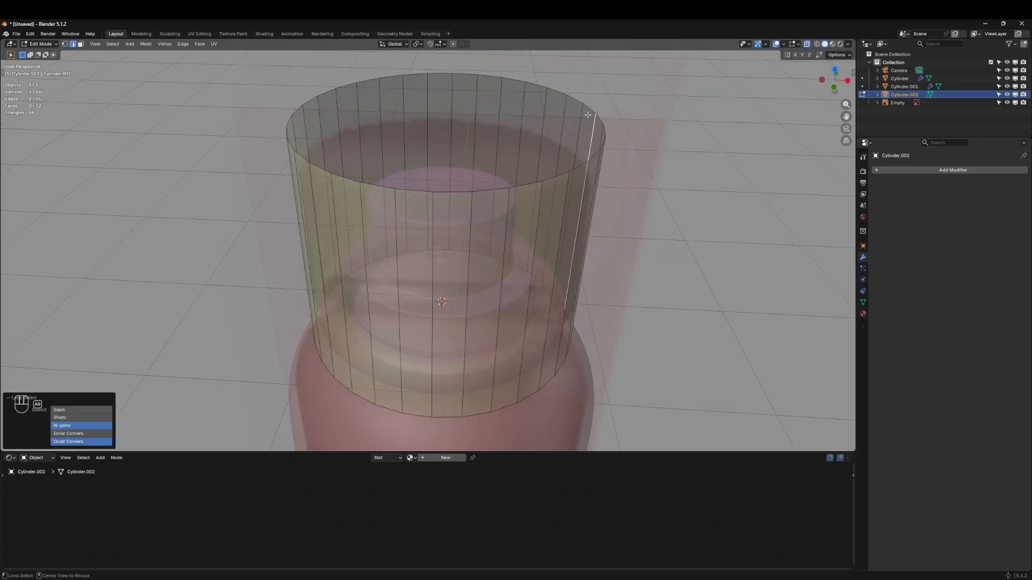
alt+click(596, 104)
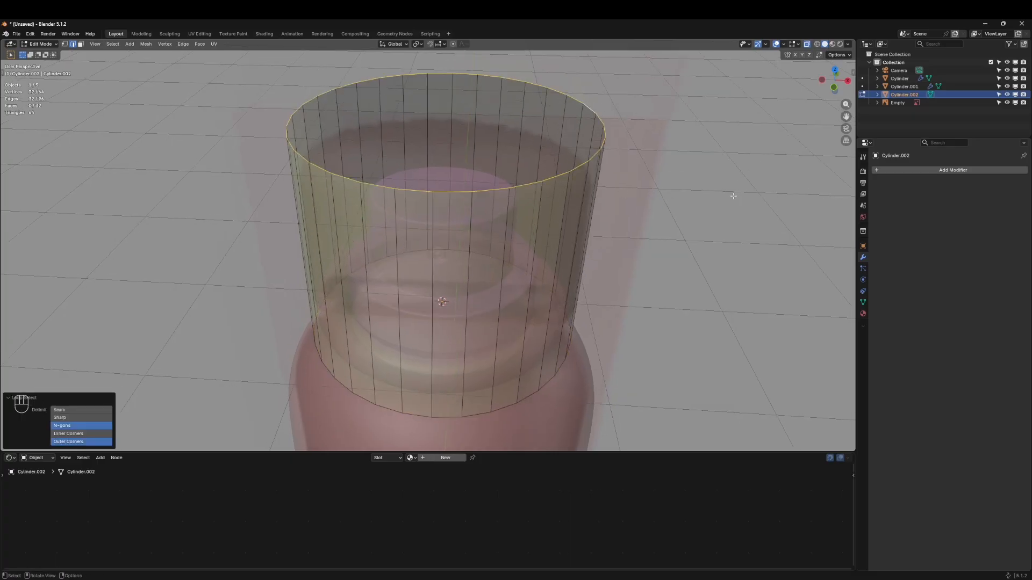
key(e)
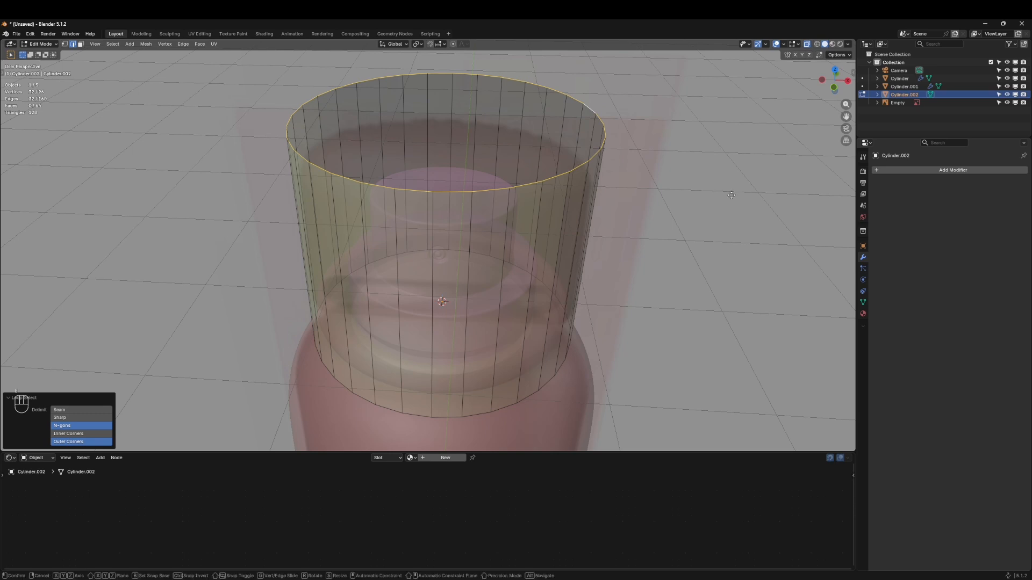
key(s)
click(650, 176)
key(e)
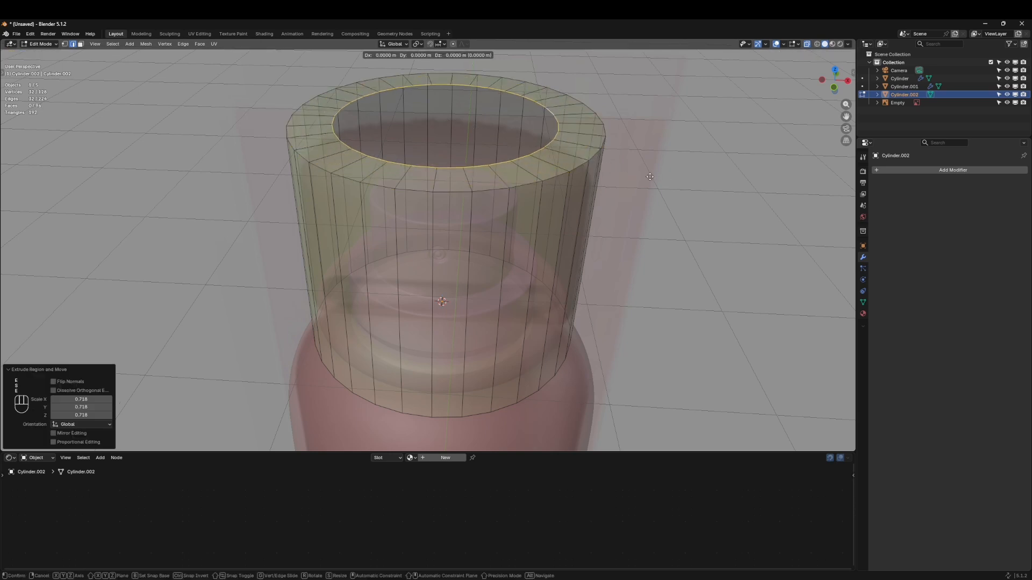
key(Escape)
key(ctrl+z)
key(ctrl+z)
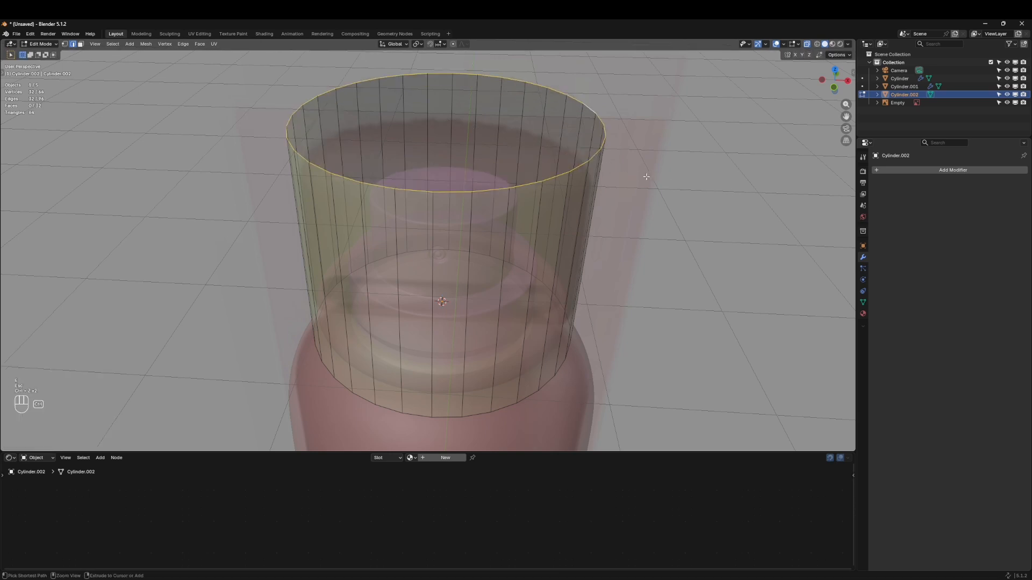
key(s)
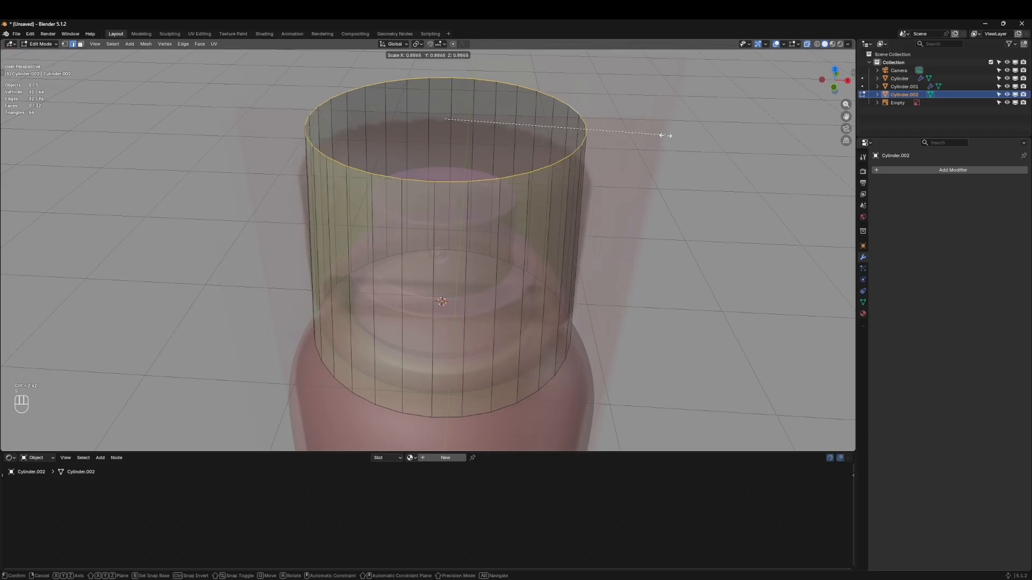
key(Escape)
Extrude the cap's top rim inward twice by scaling, the first ring to about 0.5, leaving a small central hole
key(e)
key(s)
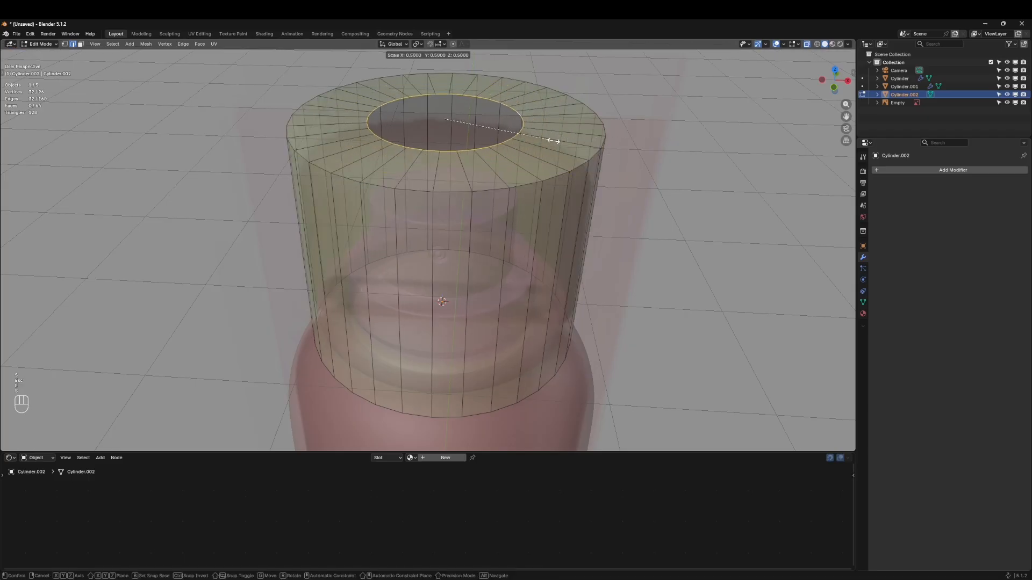
click(542, 139)
key(e)
key(s)
click(482, 129)
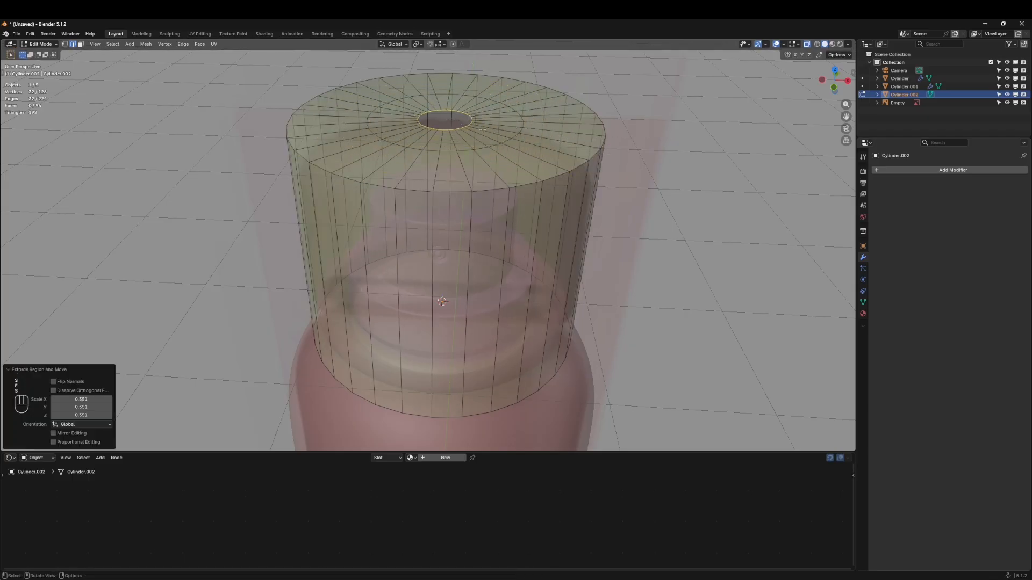
Fill the small central hole in the cap's top and merge its vertices at center
key(f)
click(482, 129)
key(m)
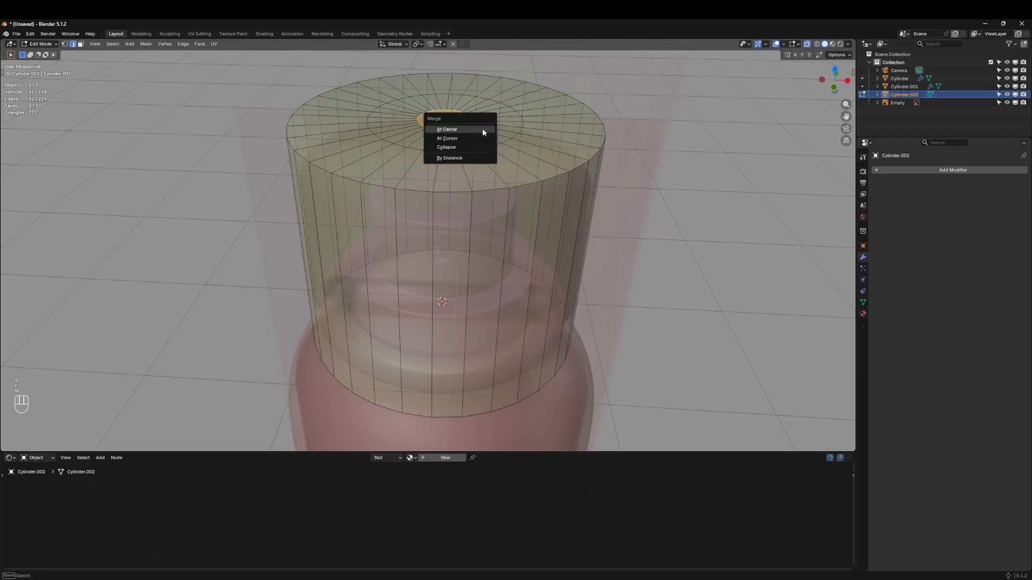
click(482, 128)
Bevel the cap's outer top edge loop in front view with 4 segments and a width of about 0.284 m
scroll(145, 68, up, 2)
key(alt+a)
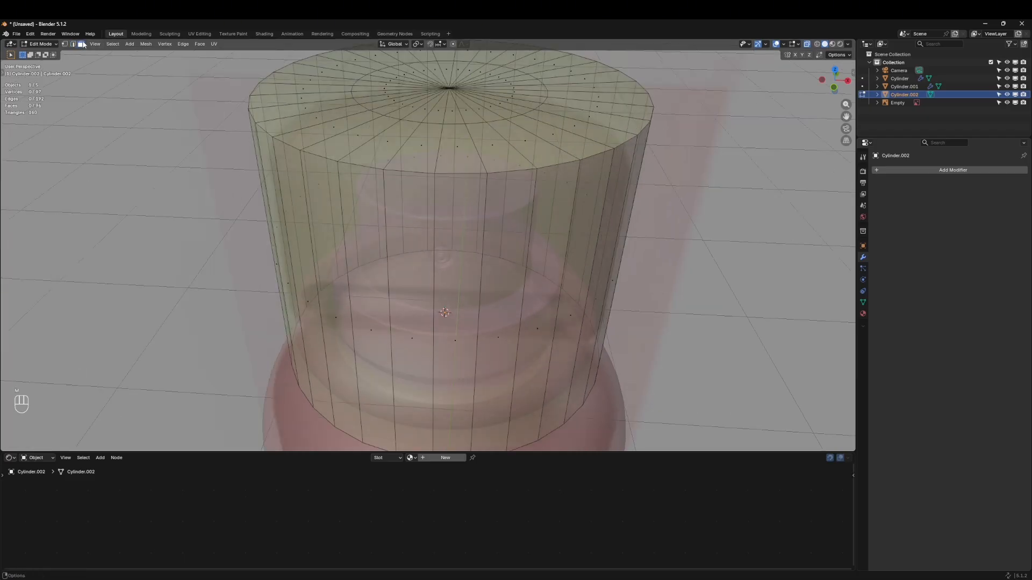
alt+click(604, 149)
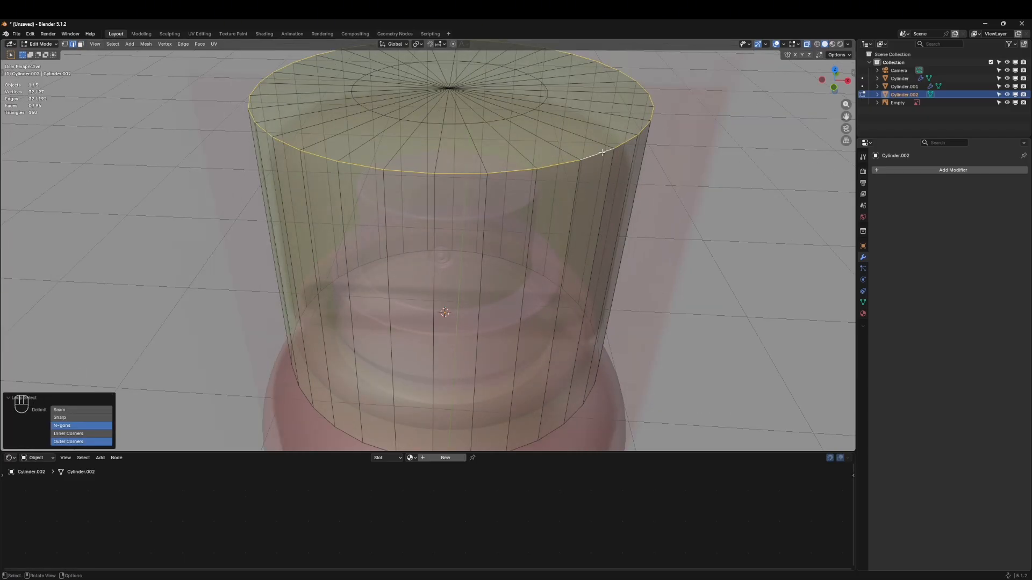
key(Tab)
key(Tab)
key(grave)
click(562, 121)
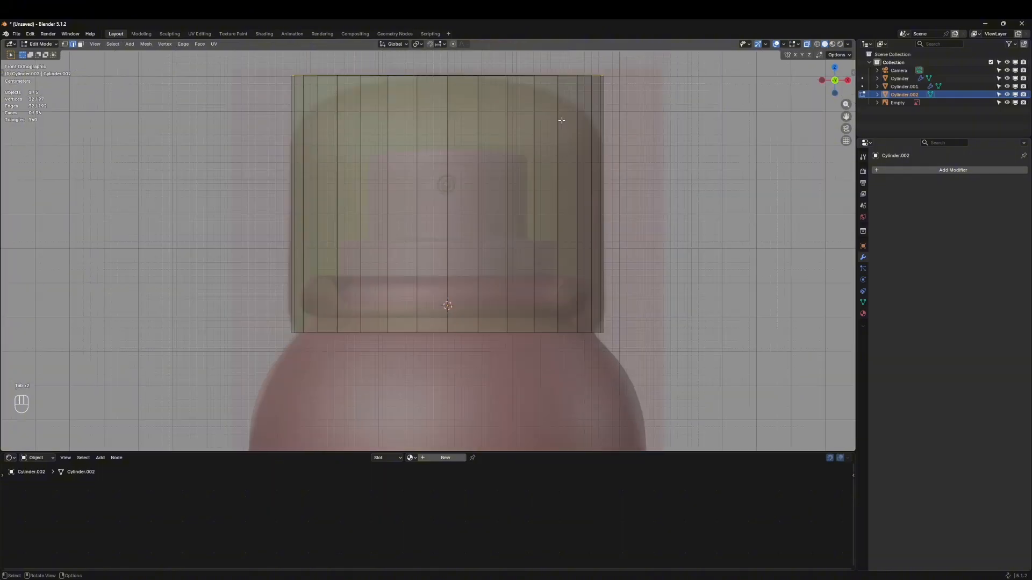
key(ctrl+b)
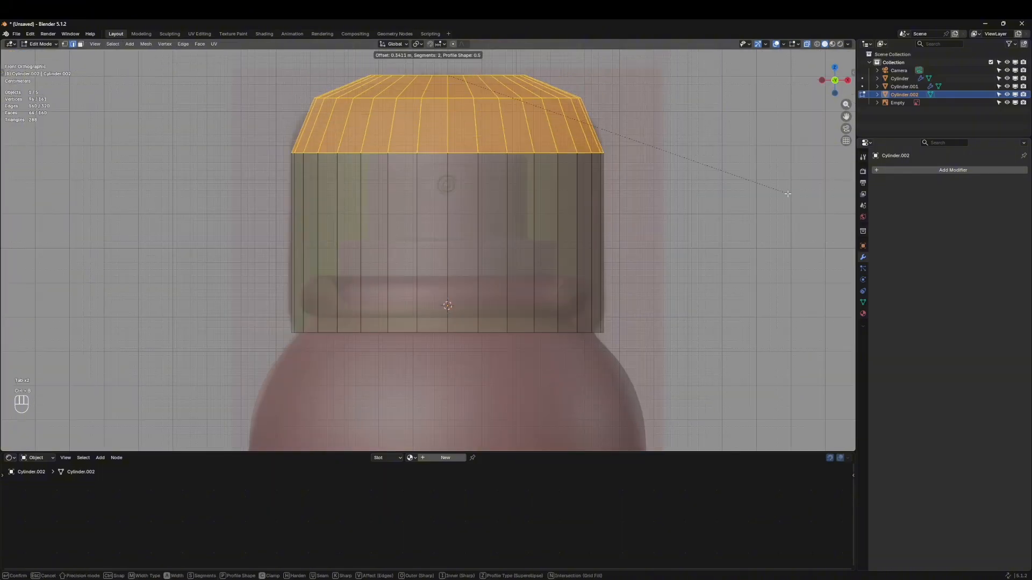
scroll(787, 194, up, 1)
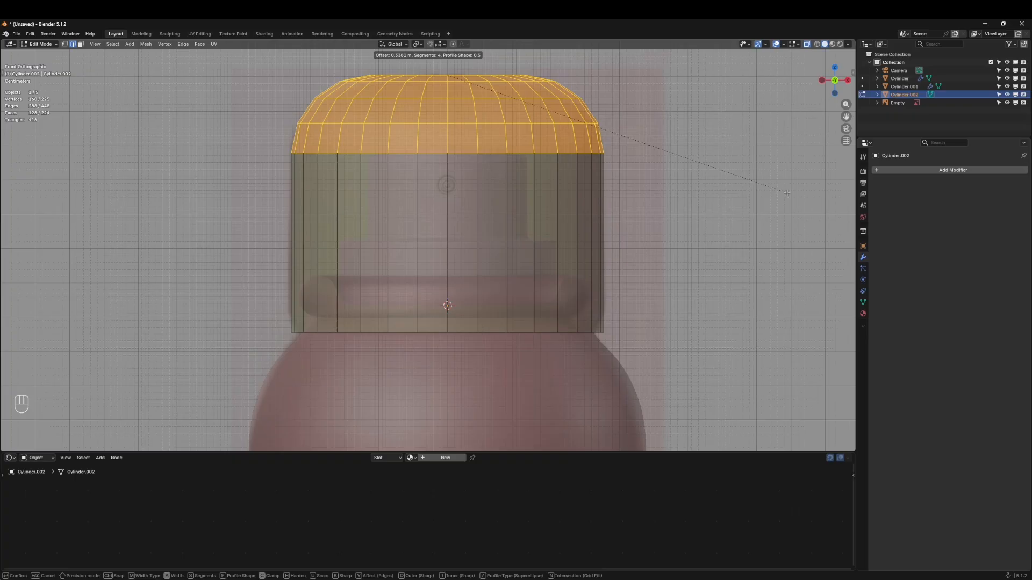
click(758, 192)
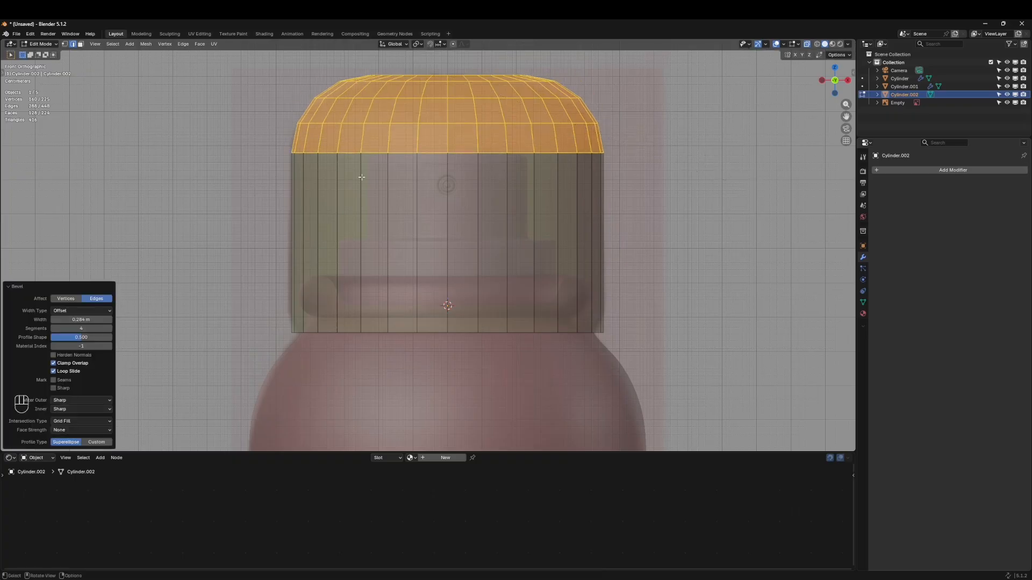
Merge the vertices of the cap's rounded upper part by distance
key(Tab)
key(Tab)
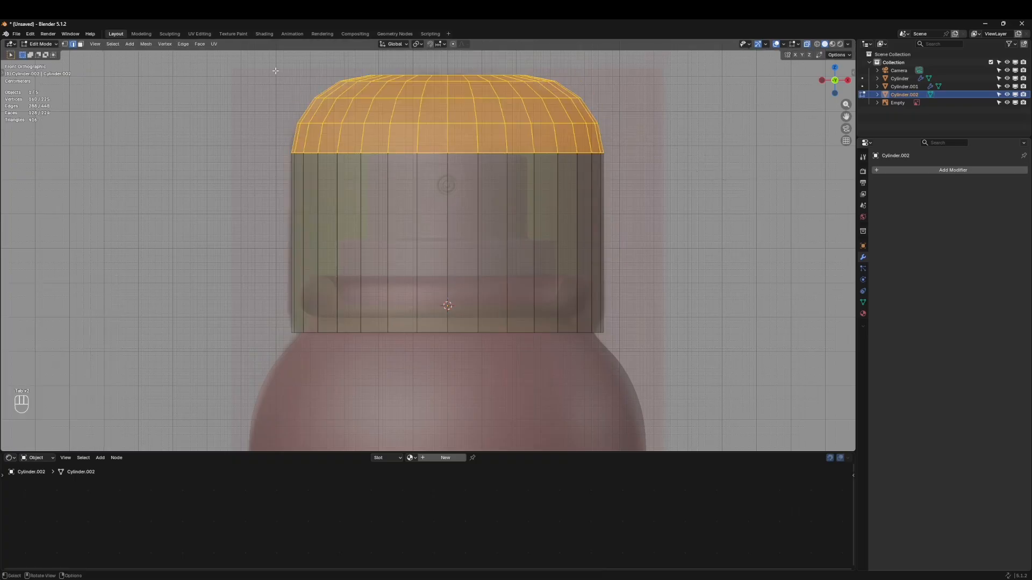
drag(253, 56, 663, 184)
key(m)
click(637, 213)
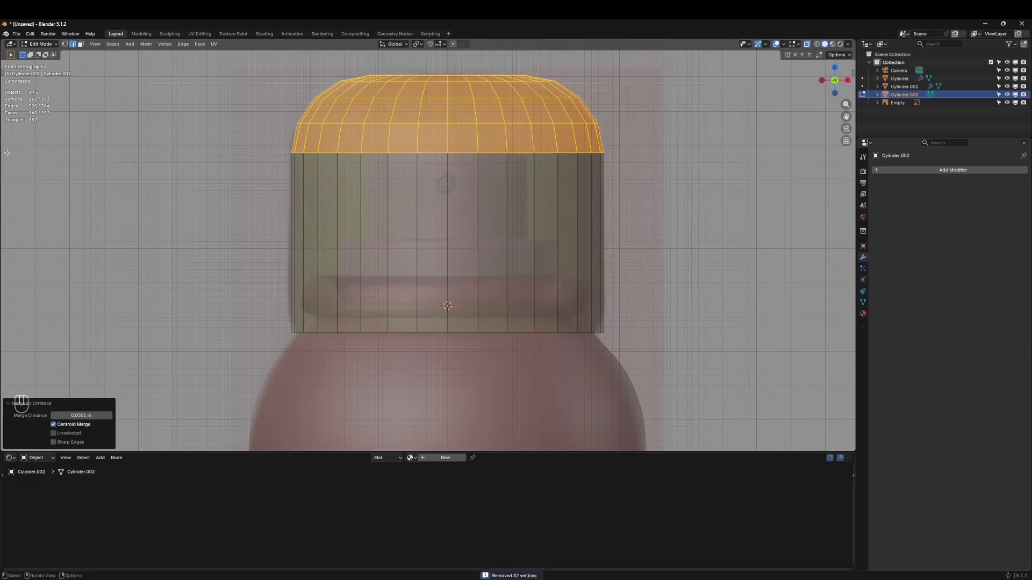
Extrude the cap's bottom edge loop inward, scaling it to about 0.948 to form a thin lip
click(65, 44)
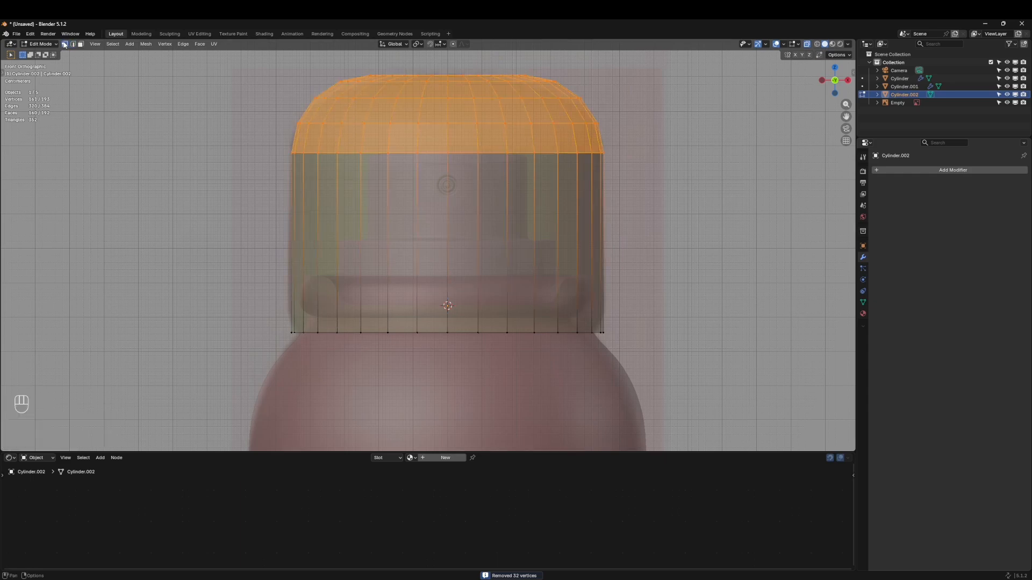
click(73, 45)
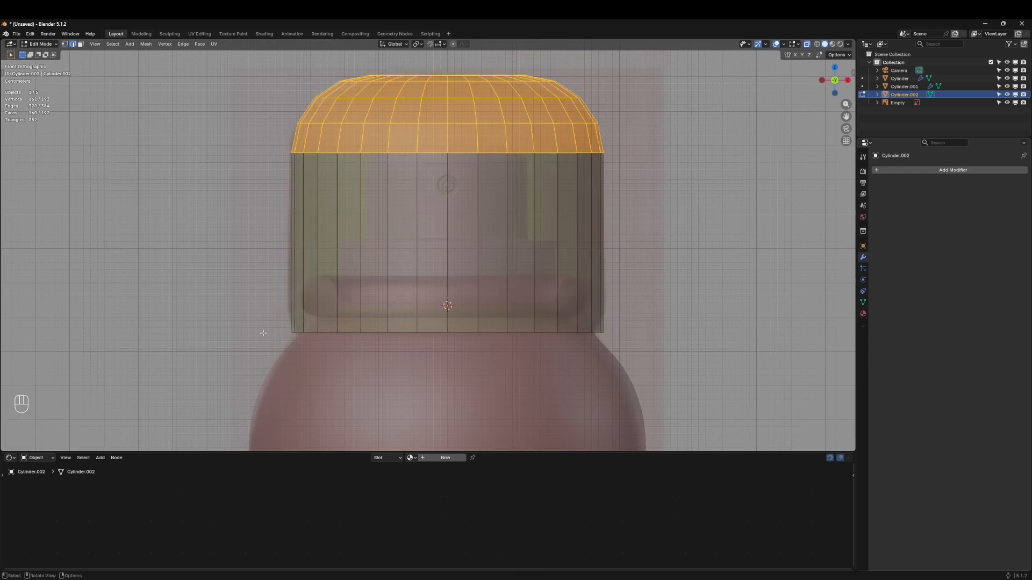
alt+click(324, 333)
middle_drag(325, 333, 676, 309)
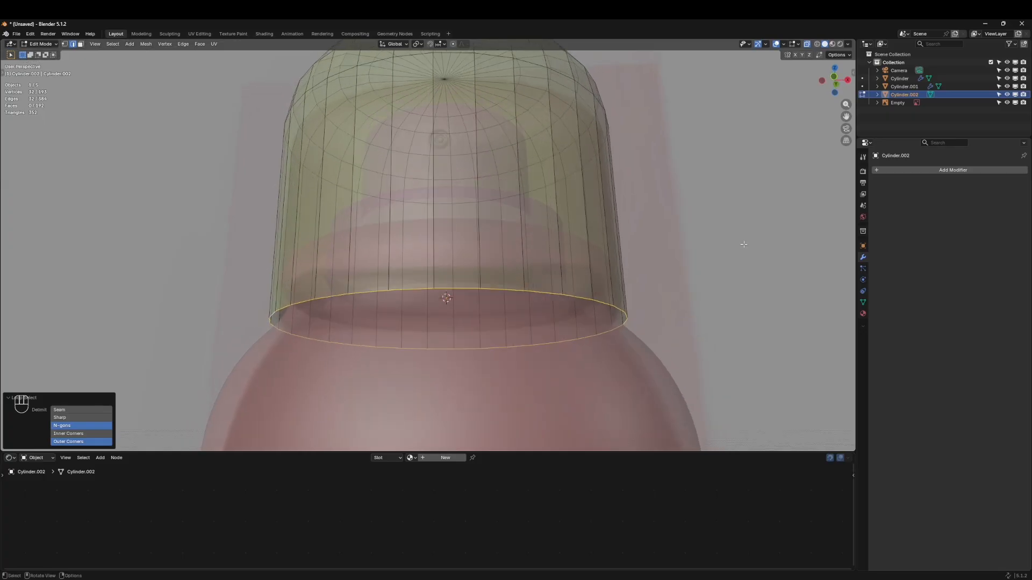
key(e)
key(s)
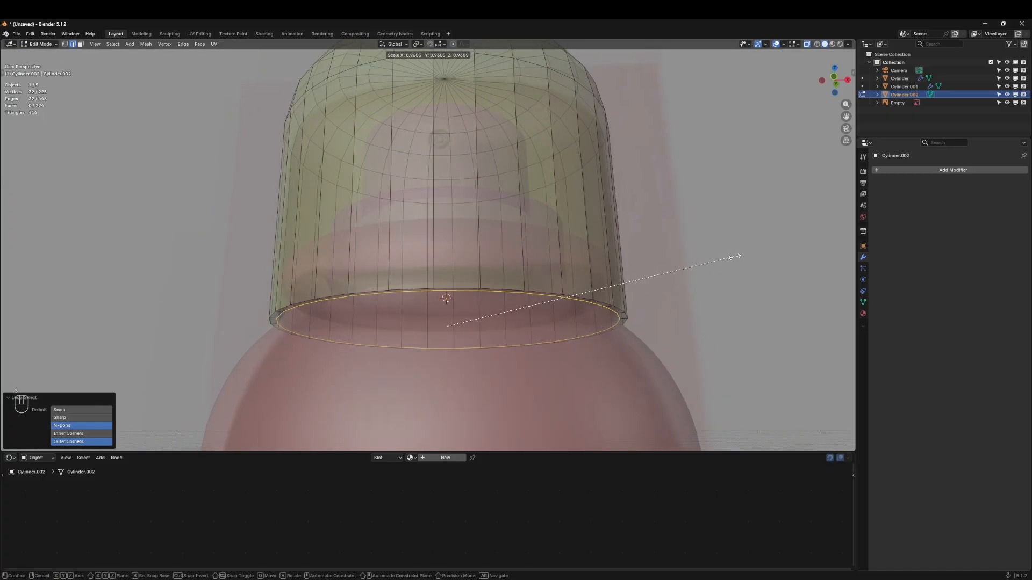
click(729, 257)
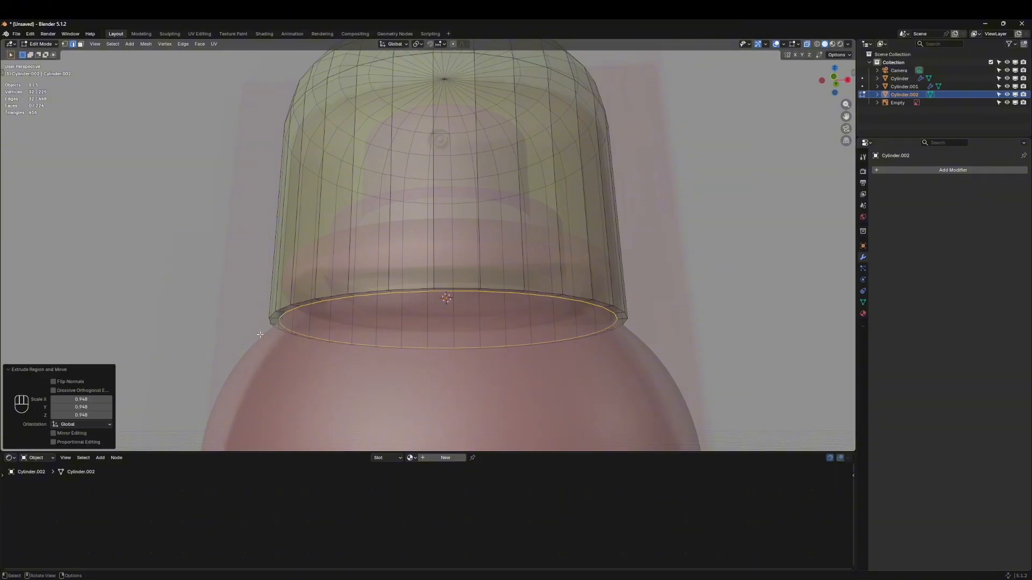
Bevel the cap's outer bottom edge loop by 0.1 m with 3 segments
alt+click(286, 306)
middle_drag(514, 296, 682, 299)
key(grave)
click(648, 272)
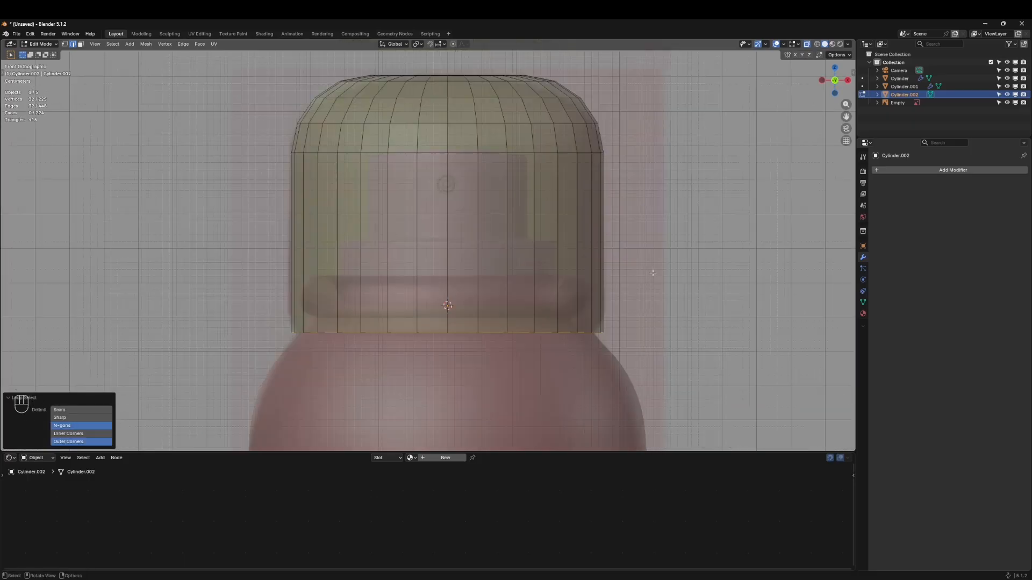
key(ctrl+b)
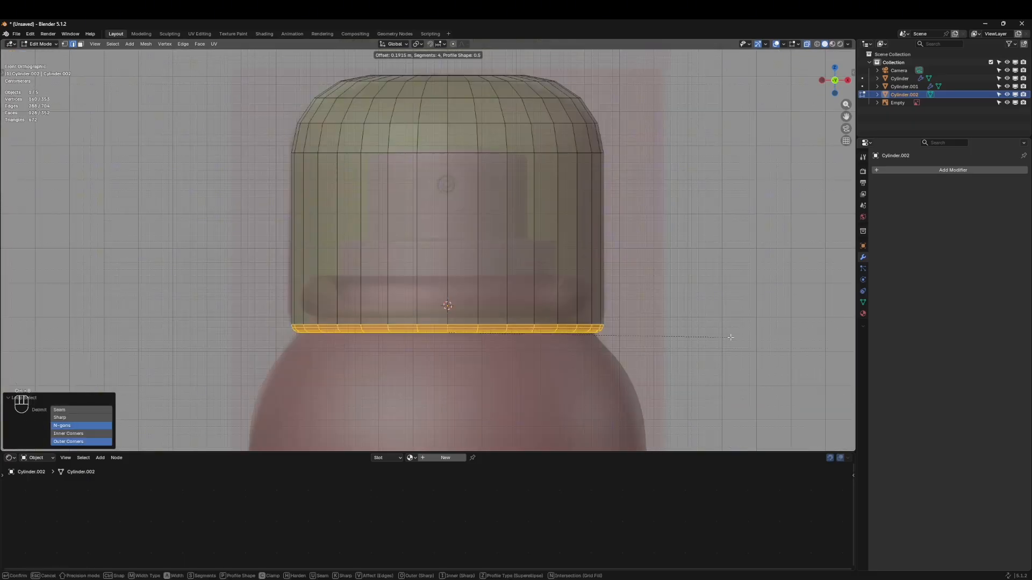
text(0.1)
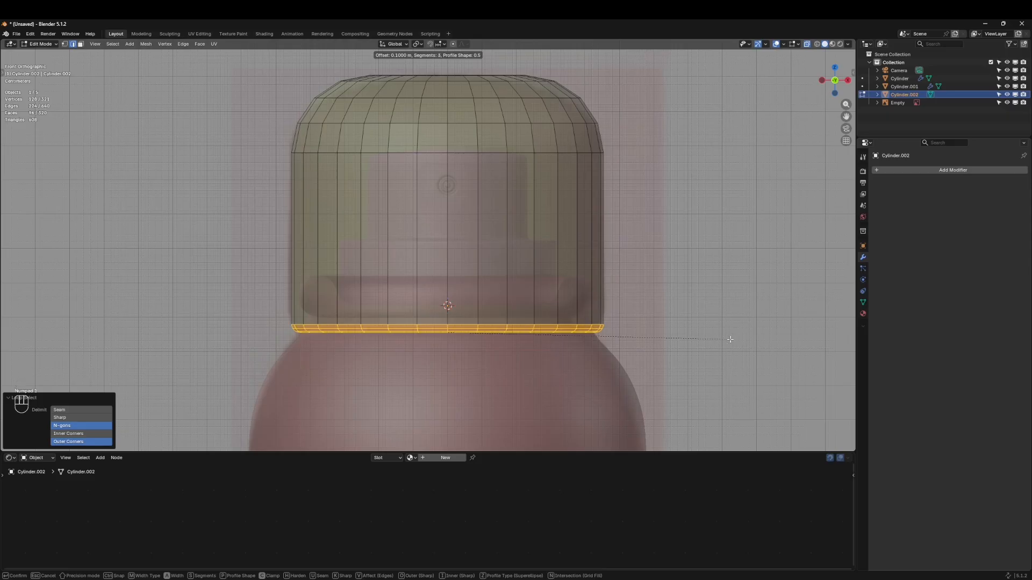
scroll(730, 339, down, 1)
click(730, 340)
Return to Object Mode and apply smooth shading to the cap
key(Tab)
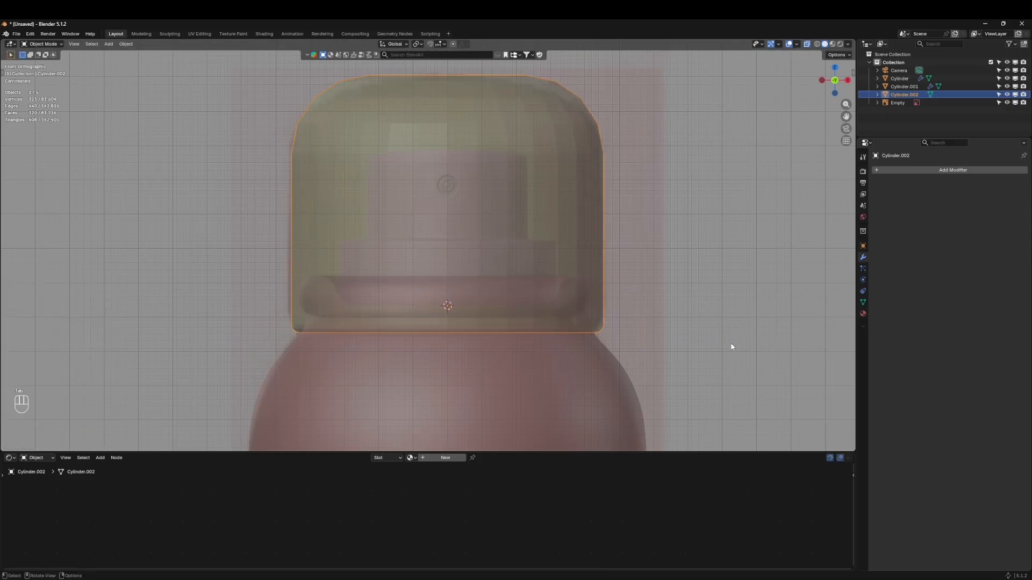
right_click(399, 156)
click(370, 159)
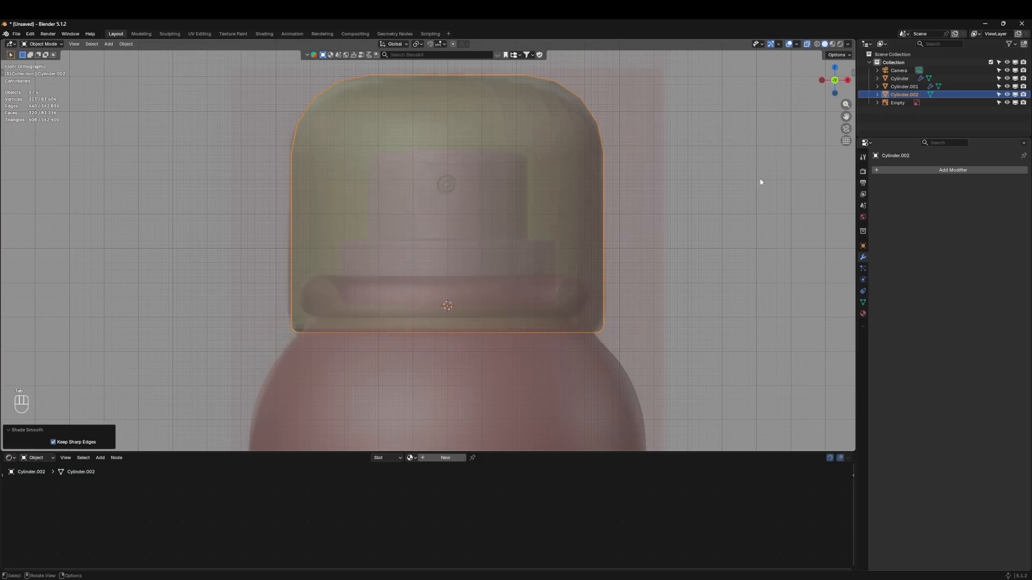
Add a Subdivision modifier with an adjusted viewport level to the cap, and turn off X-ray display
click(905, 169)
key(space)
text(sub)
key(Return)
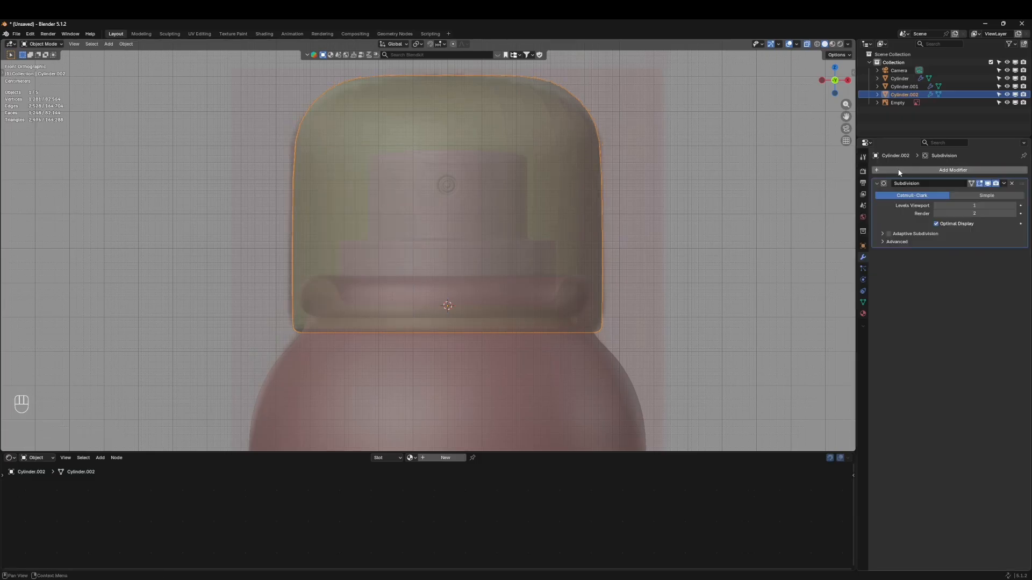
drag(974, 206, 974, 205)
click(636, 242)
key(alt+z)
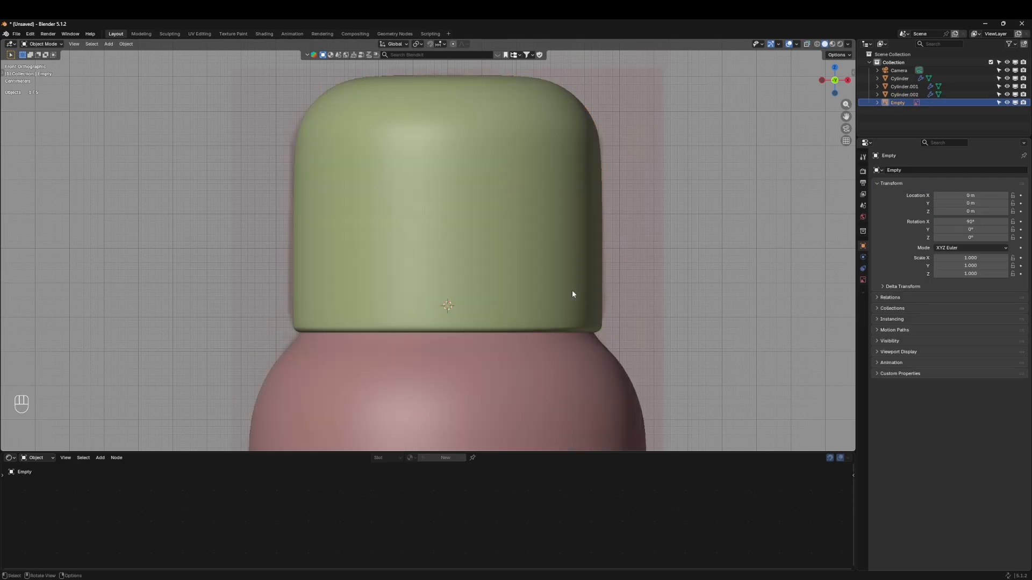
Hide the camera and reference image, and display the model from the front with rendered shading
mouse_move(572, 292)
middle_down()
mouse_move(509, 294)
mouse_move(503, 356)
mouse_move(484, 301)
middle_up()
key(KP_1)
key(z)
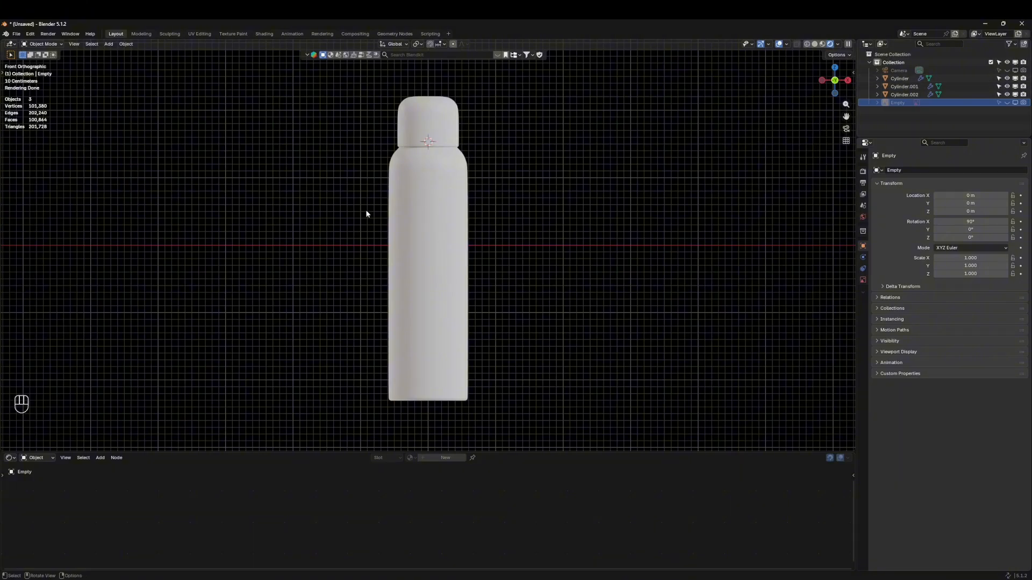
Rename the bottle body object as Can
click(444, 204)
double_click(900, 78)
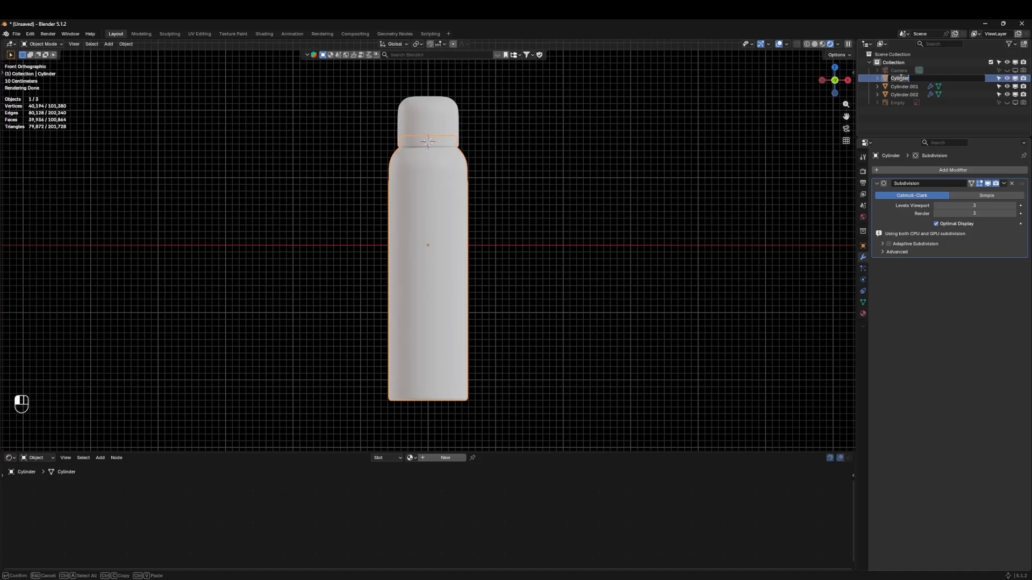
key(shift)
text(Can)
key(Return)
Rename the nozzle object under the cap as Spray and the cap object as Cap
click(901, 88)
double_click(901, 87)
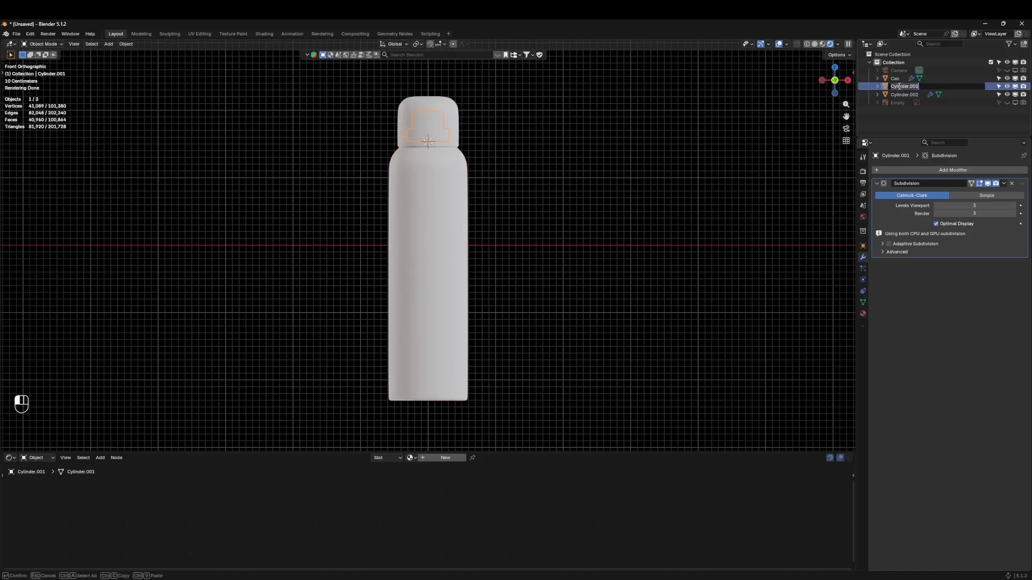
text(Spray)
key(Return)
click(903, 86)
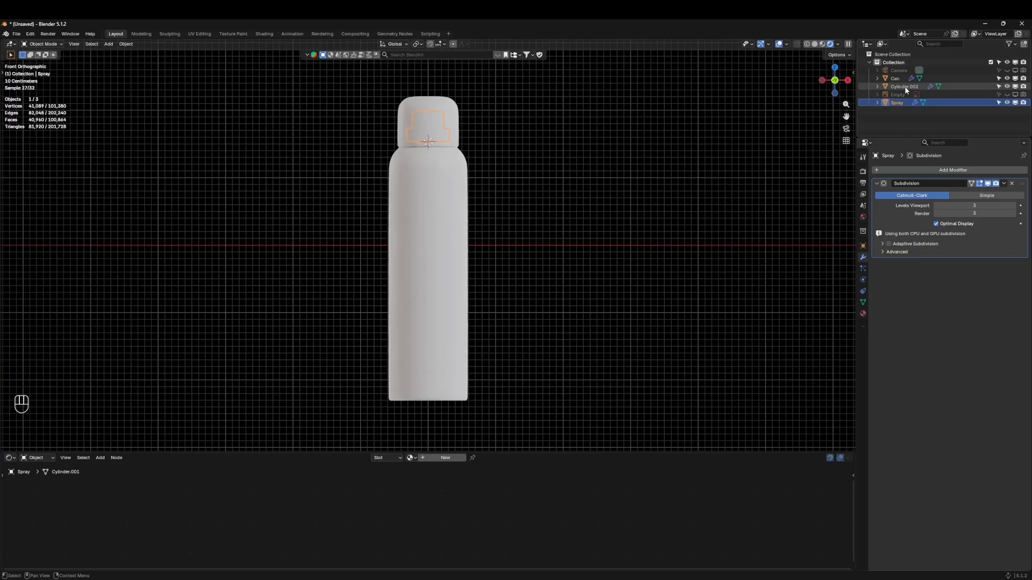
double_click(904, 87)
text(Cap)
key(Return)
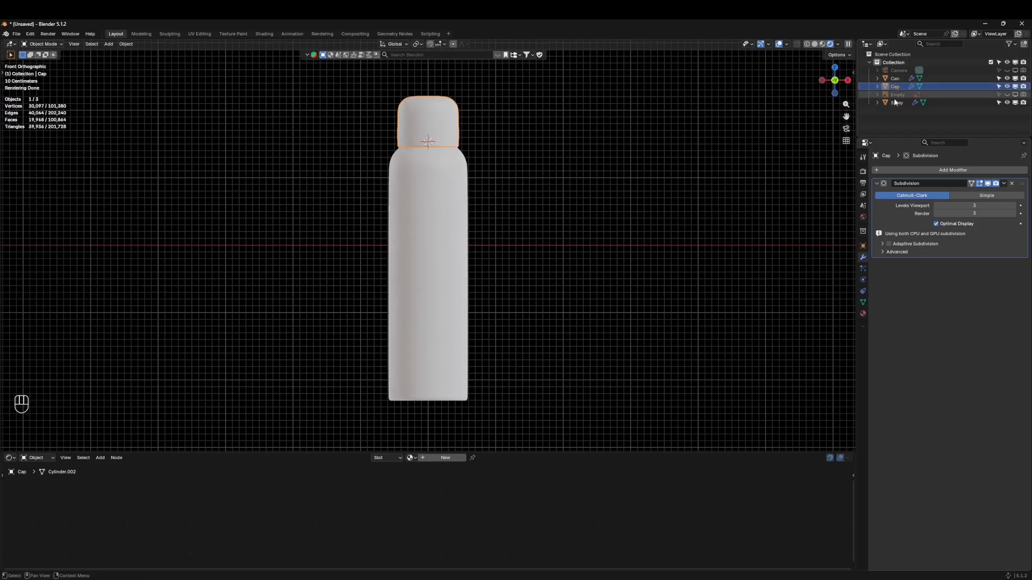
Create a new material on the Can object and name it Can
click(895, 79)
click(442, 457)
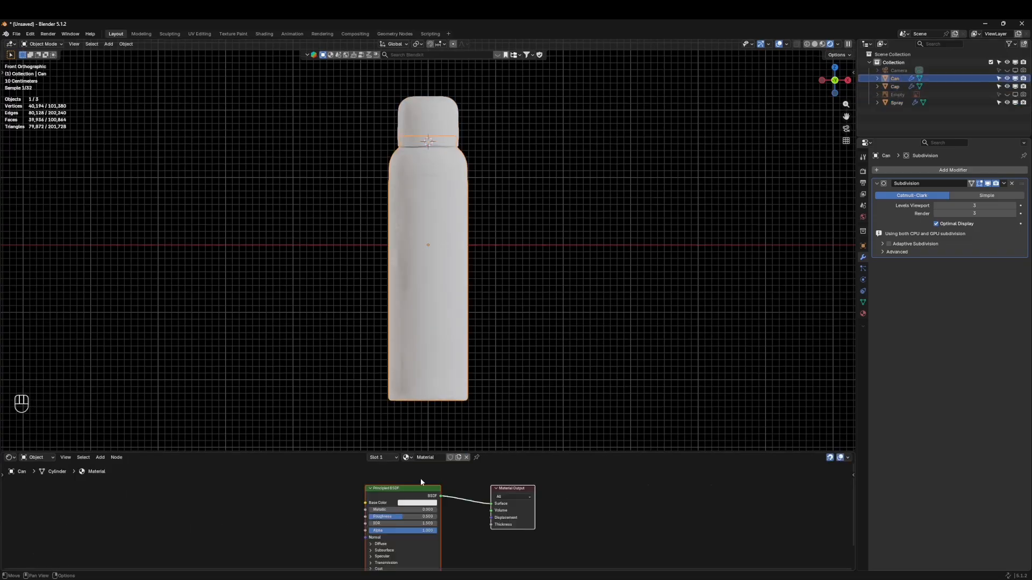
double_click(427, 458)
key(shift)
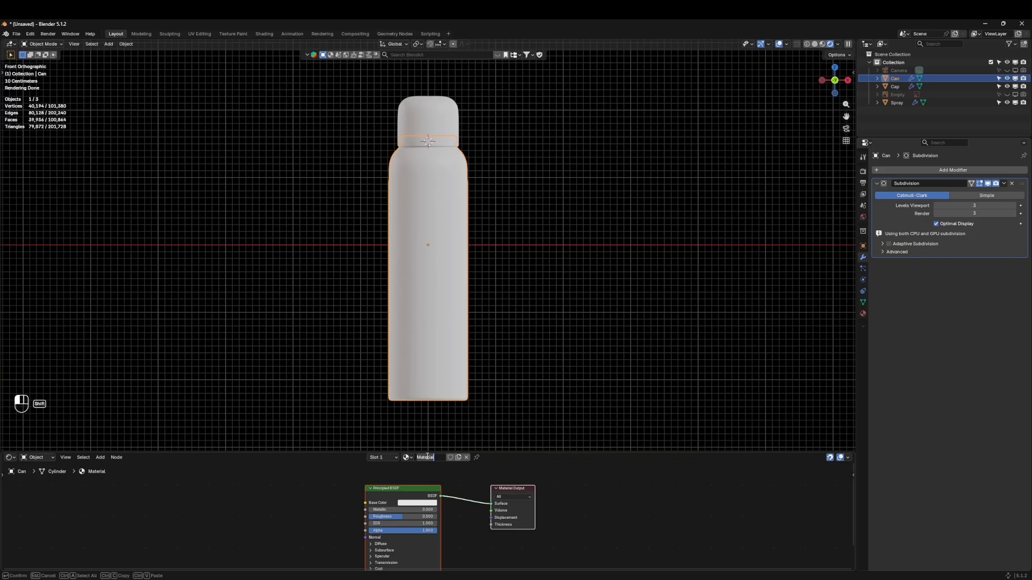
text(Can)
key(Return)
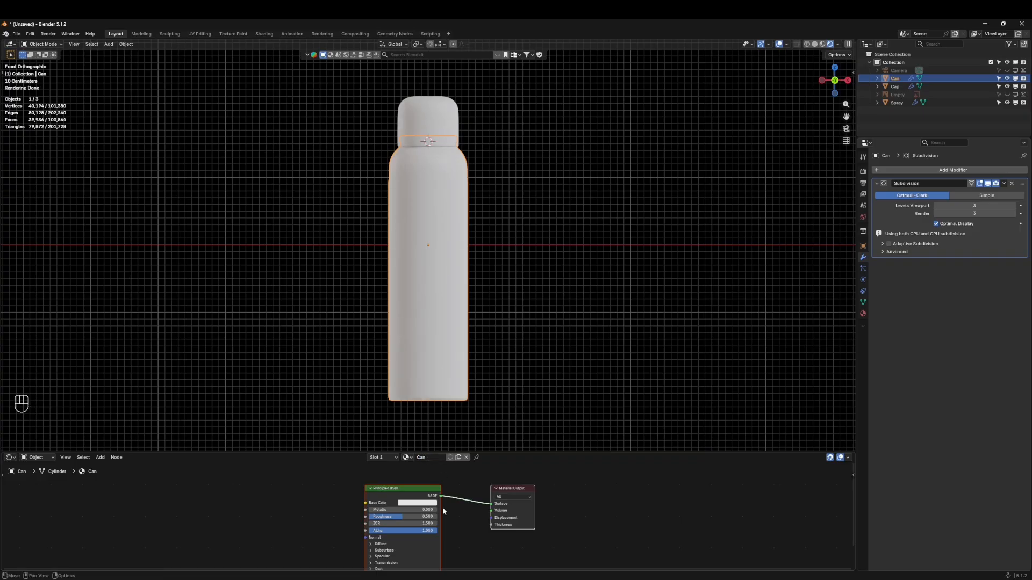
Set the Metallic value of the Can material to 1.000
scroll(365, 527, up, 3)
click(388, 500)
mouse_move(388, 500)
mouse_down()
mouse_move(430, 500)
mouse_move(415, 513)
mouse_up()
key(BackSpace)
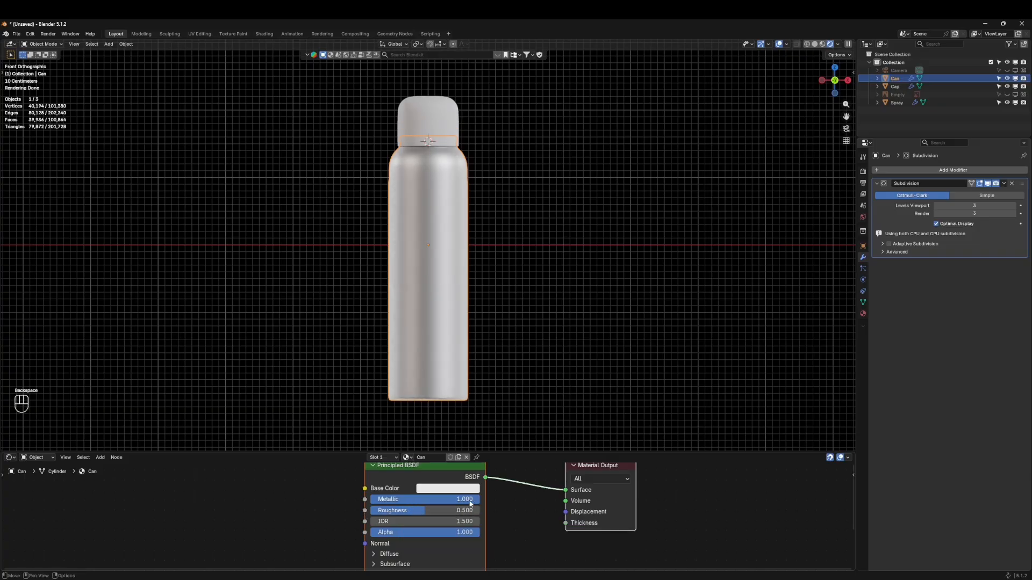
Connect a Color node to the Can material's Base Color and set it to a light pink
middle_drag(494, 512, 570, 526)
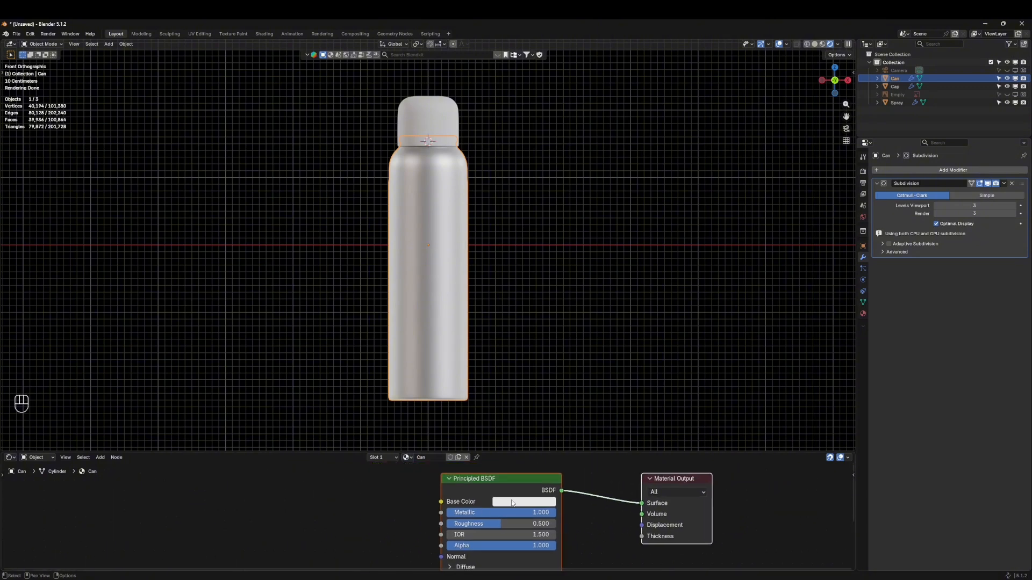
drag(511, 503, 437, 505)
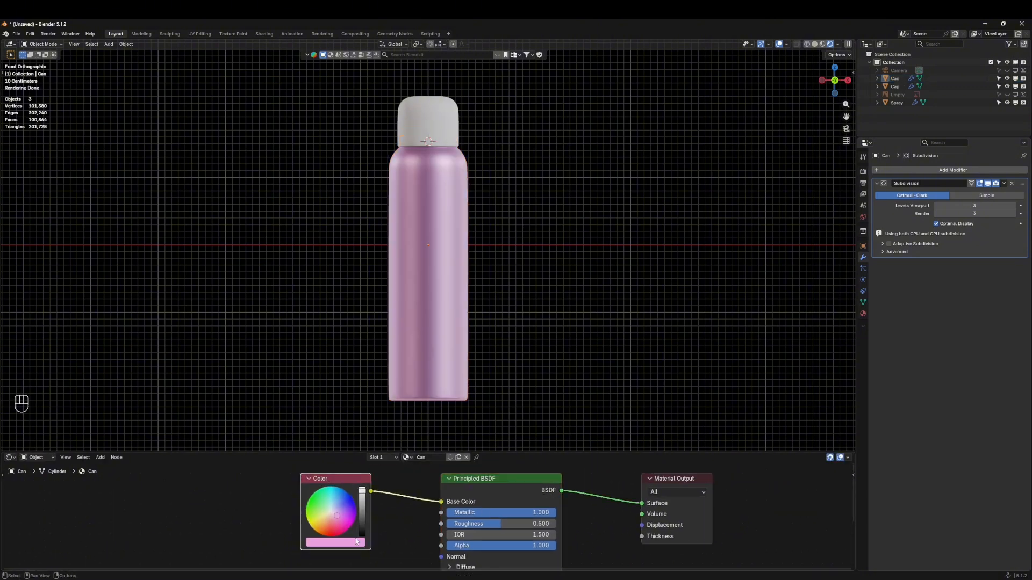
click(357, 542)
click(365, 527)
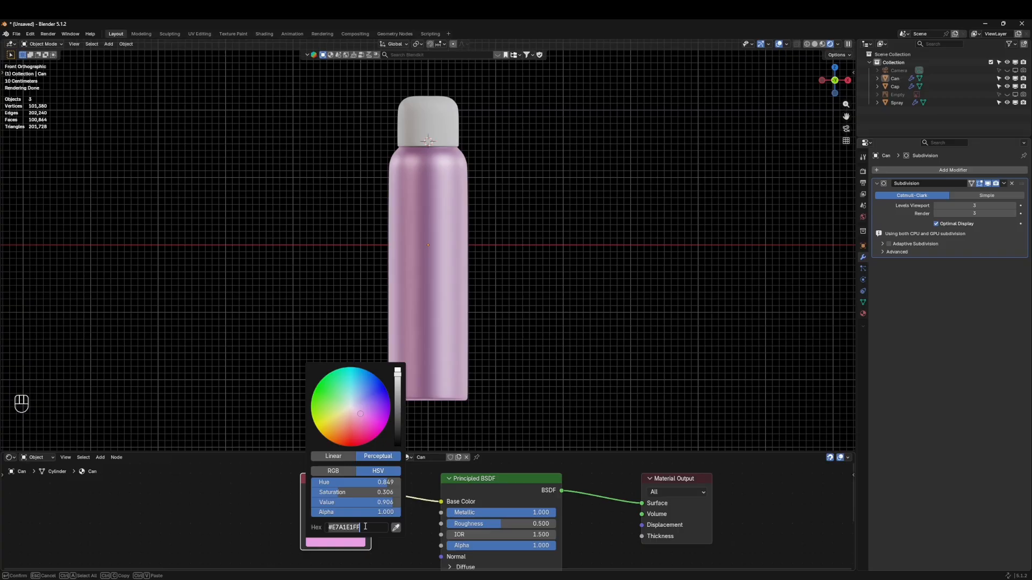
click(365, 527)
key(Return)
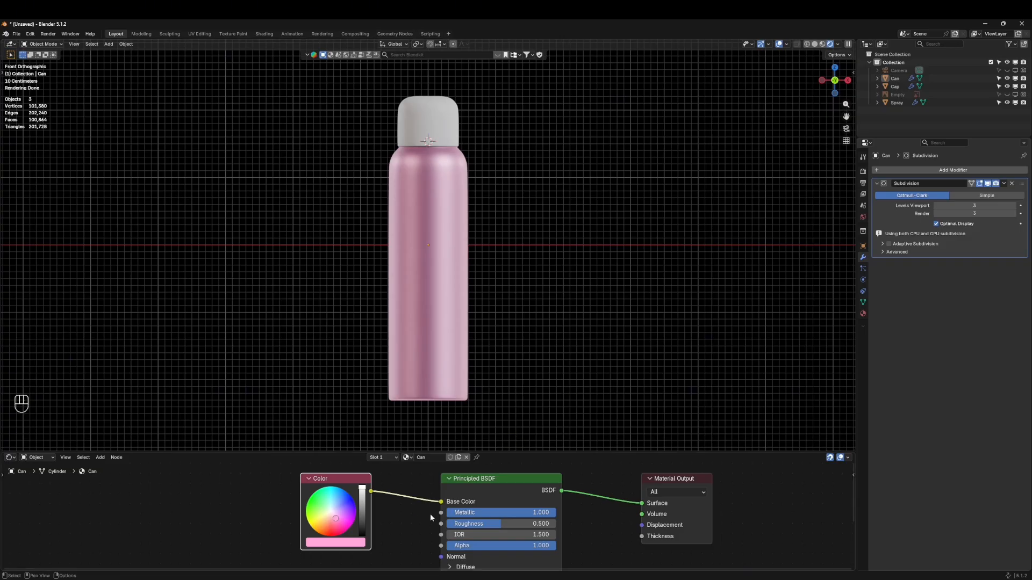
Hide the Cap and Spray objects, and open the Can mesh in Edit Mode with solid shading
click(1007, 87)
click(1008, 103)
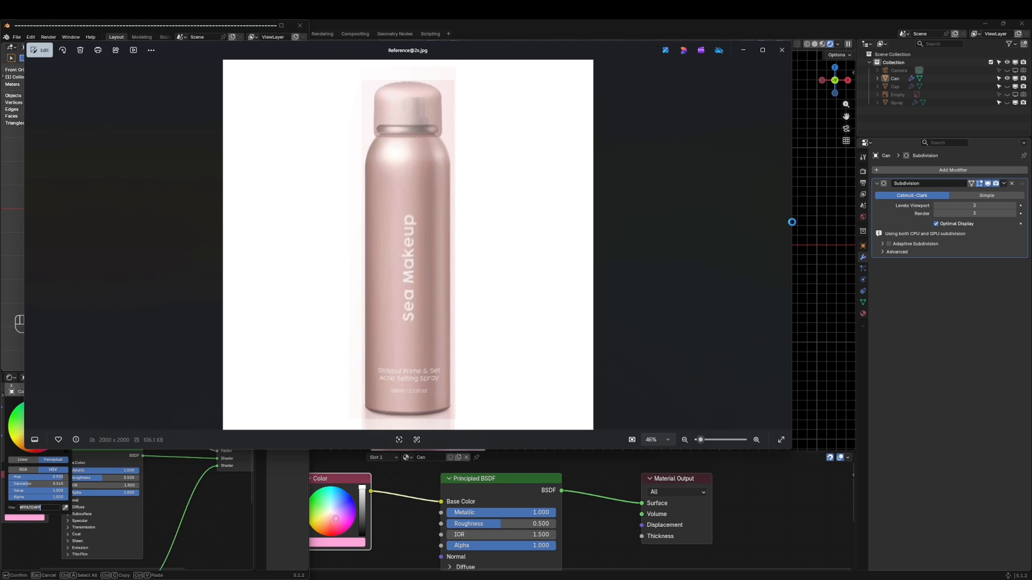
click(815, 215)
key(Tab)
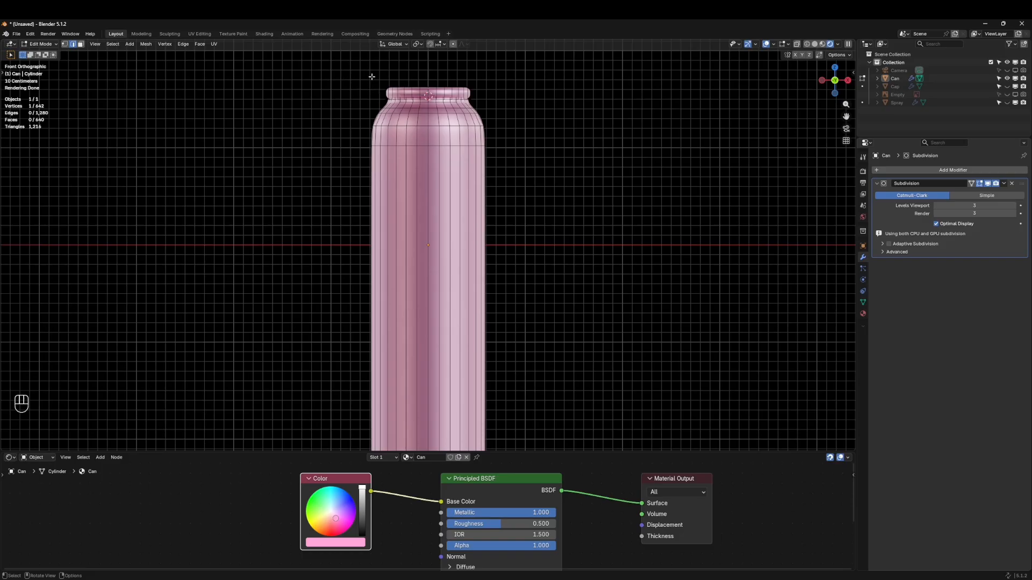
click(815, 44)
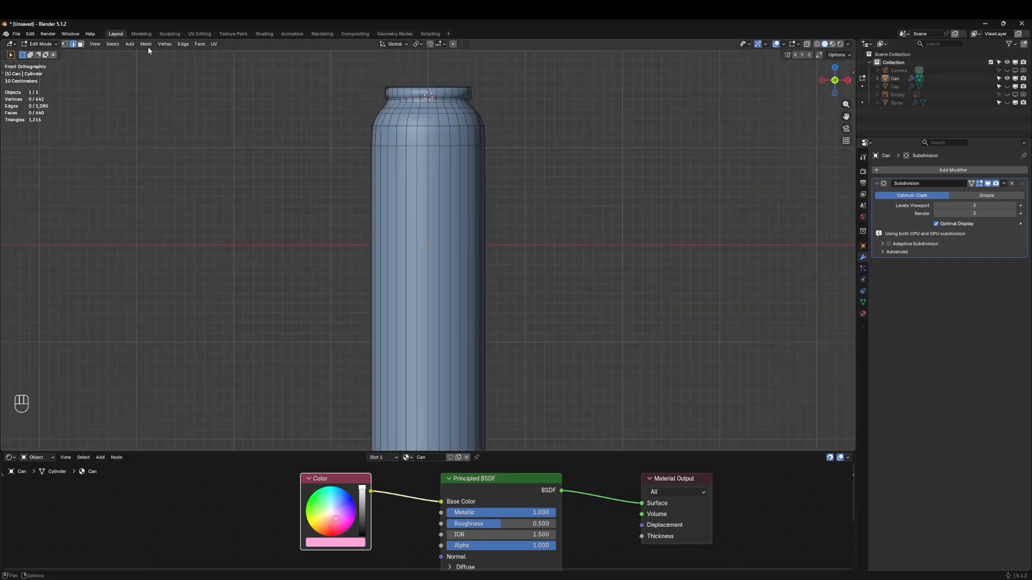
Try to box-select the faces of the can's upper rim without X-ray display
drag(372, 90, 503, 100)
click(318, 107)
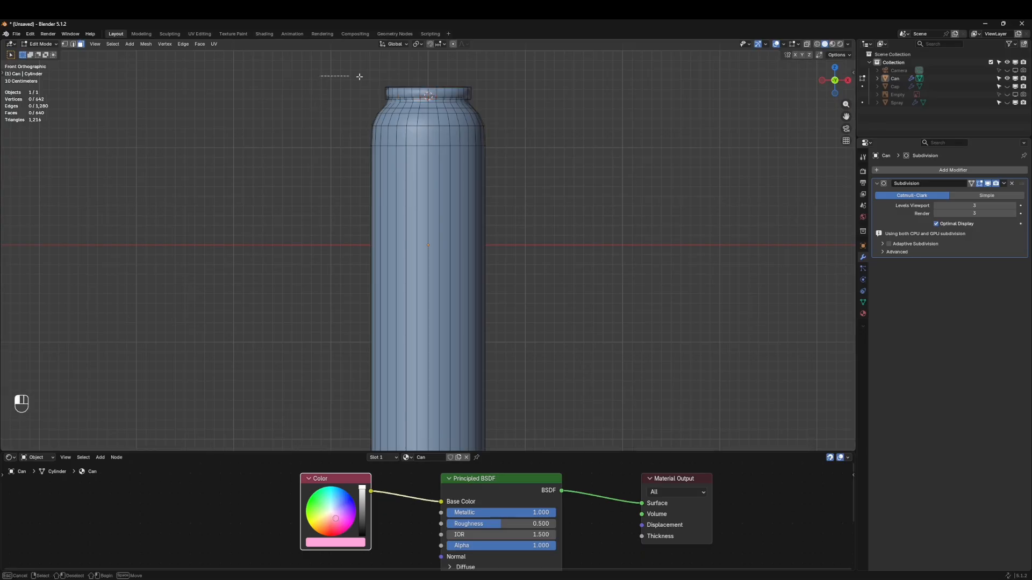
drag(320, 76, 504, 106)
middle_drag(531, 111, 514, 164)
Turn on X-ray display and box-select all faces of the can's upper rim from the front view
click(808, 45)
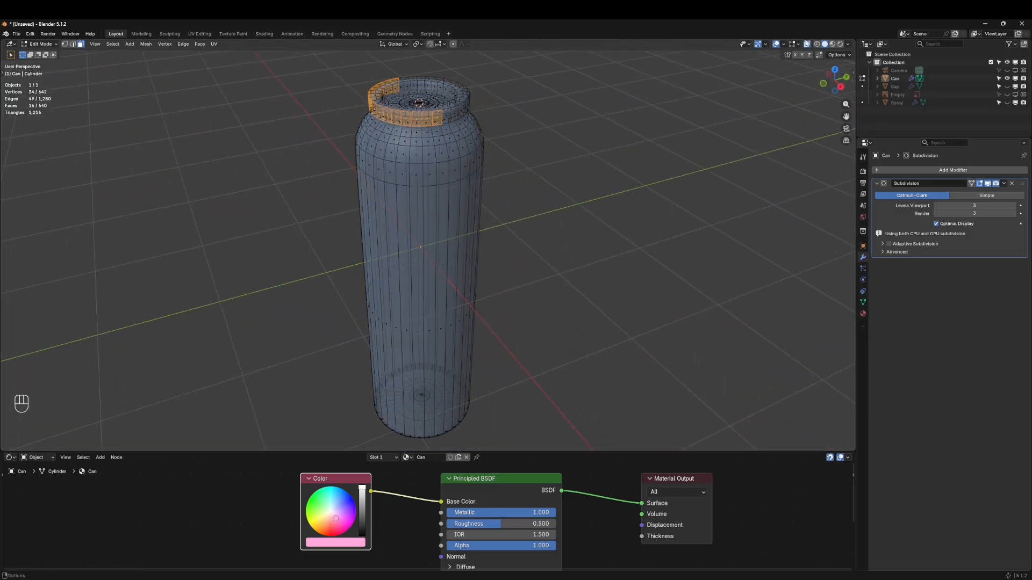
click(823, 83)
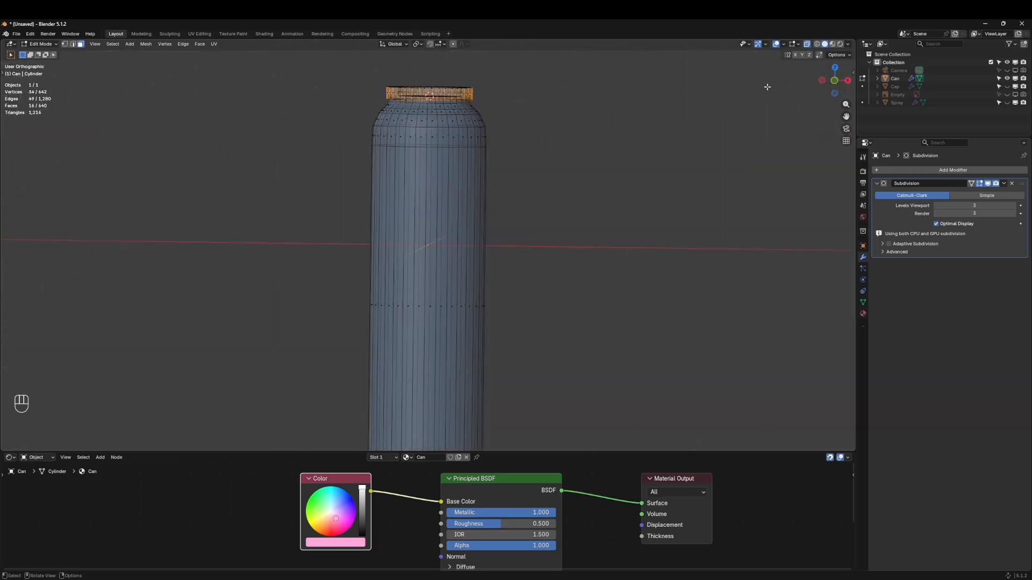
drag(355, 65, 527, 97)
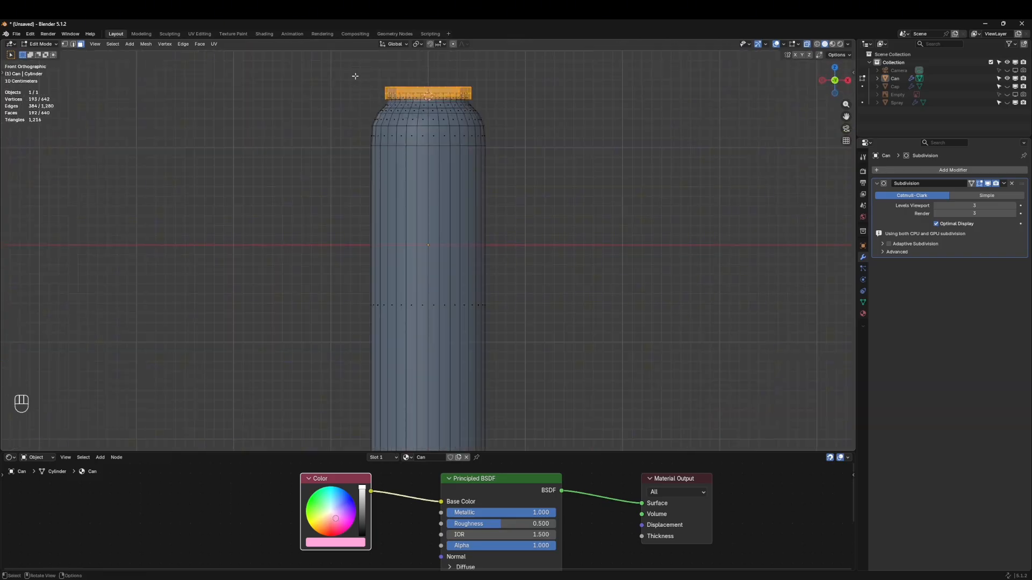
drag(354, 75, 518, 100)
Turn off X-ray display and add the can's underside faces to the selection with Circle Select from the bottom view
shift+middle_drag(516, 267, 584, 182)
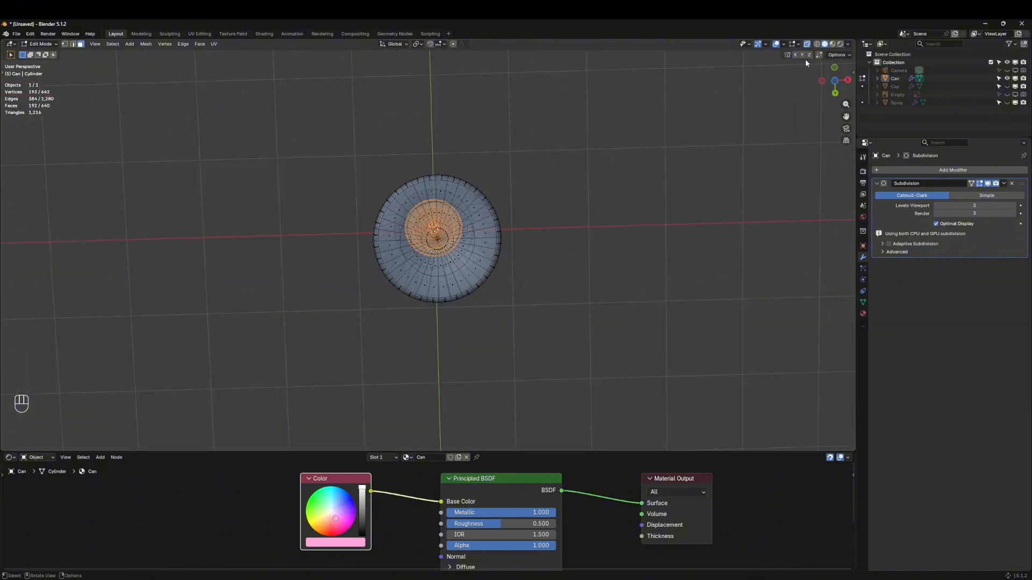
click(538, 161)
key(grave)
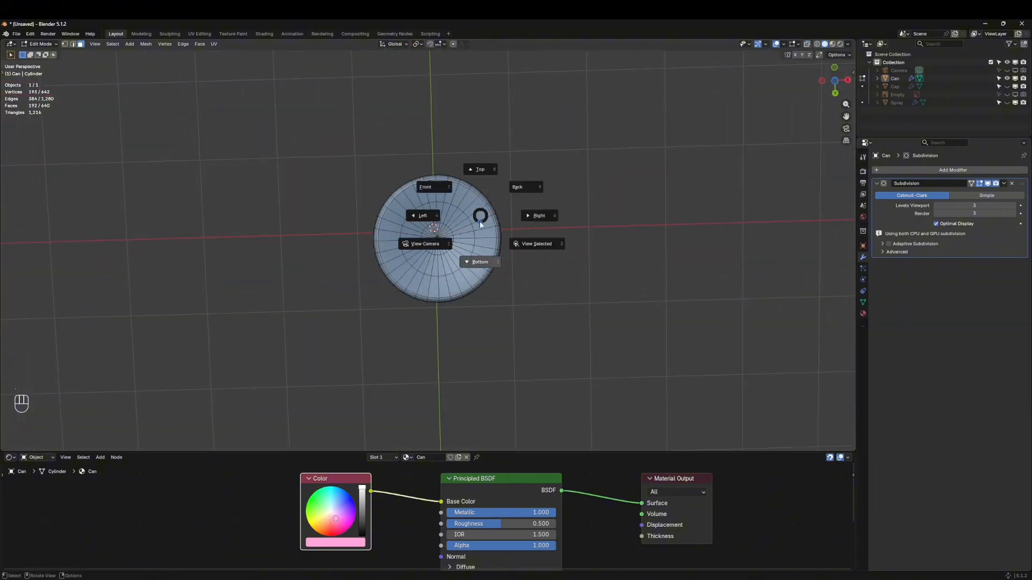
click(474, 271)
scroll(449, 235, up, 4)
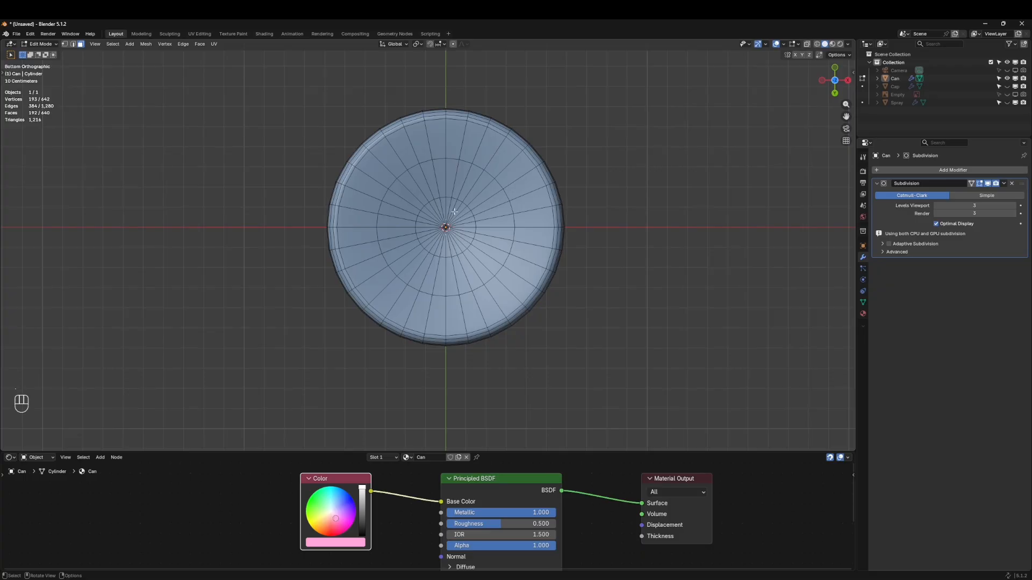
key(c)
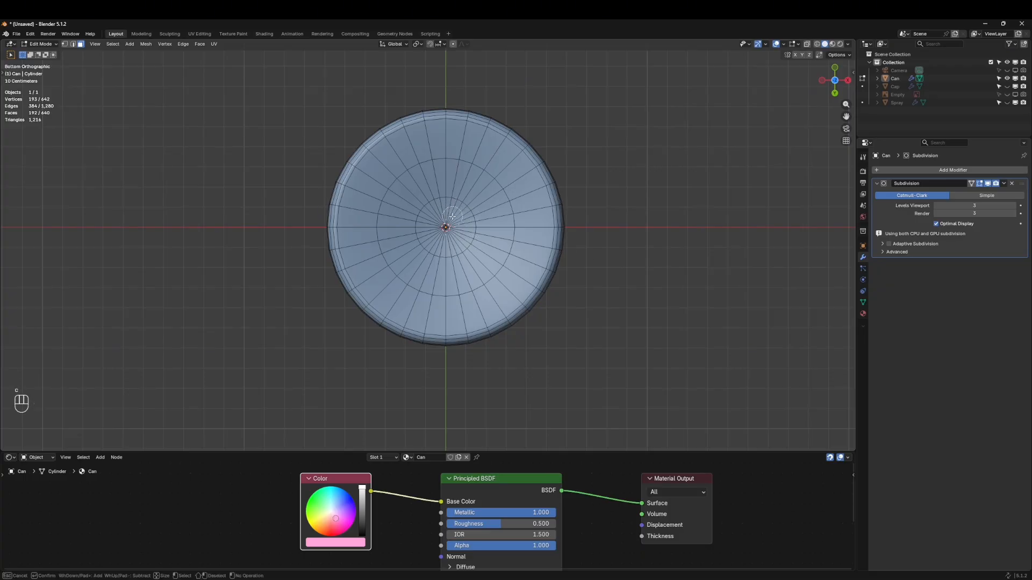
mouse_move(452, 217)
mouse_down()
mouse_move(473, 193)
mouse_move(377, 177)
mouse_move(409, 301)
mouse_move(510, 214)
mouse_move(414, 151)
mouse_move(502, 188)
mouse_move(462, 317)
mouse_move(403, 299)
mouse_up()
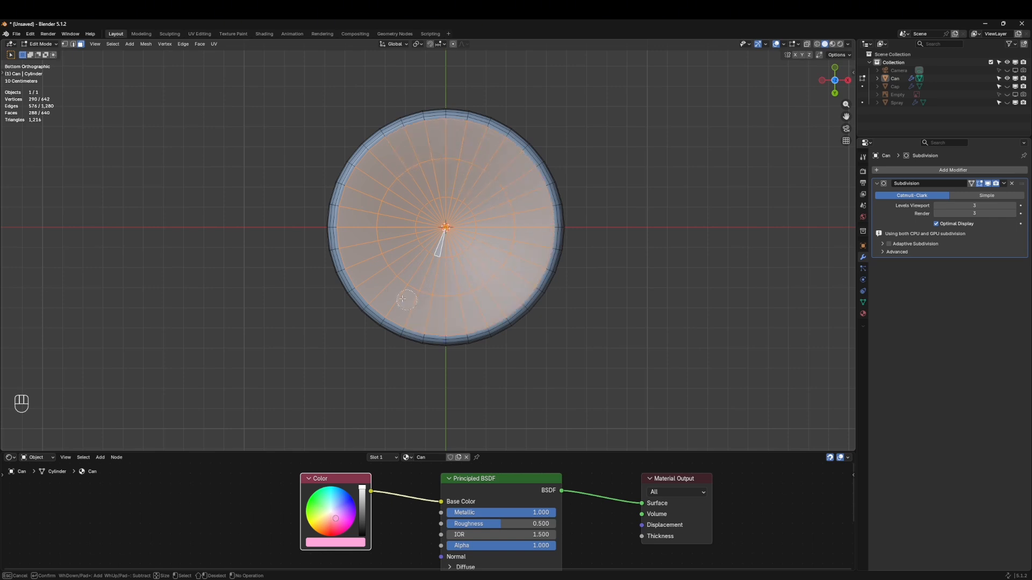
mouse_move(363, 171)
mouse_down()
mouse_move(391, 142)
mouse_move(453, 127)
mouse_move(492, 139)
mouse_move(536, 211)
mouse_move(529, 284)
mouse_move(463, 326)
mouse_move(408, 330)
mouse_move(345, 279)
mouse_move(360, 283)
mouse_move(349, 215)
mouse_move(366, 207)
mouse_move(475, 240)
mouse_up()
key(Escape)
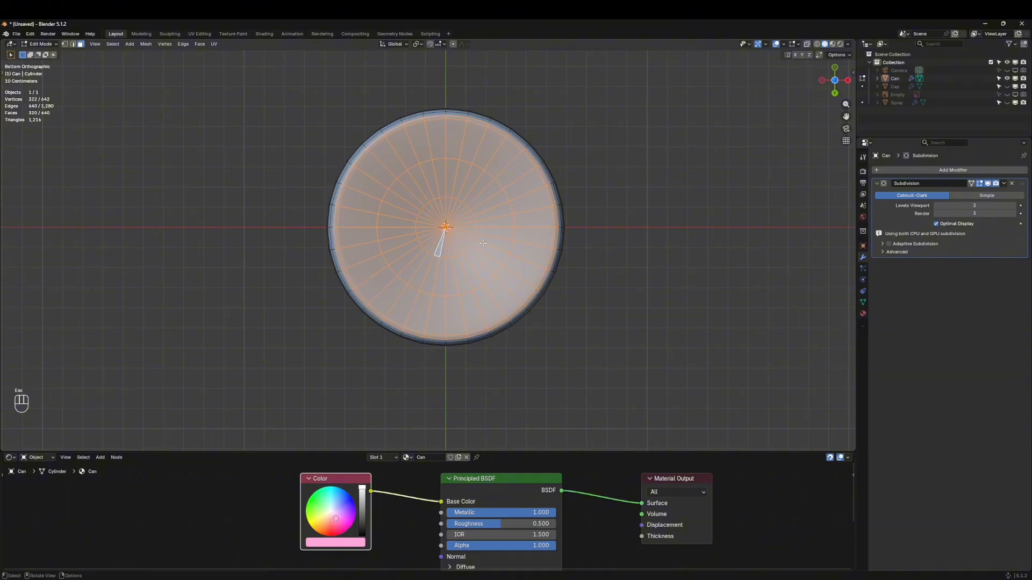
middle_drag(478, 241, 453, 158)
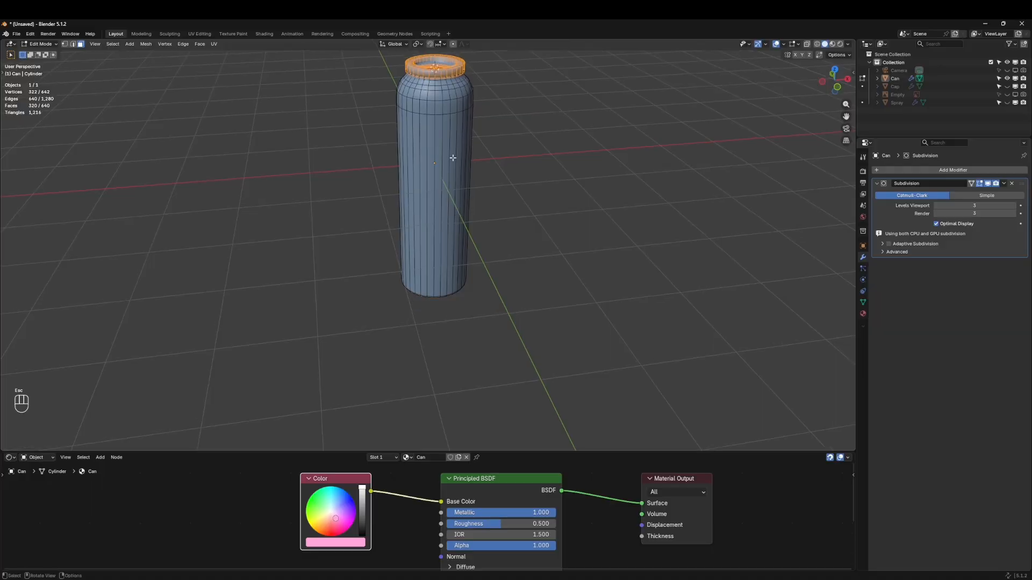
middle_drag(471, 116, 459, 102)
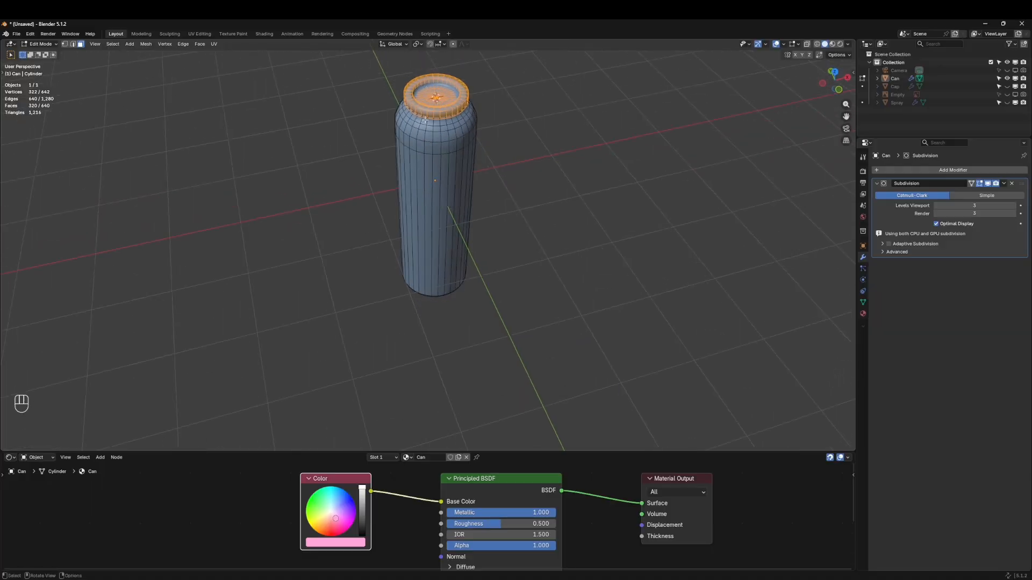
middle_drag(515, 246, 425, 260)
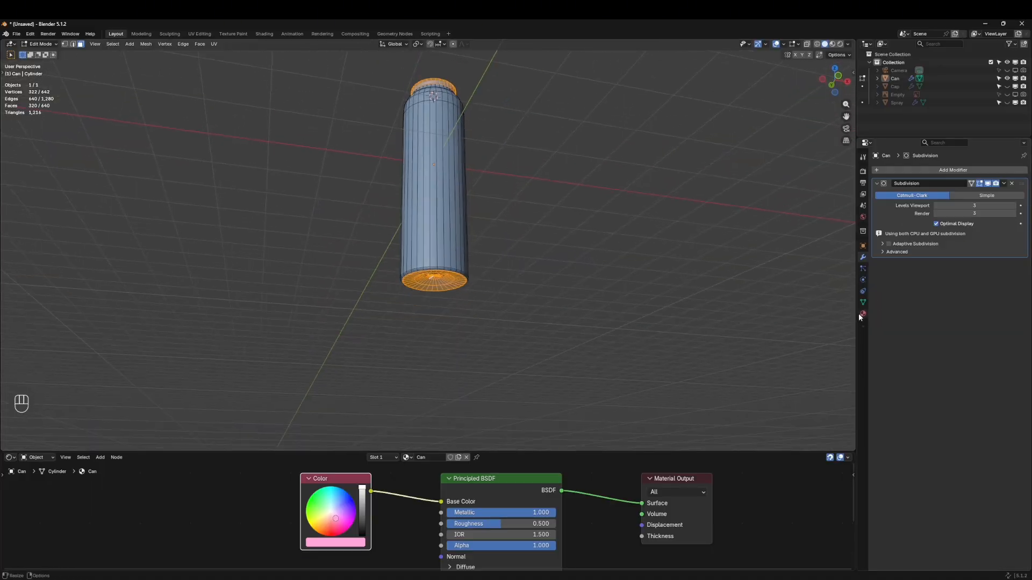
Add a second material slot with a new material named Can_Metal and assign it to the selected rim and underside faces
click(862, 313)
click(1024, 170)
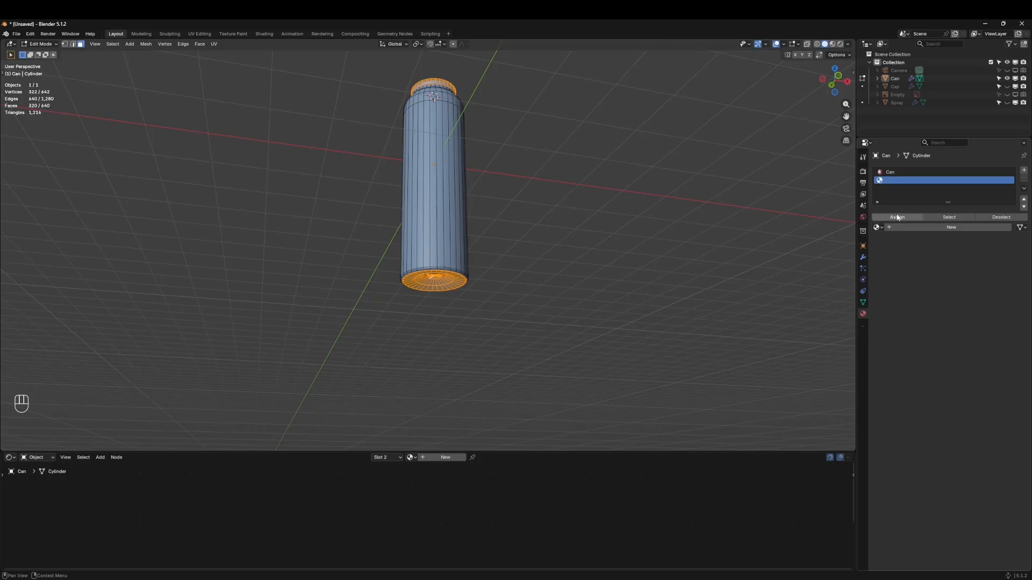
click(951, 227)
click(929, 228)
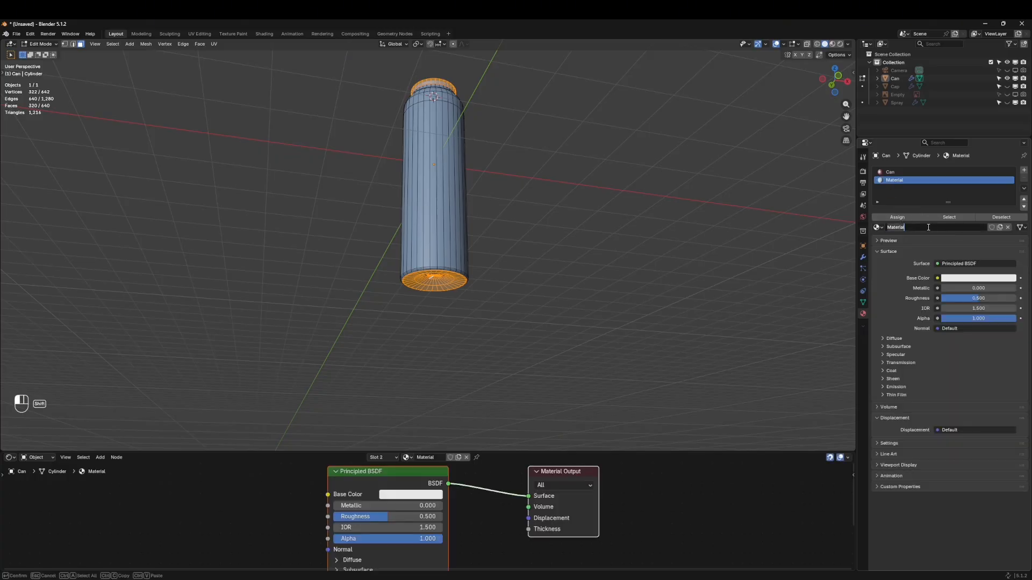
text(Can_Mat)
key(Return)
click(904, 218)
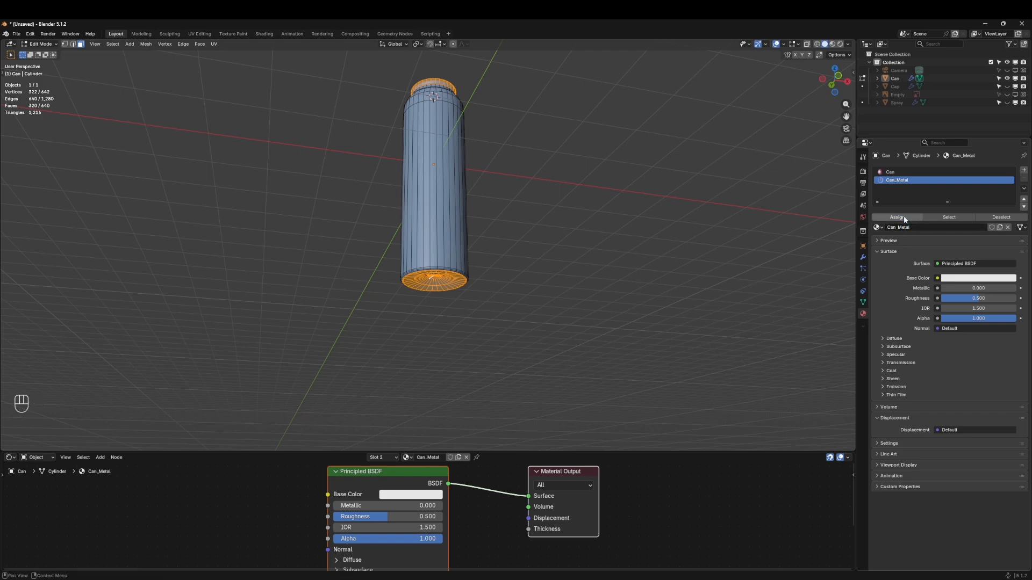
Set the Can_Metal material's Metallic to 1.000, and return to Object Mode in the front view with rendered shading
drag(956, 288, 1016, 288)
click(840, 44)
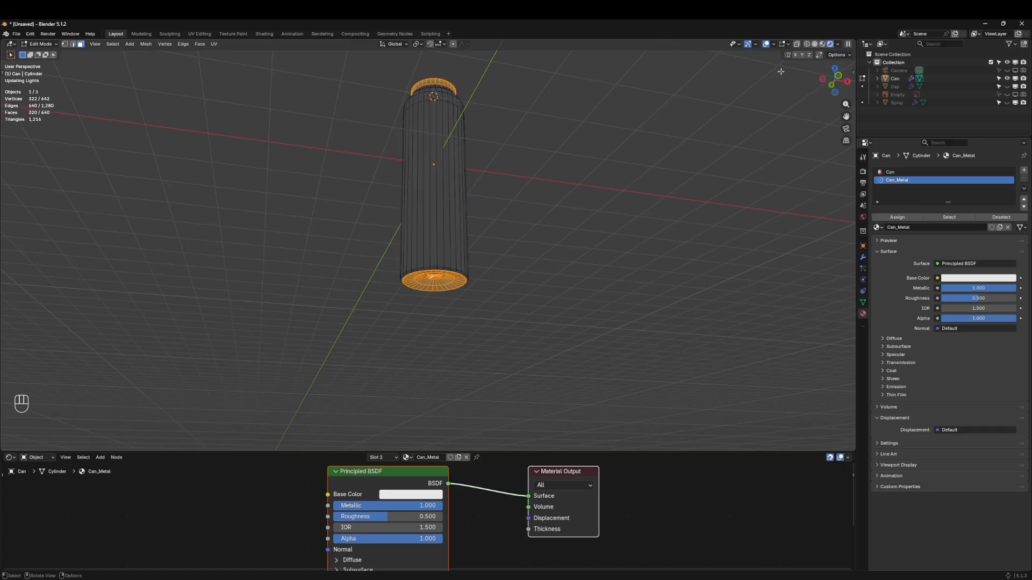
key(Tab)
mouse_move(447, 309)
middle_down()
mouse_move(447, 299)
mouse_move(445, 325)
mouse_move(458, 121)
mouse_move(441, 84)
middle_up()
key(grave)
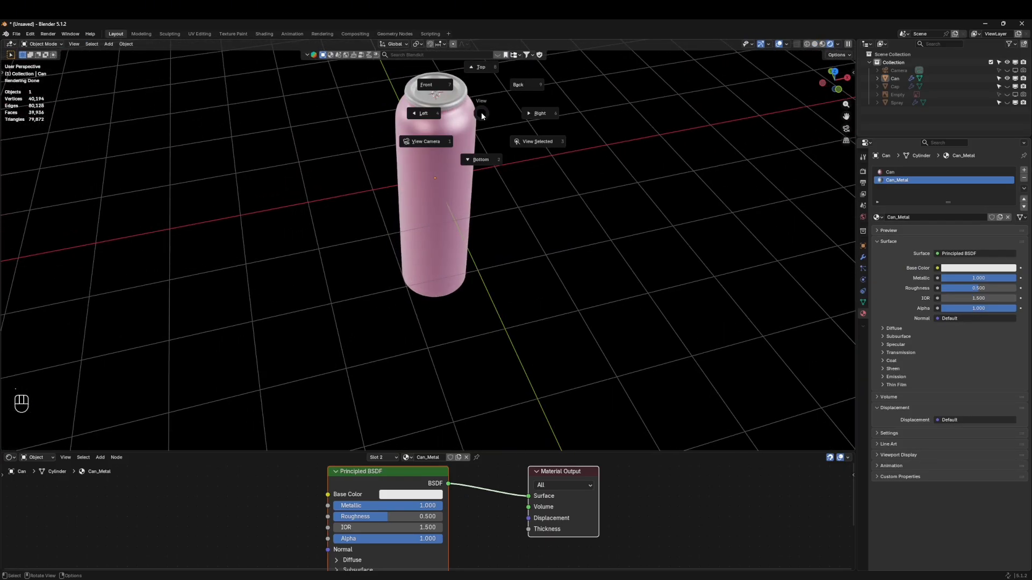
click(438, 90)
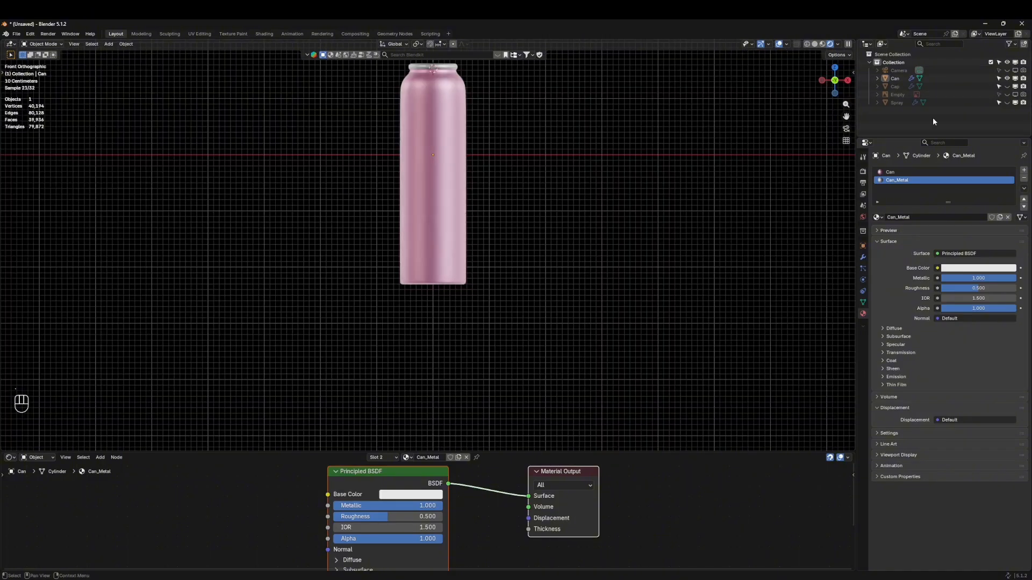
Create a new material named Spray on the Spray object
shift+middle_drag(667, 141, 700, 243)
scroll(456, 328, up, 2)
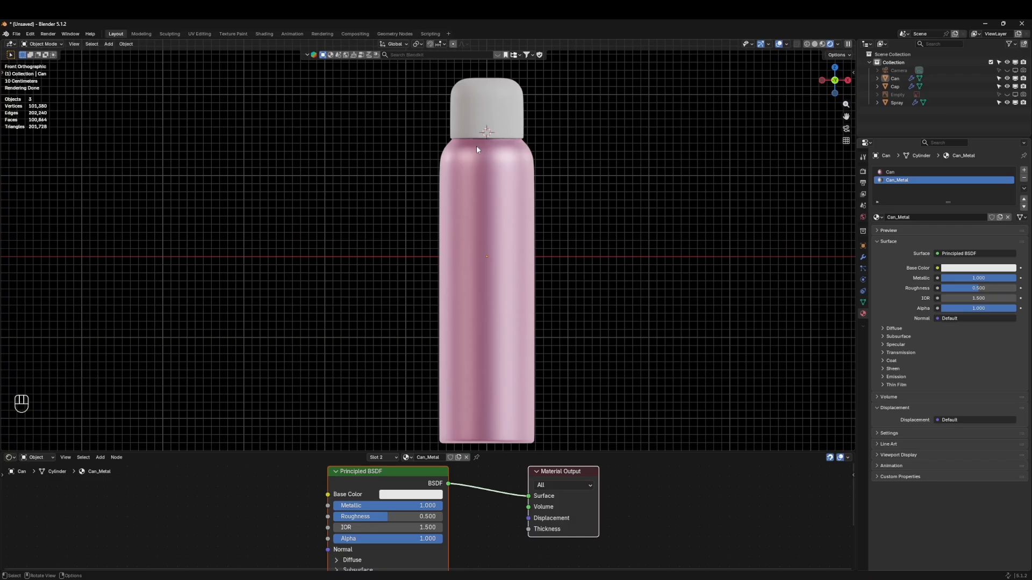
click(897, 102)
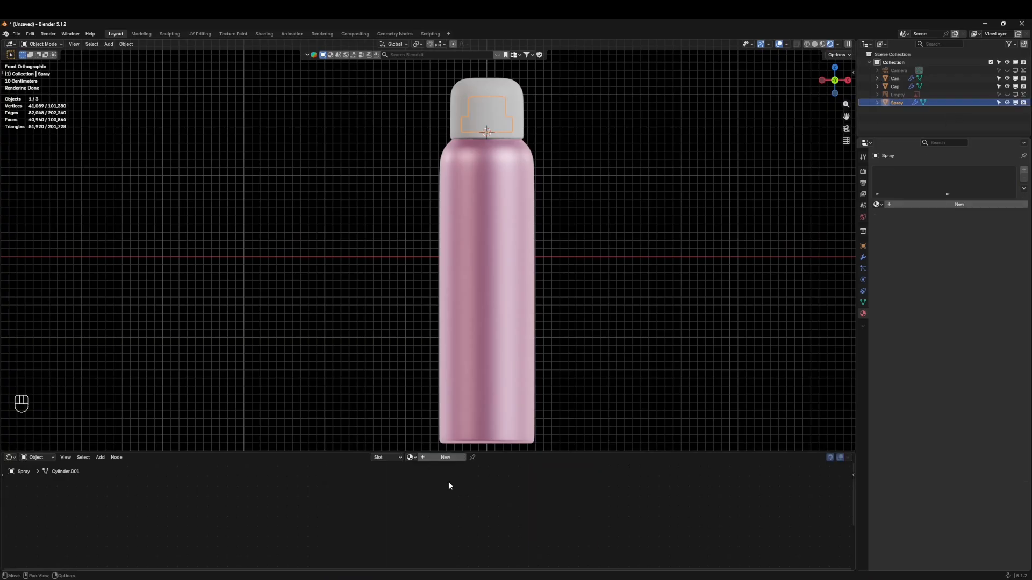
click(438, 459)
text(Sp)
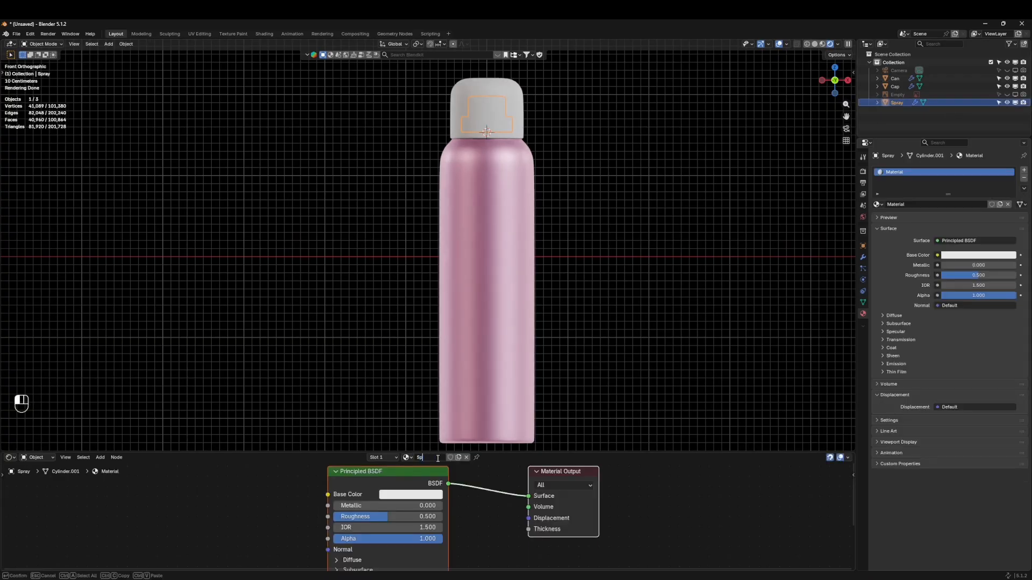
text(ray)
key(Return)
Replace the Spray material's Principled BSDF with a Diffuse BSDF connected to the Material Output's Surface
click(376, 481)
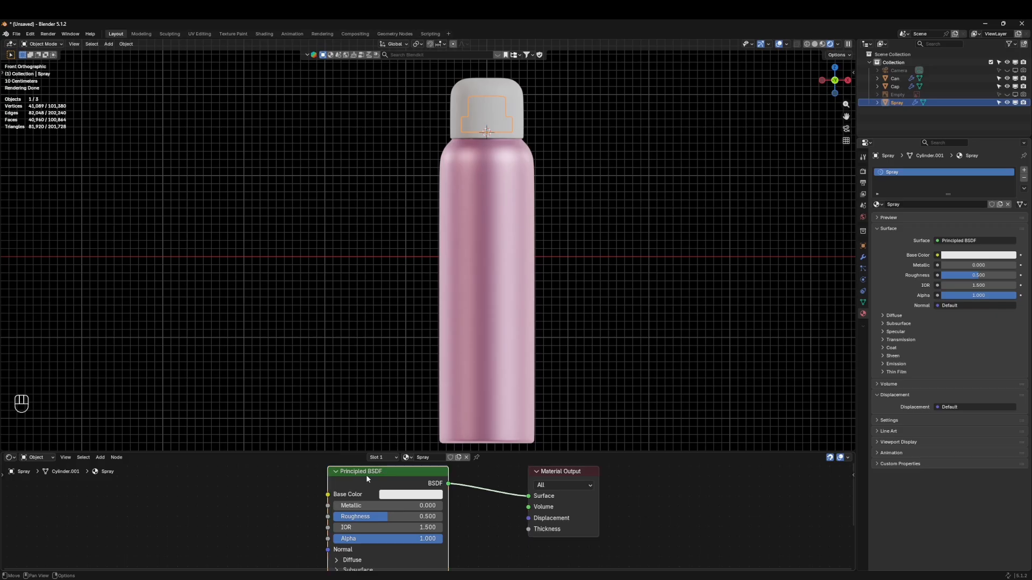
key(x)
key(shift+a)
text(diffu)
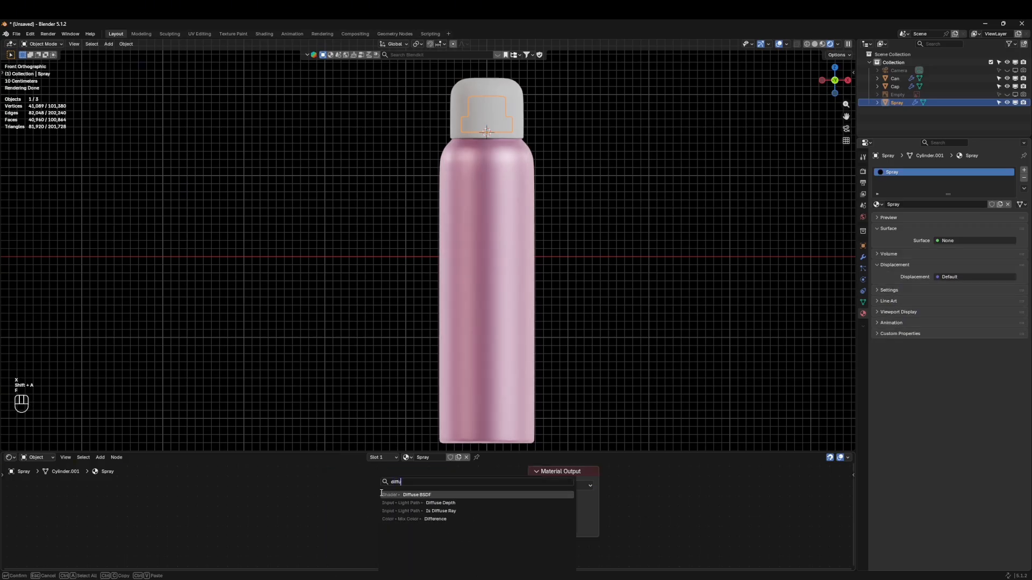
click(381, 495)
drag(453, 504, 528, 500)
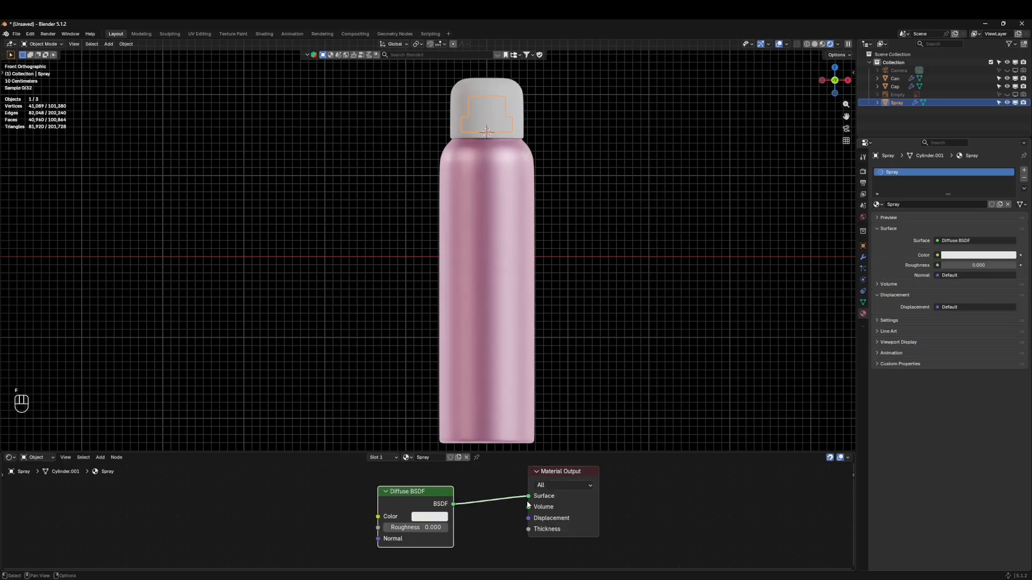
click(1007, 86)
click(1008, 86)
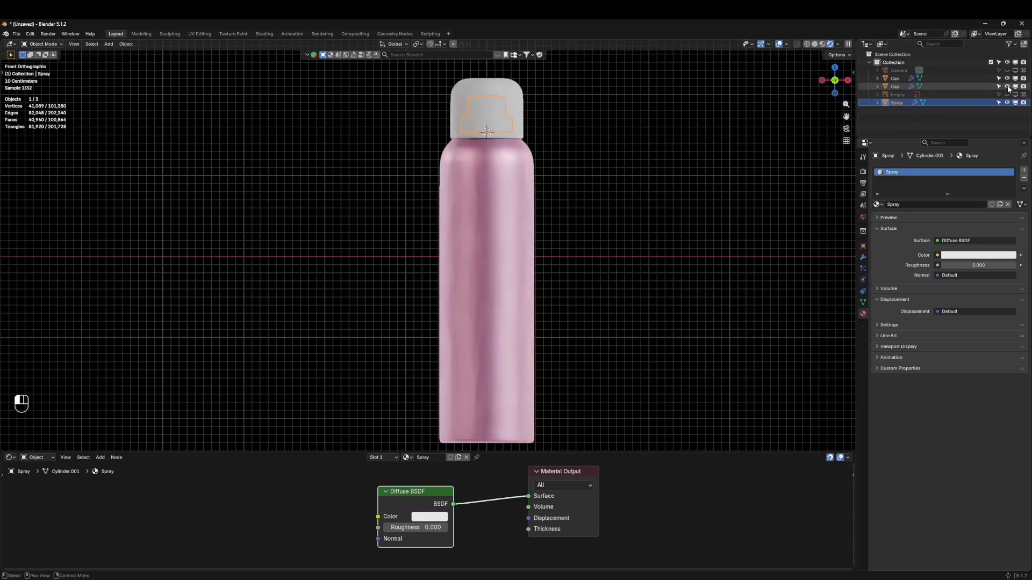
Create a new material on the Cap and replace its Principled BSDF with a Diffuse BSDF node
click(895, 86)
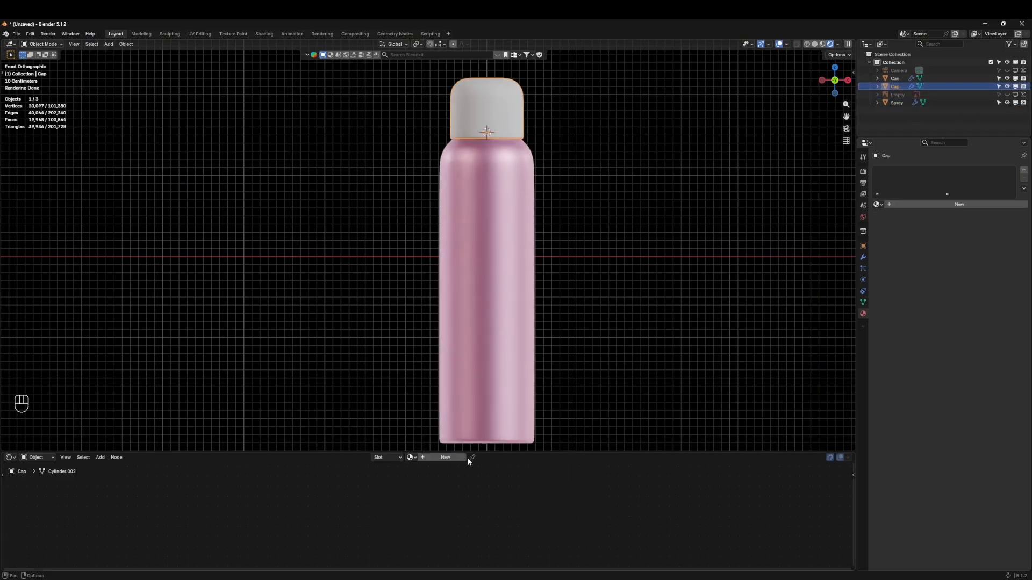
click(431, 458)
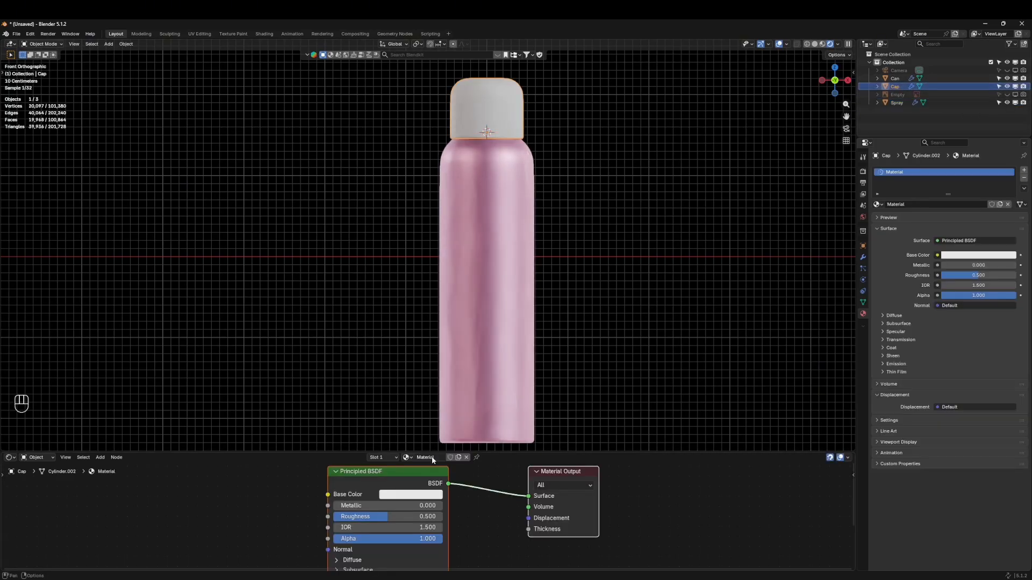
click(391, 480)
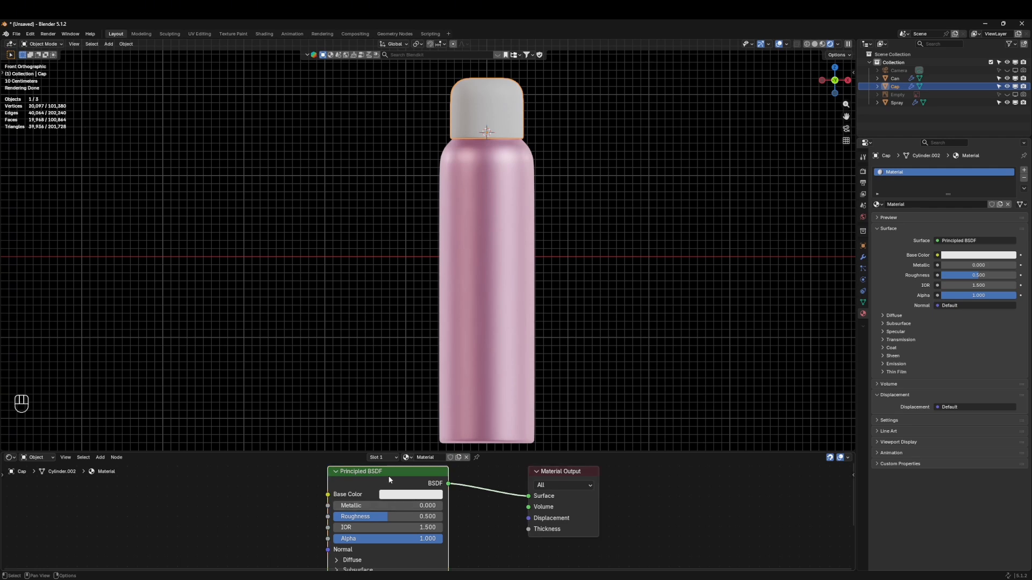
key(x)
key(shift+a)
text(diff)
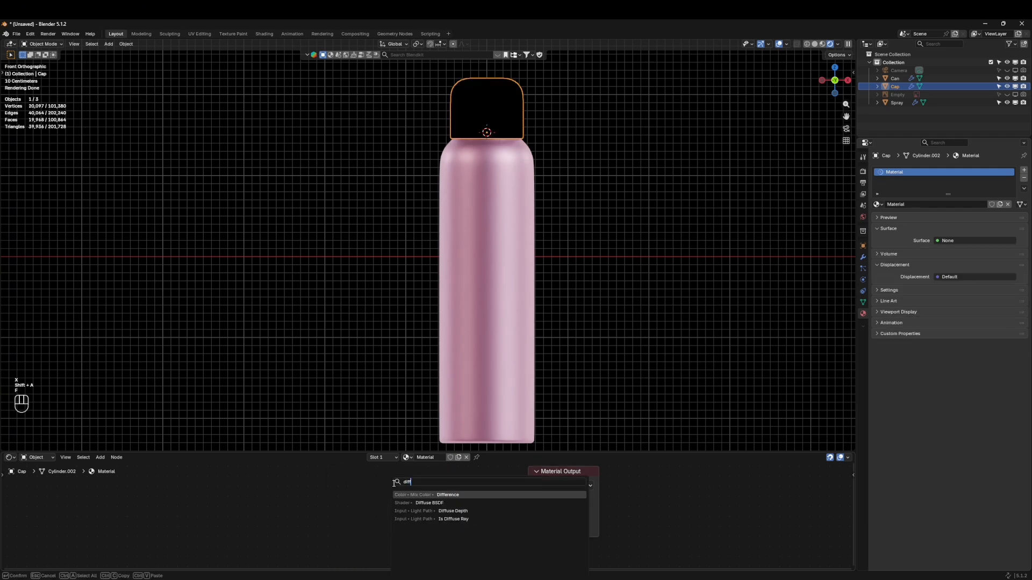
key(Down)
key(Return)
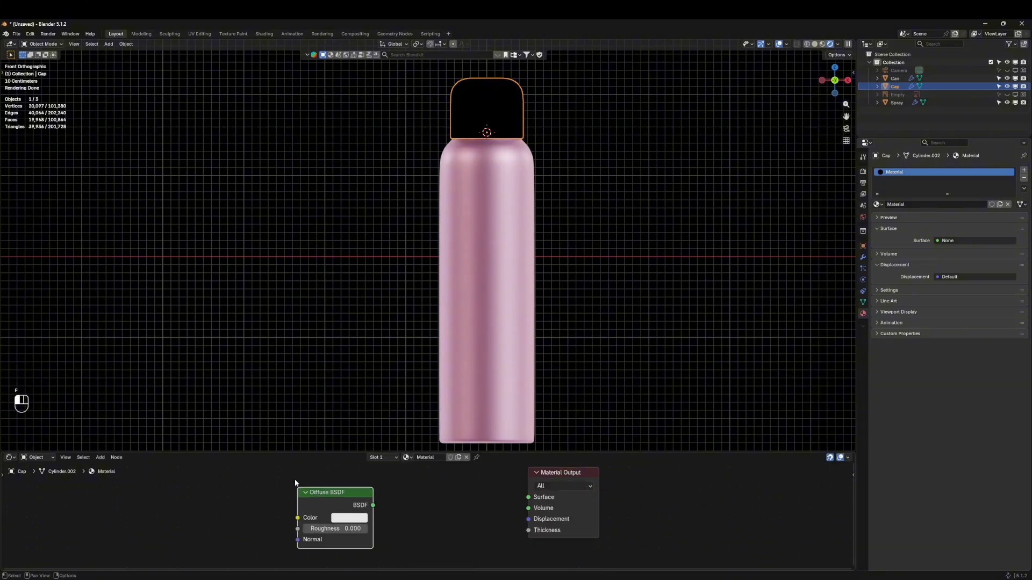
click(301, 490)
Add a Transparent BSDF below the Diffuse BSDF and a Mix Shader before the Material Output in the cap's material
key(shift+a)
mouse_move(428, 517)
click(473, 481)
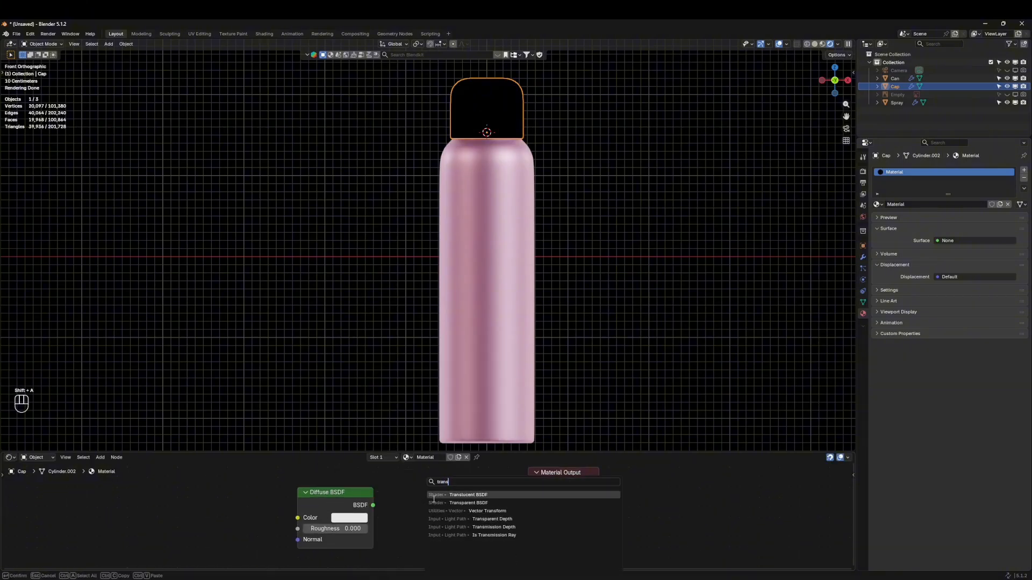
click(302, 549)
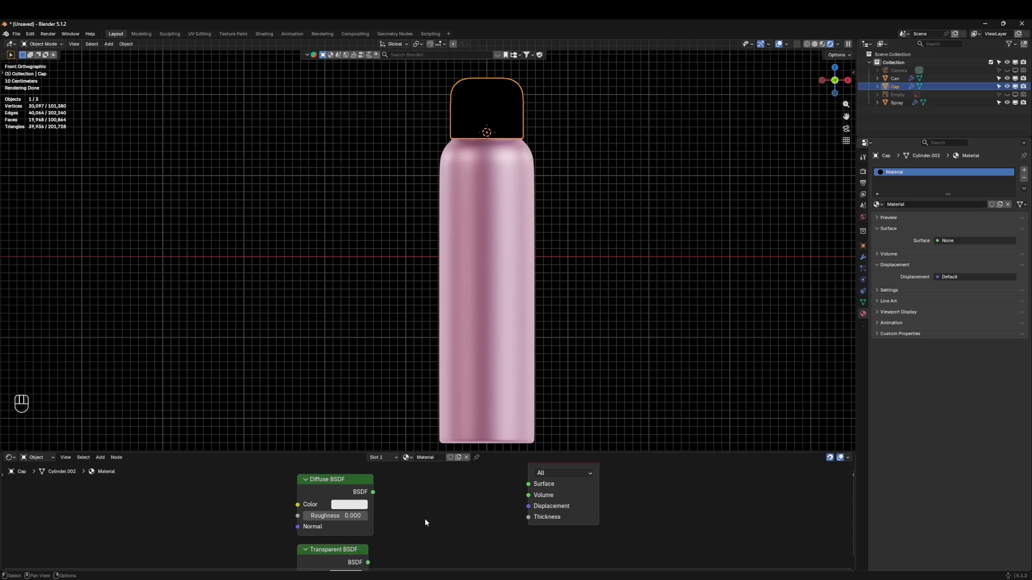
key(shift+a)
text(mix)
click(449, 519)
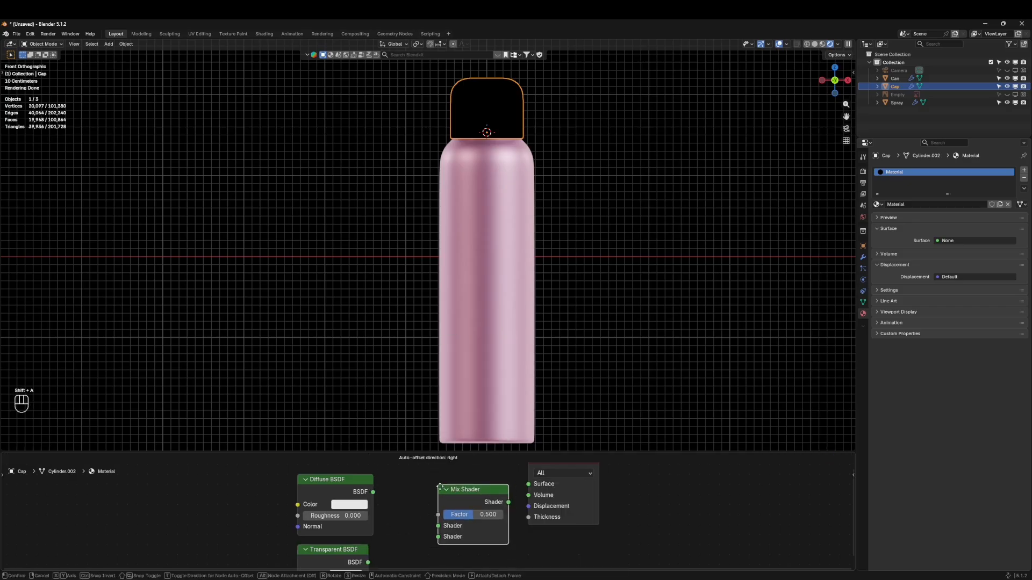
click(452, 516)
Connect the Diffuse and Transparent shaders through the Mix Shader to the output's Surface, and link a Color node to the Diffuse BSDF's Color
drag(373, 493, 438, 525)
drag(368, 562, 438, 537)
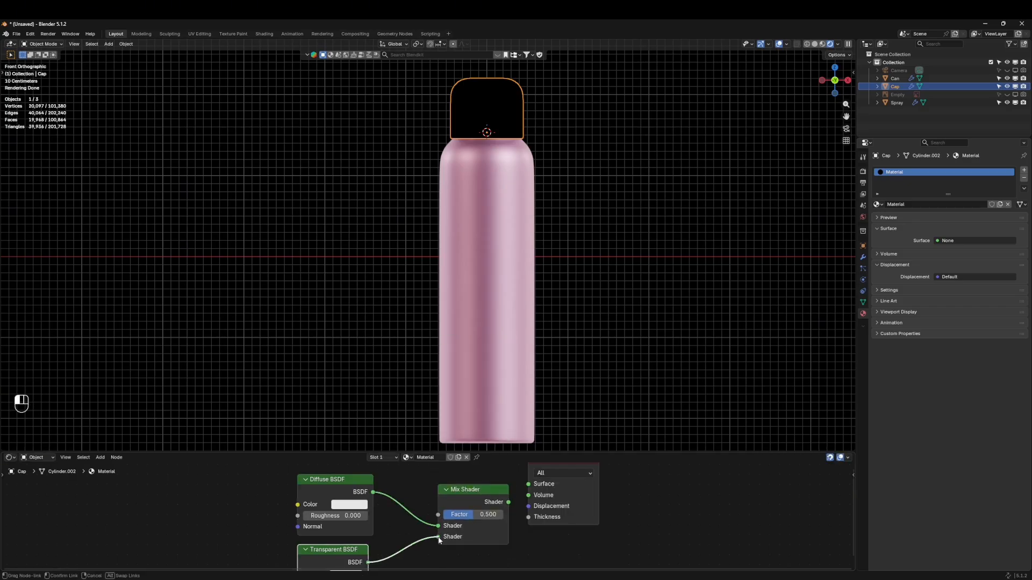
drag(508, 502, 529, 483)
middle_drag(533, 482, 670, 483)
drag(497, 504, 435, 504)
Select the can and copy the hex value of the pink Color node in its Can material
click(439, 392)
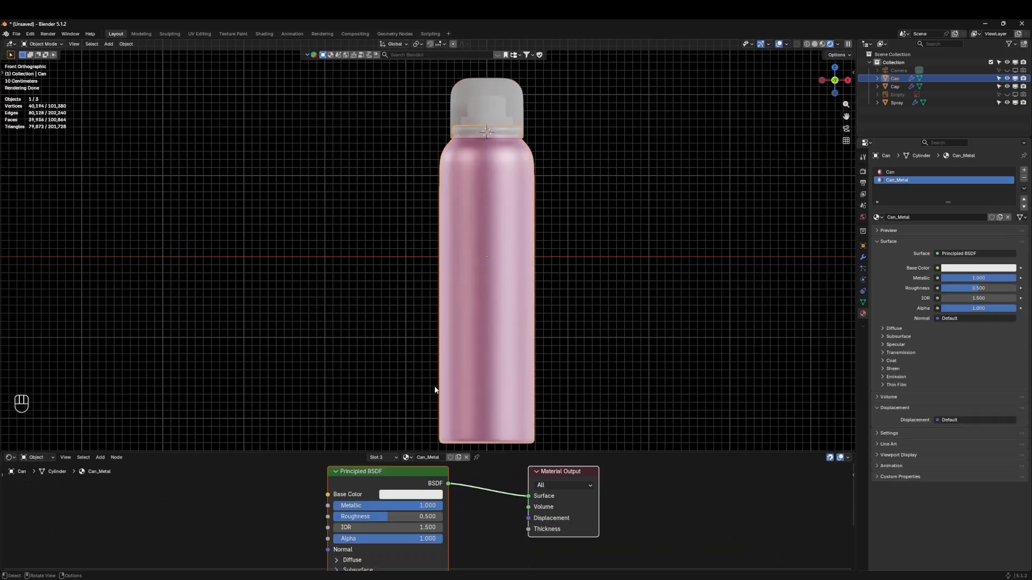
scroll(365, 497, down, 1)
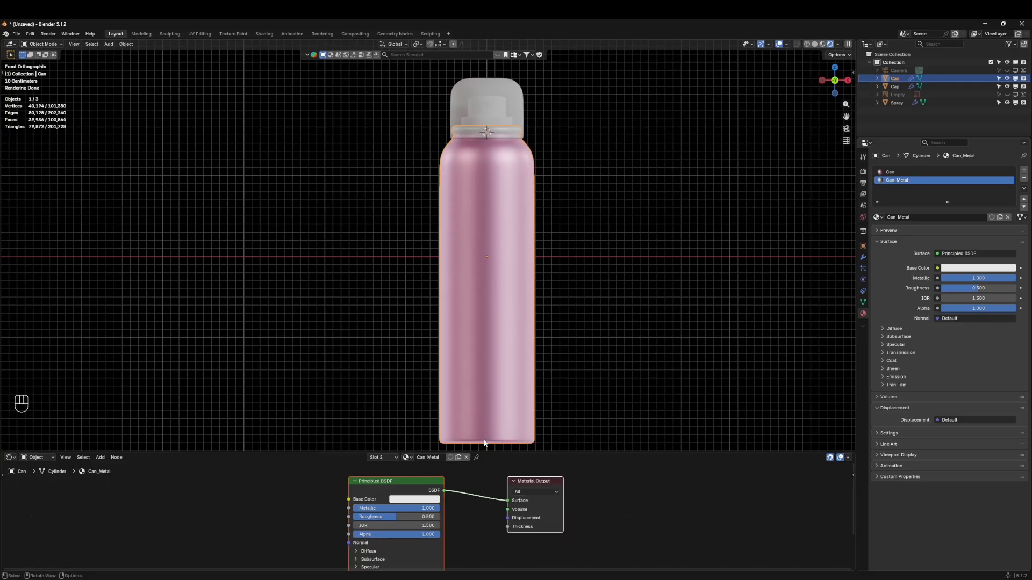
click(893, 173)
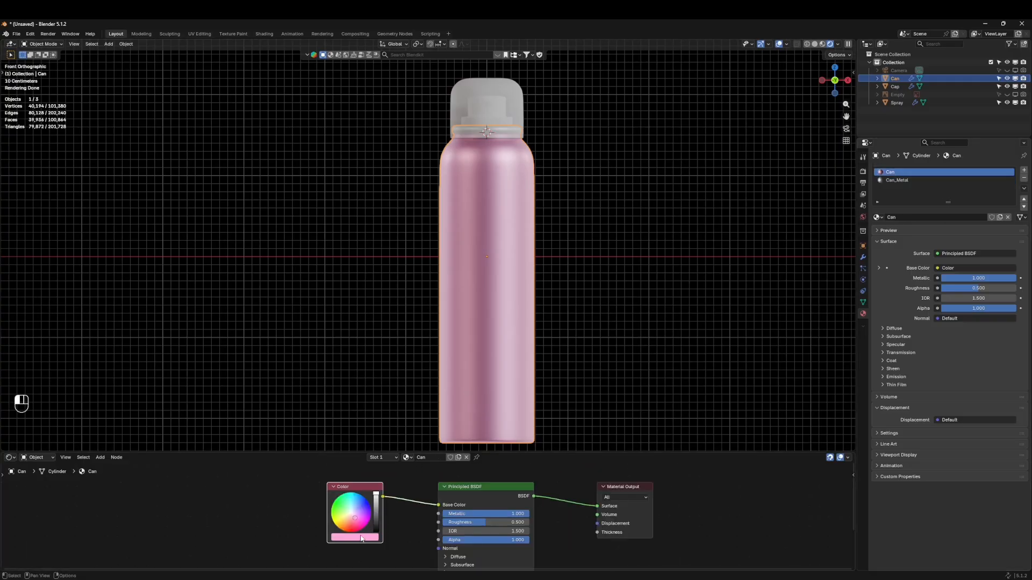
click(361, 539)
click(363, 525)
key(Return)
Paste the copied pink hex value into the Color node of the cap's material
click(488, 116)
click(398, 540)
click(401, 526)
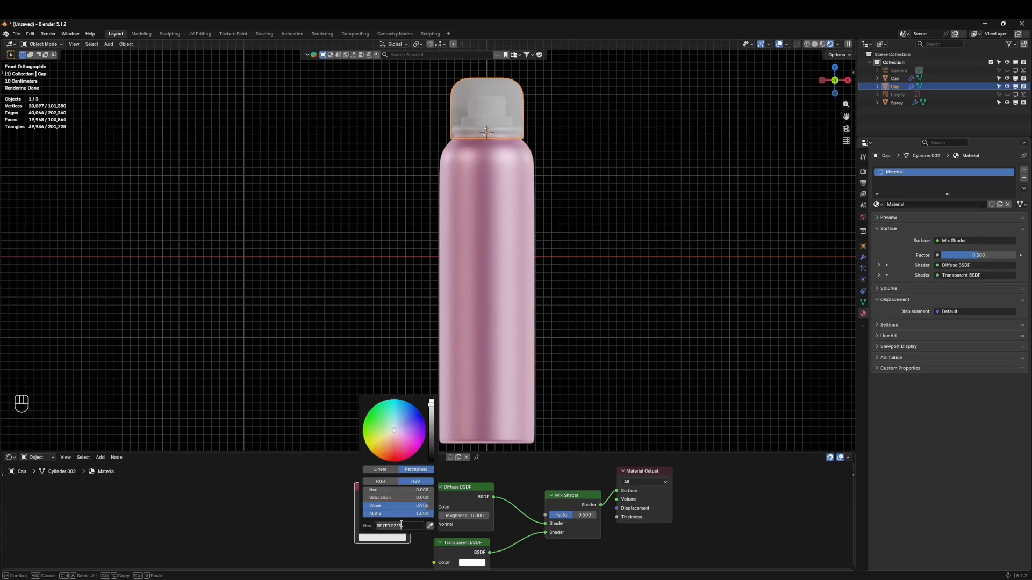
key(ctrl+v)
key(Return)
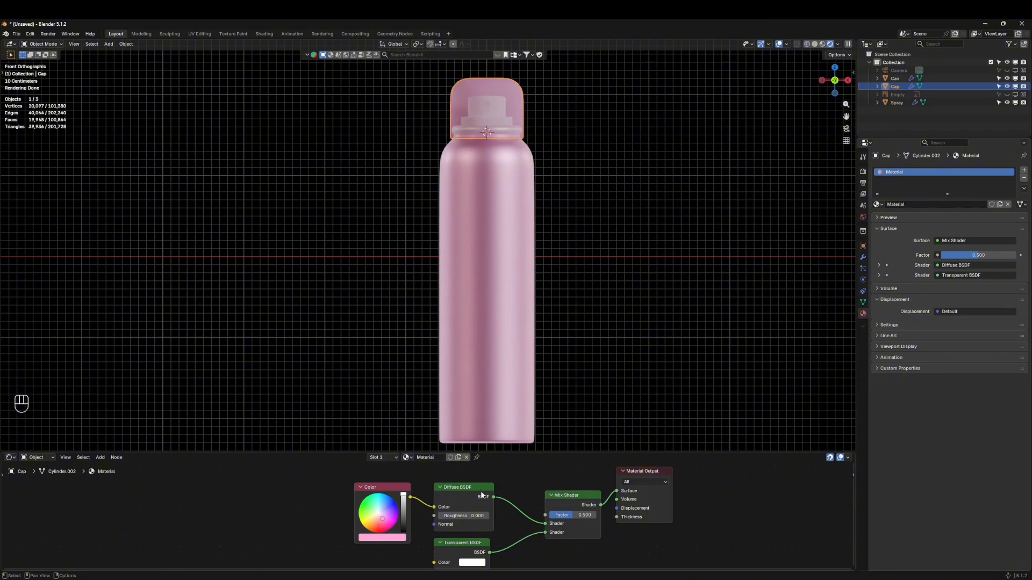
Set the Mix Shader's Factor in the cap's material to 0.300
middle_drag(440, 554, 436, 536)
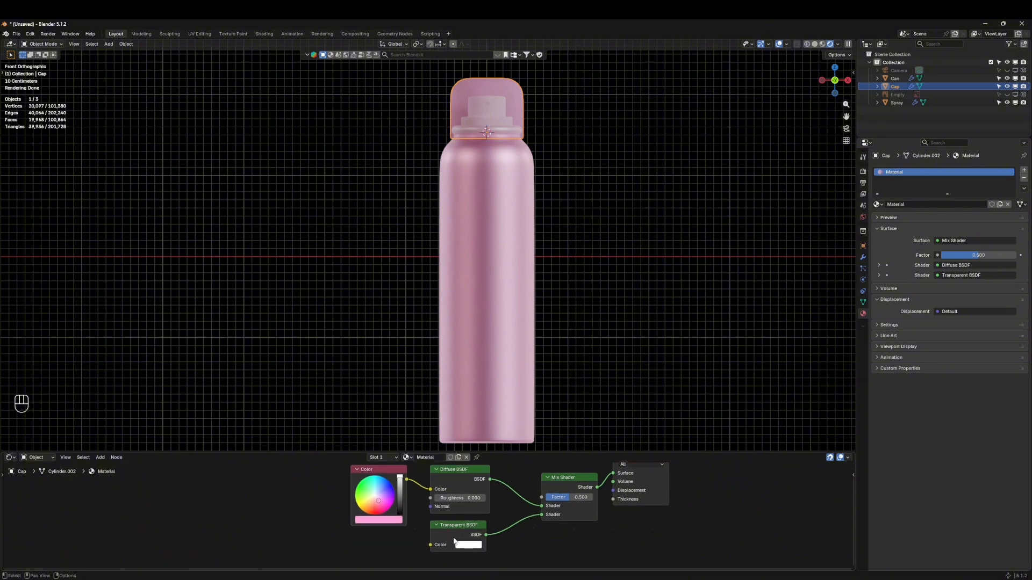
scroll(541, 524, up, 4)
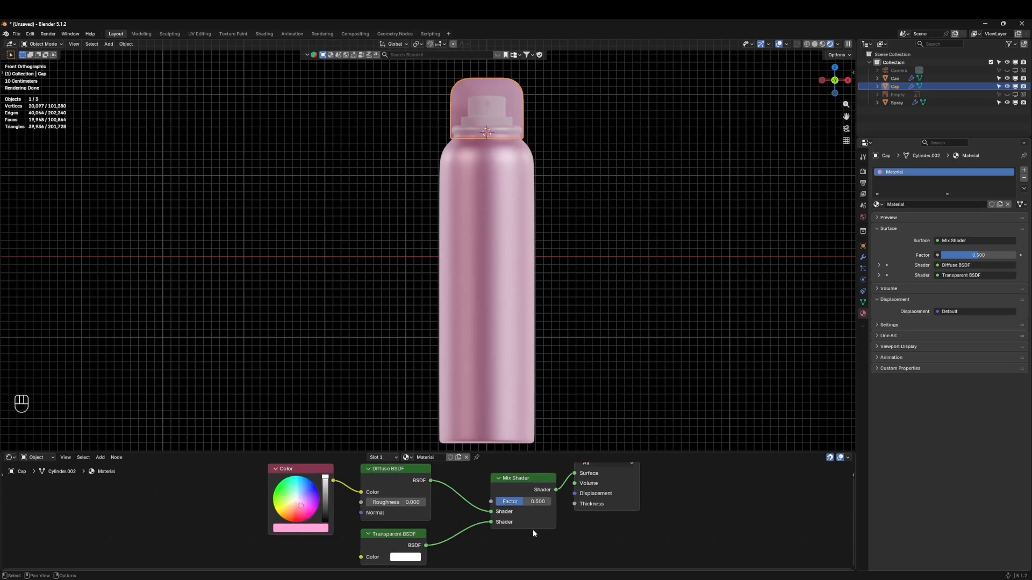
mouse_move(542, 497)
mouse_down()
mouse_move(553, 497)
mouse_move(538, 497)
mouse_up()
click(561, 496)
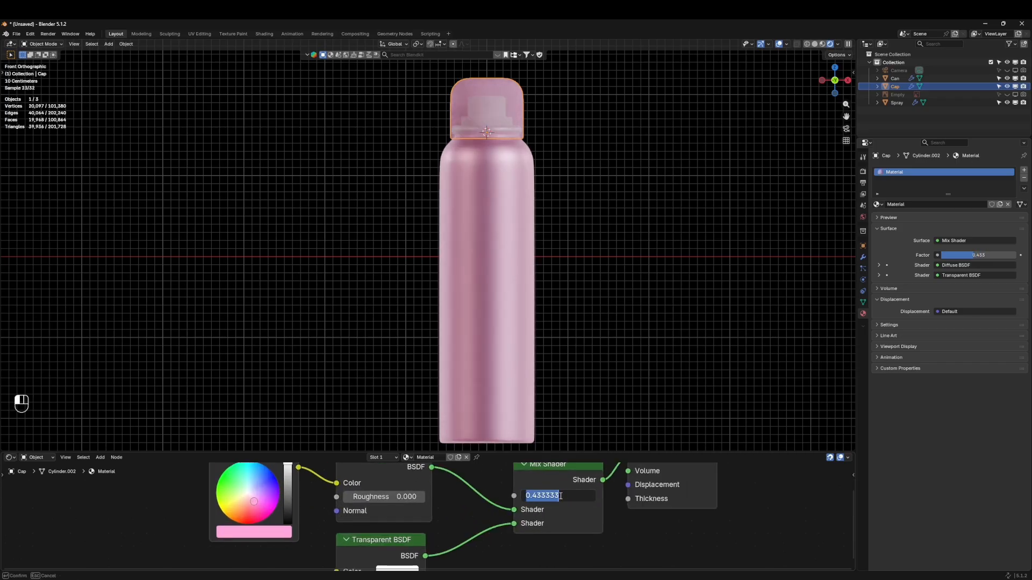
key(BackSpace)
text(.35)
key(Return)
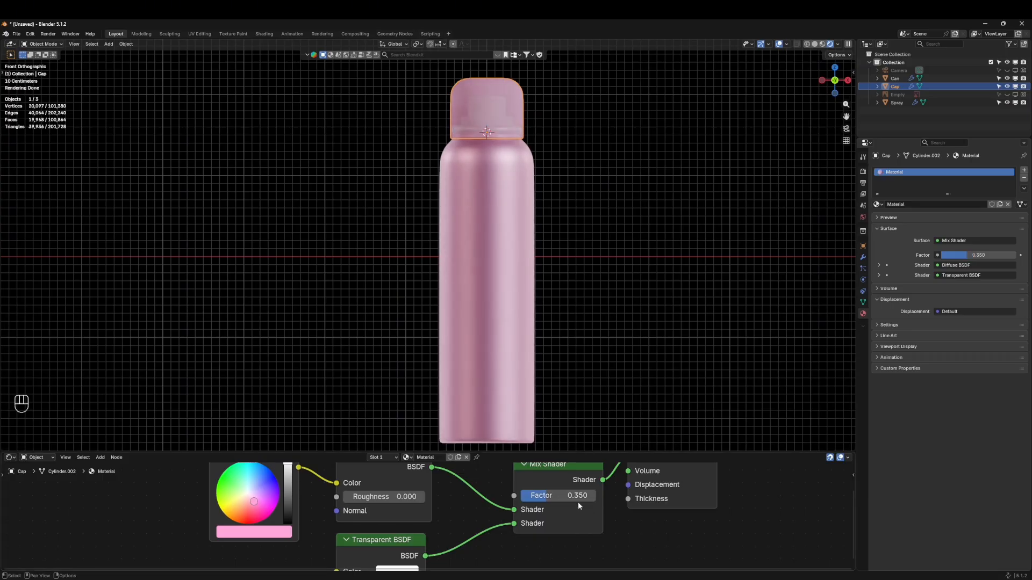
drag(579, 497, 544, 498)
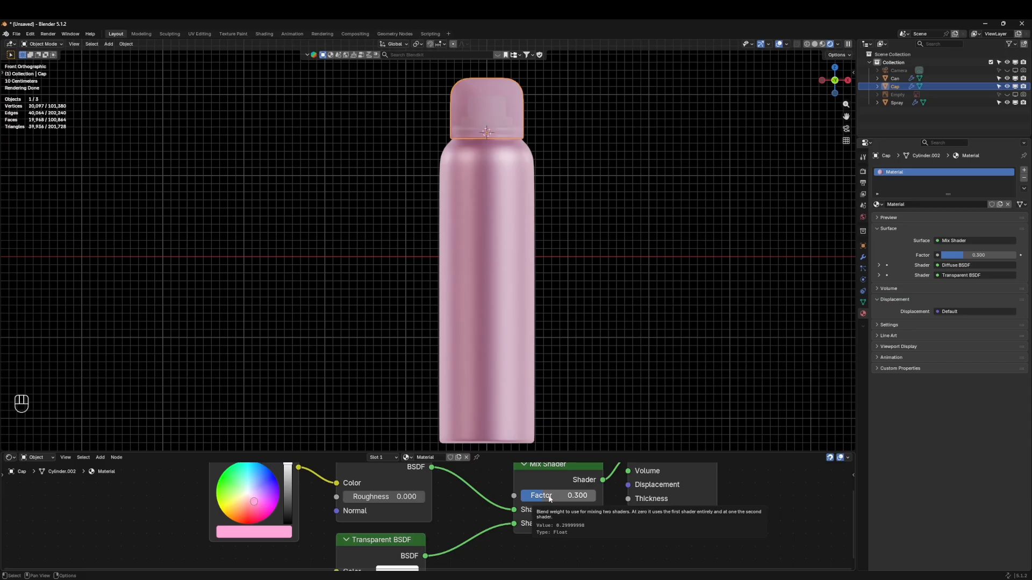
Deselect the cap, inspect the rendered bottle in perspective, and return to the front view
click(638, 190)
middle_drag(587, 339, 538, 253)
scroll(538, 253, down, 3)
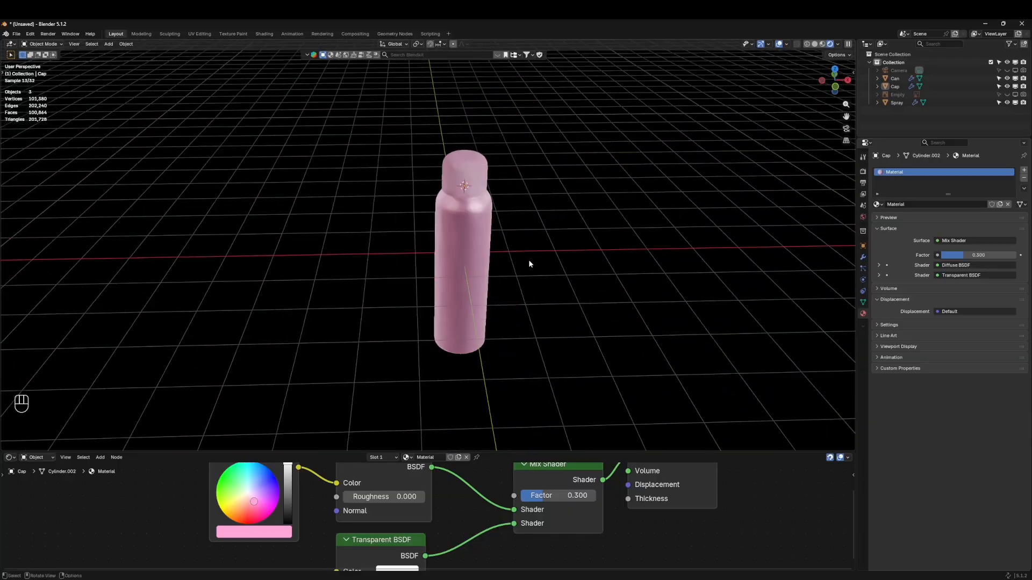
key(grave)
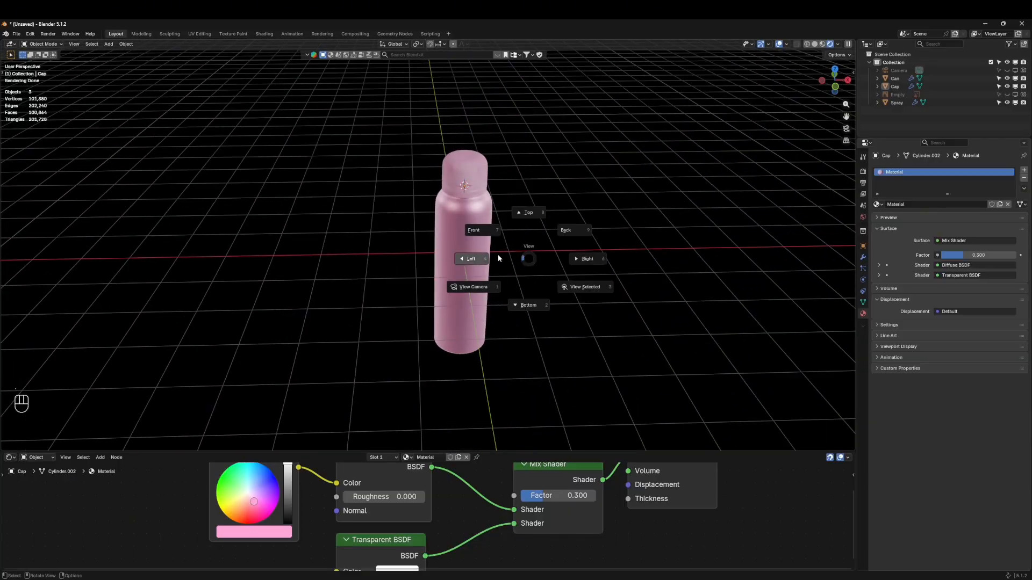
click(480, 231)
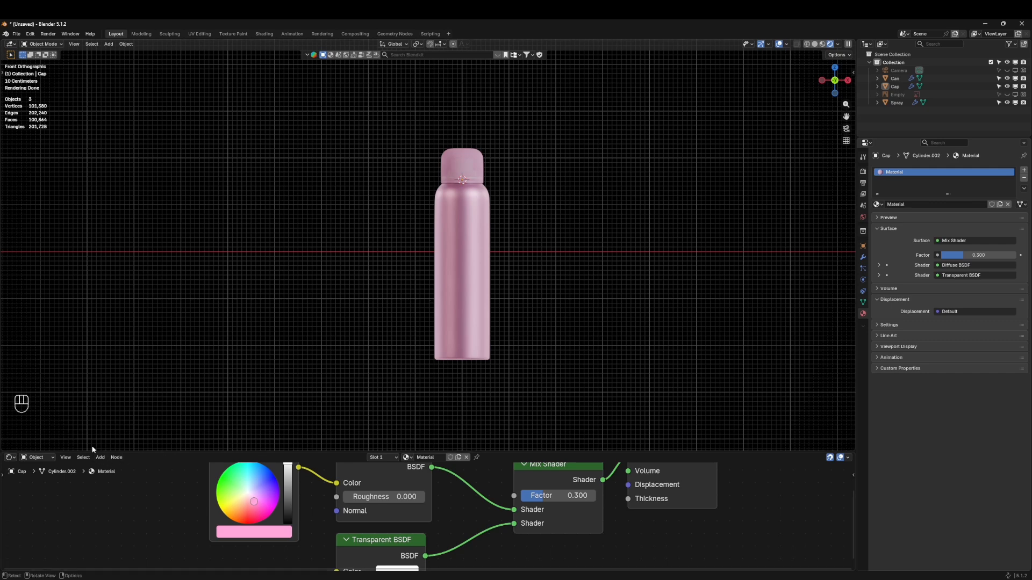
Select the can and move its Principled BSDF node closer to the Color node
click(478, 266)
key(Tab)
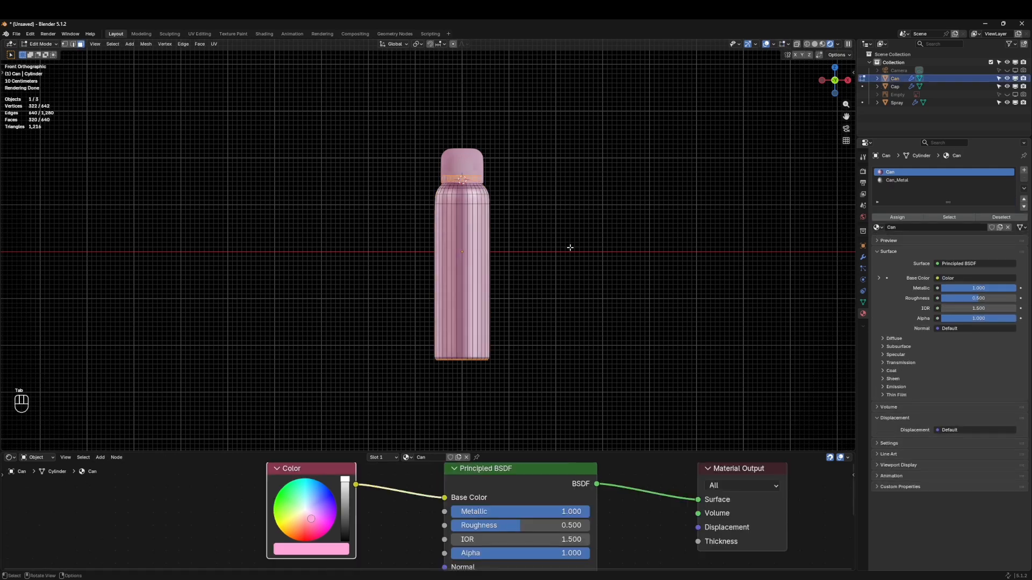
key(Tab)
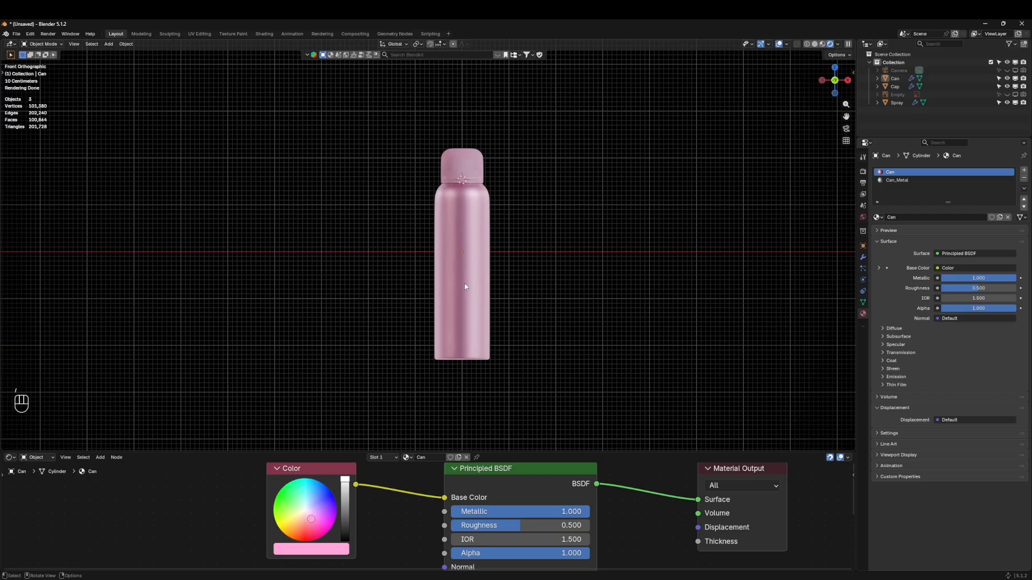
scroll(597, 504, down, 4)
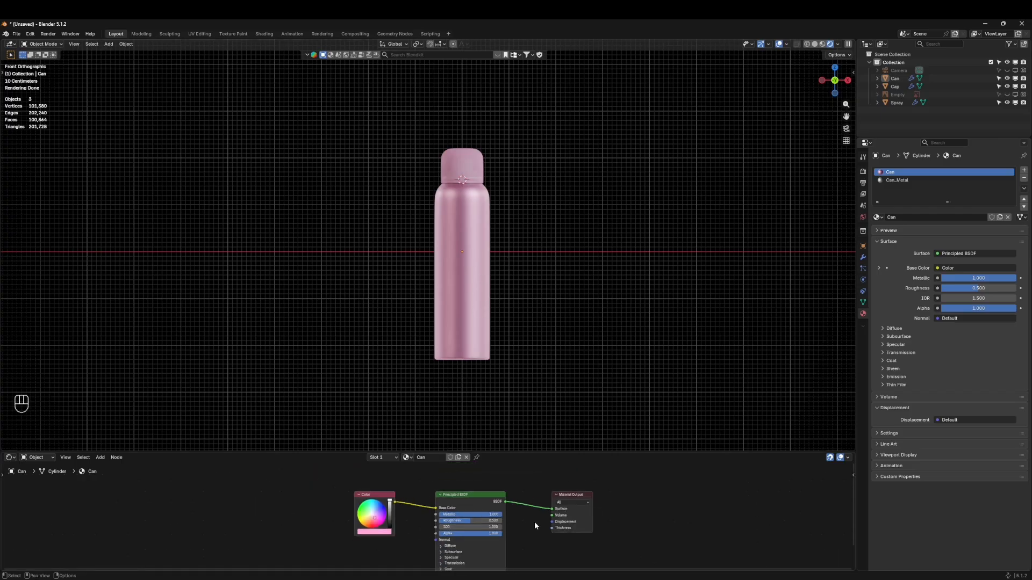
middle_drag(437, 510, 460, 510)
drag(461, 509, 432, 510)
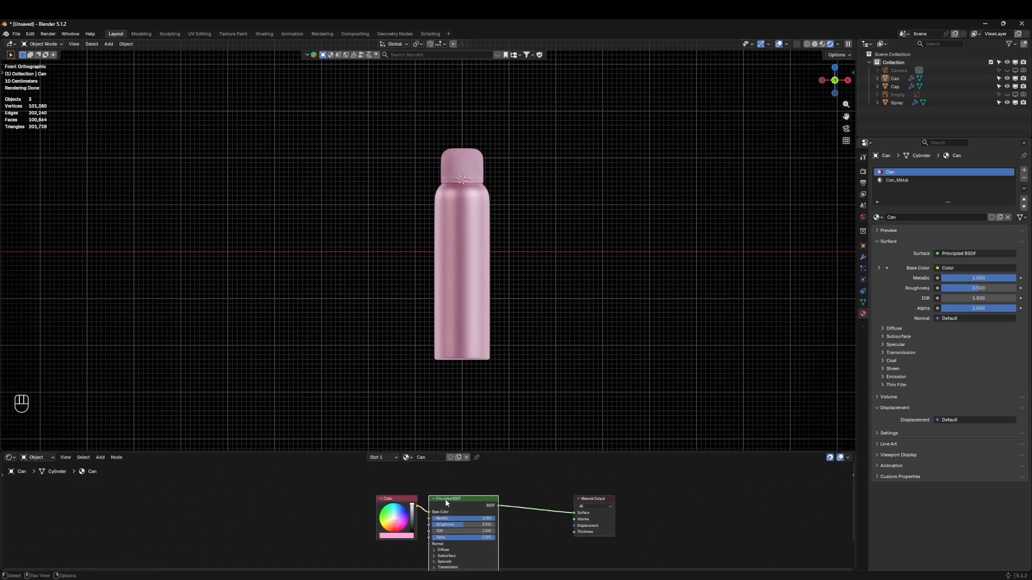
Add an Image Texture node with Mapping and Texture Coordinate nodes to the can's material and arrange them in a row above the shader
middle_drag(473, 472, 499, 529)
key(shift+a)
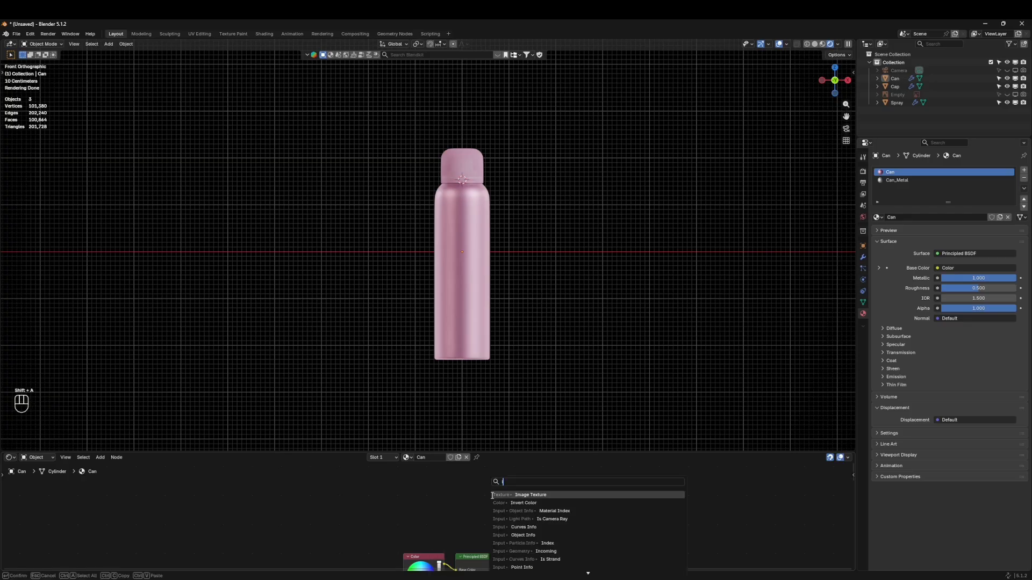
text(ima)
click(517, 493)
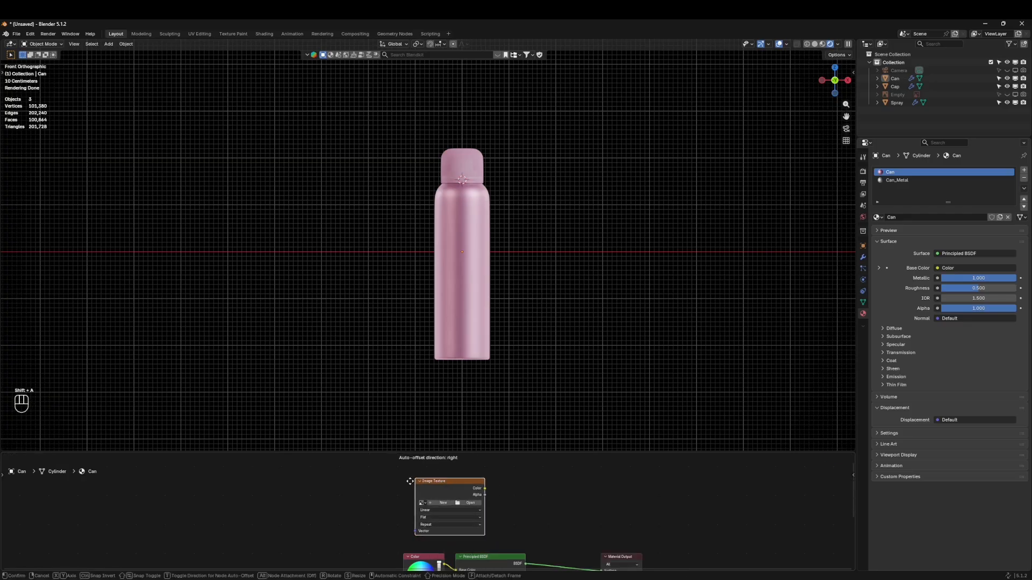
click(442, 483)
key(ctrl+t)
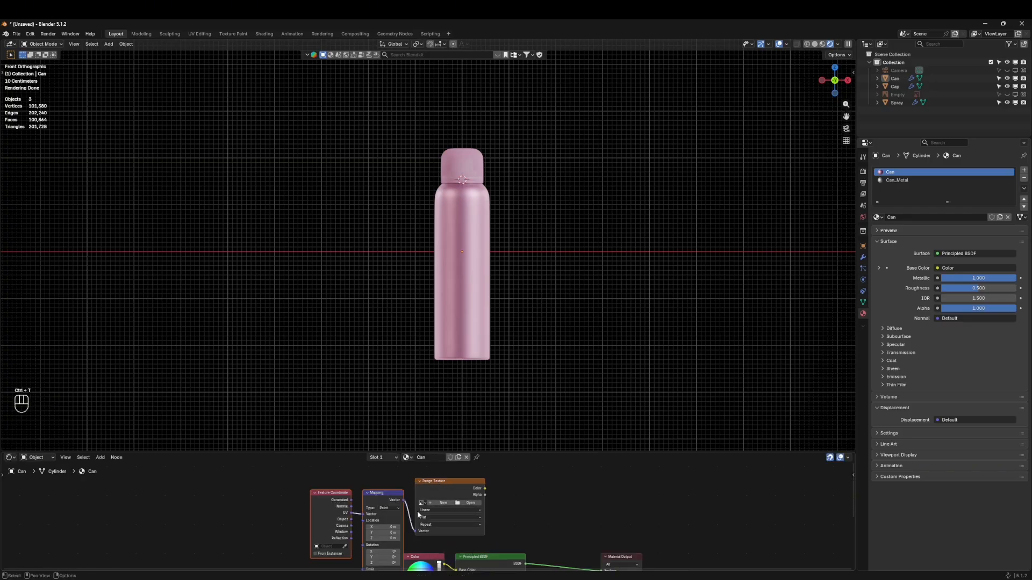
drag(383, 495, 444, 501)
drag(450, 482, 404, 482)
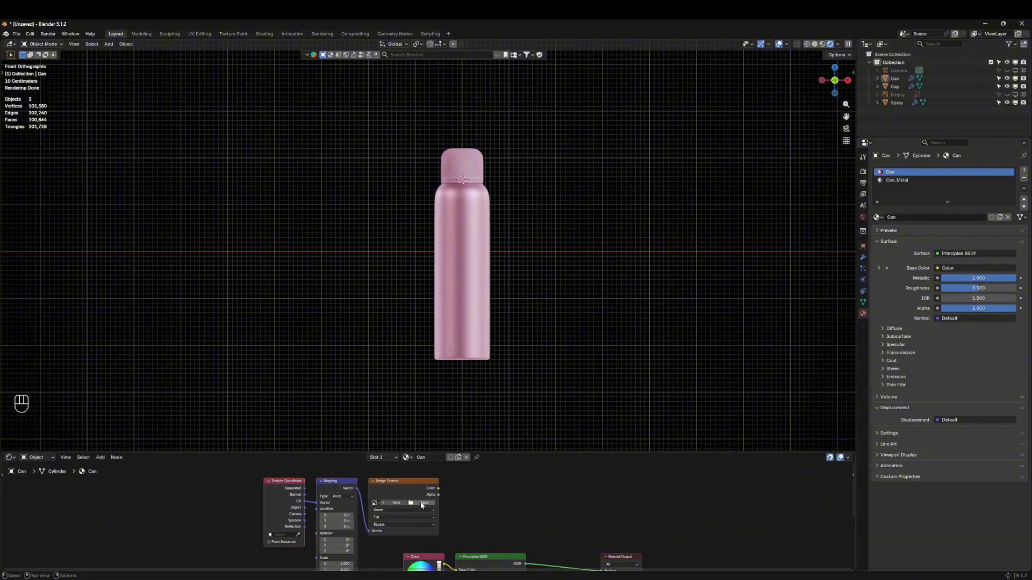
click(423, 504)
click(452, 385)
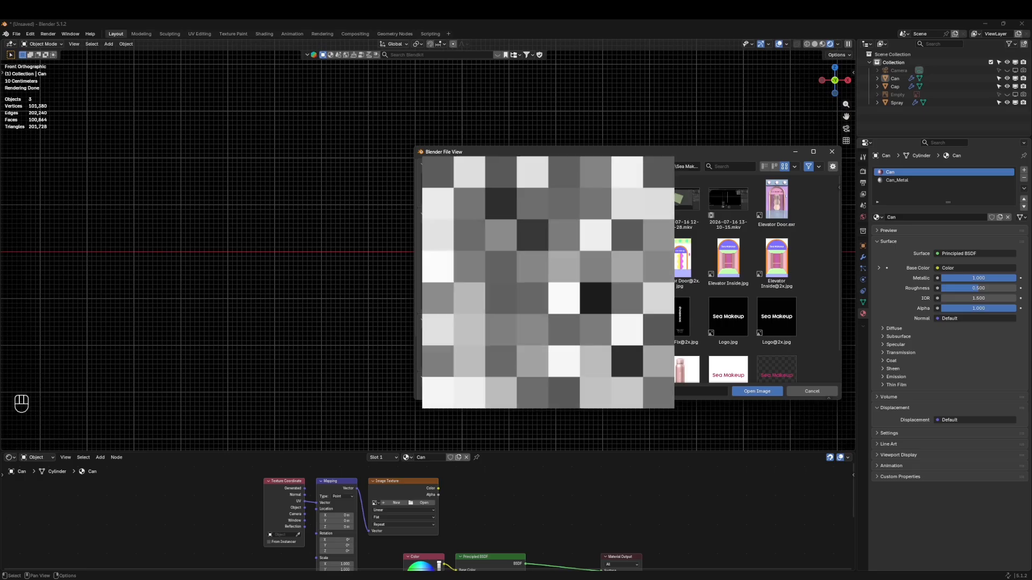
scroll(773, 305, down, 2)
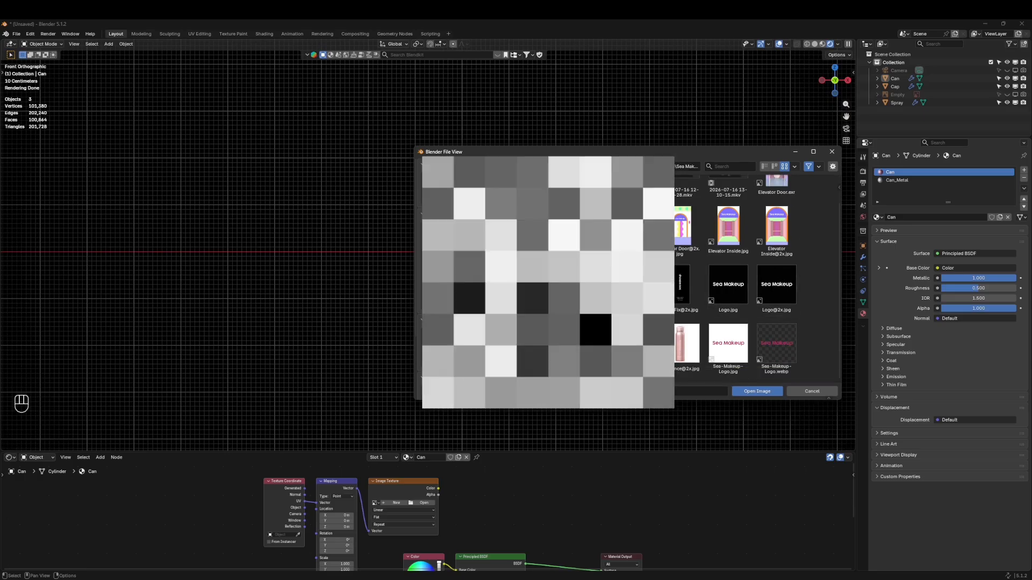
double_click(689, 299)
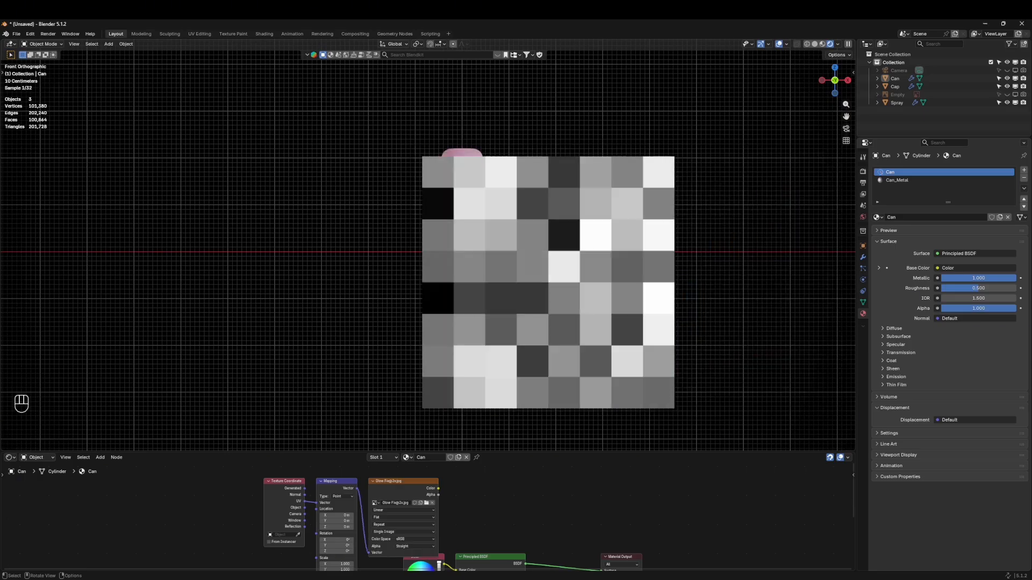
mouse_move(529, 521)
middle_down()
mouse_move(507, 502)
mouse_move(514, 521)
middle_up()
drag(274, 472, 378, 494)
drag(379, 488, 379, 476)
Insert a Mix Shader node between the can's Principled BSDF and the Material Output
key(shift+a)
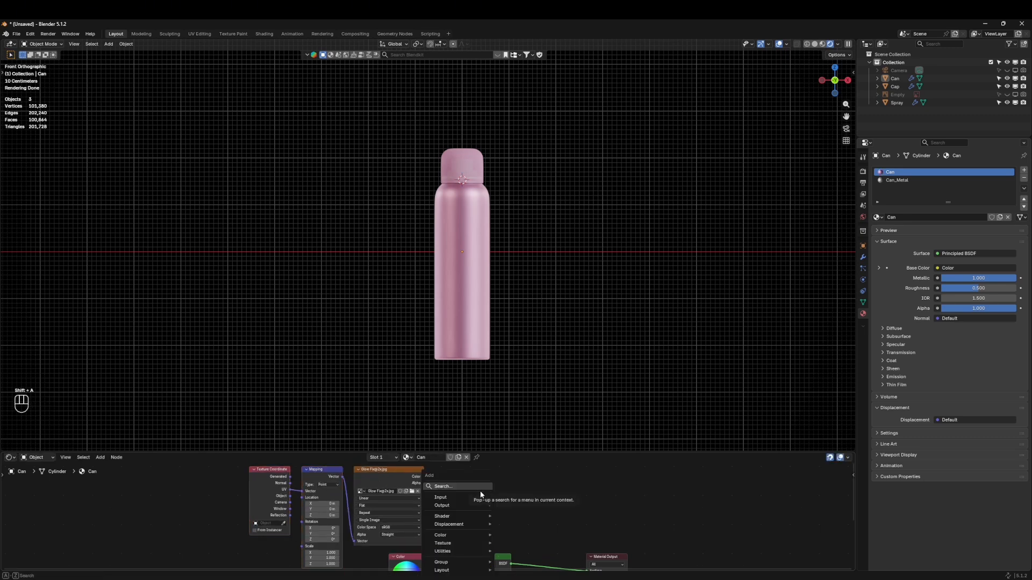
text(mixs)
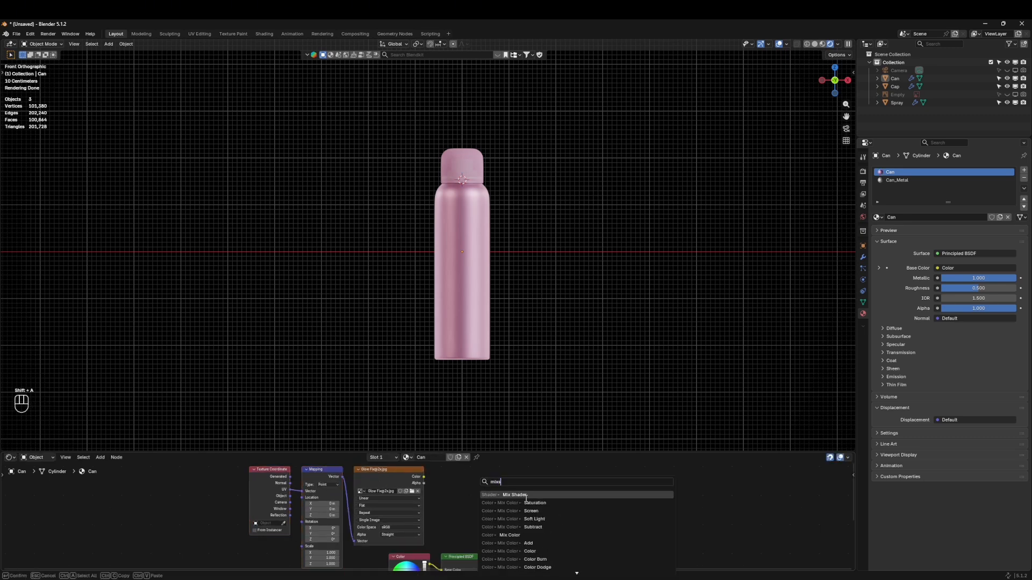
key(Return)
click(538, 542)
middle_drag(590, 541, 576, 508)
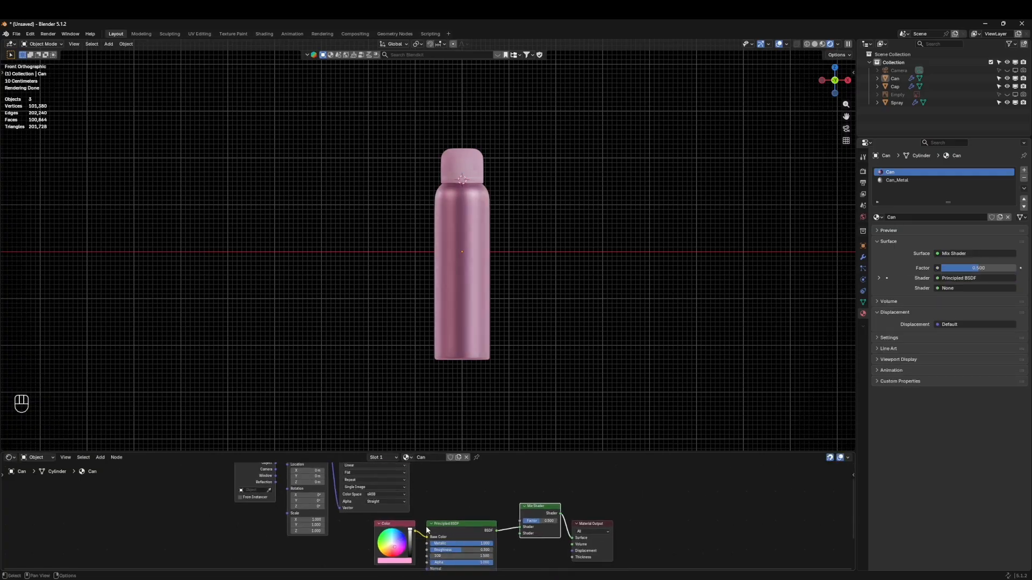
Connect the Image Texture's Color output to the Mix Shader's Factor input
middle_drag(428, 535, 383, 505)
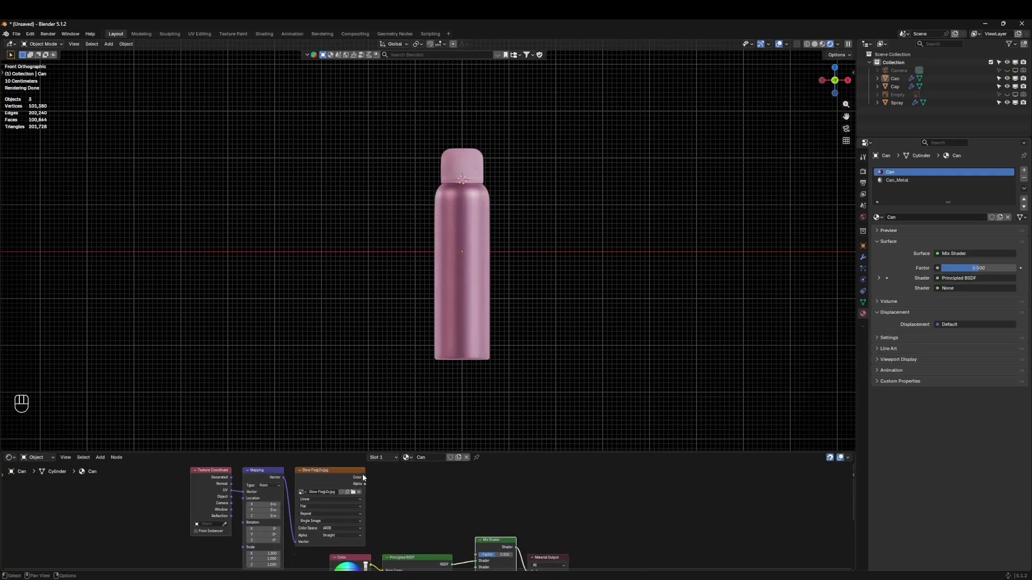
drag(366, 480, 476, 515)
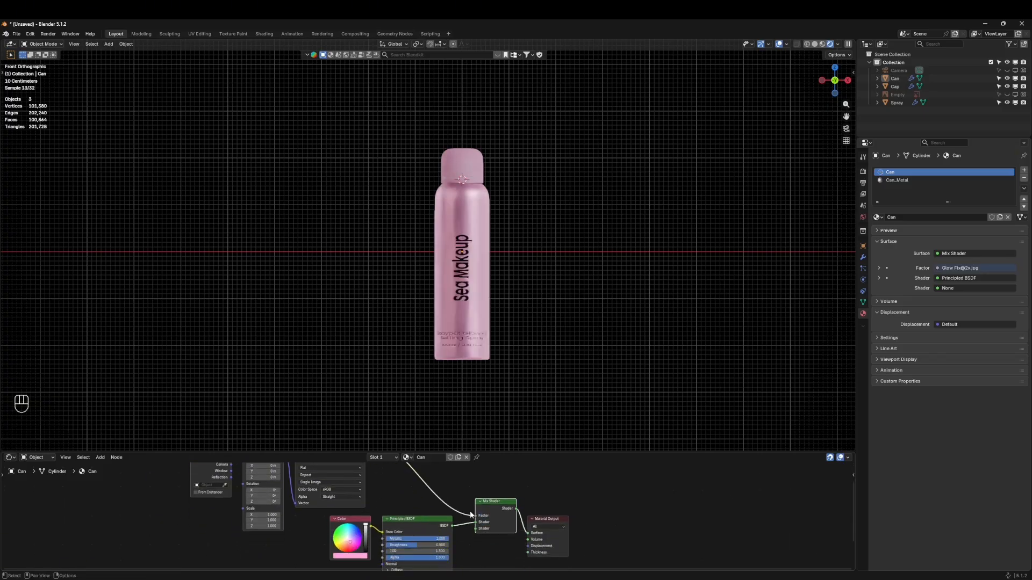
middle_drag(586, 542, 614, 500)
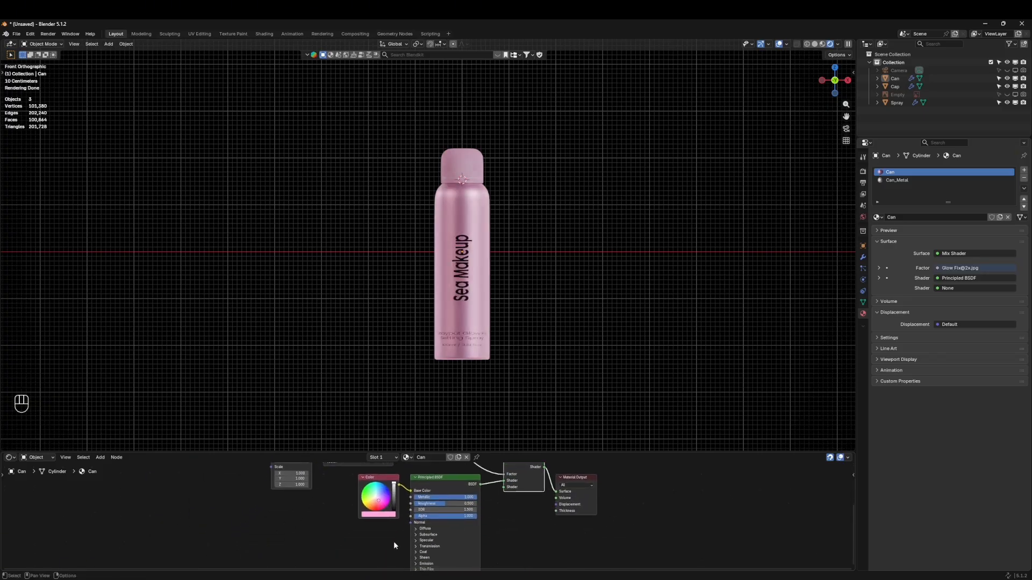
Duplicate the Color and Principled BSDF nodes below the originals and connect the copied BSDF to the Mix Shader's second Shader input
key(shift+d)
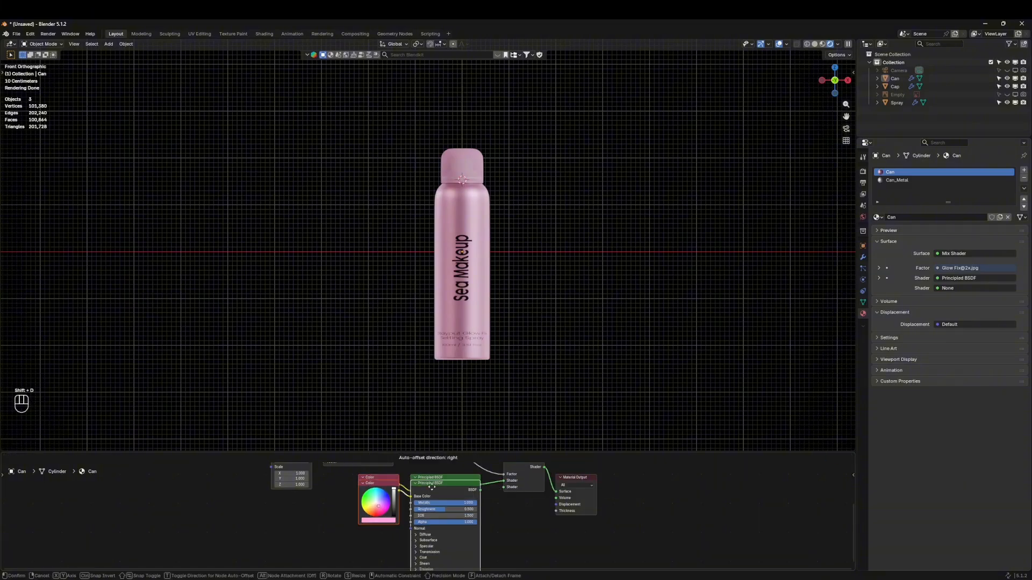
click(435, 534)
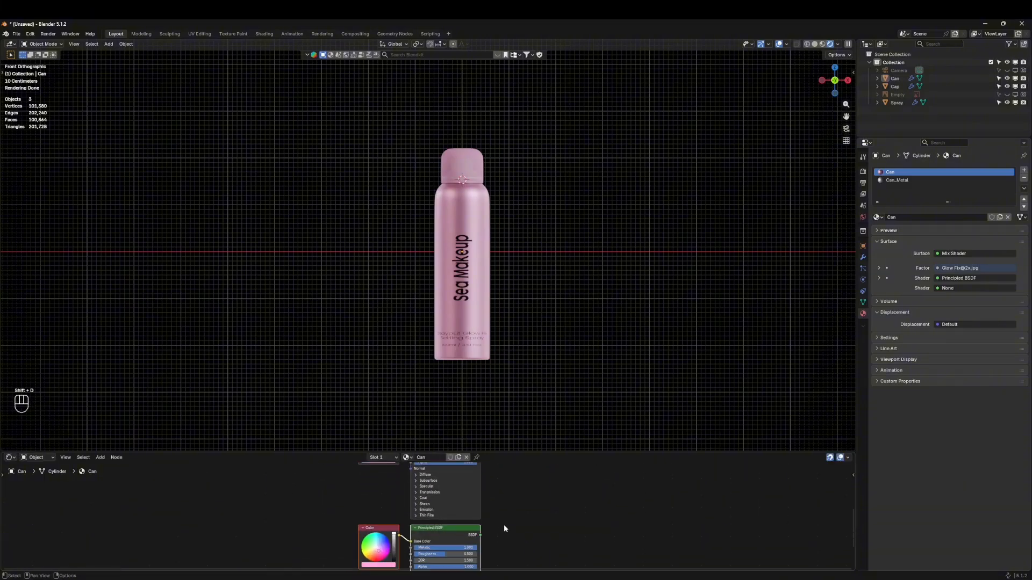
drag(480, 535, 505, 500)
middle_drag(509, 523, 522, 480)
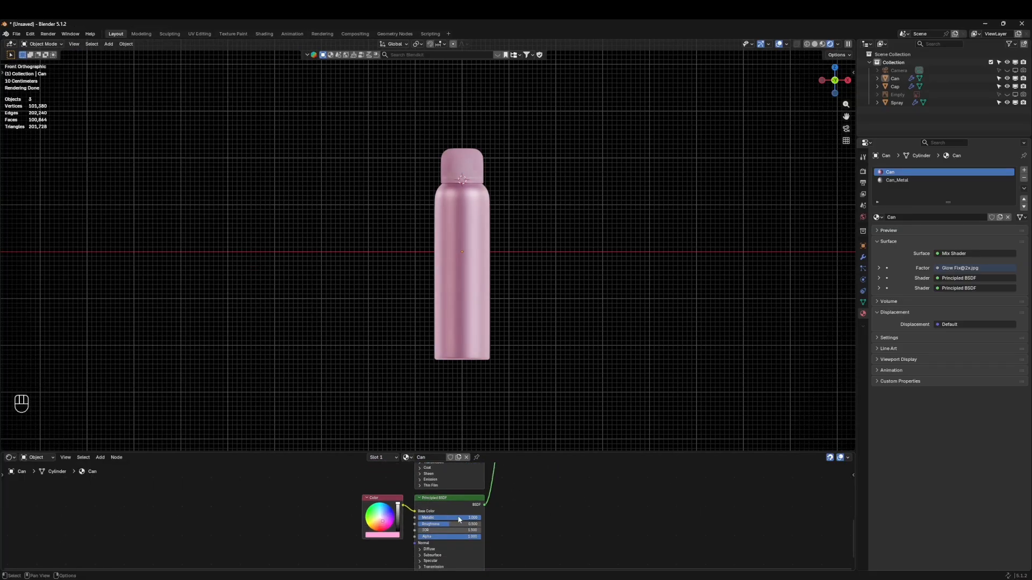
Set the duplicated Color node's hex value to #7B041DFF
click(388, 535)
click(393, 527)
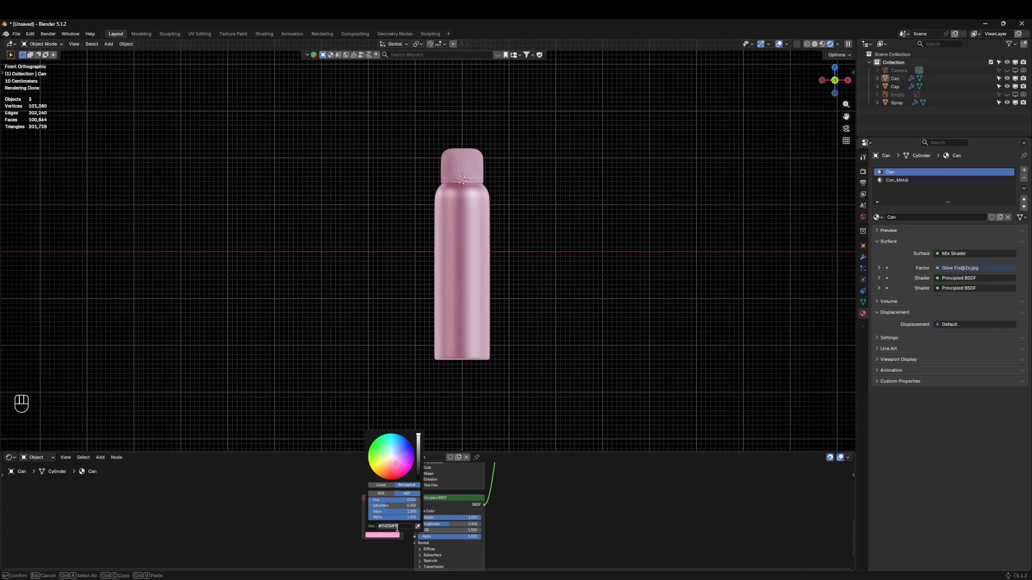
text(#7B041DFF)
key(Return)
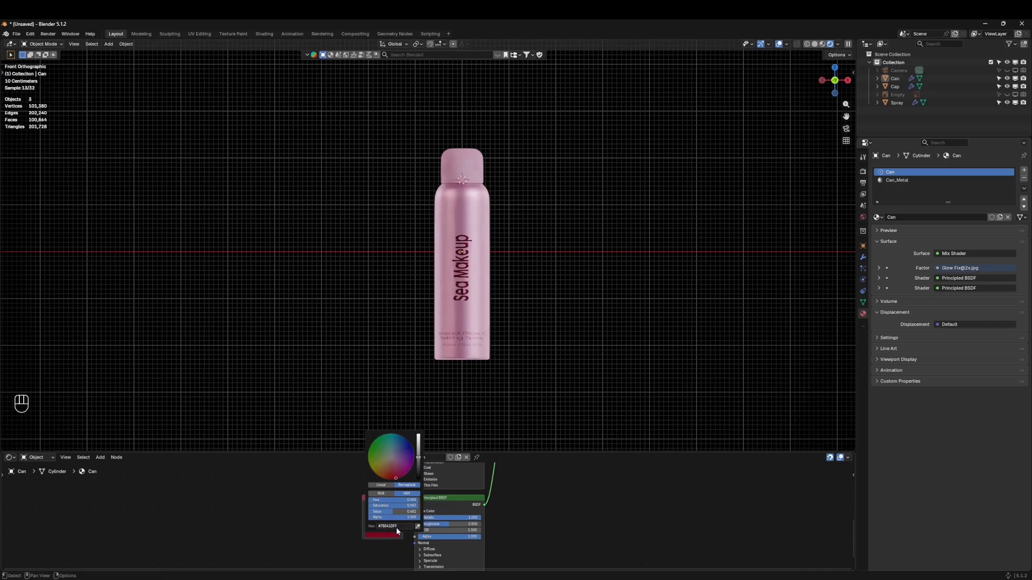
Inspect the rendered label on the can in perspective and front view, along with the duplicated material nodes
scroll(470, 251, up, 3)
scroll(474, 285, down, 2)
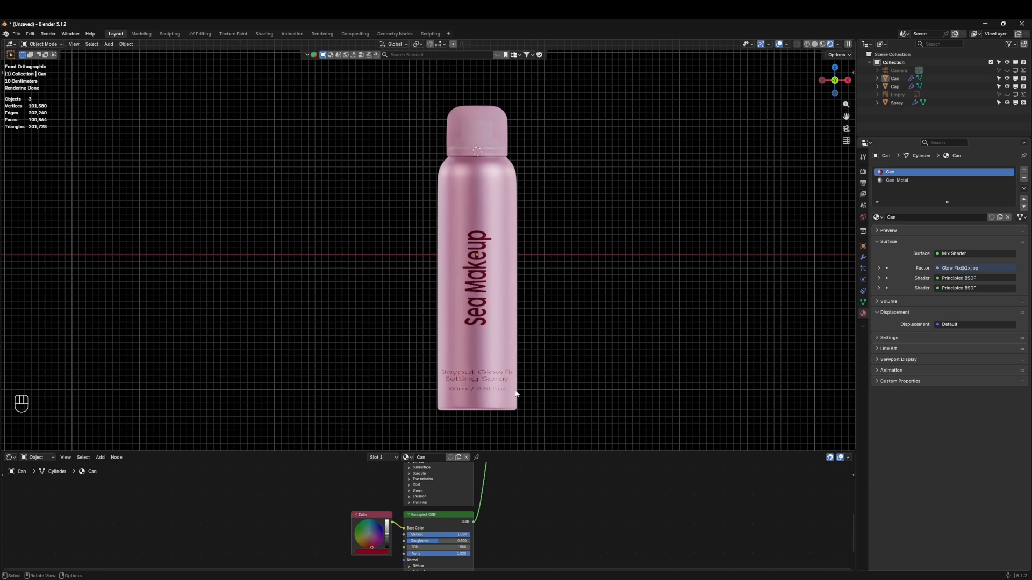
middle_drag(487, 344, 595, 305)
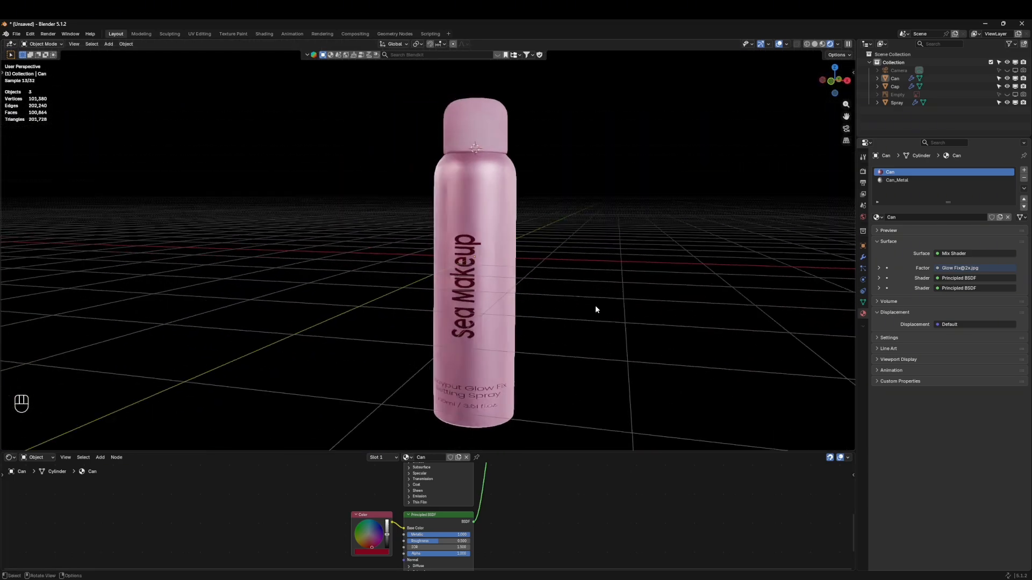
key(grave)
click(549, 260)
middle_drag(483, 544, 483, 508)
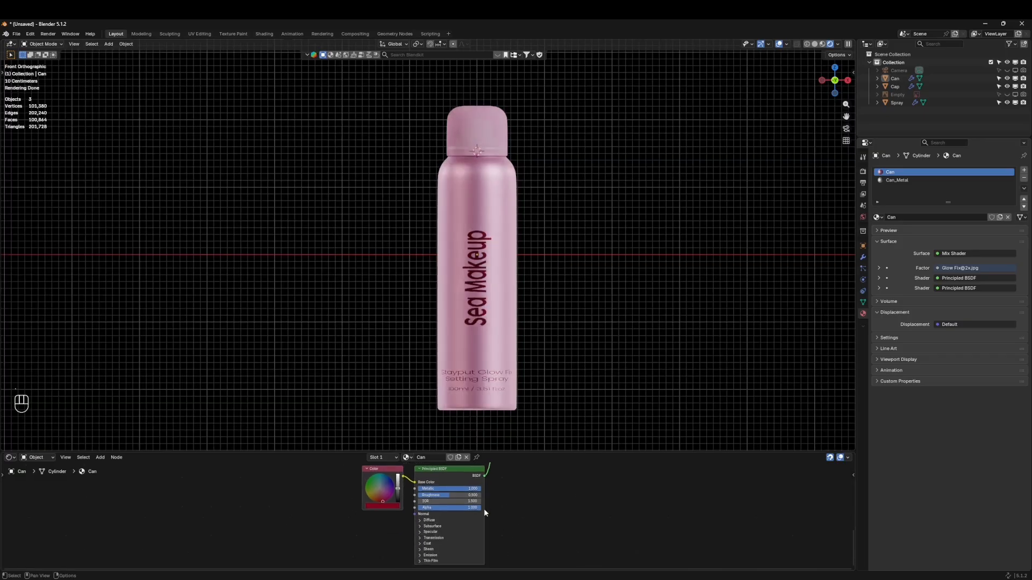
scroll(484, 508, up, 2)
scroll(556, 473, down, 3)
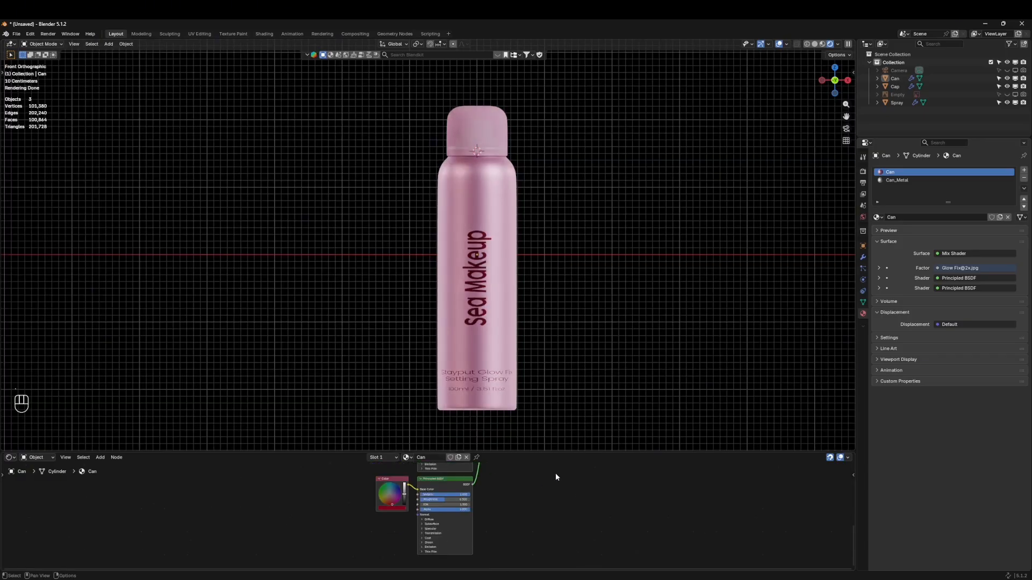
Select the can and change the Shader Editor area to the UV Editor
click(499, 324)
middle_drag(317, 461, 438, 503)
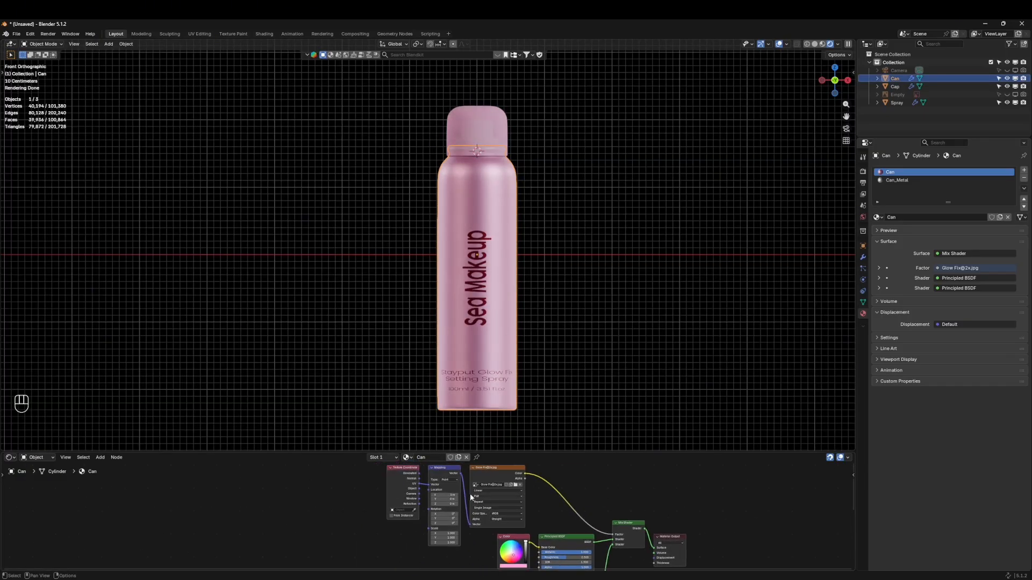
scroll(470, 497, up, 3)
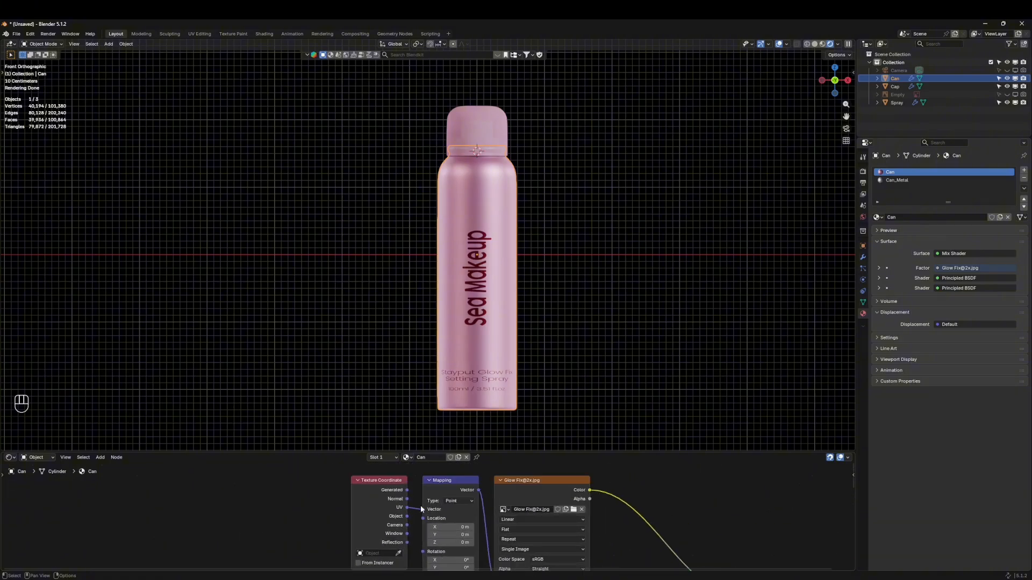
click(9, 458)
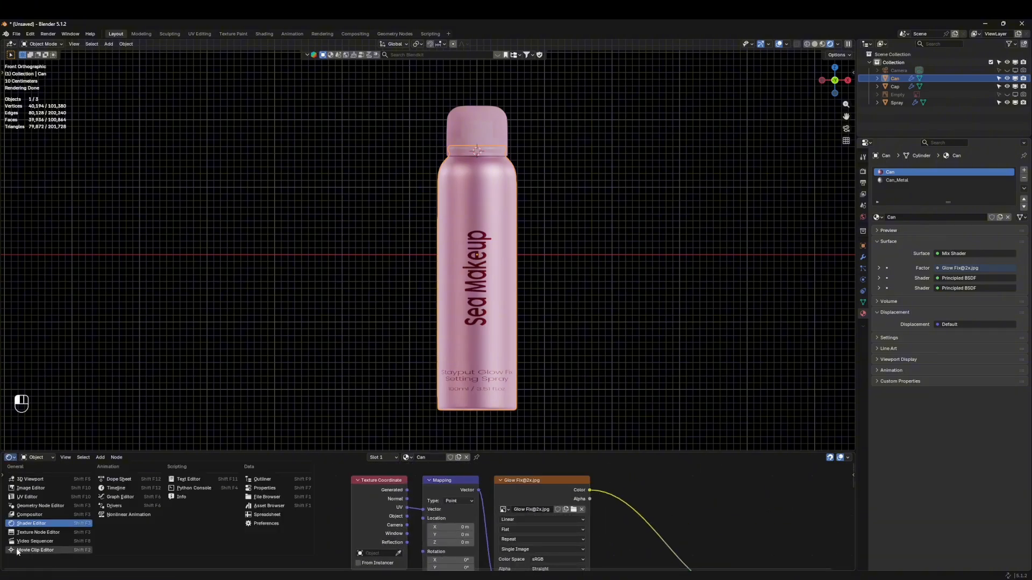
click(31, 500)
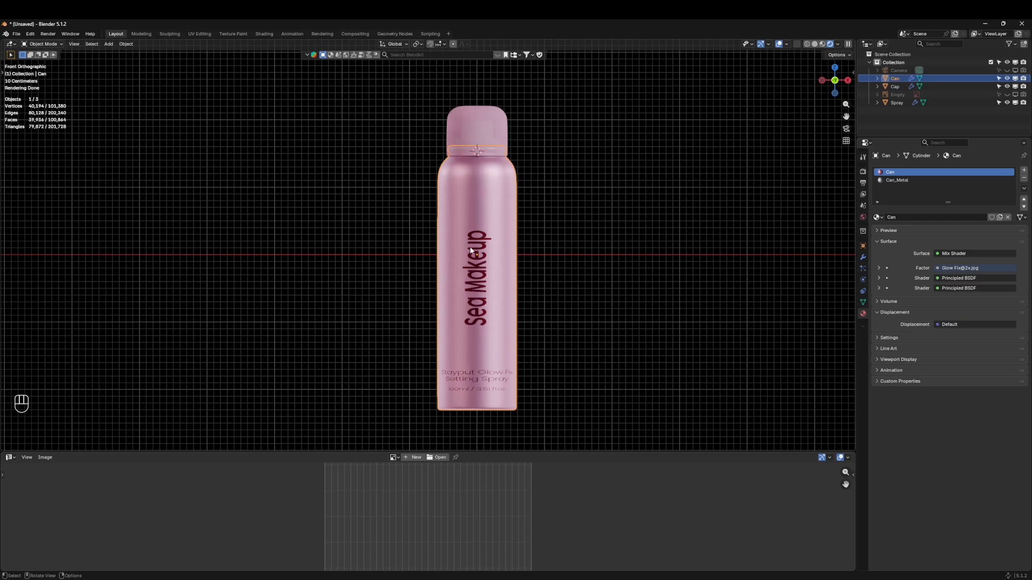
Isolate the can in local view, frame it and enter Edit Mode
key(KP_Divide)
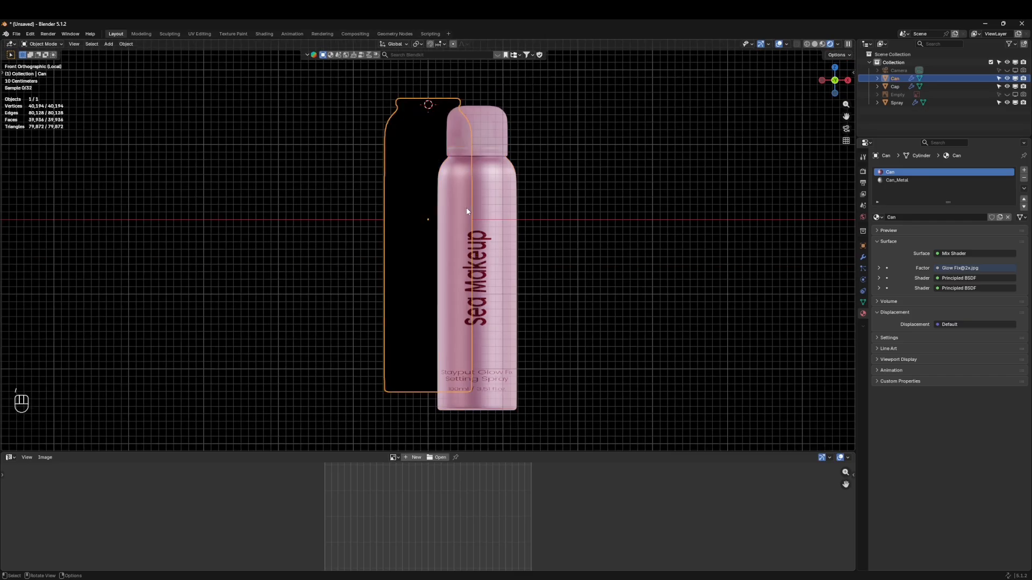
key(KP_Decimal)
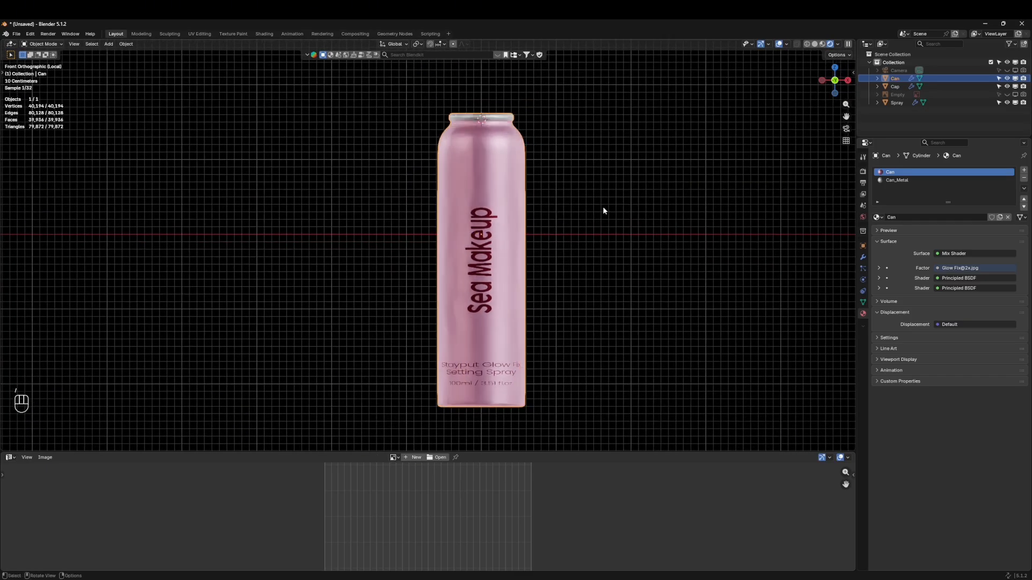
key(Tab)
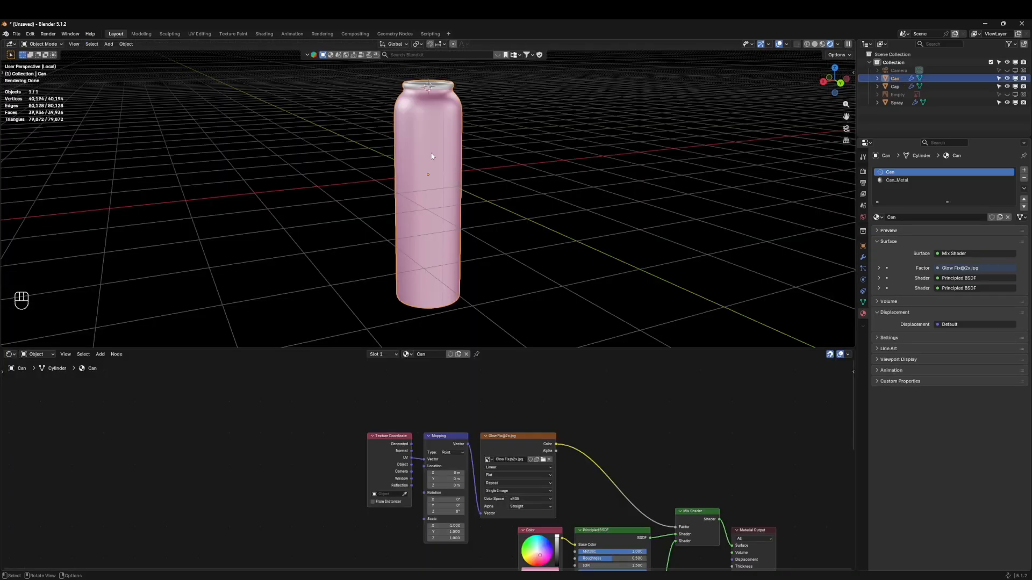
key(Tab)
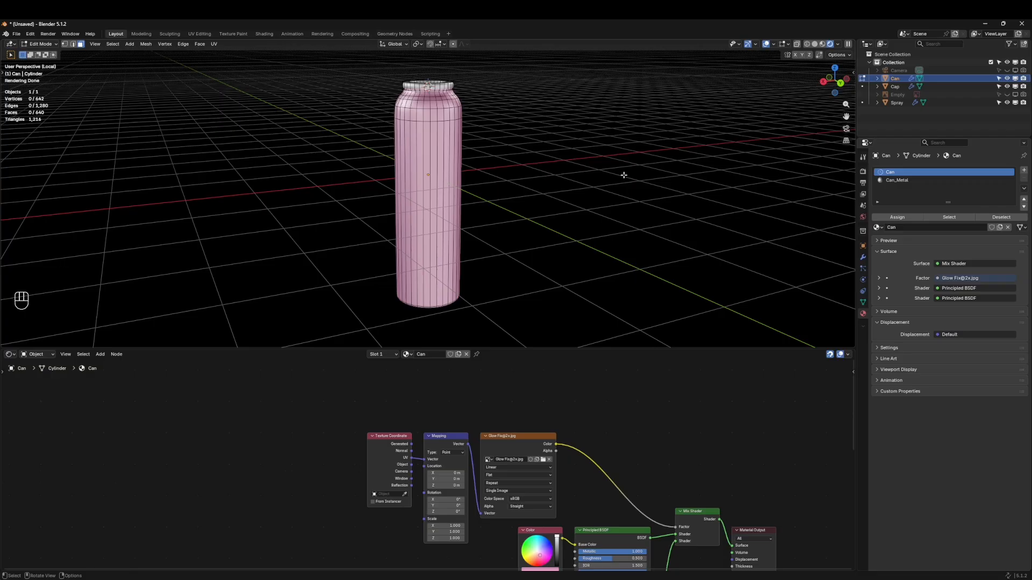
Box-select the can's visible faces in the front view
key(grave)
click(492, 151)
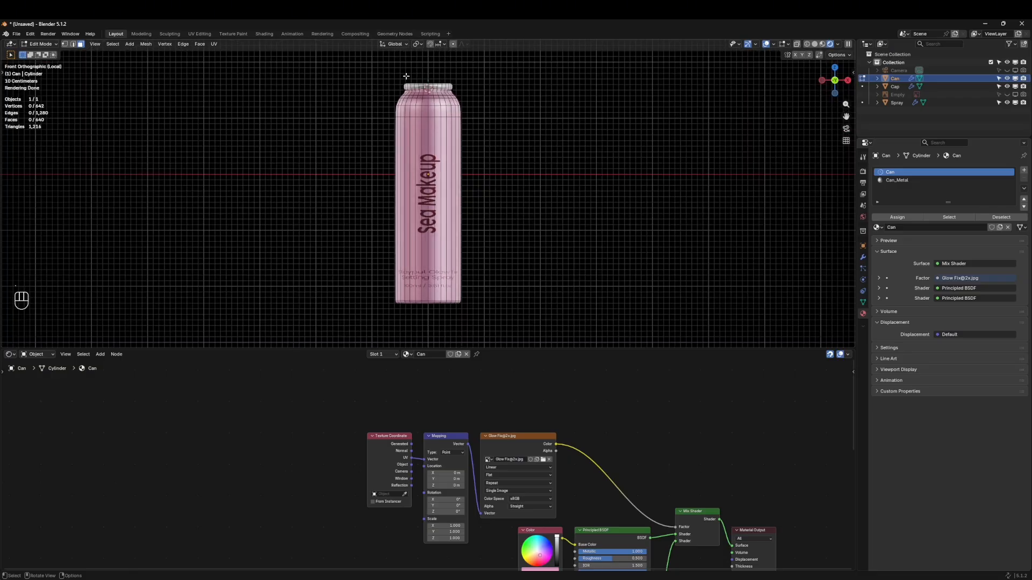
drag(357, 73, 513, 331)
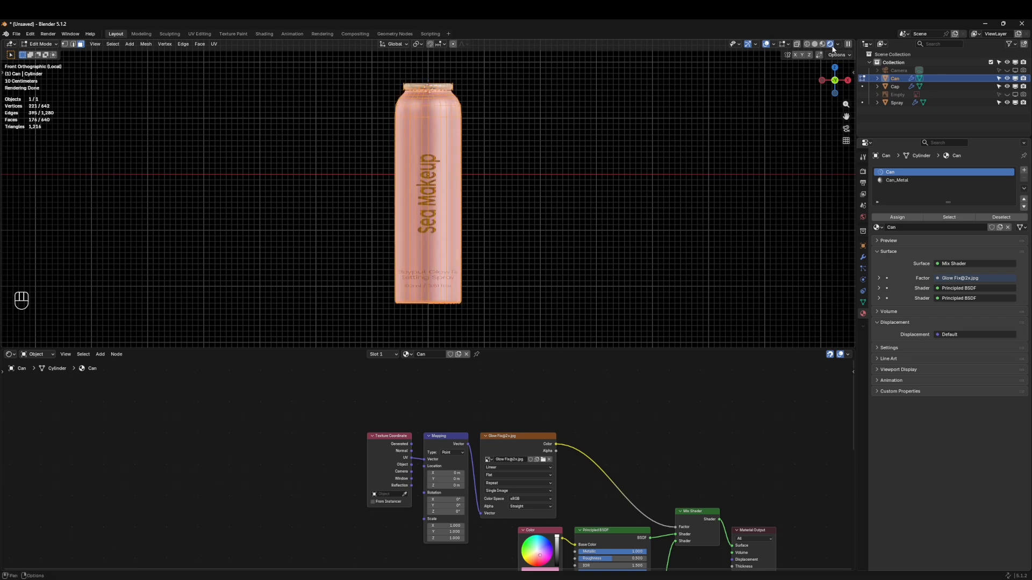
In the back view, switch to edge selection and select the vertical edge loop down the centre of the can's back
click(848, 82)
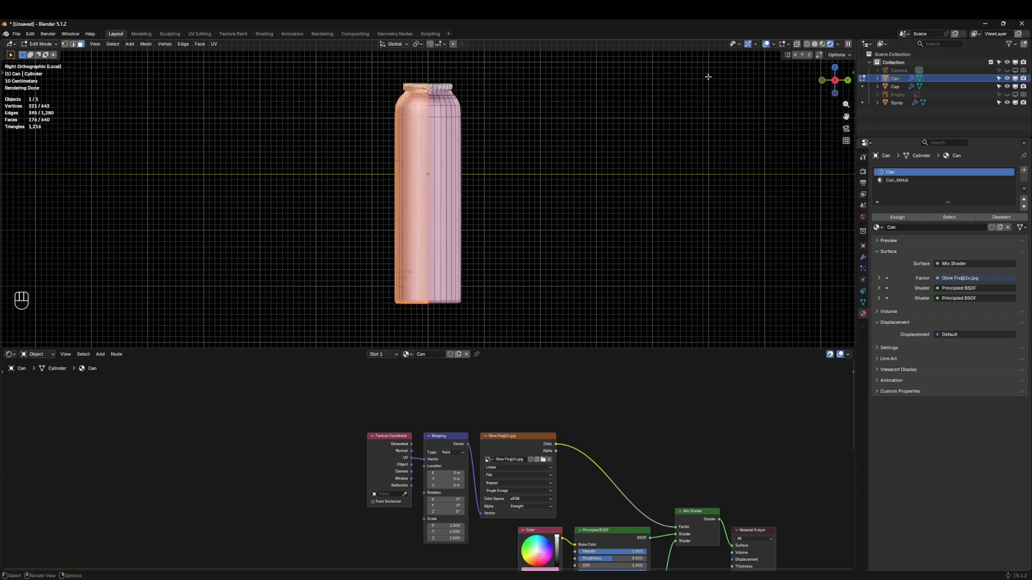
click(847, 80)
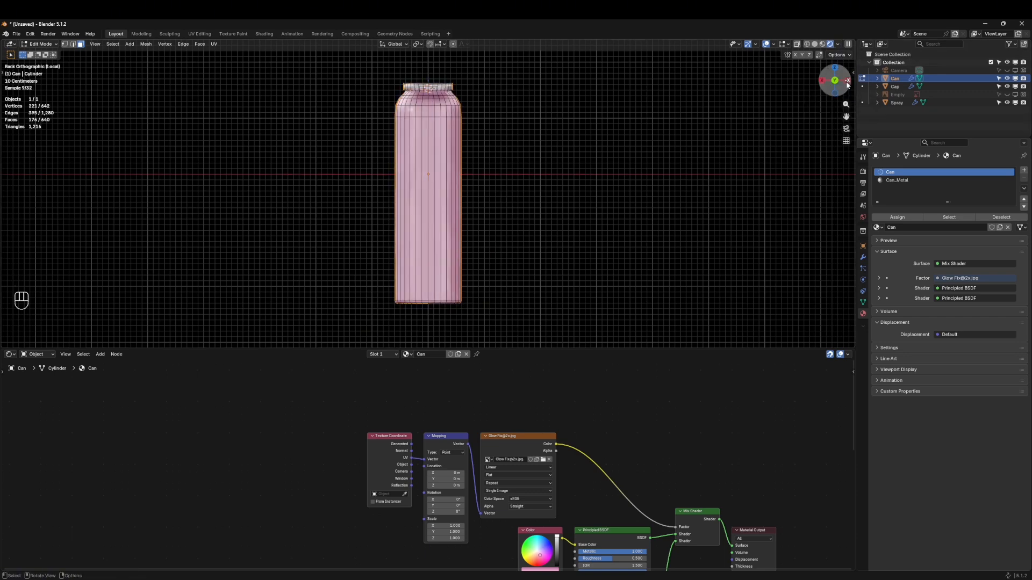
alt+click(428, 102)
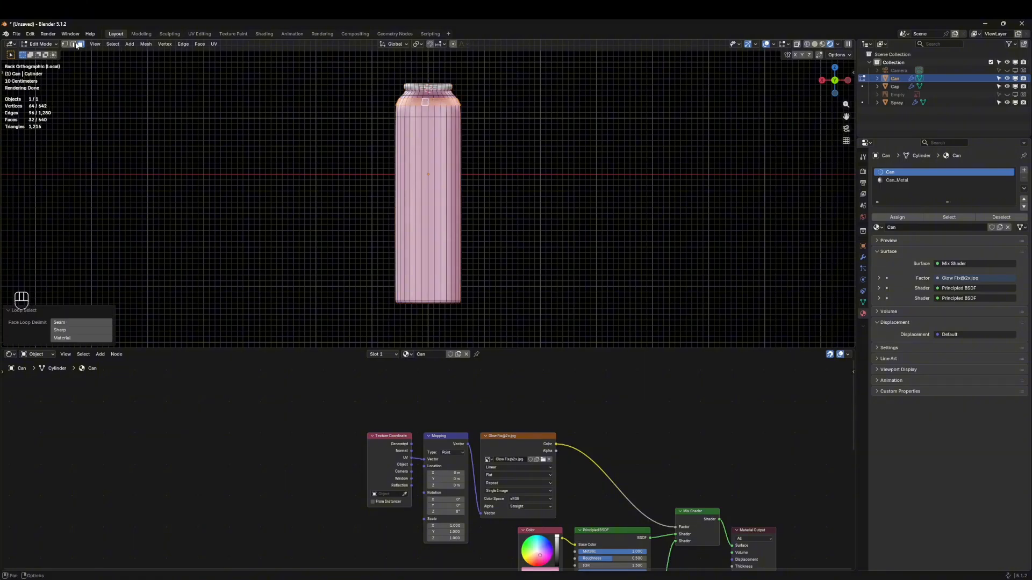
alt+click(428, 131)
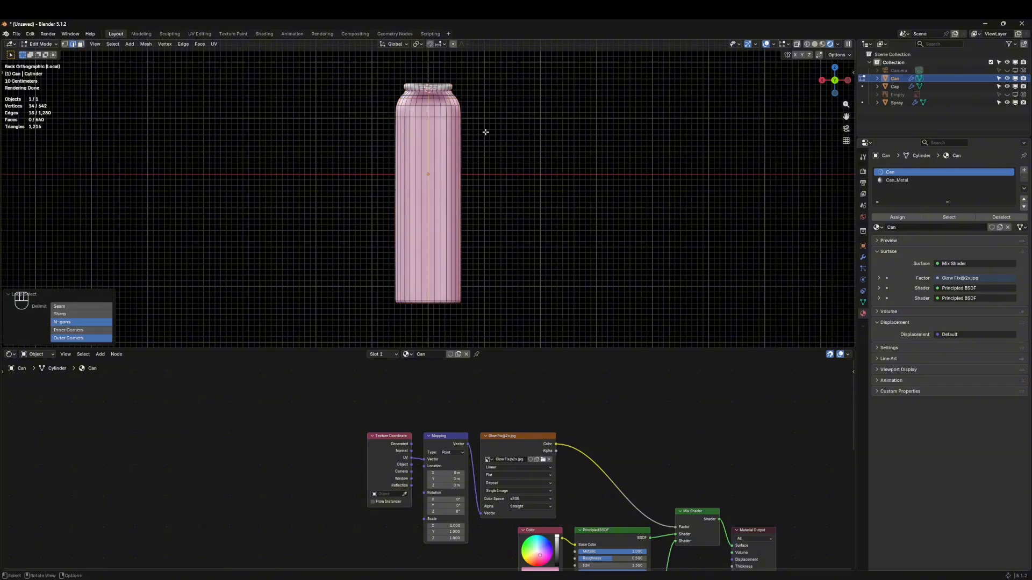
Turn on X-ray and add the horizontal edge loop at the can's neck, inside the rim, to the selection
middle_drag(429, 99, 493, 263)
scroll(454, 88, up, 4)
middle_drag(466, 195, 497, 126)
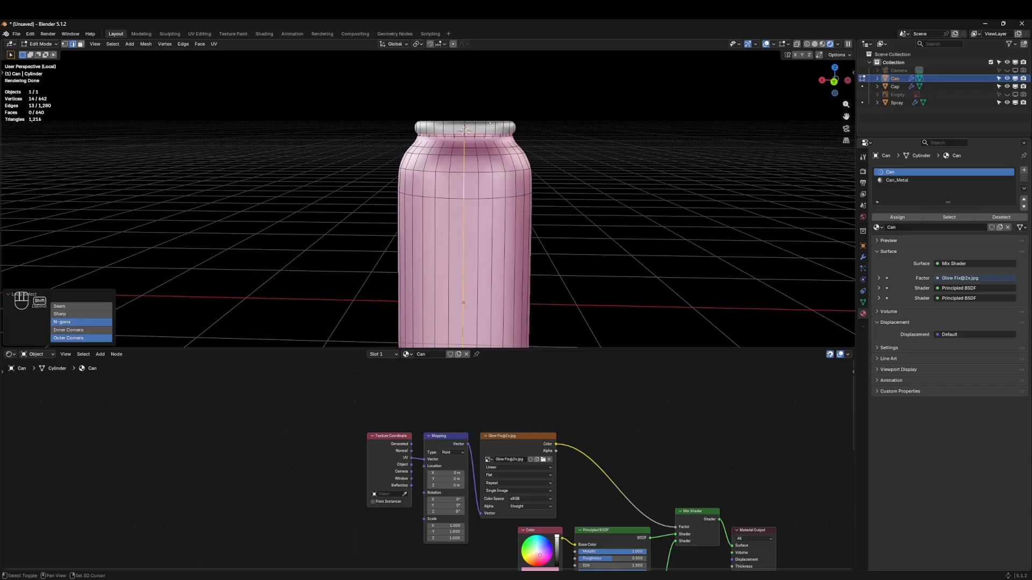
alt+scroll(500, 134, up, 1)
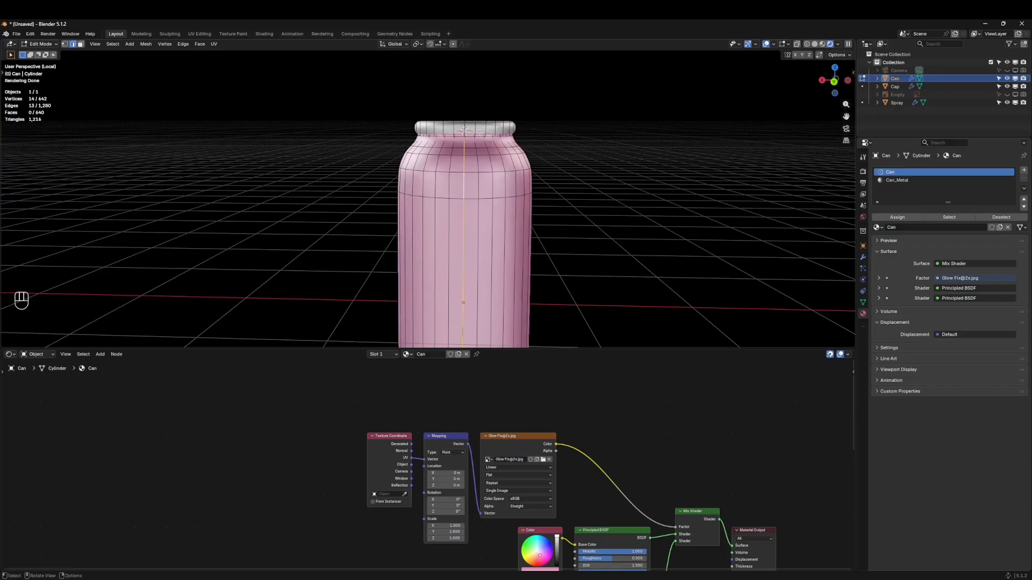
middle_drag(488, 134, 496, 138)
scroll(497, 138, up, 4)
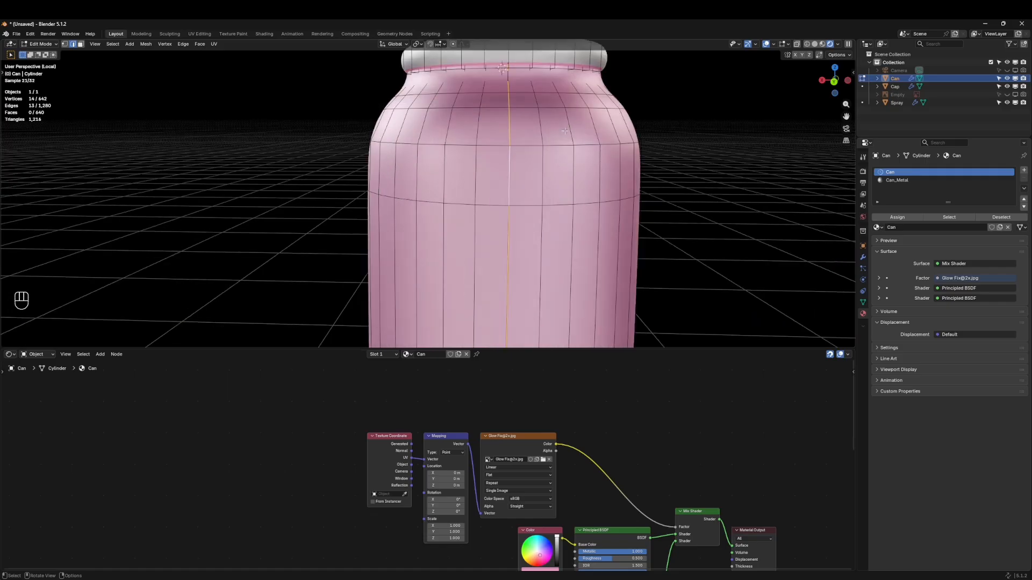
key(grave)
click(605, 106)
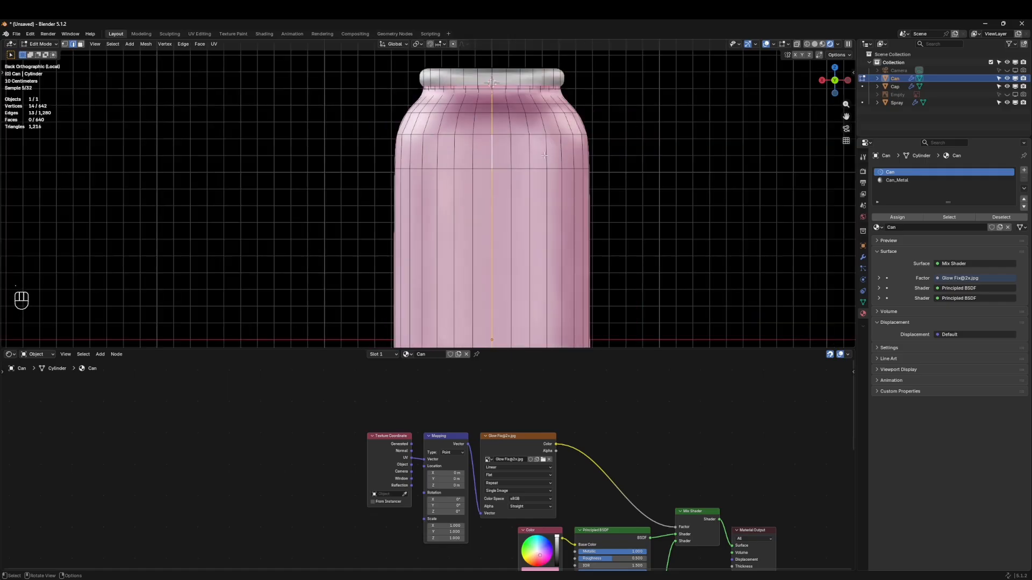
scroll(486, 154, up, 2)
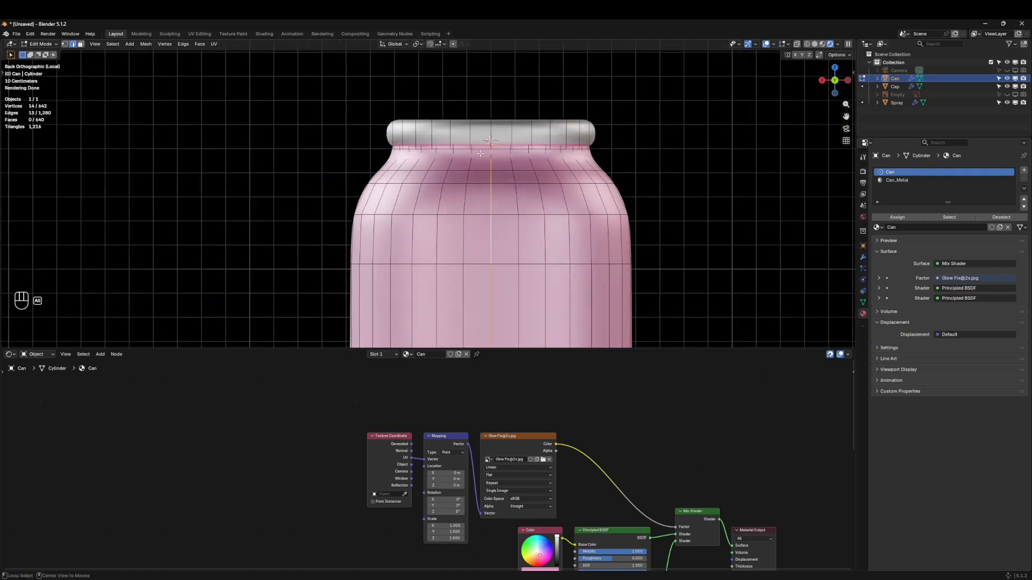
middle_drag(486, 155, 749, 61)
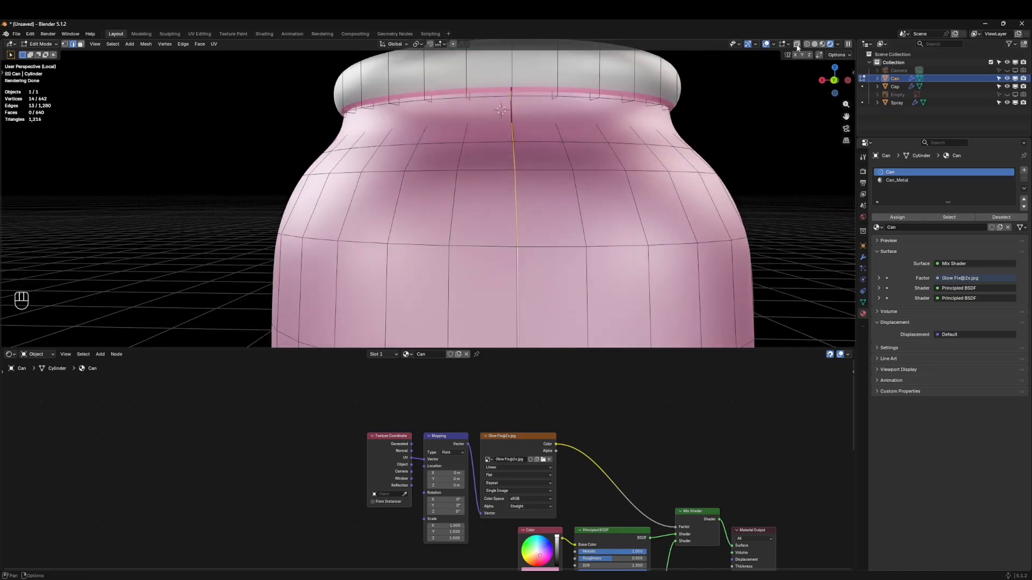
middle_drag(623, 99, 595, 134)
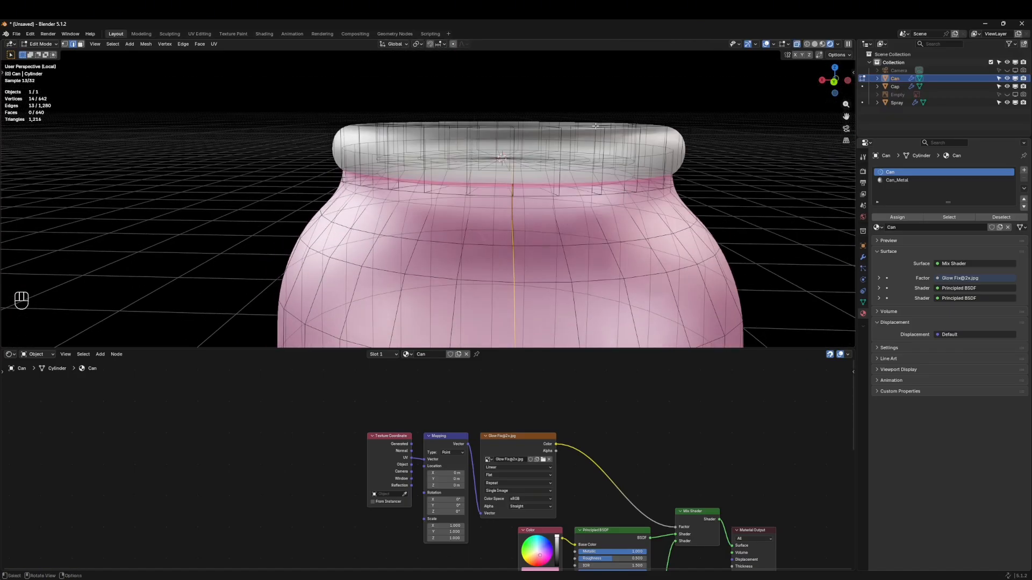
key(grave)
click(653, 104)
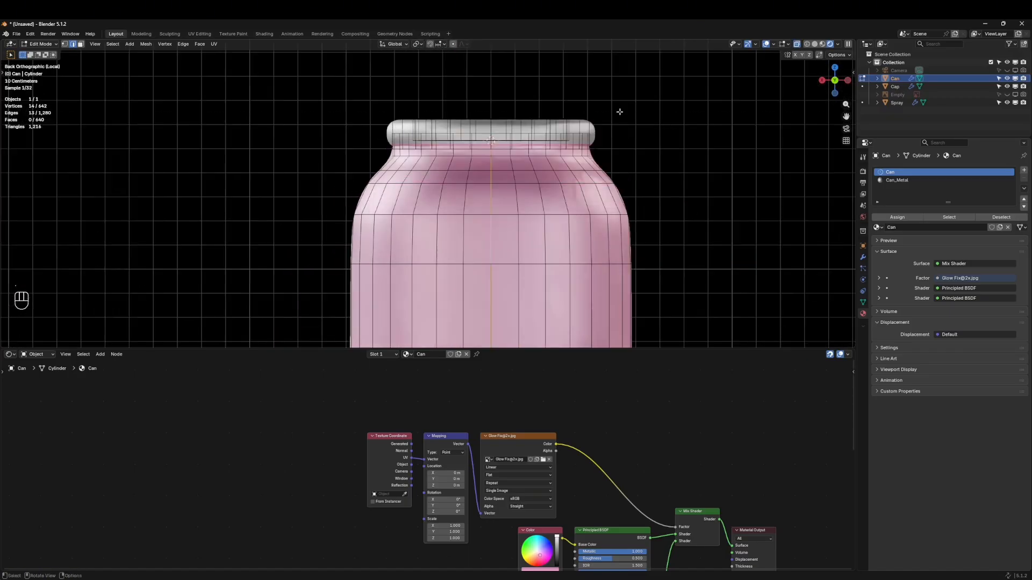
scroll(529, 105, up, 2)
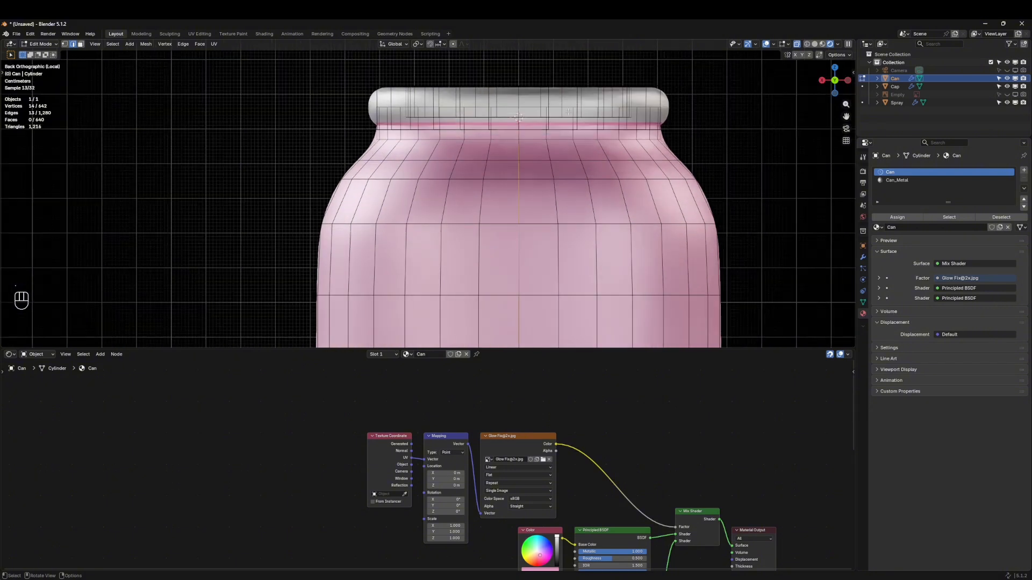
alt+shift+click(531, 107)
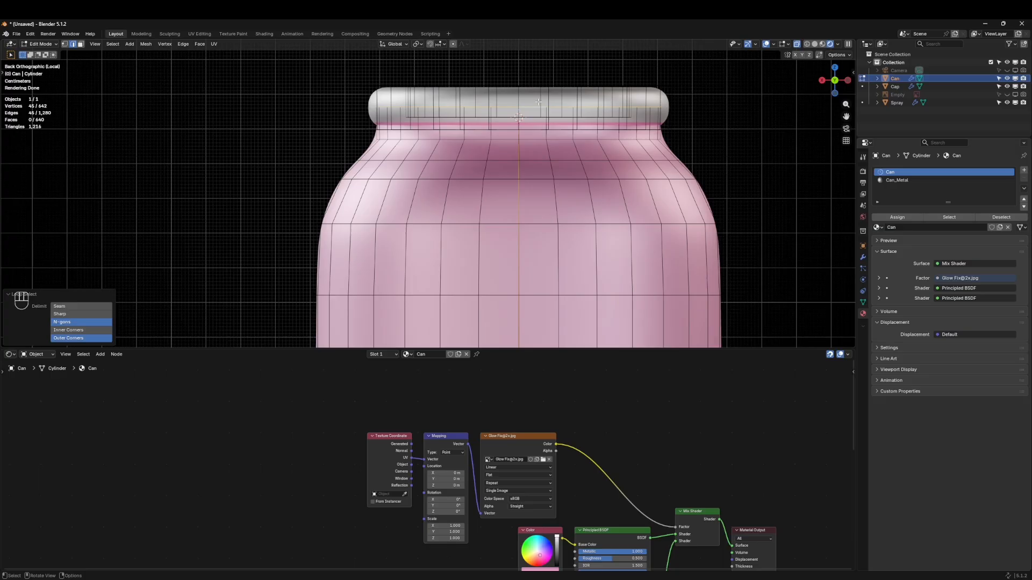
Add the edge loop around the outer border of the can's underside to the selection
scroll(538, 101, down, 5)
shift+scroll(572, 138, down, 5)
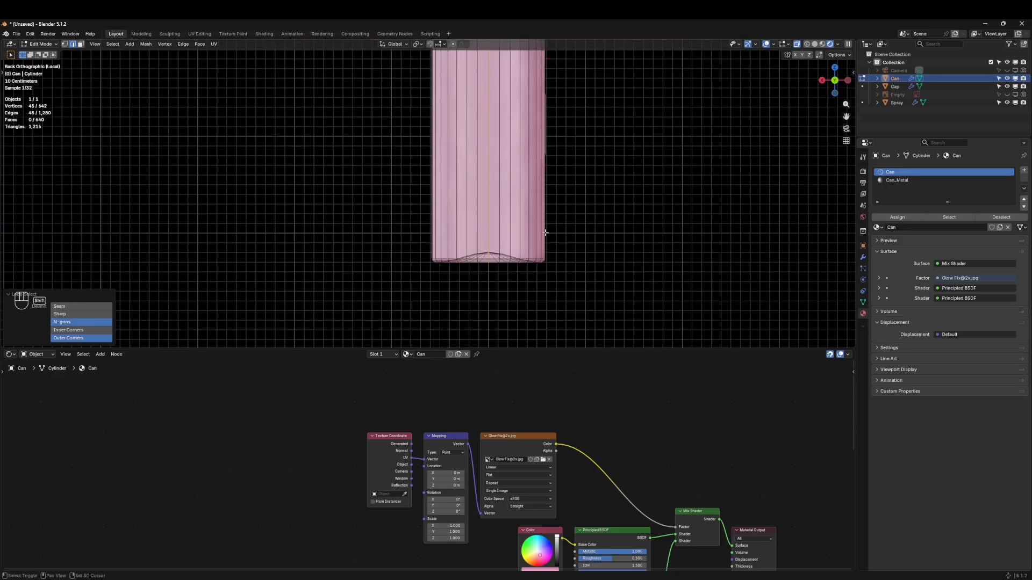
scroll(545, 233, up, 4)
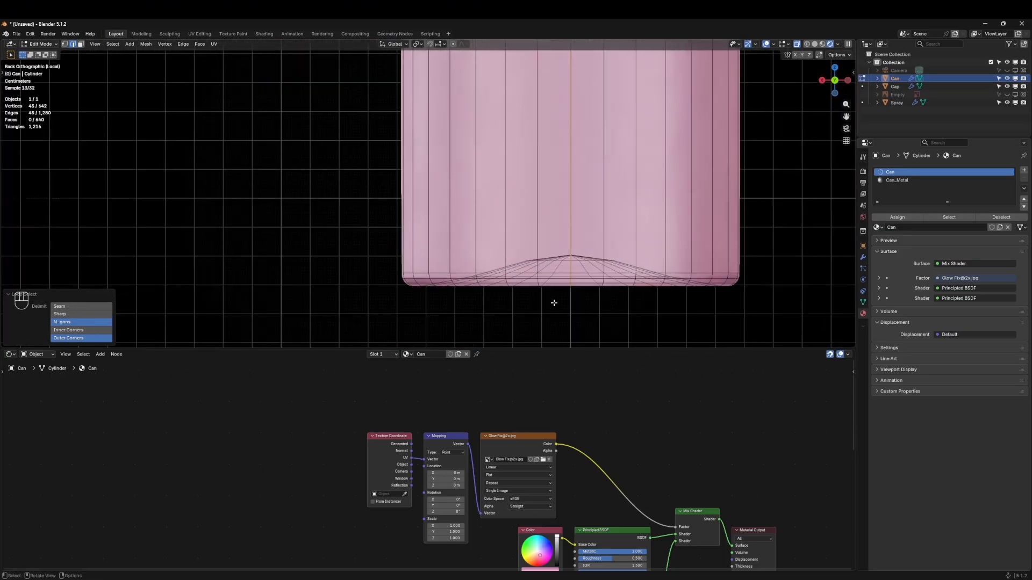
middle_drag(738, 274, 674, 249)
key(shift+space)
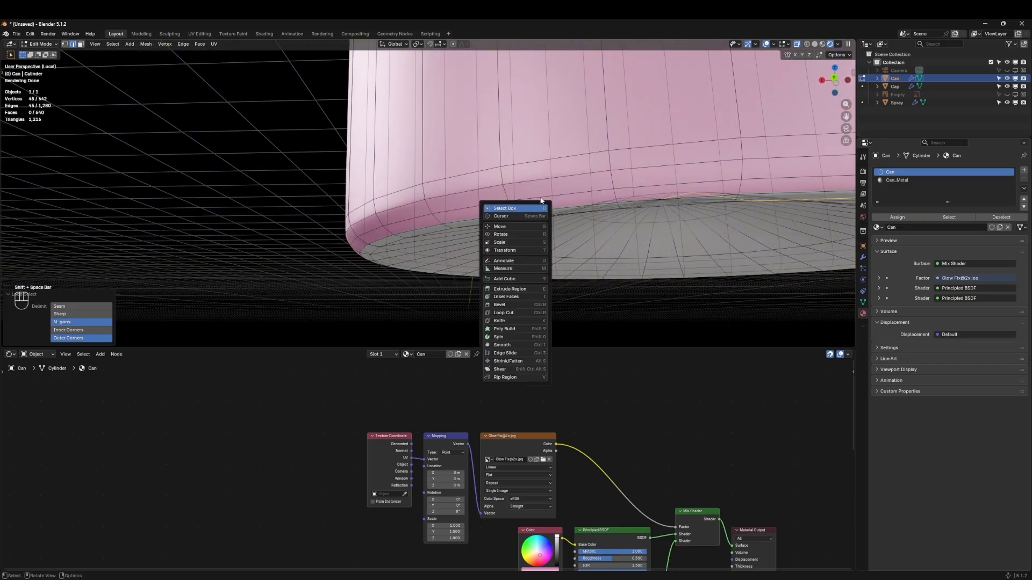
click(537, 211)
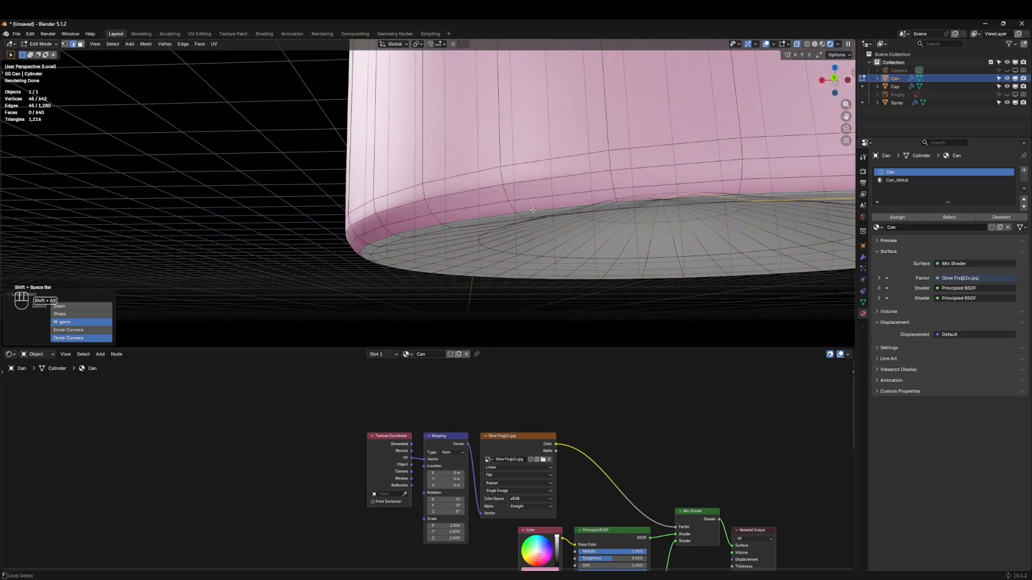
alt+shift+click(533, 211)
middle_drag(532, 210, 680, 185)
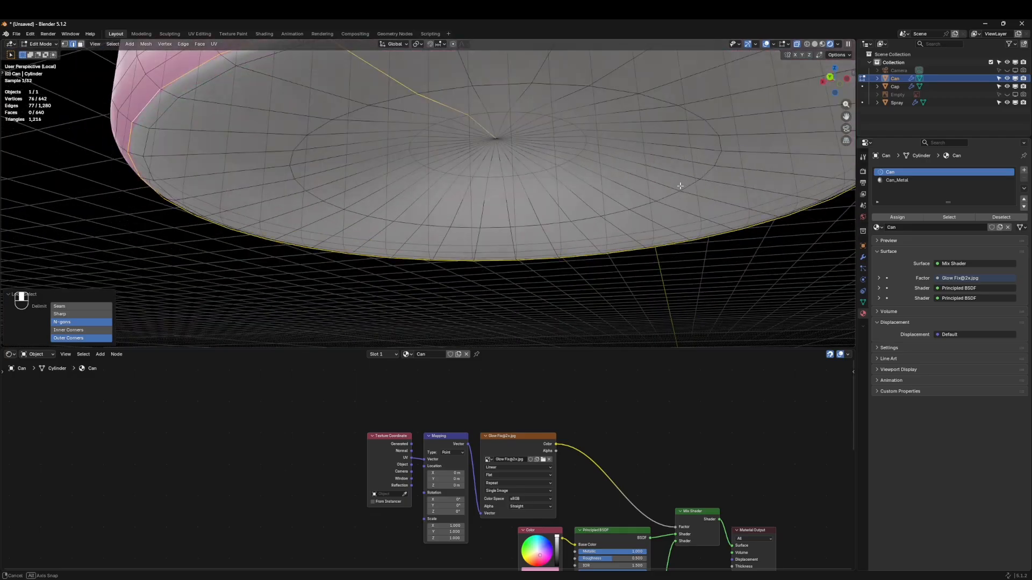
Use circle select to deselect the edges running across the can's underside to its centre
scroll(680, 185, down, 3)
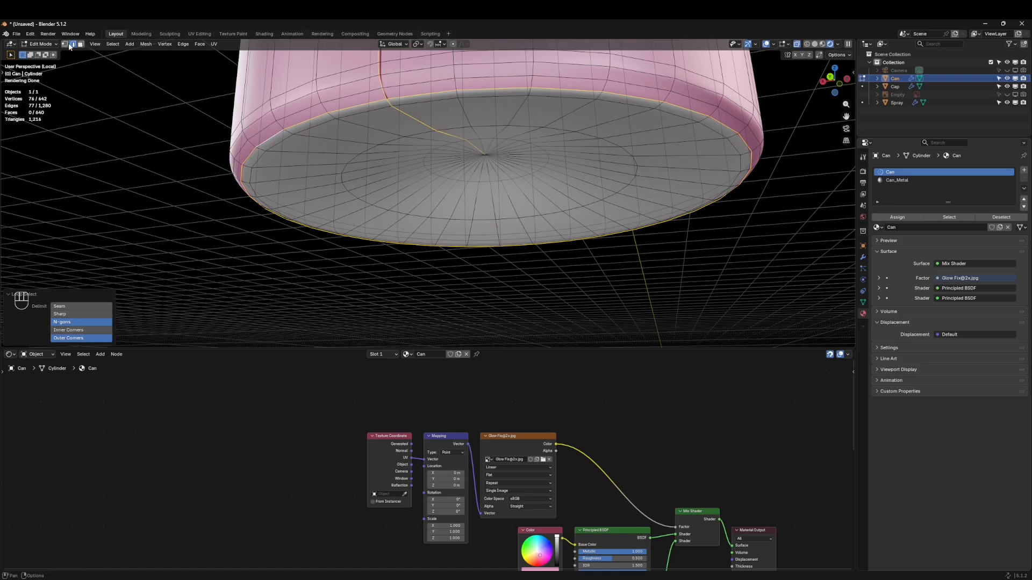
key(c)
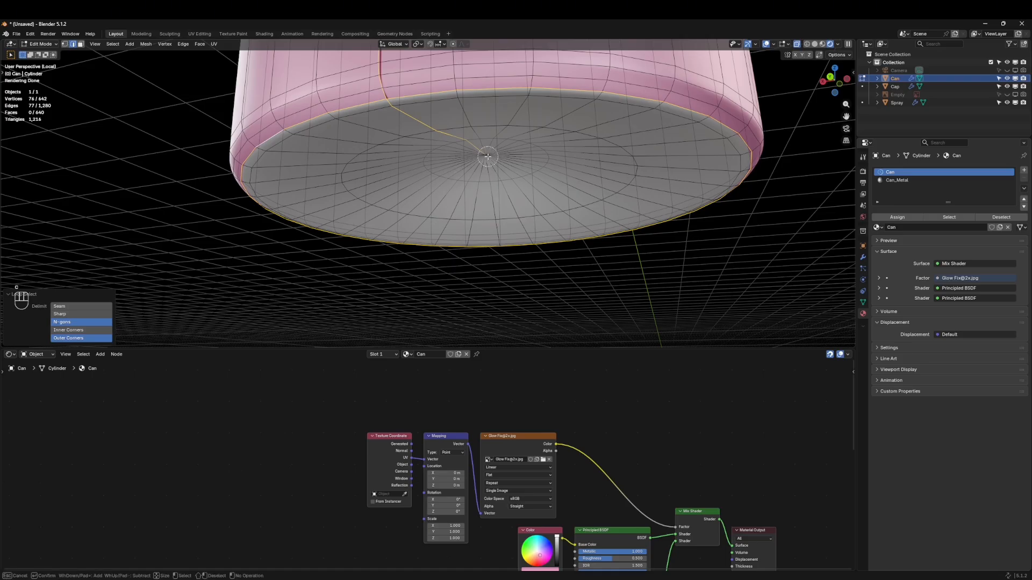
mouse_move(477, 155)
middle_down()
mouse_move(388, 113)
mouse_move(500, 165)
middle_up()
key(Escape)
scroll(500, 183, down, 4)
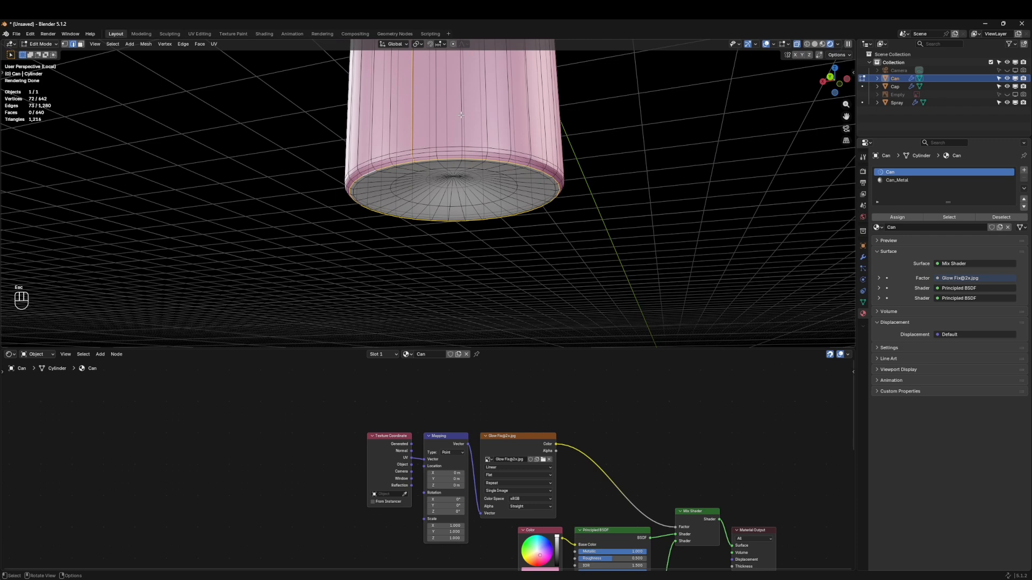
Mark the selected can edges as UV seams and change the Shader Editor area to the UV Editor
key(ctrl+e)
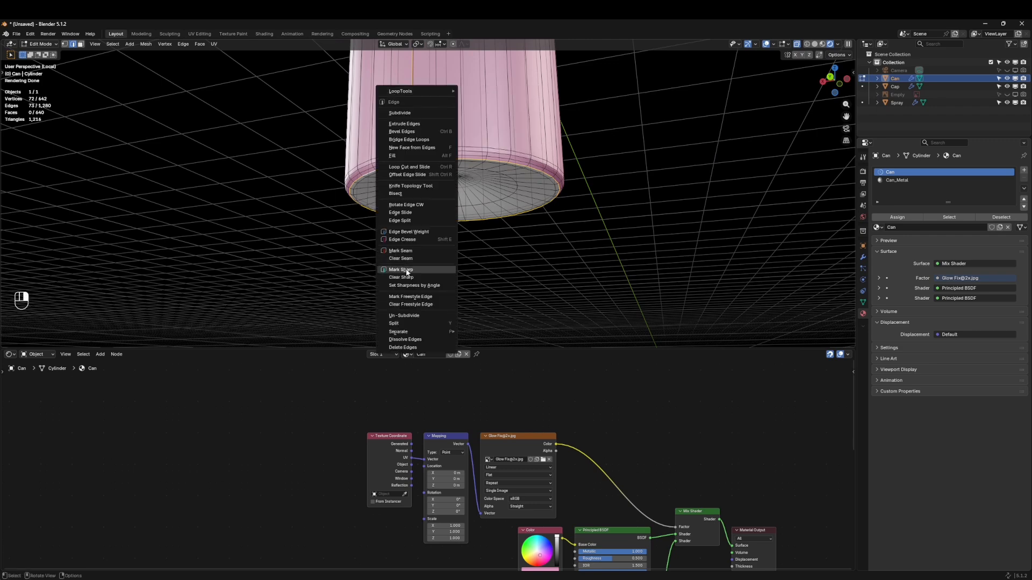
click(400, 251)
middle_drag(526, 251, 484, 252)
click(10, 354)
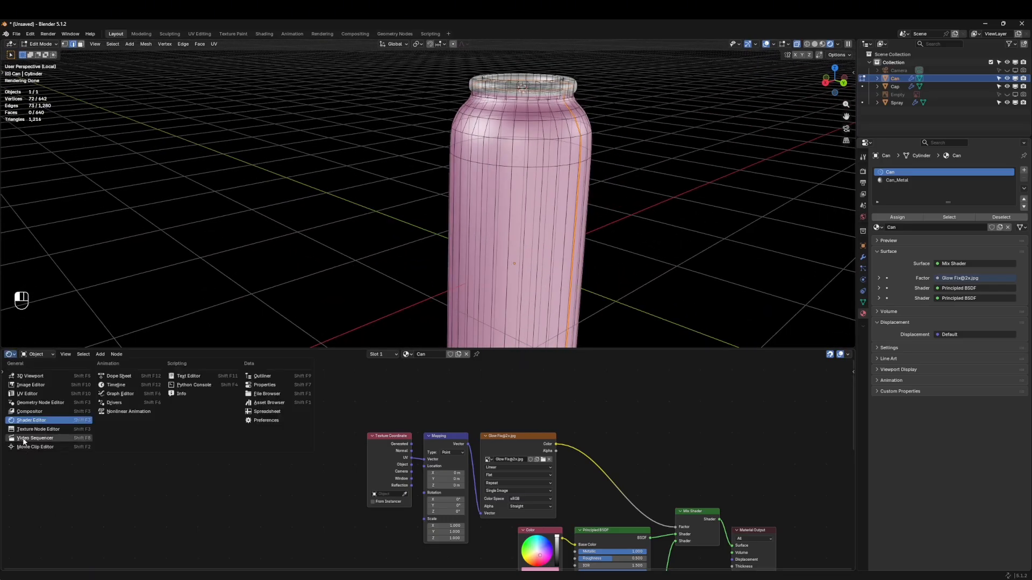
click(22, 394)
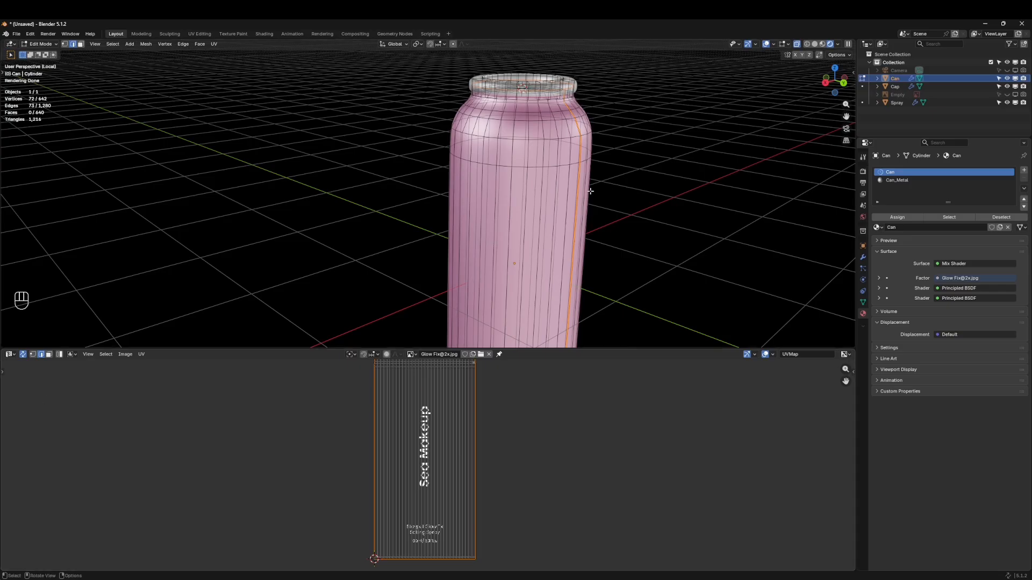
Switch to the front view with X-ray off and select the can's entire mesh in Edit Mode
key(grave)
click(536, 200)
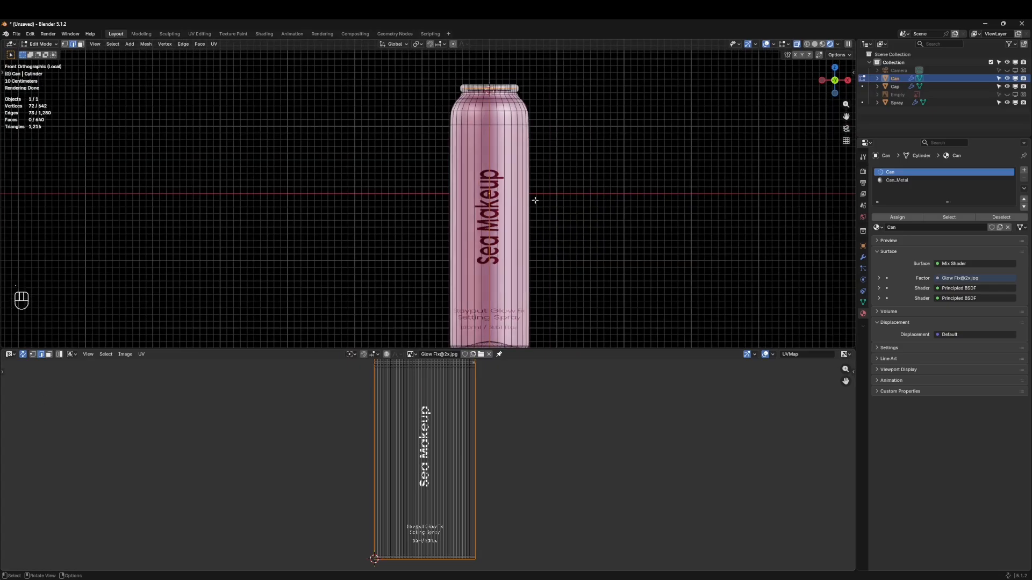
key(Tab)
key(Tab)
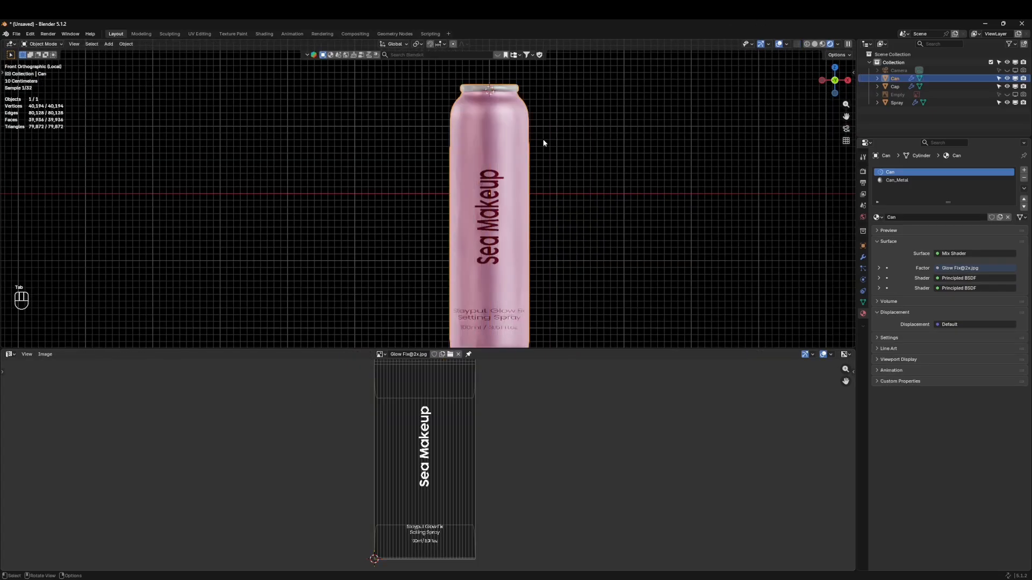
key(a)
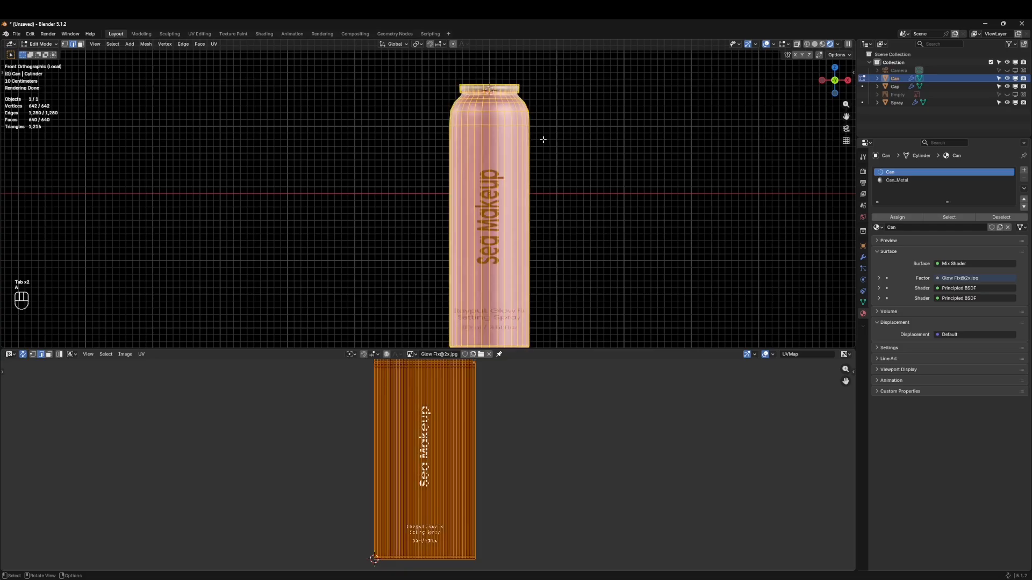
Try to map the can's UVs with Project from View in the front view
key(u)
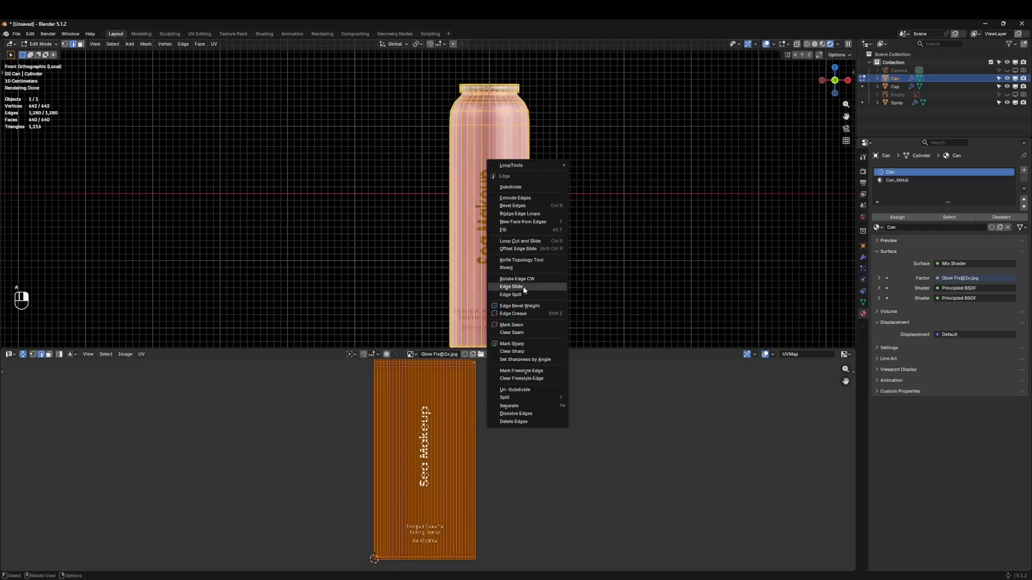
key(u)
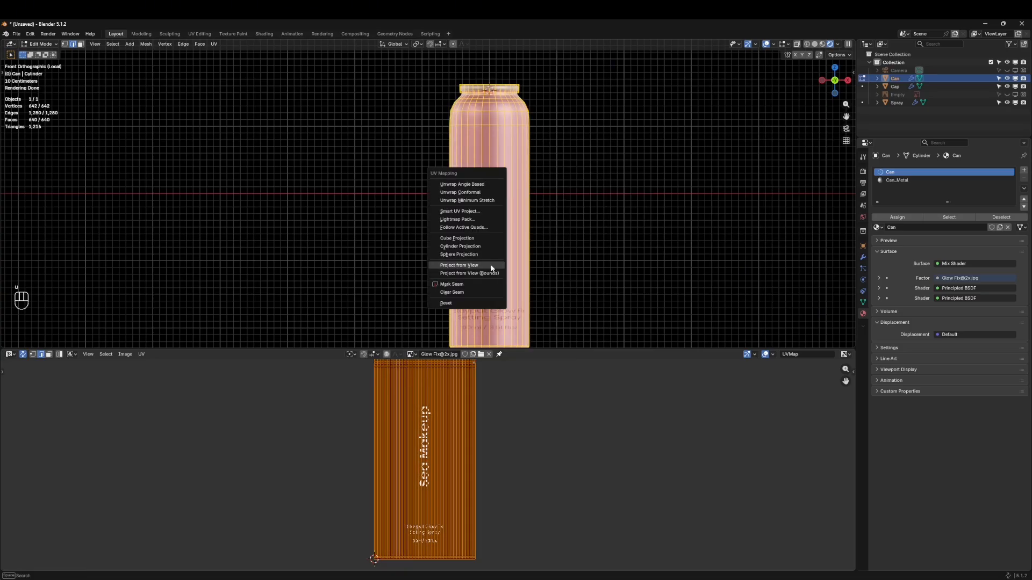
click(486, 265)
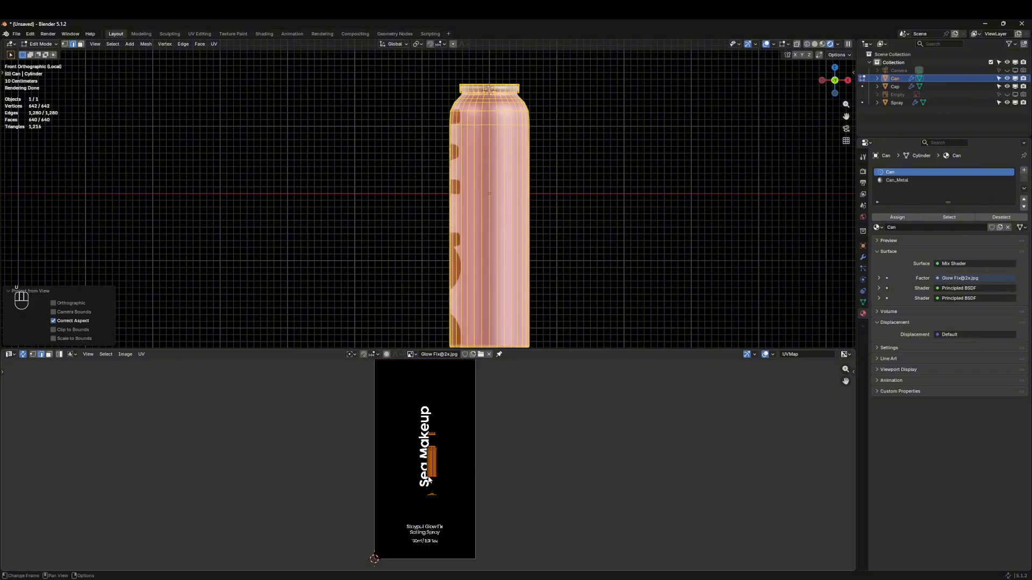
Unwrap the can's UVs along the marked seams and check the layout over the label image
key(u)
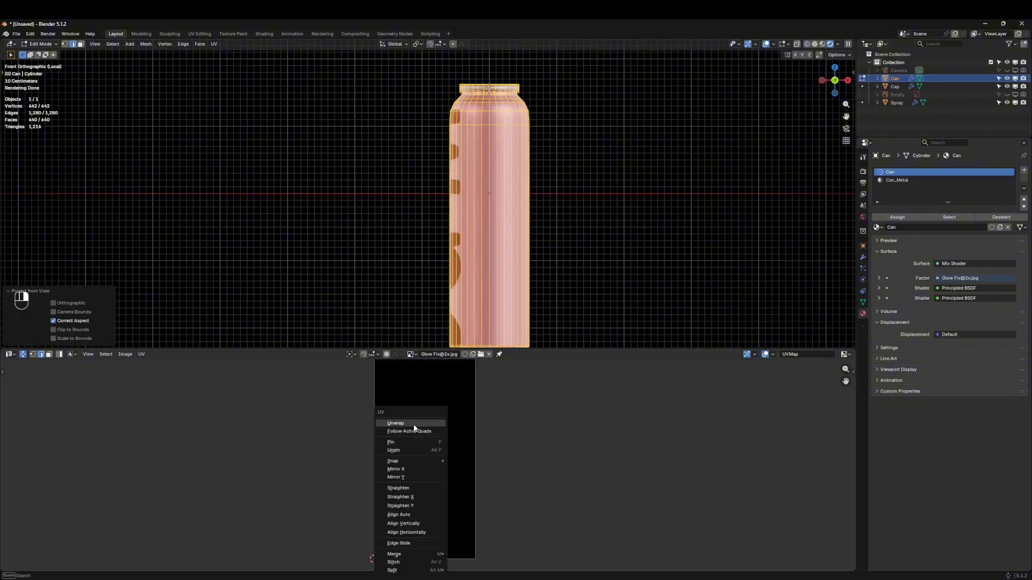
click(414, 425)
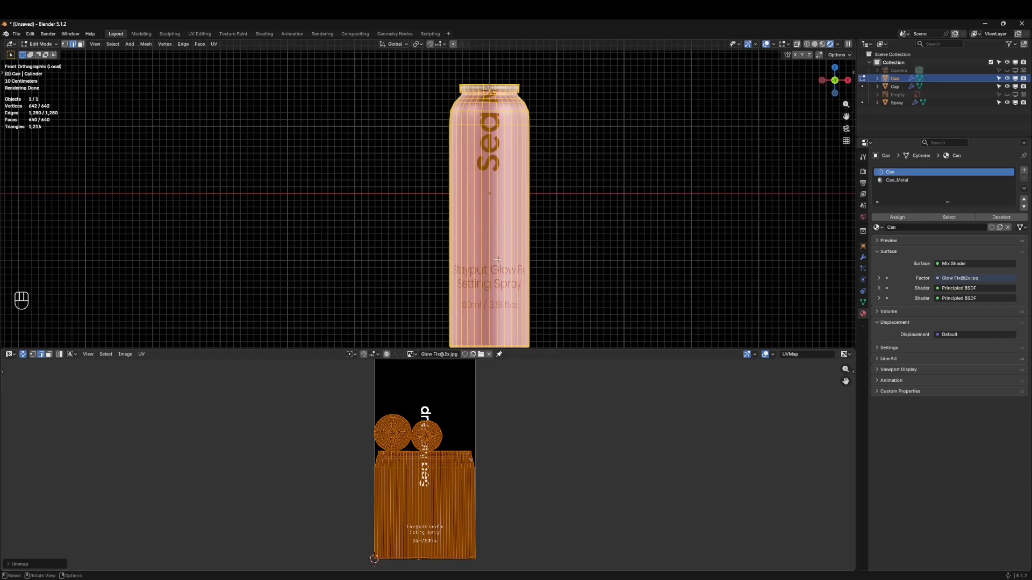
shift+middle_drag(554, 196, 555, 184)
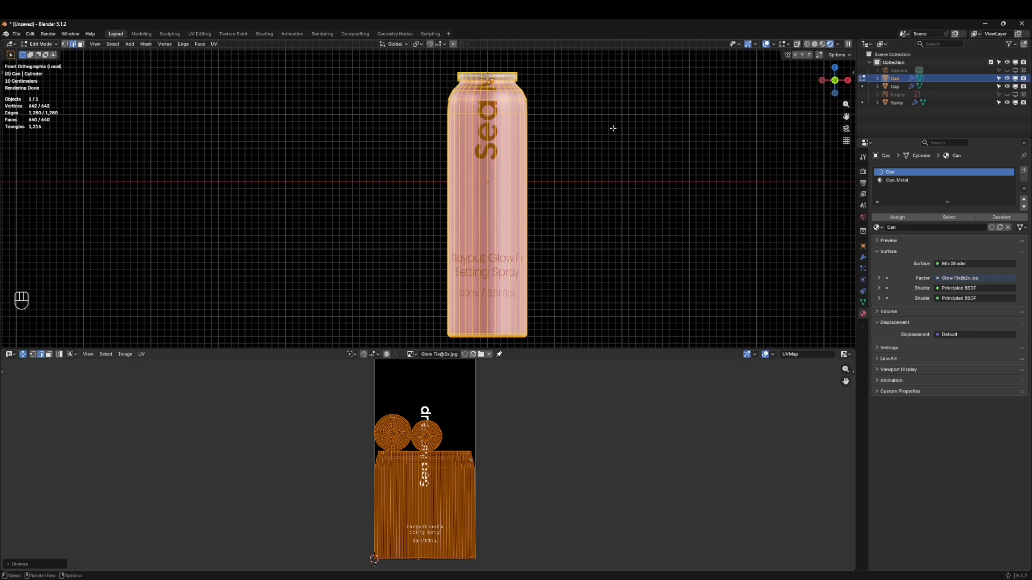
scroll(540, 524, up, 5)
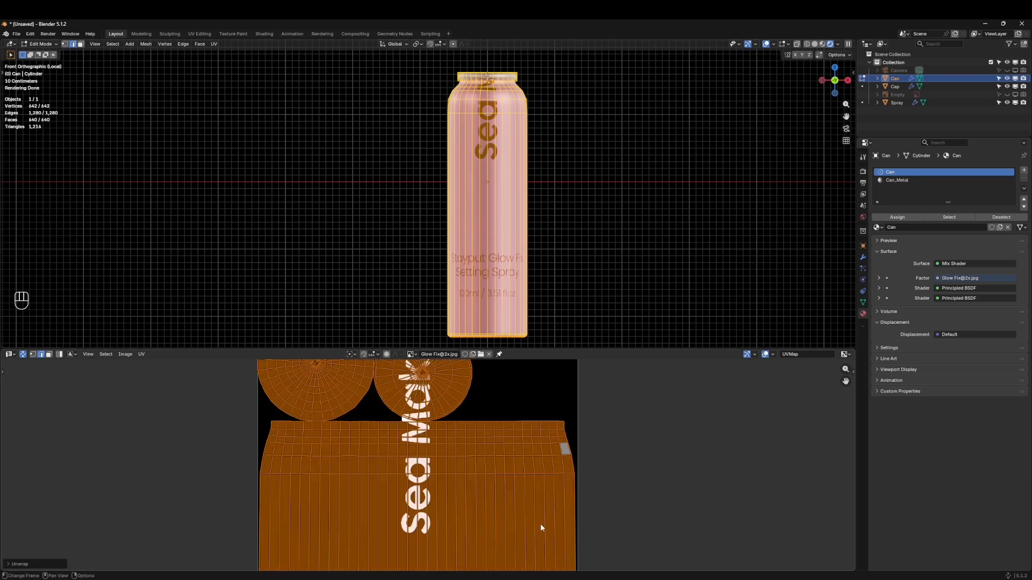
Flatten the left vertical edge of the long face left of the can's front centre by scaling it to 0 along X
shift+middle_drag(519, 454, 517, 482)
shift+middle_drag(576, 429, 574, 323)
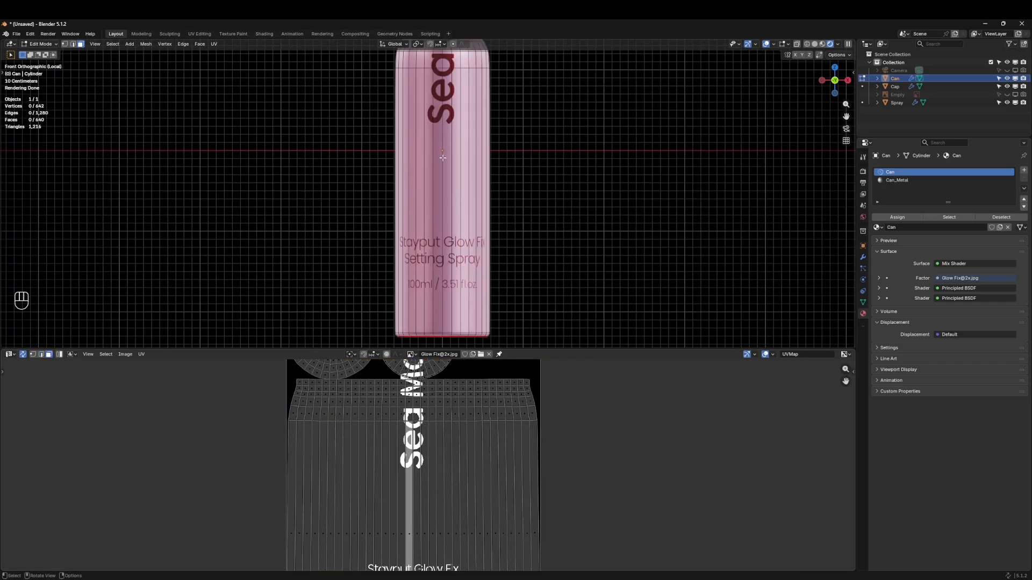
click(425, 141)
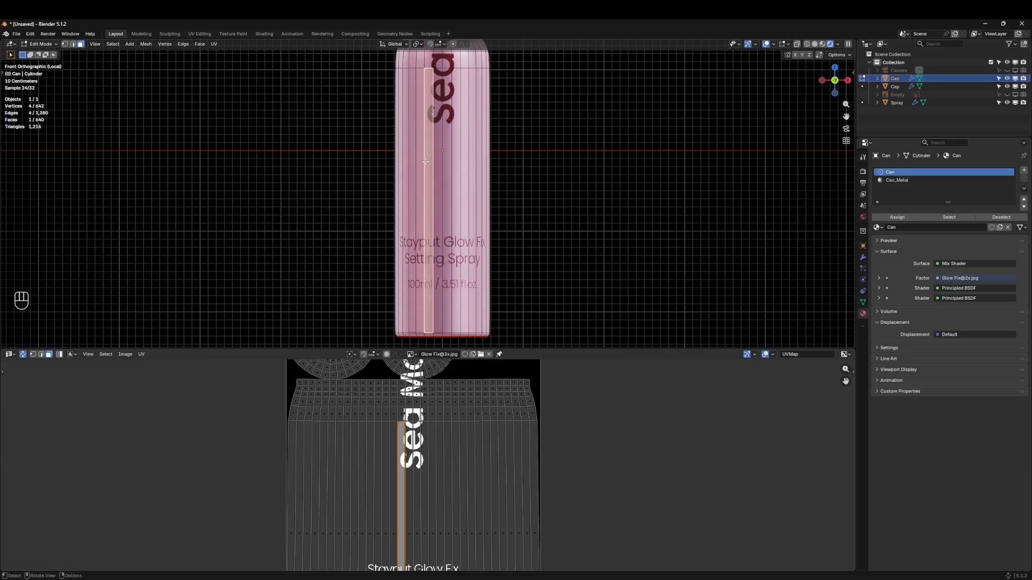
click(73, 44)
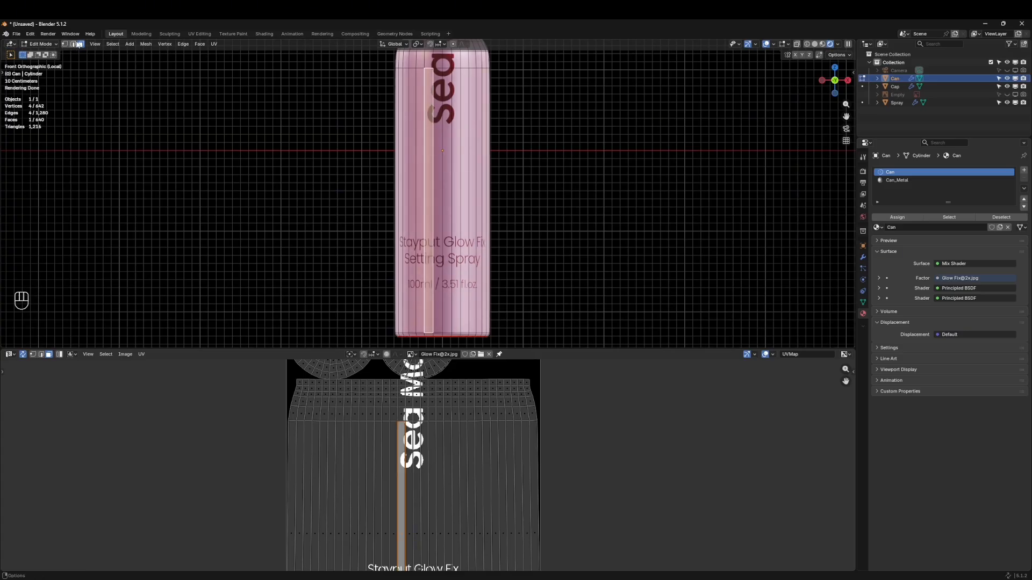
click(423, 77)
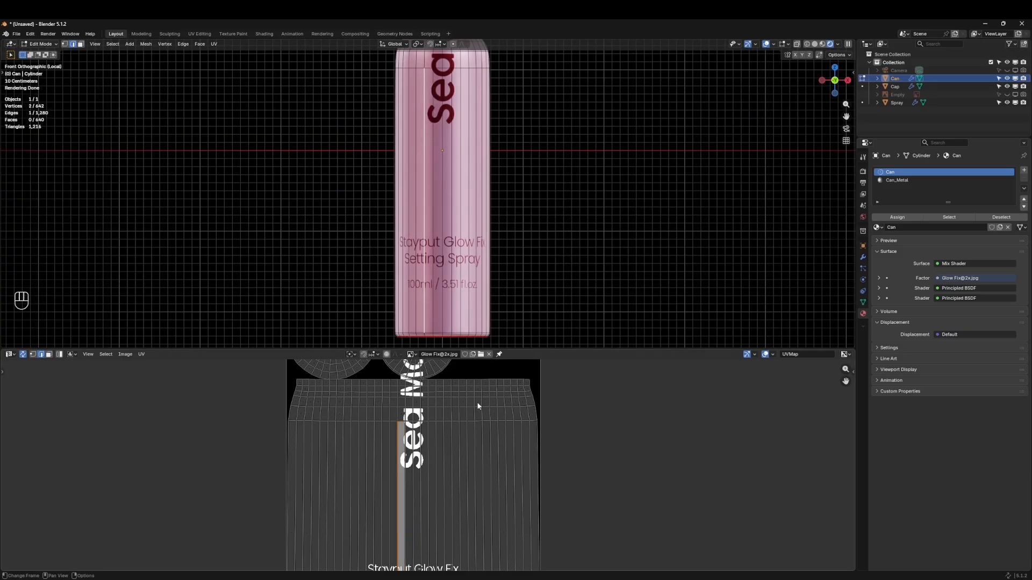
key(s)
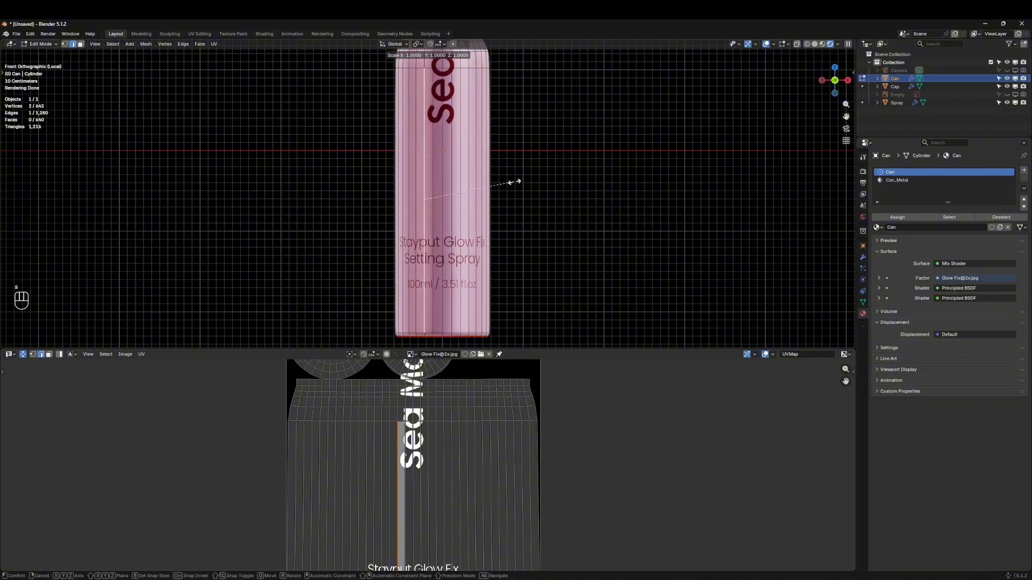
key(x)
key(KP_0)
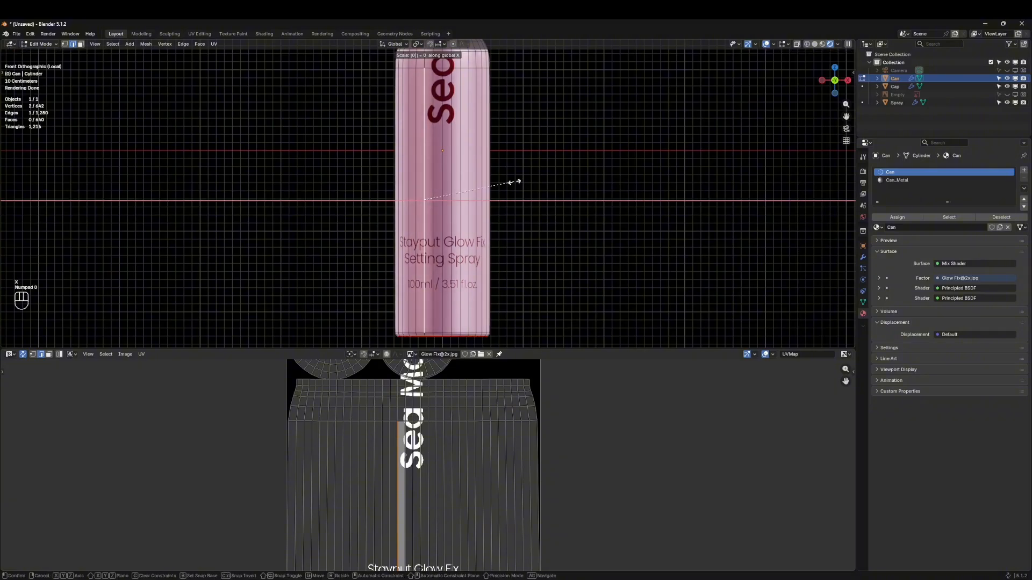
key(Return)
Flatten the right vertical edge of the same can face by scaling it to 0 along X
click(433, 135)
key(s)
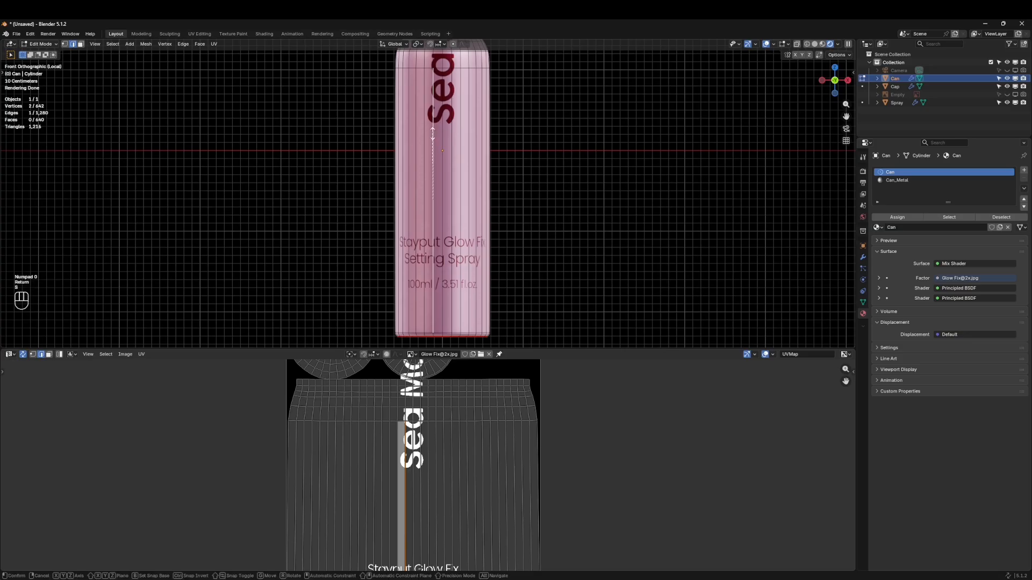
key(x)
key(KP_0)
key(Return)
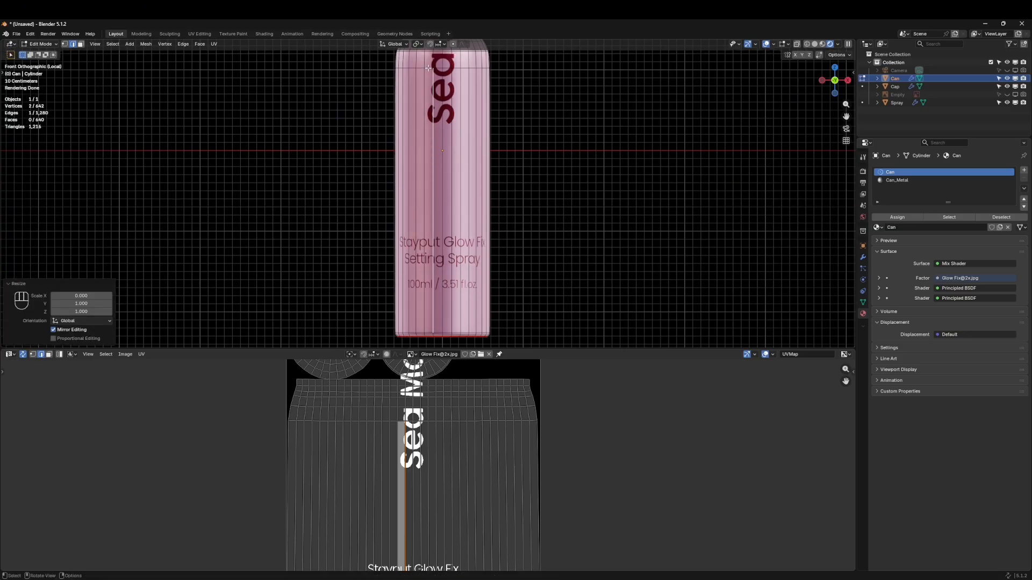
Flatten the top edge of that face by scaling it to 0 along Y
key(s)
key(y)
key(KP_0)
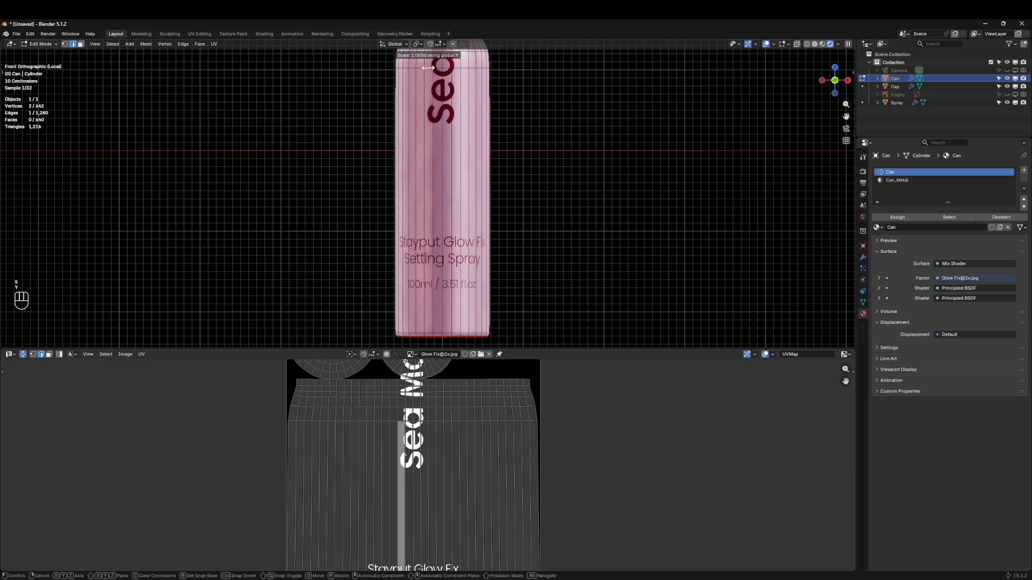
key(Return)
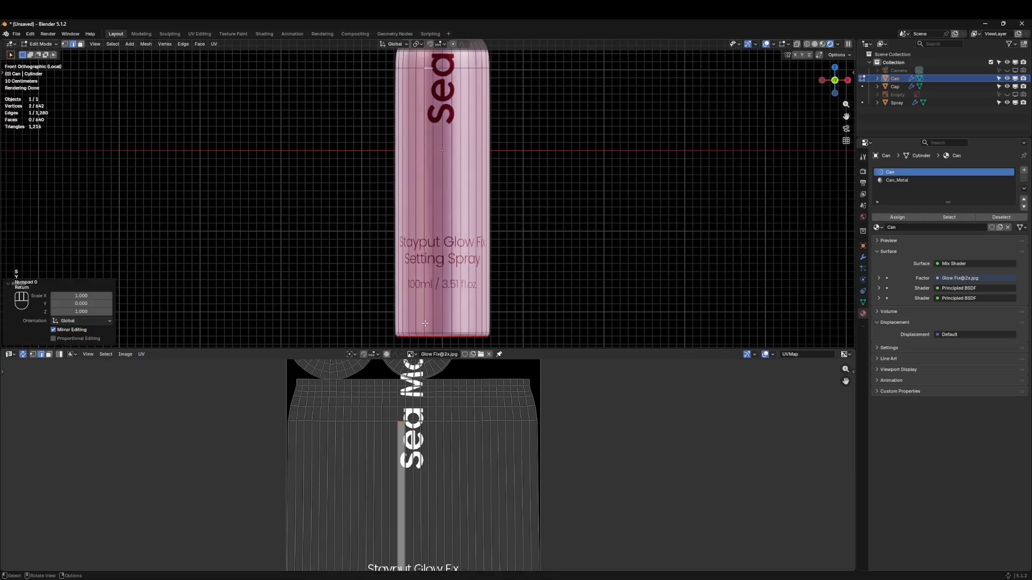
Flatten the bottom edge of that face near the can's base by scaling it to 0 along Y
middle_drag(471, 498, 475, 351)
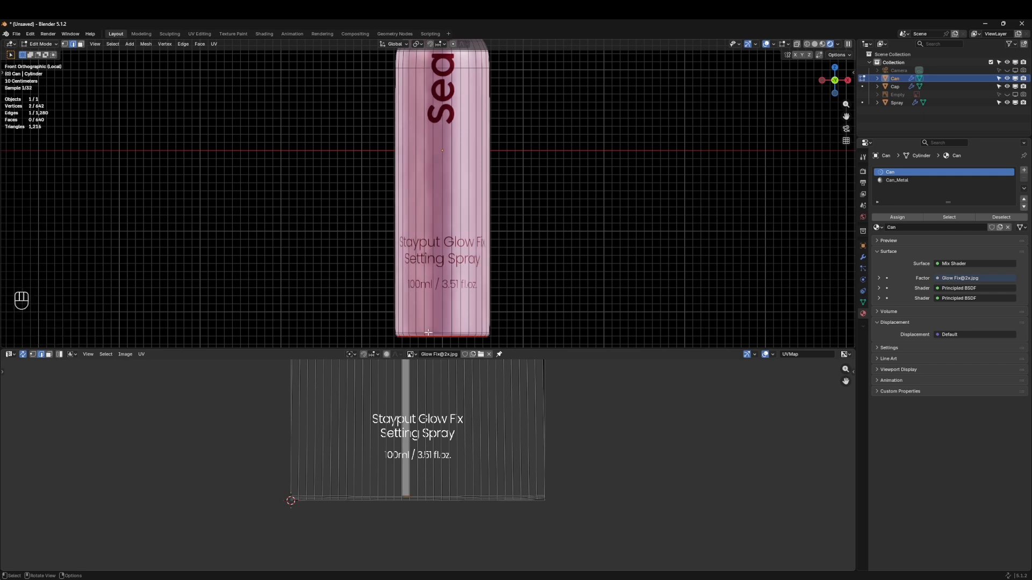
scroll(457, 333, up, 2)
shift+middle_drag(468, 333, 476, 207)
key(s)
key(y)
key(KP_0)
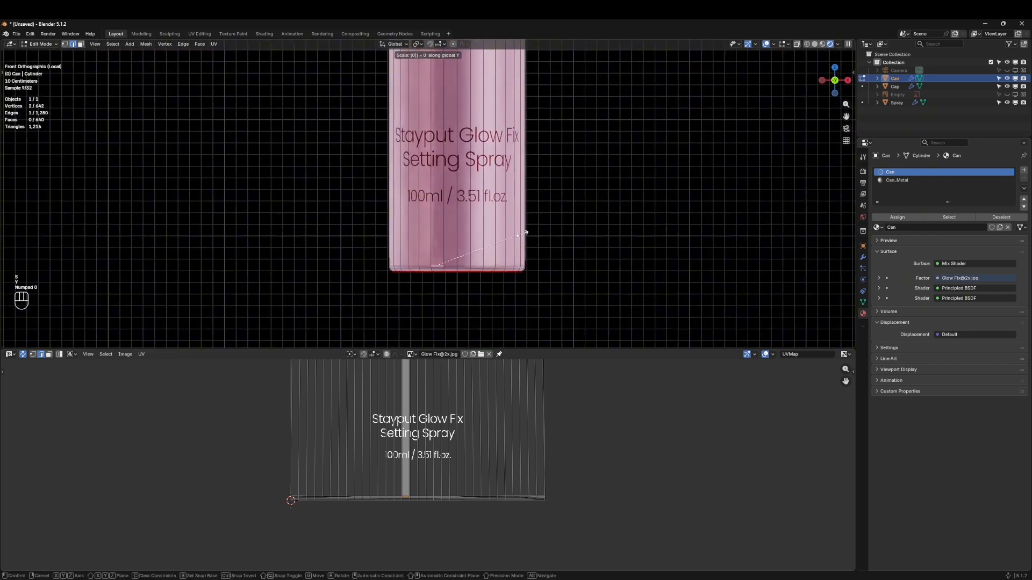
key(Return)
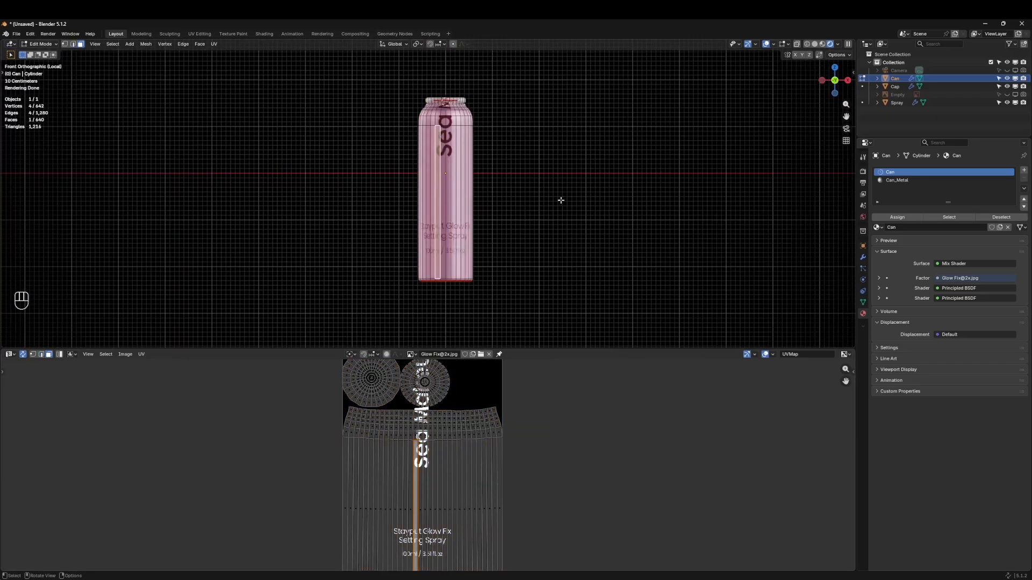
Select the whole can mesh with the long front face active and unwrap it with the Conformal method
key(a)
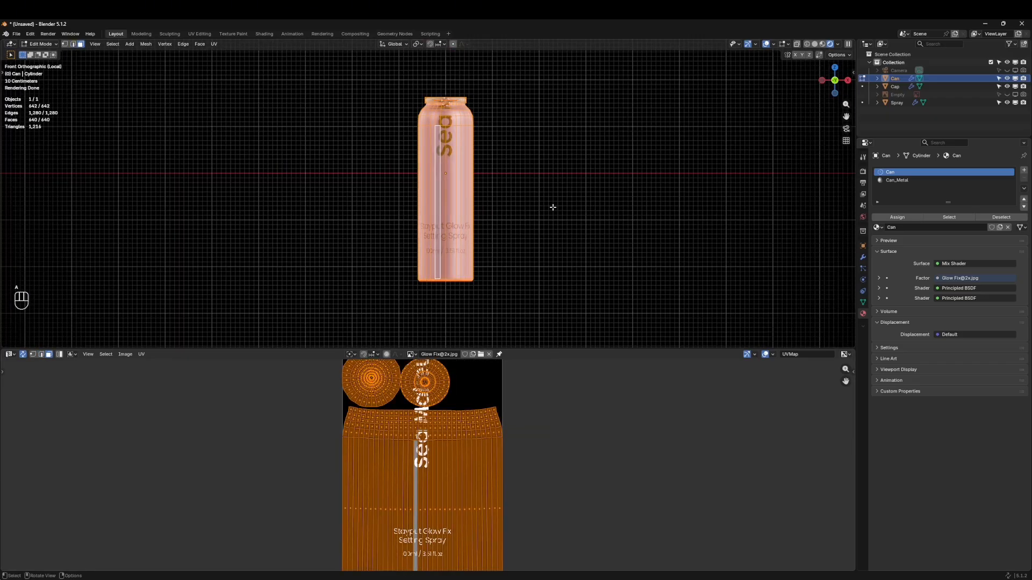
key(u)
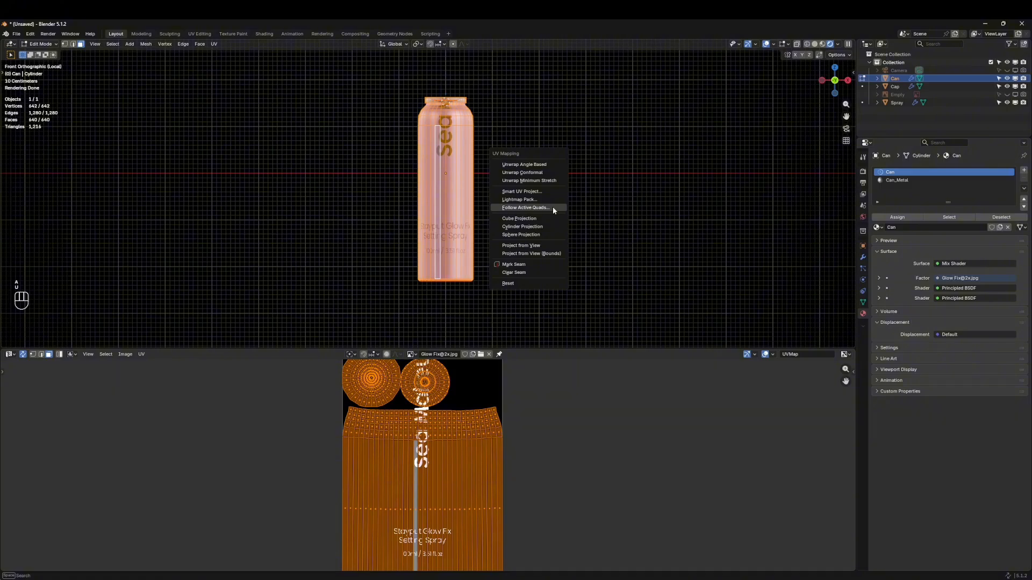
click(516, 172)
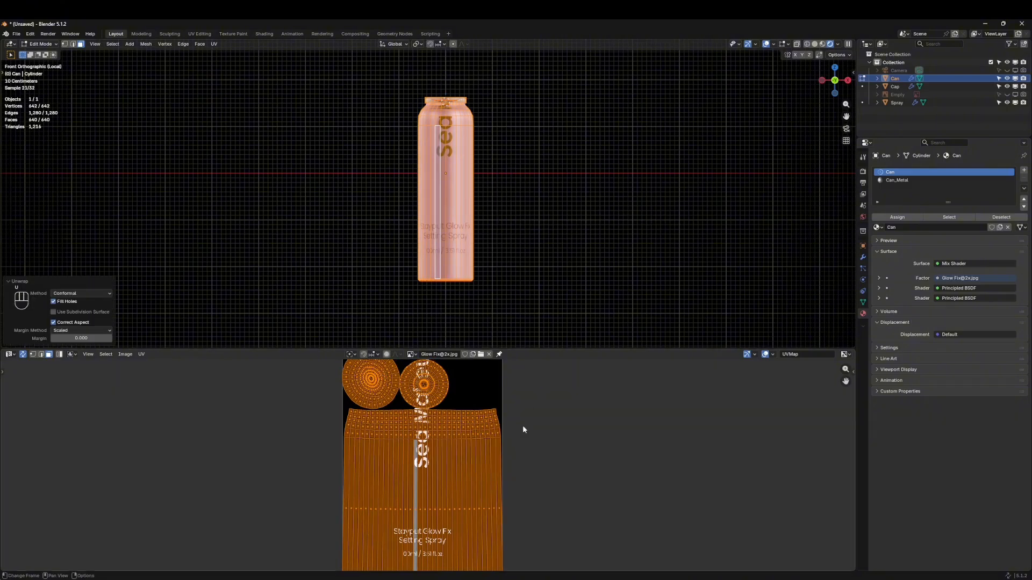
Straighten the can's UV layout with Follow Active Quads and clear the selection
right_click(473, 387)
key(Escape)
right_click(456, 395)
click(425, 391)
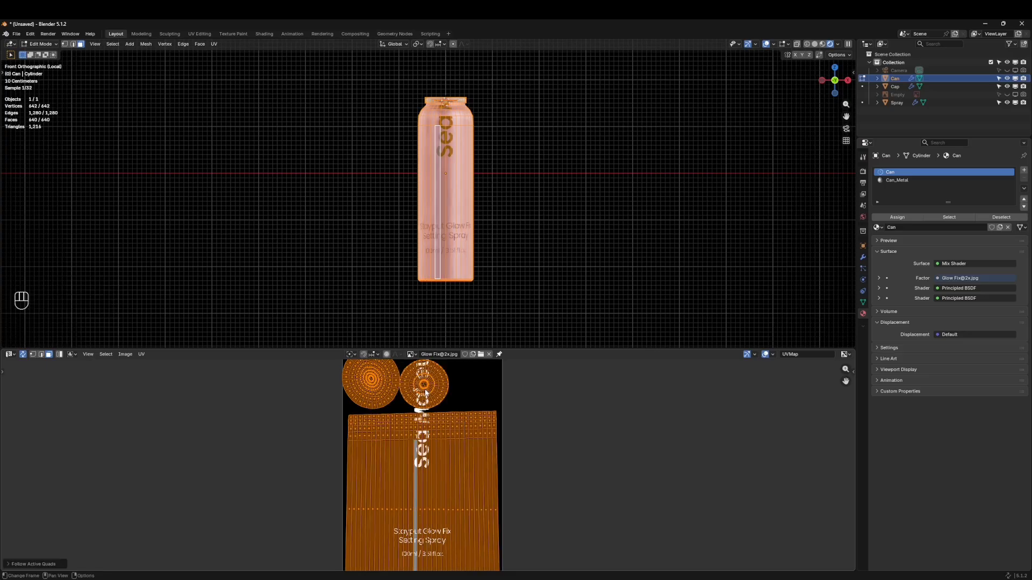
middle_drag(499, 521, 371, 514)
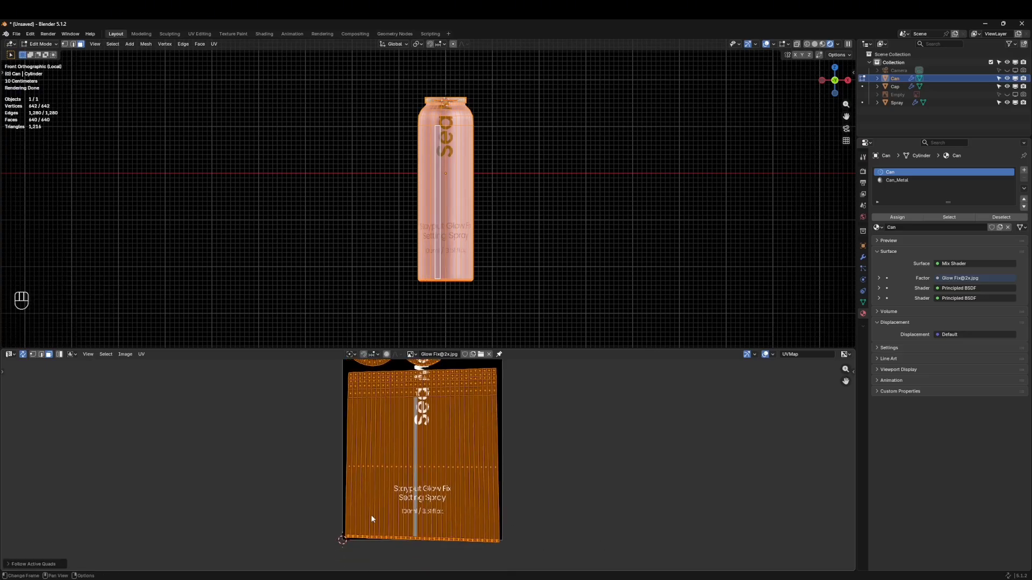
click(531, 417)
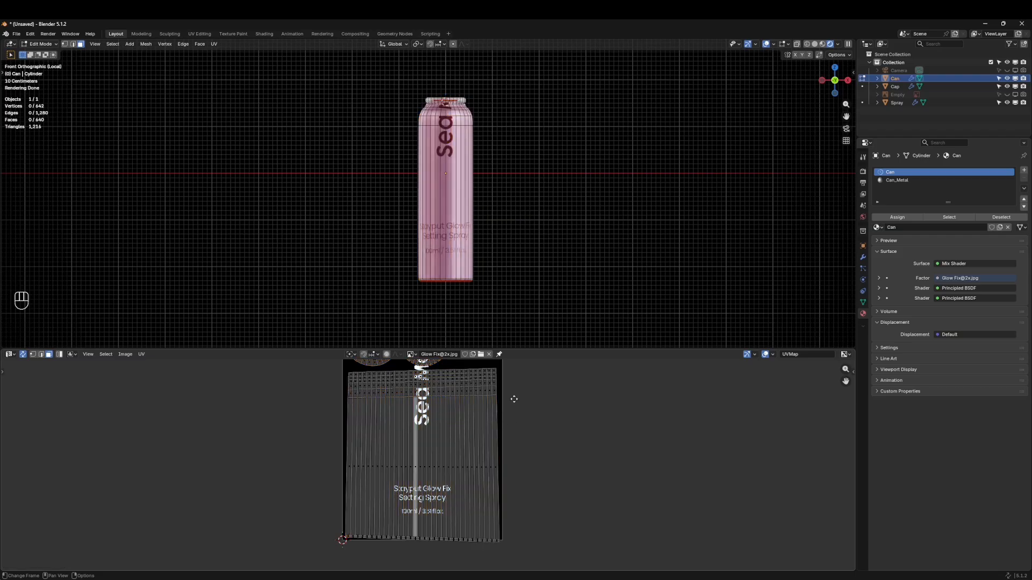
Turn on UV island selection and move the smaller circular island onto the larger one, off the Sea Makeup text
middle_drag(515, 399, 523, 485)
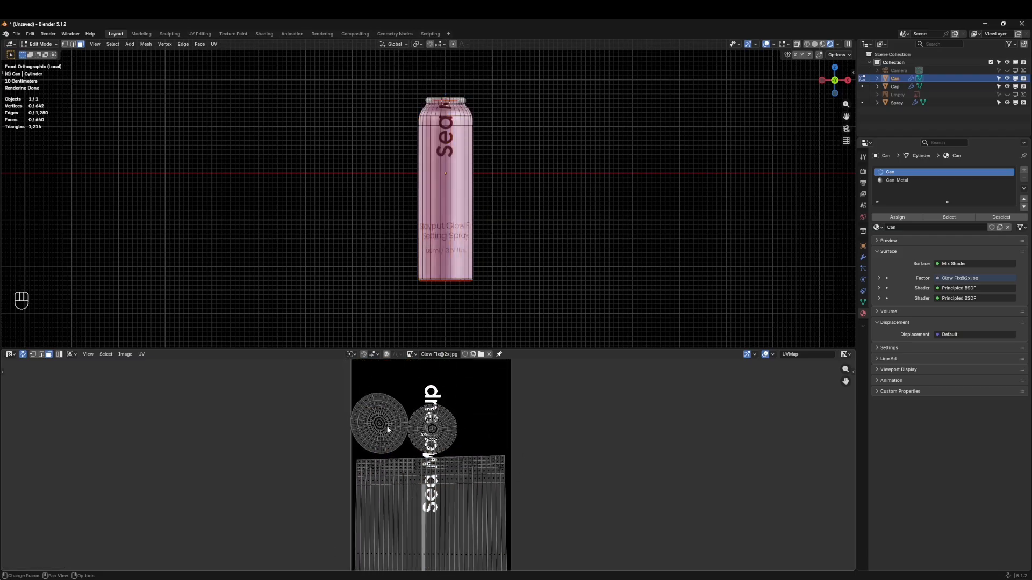
click(365, 426)
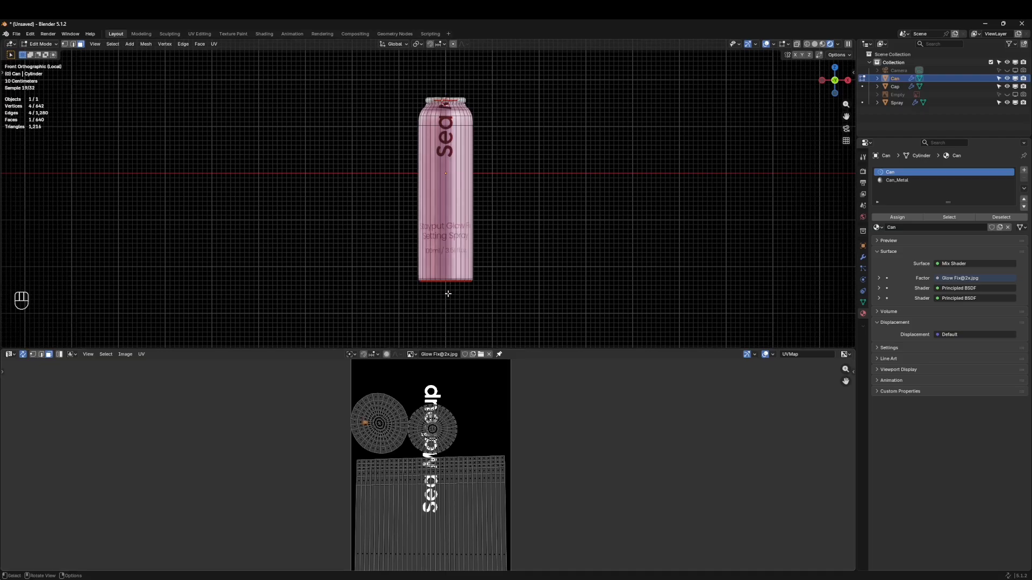
middle_drag(513, 253, 293, 203)
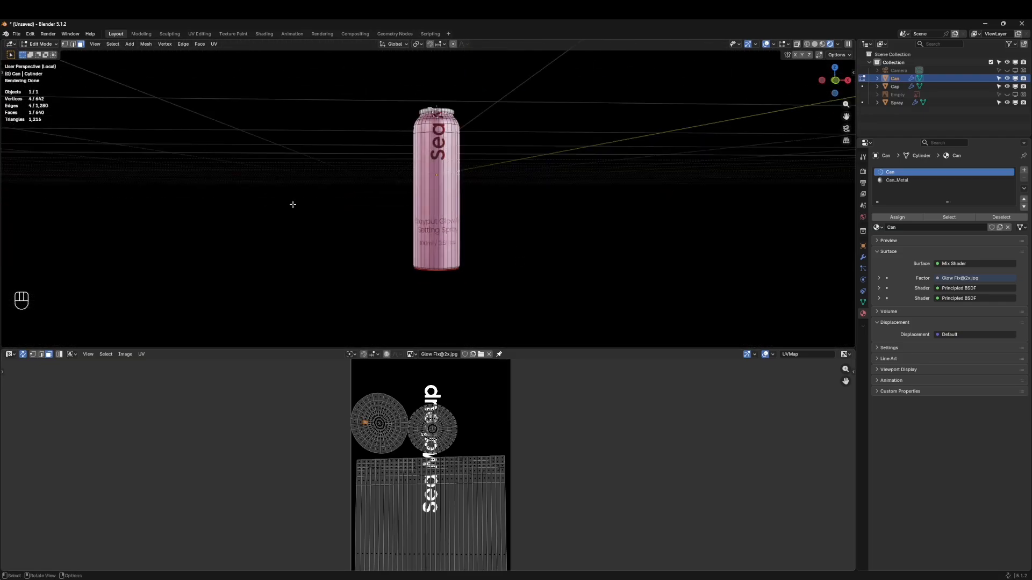
click(60, 357)
click(98, 374)
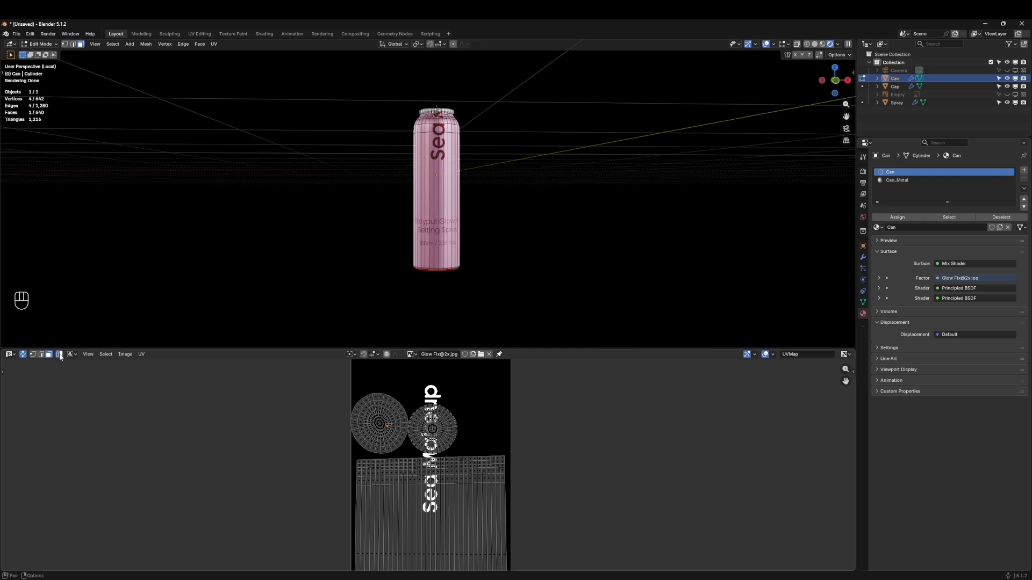
click(385, 430)
shift+click(432, 429)
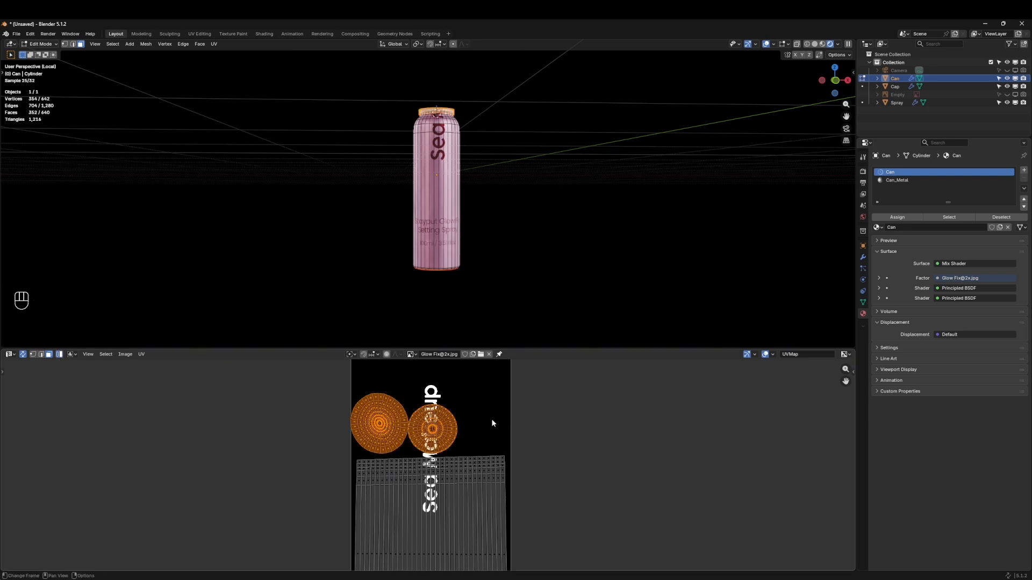
click(433, 428)
key(g)
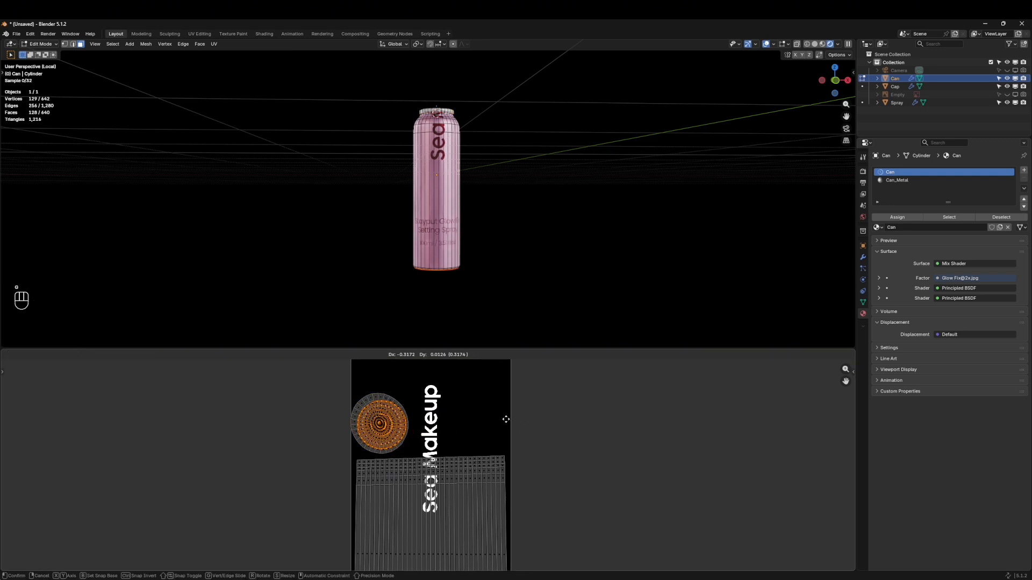
click(504, 420)
Select both overlapping circular UV islands and scale them down beside the Sea Makeup text
shift+click(368, 429)
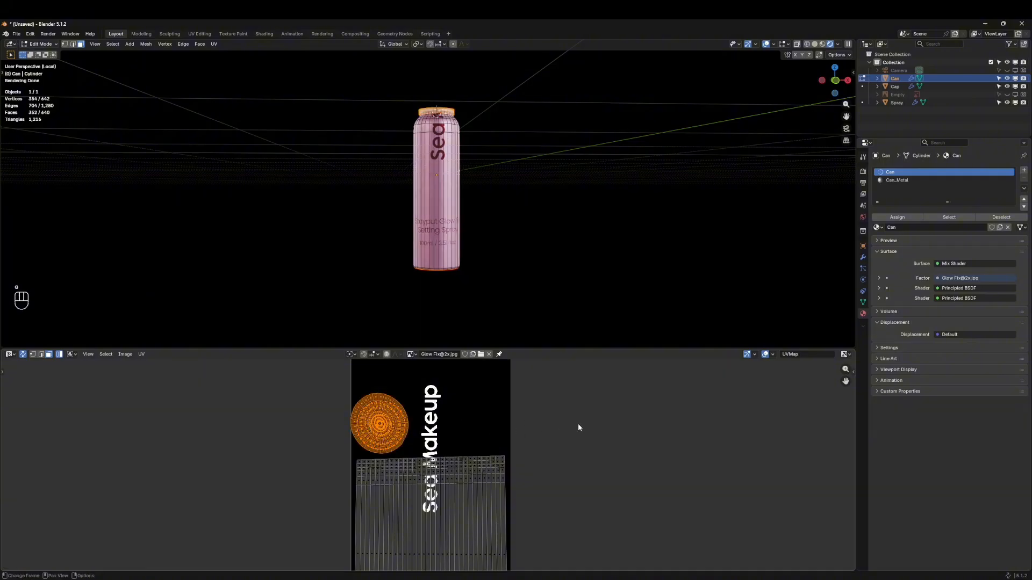
key(s)
click(525, 428)
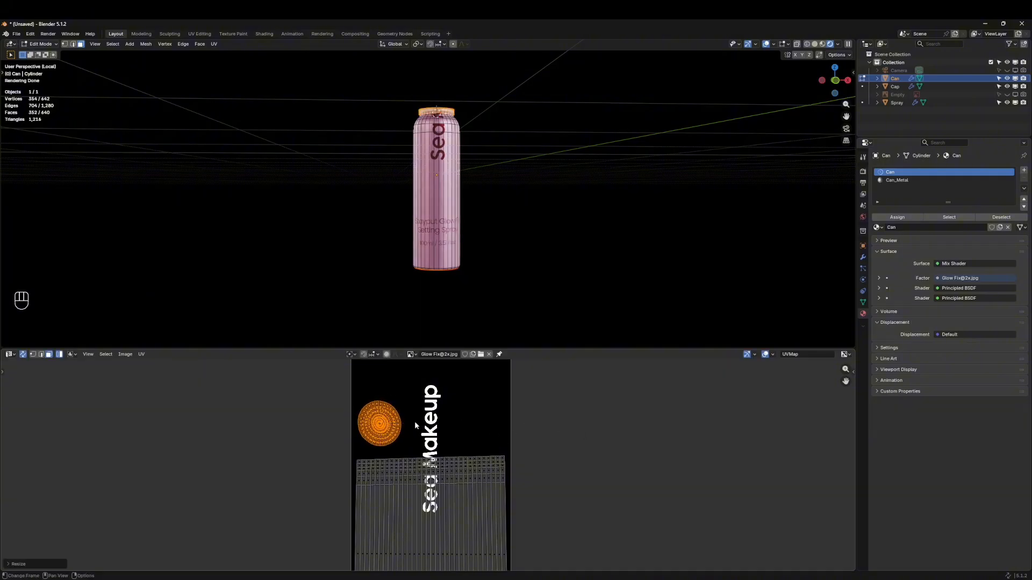
Scale the can body's UV island up by about 1.86 to shrink the label on the can
scroll(428, 414, down, 3)
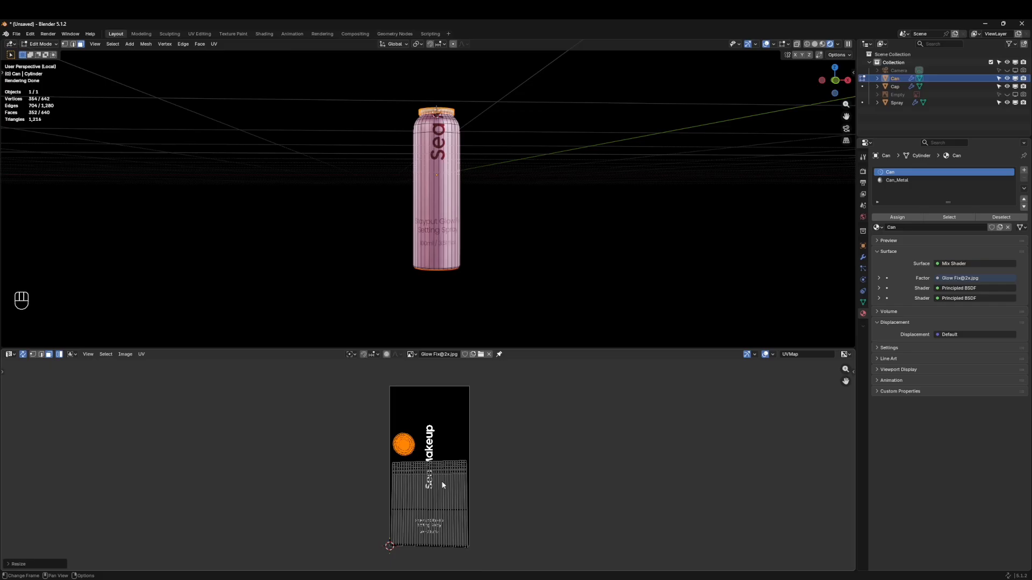
click(451, 475)
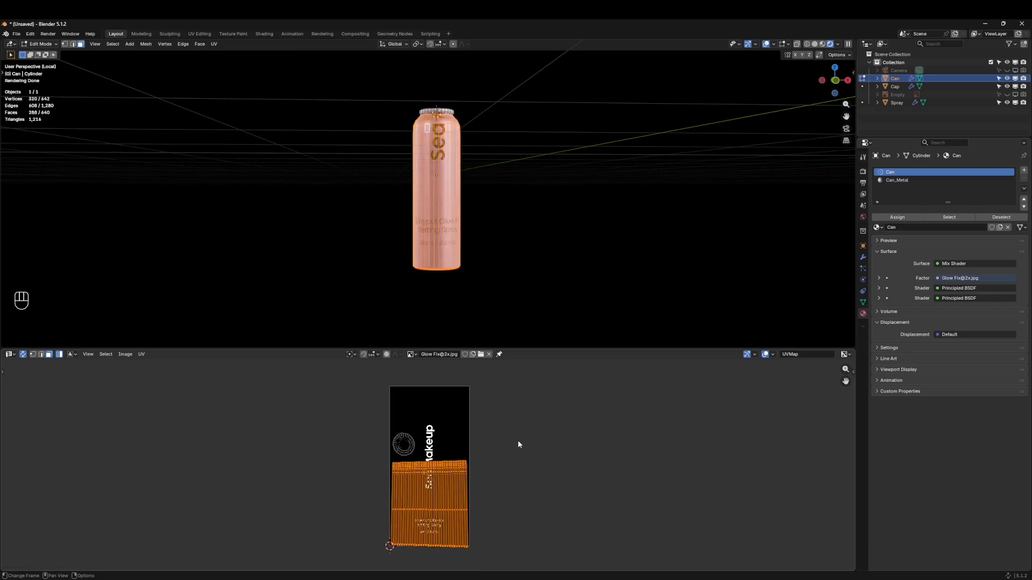
key(s)
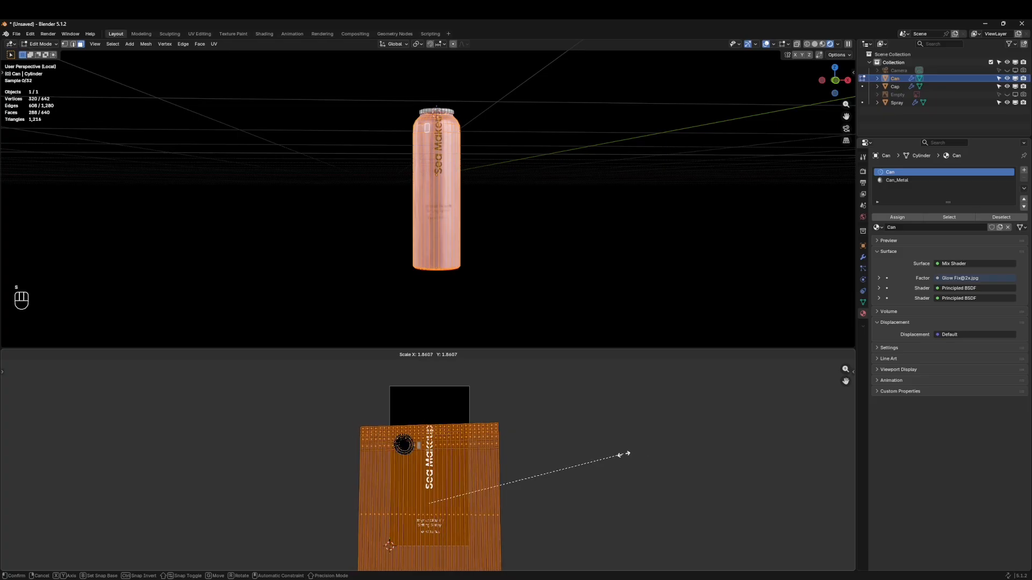
click(624, 454)
Show the can from the front in perspective and move the body UV island up about 0.22 along Y
key(grave)
click(518, 129)
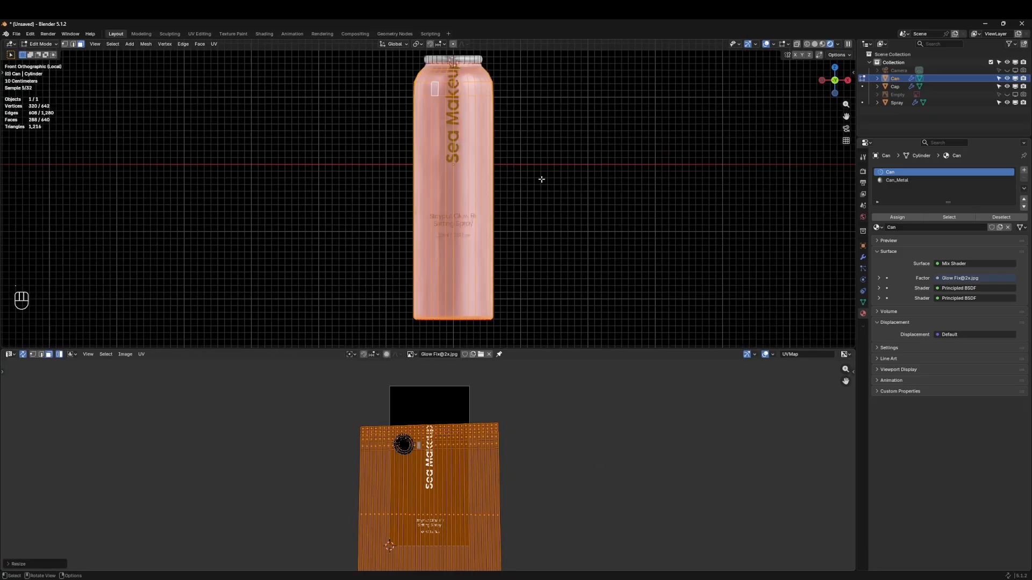
shift+middle_drag(571, 204, 533, 225)
click(846, 140)
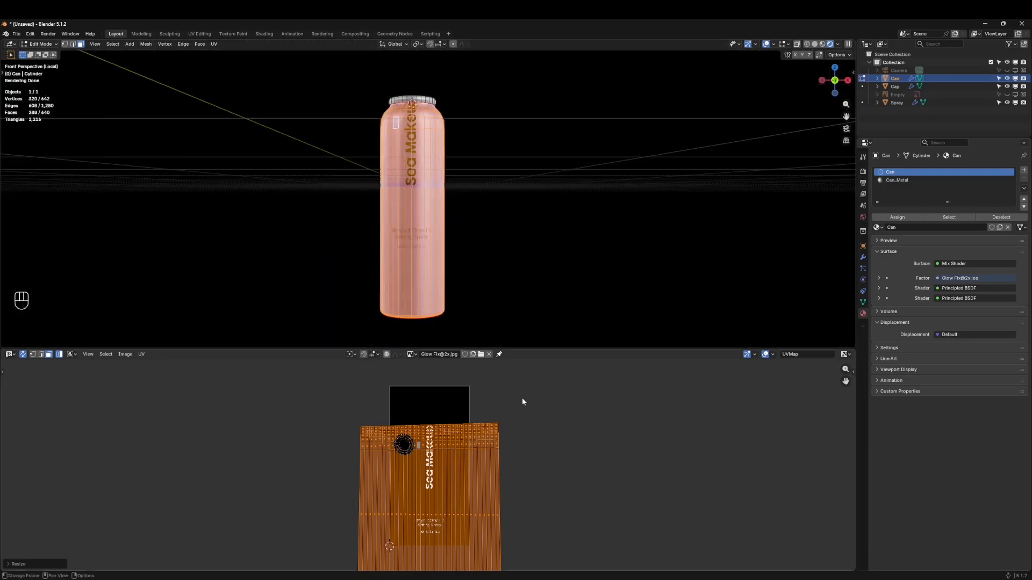
key(g)
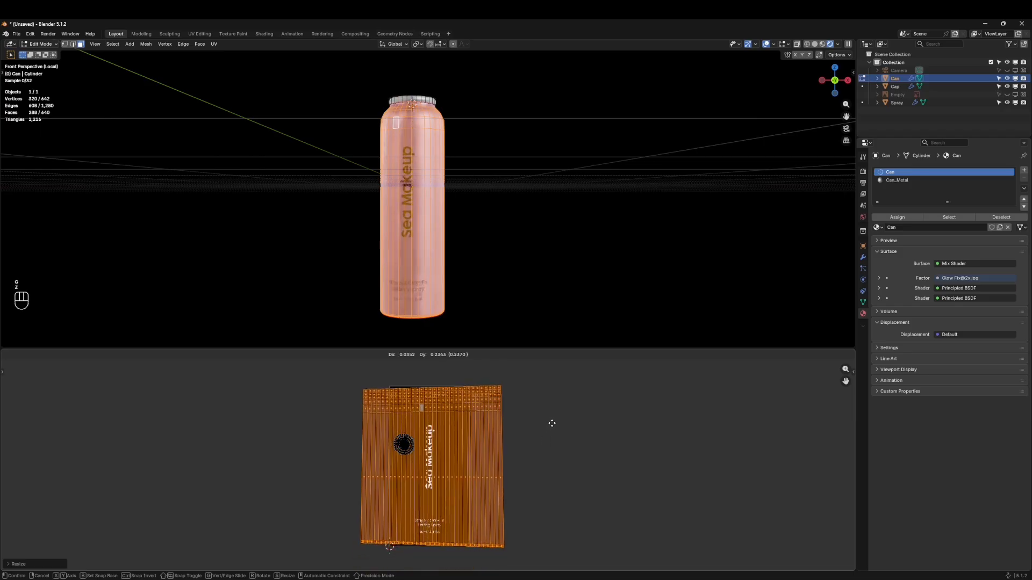
key(y)
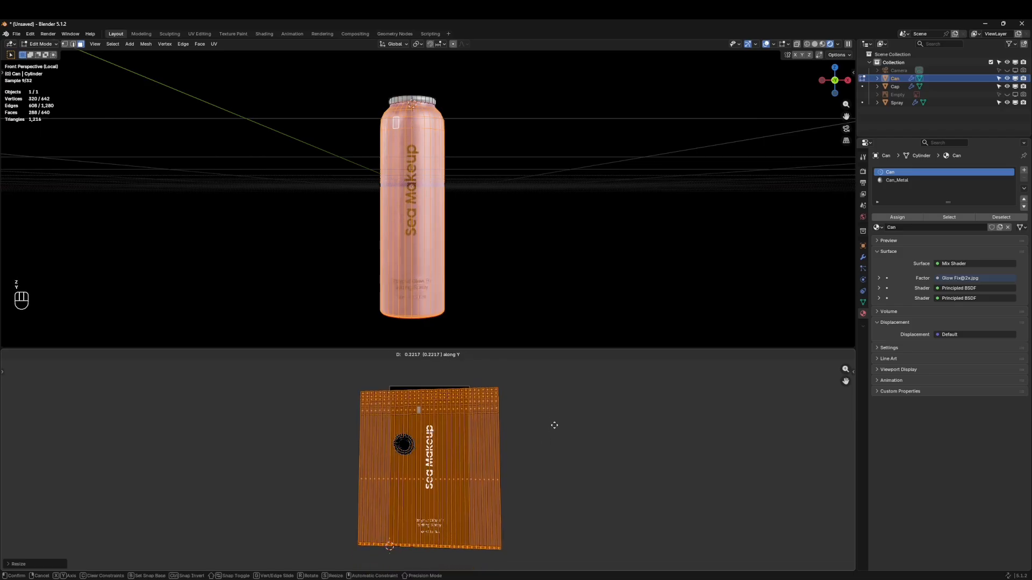
click(554, 425)
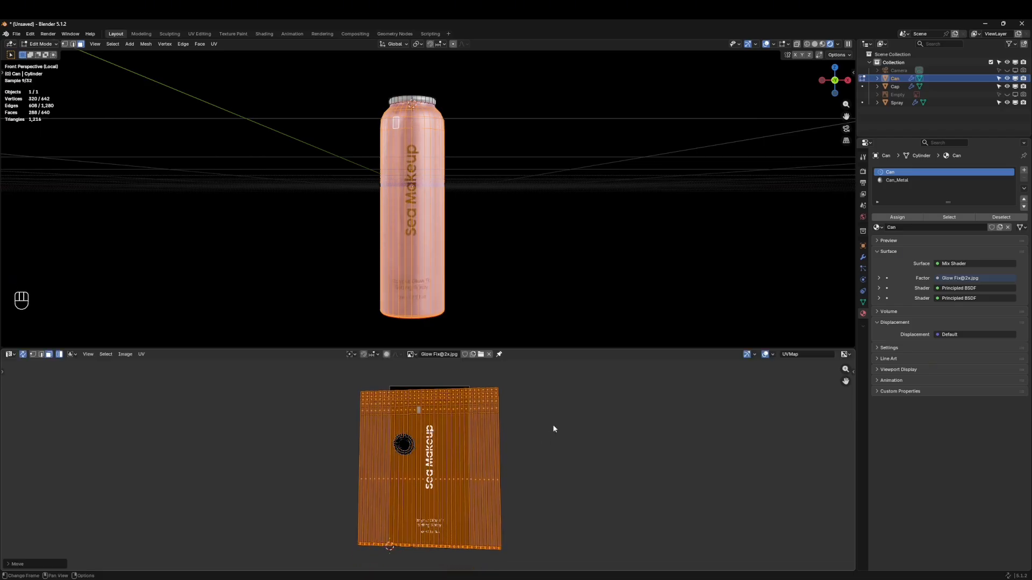
Fine-tune the can body's UV island by enlarging it slightly, moving it up along Y and scaling it by about 1.04
key(s)
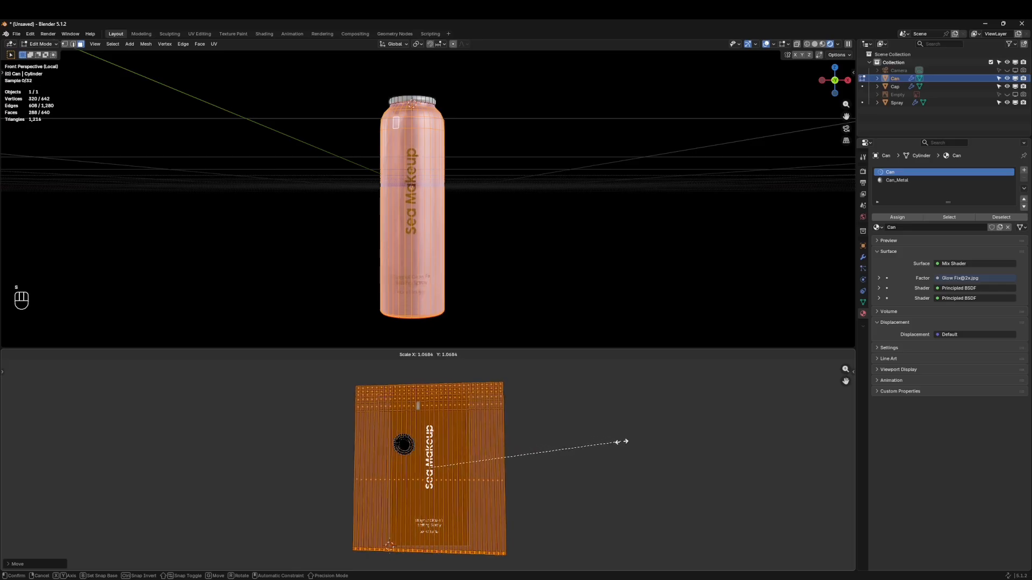
click(625, 444)
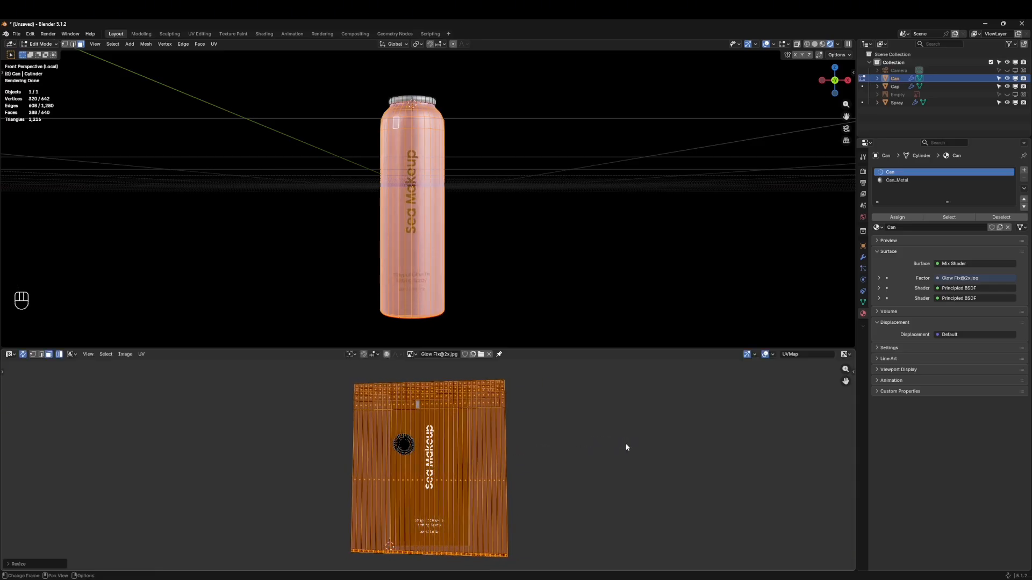
key(g)
key(y)
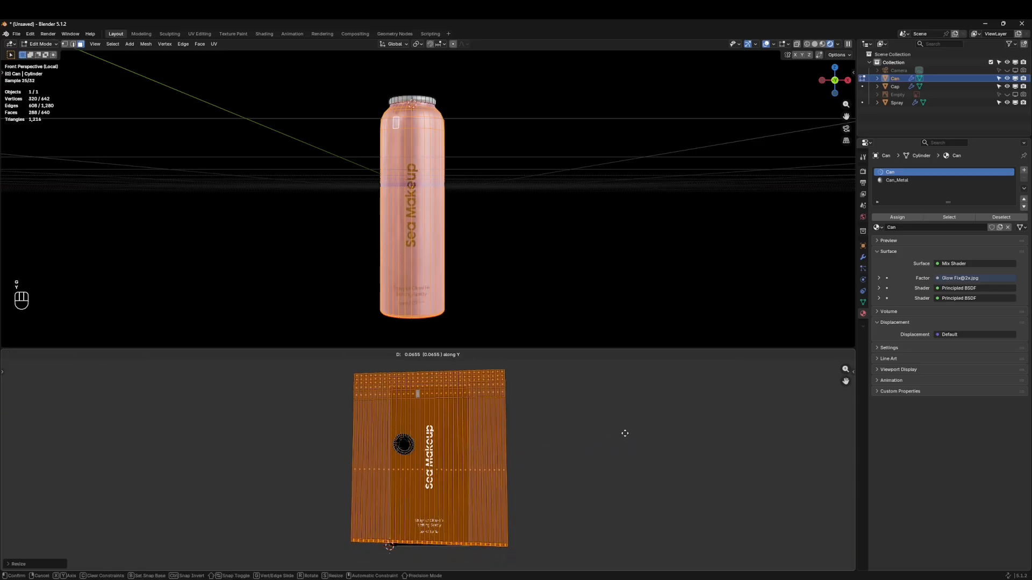
click(624, 438)
key(s)
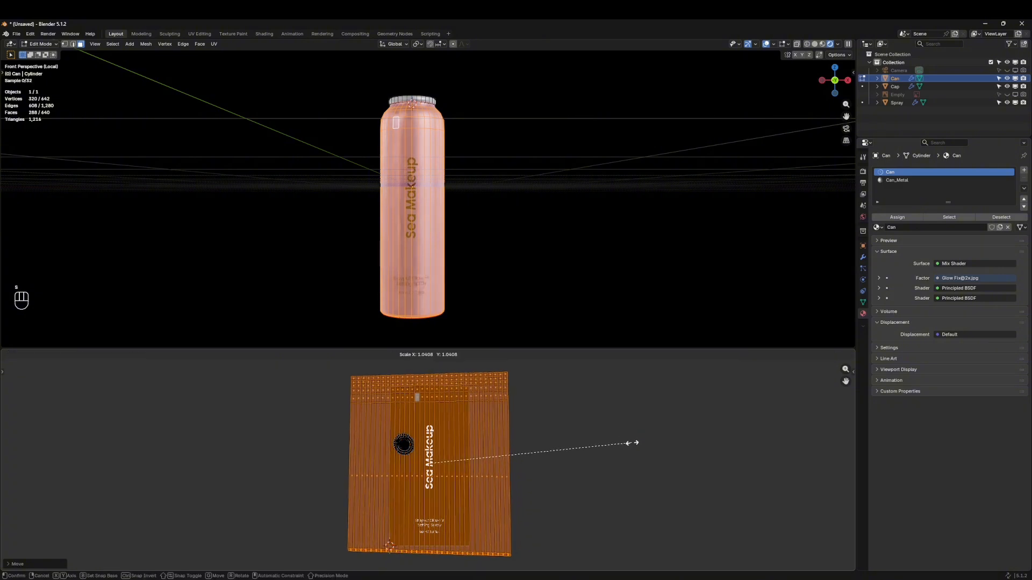
click(633, 446)
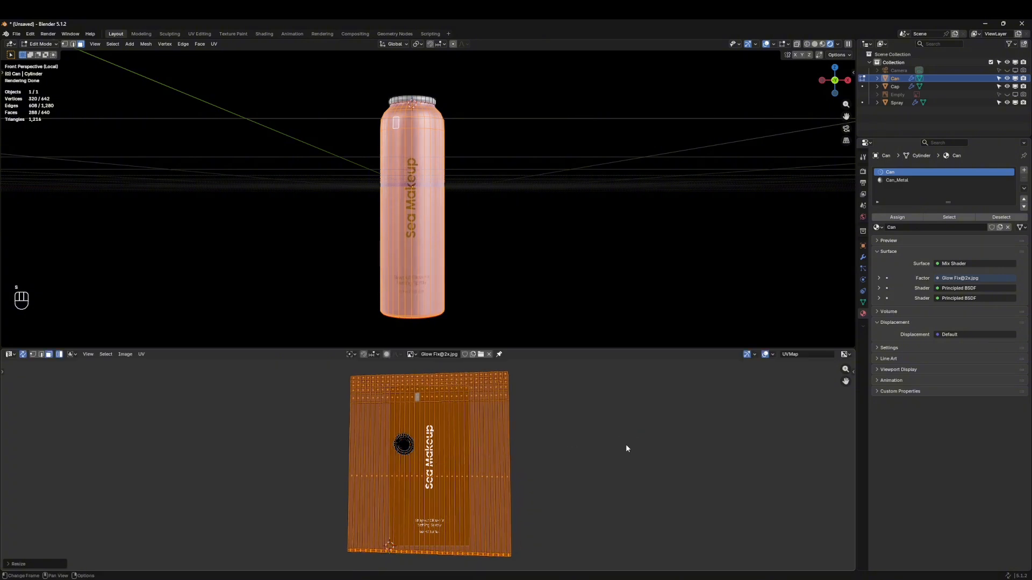
Return to Object Mode, orbit to the can's side and replace the UV Editor with the Shader Editor
key(Tab)
middle_drag(472, 251, 215, 328)
click(10, 354)
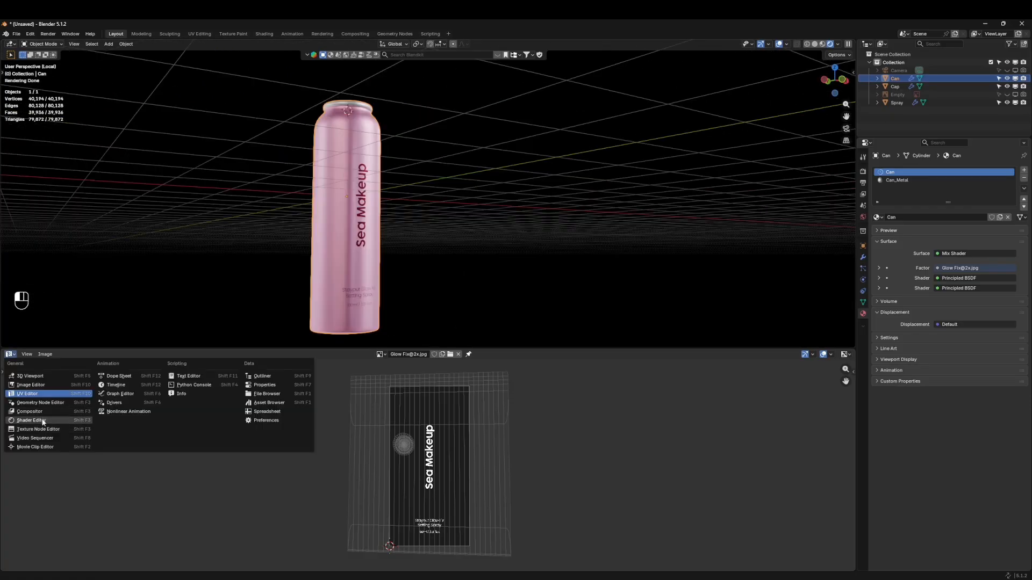
click(33, 420)
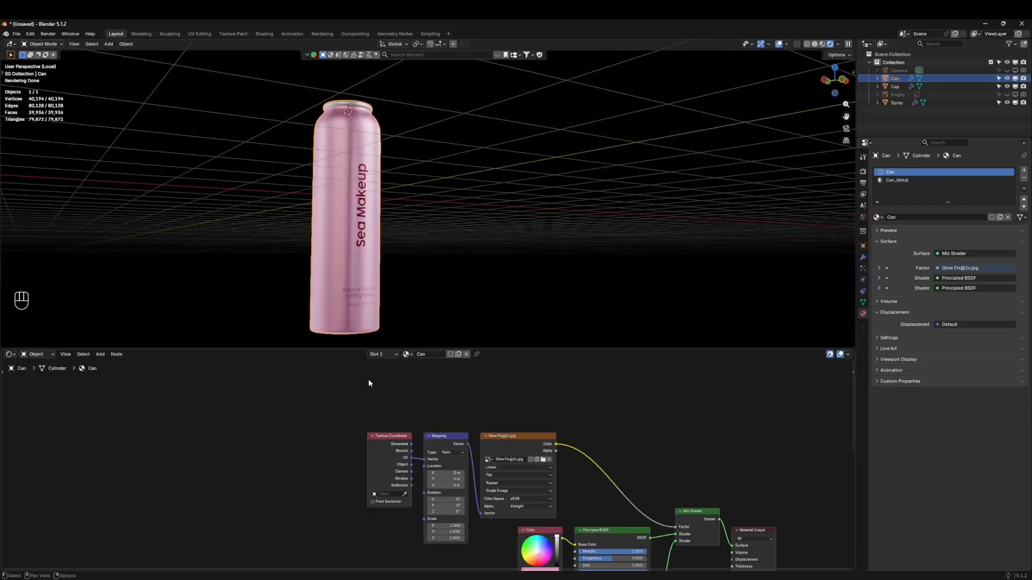
Examine the Sea Makeup lettering up close and look over the can material's shader nodes
middle_drag(633, 475, 468, 432)
scroll(346, 167, up, 10)
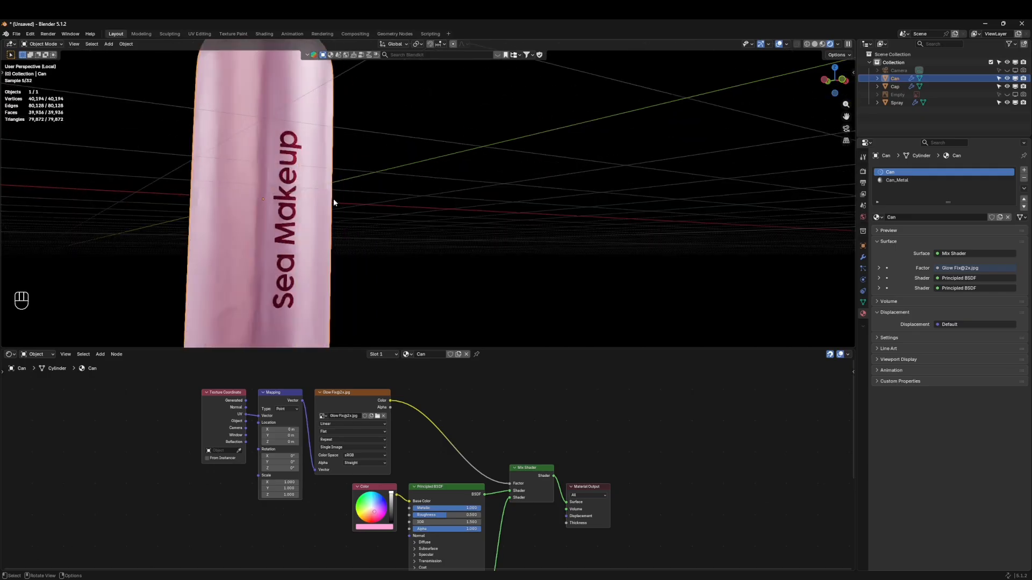
shift+middle_drag(292, 230, 637, 256)
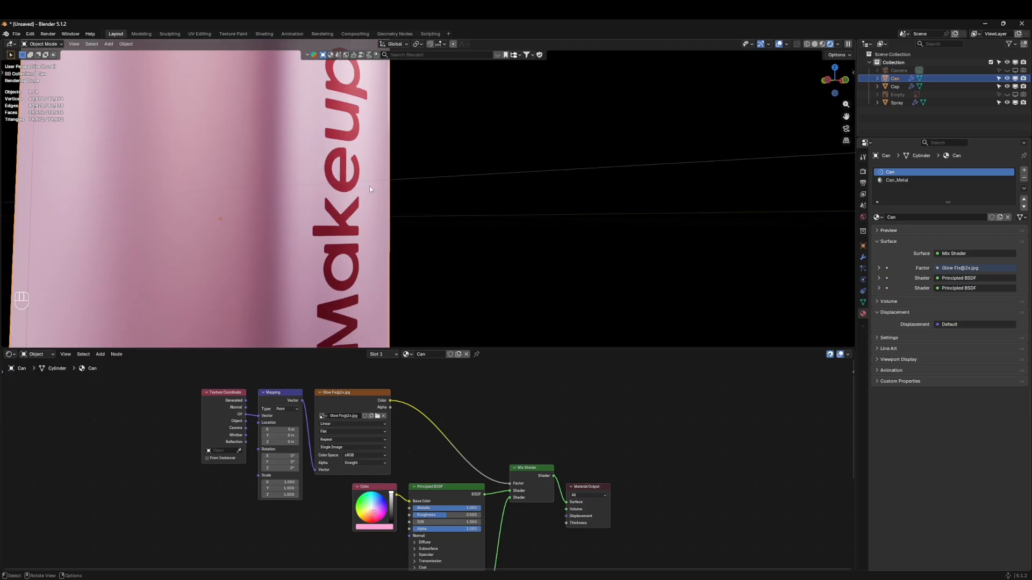
middle_drag(464, 474, 555, 343)
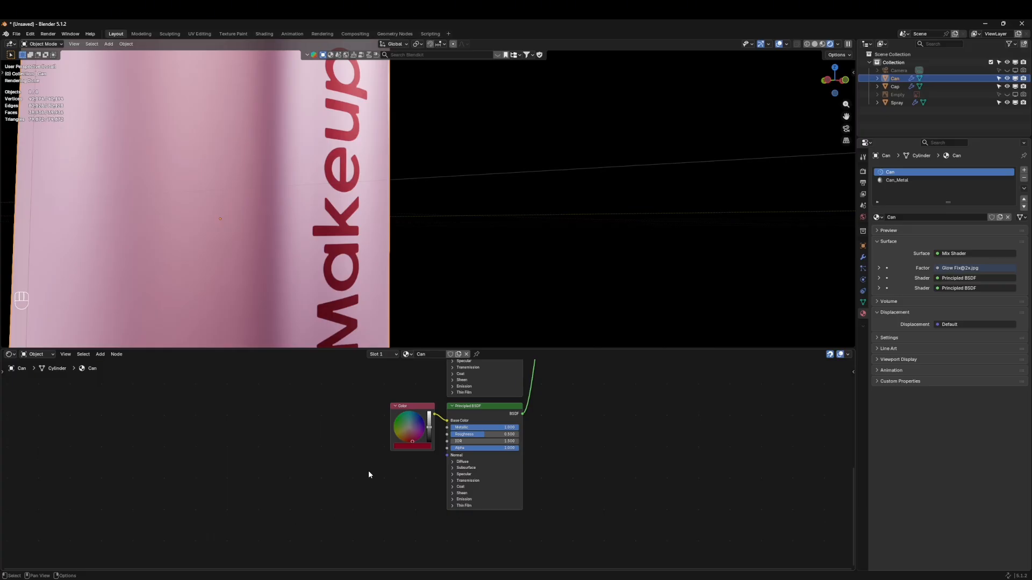
scroll(491, 479, right, 3)
scroll(490, 479, up, 2)
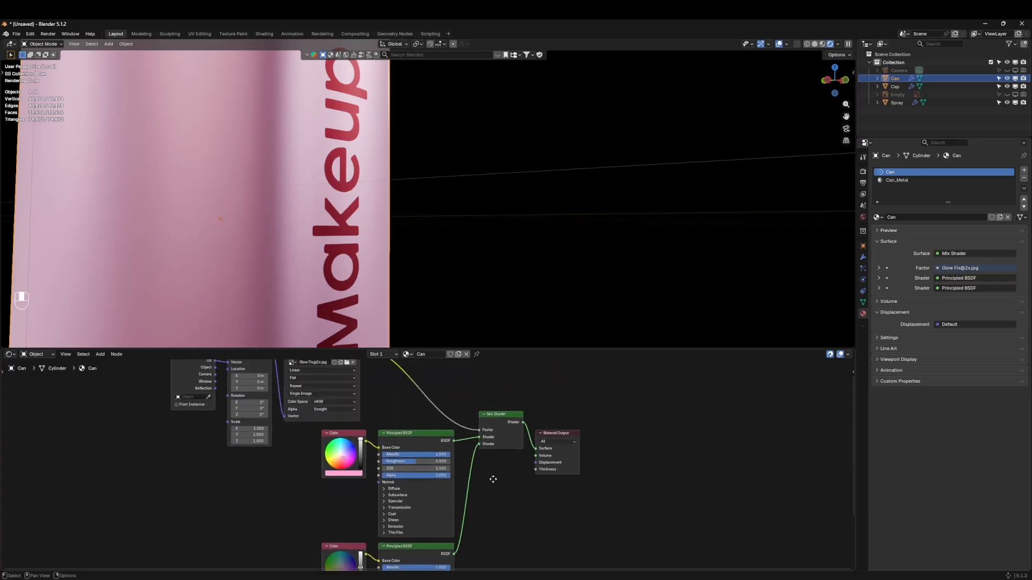
scroll(460, 415, right, 2)
scroll(460, 415, up, 2)
Add a Displacement node with the Glow Fix image's Color feeding its Height and its output feeding Material Output's Displacement
key(shift+a)
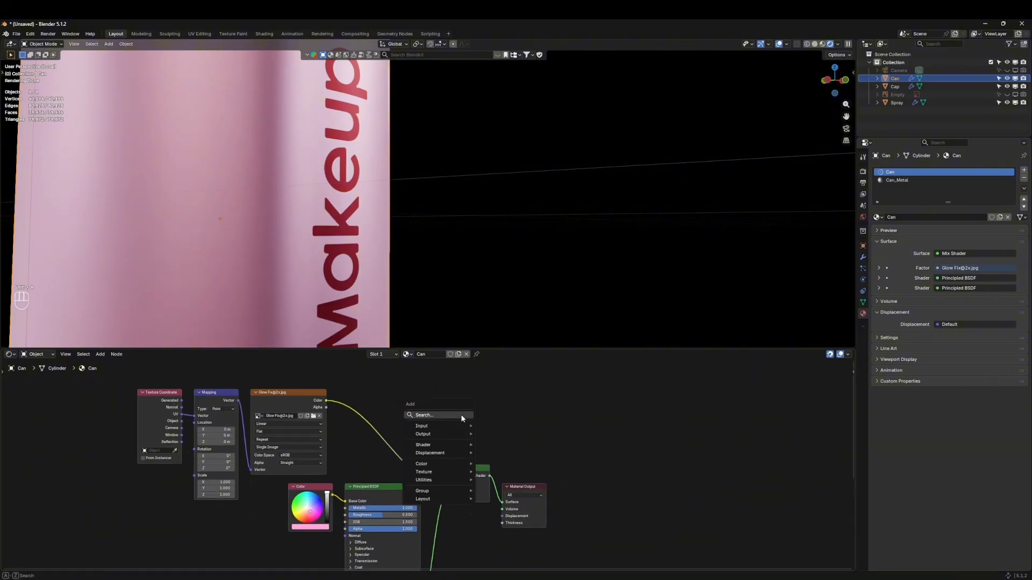
text(di)
key(BackSpace)
key(BackSpace)
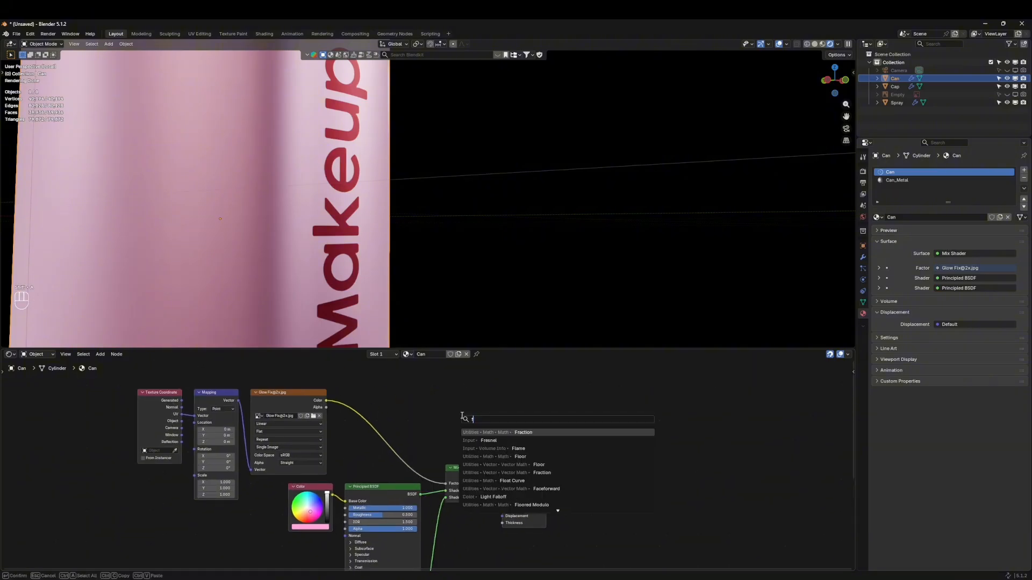
text(disp)
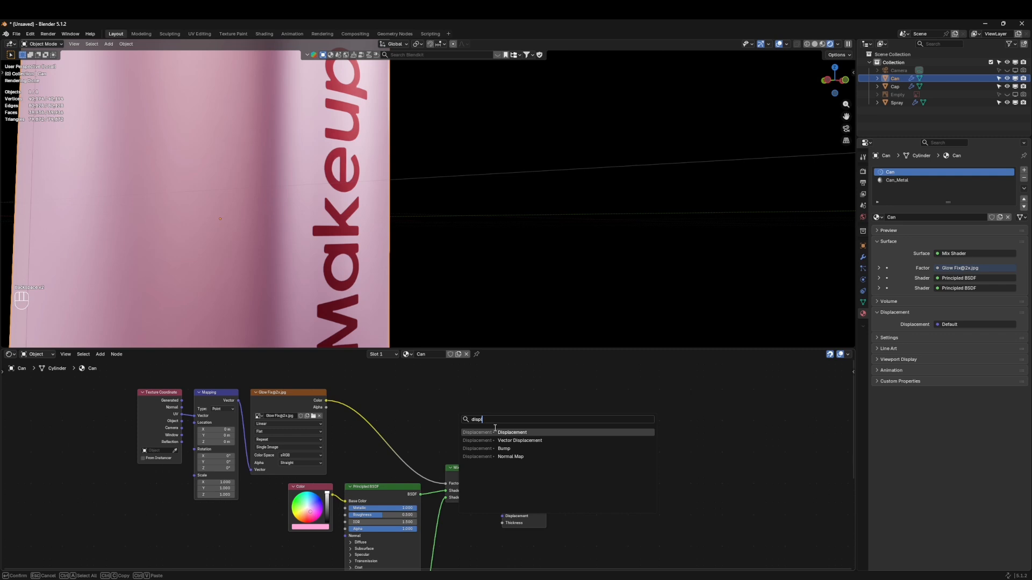
key(Return)
click(424, 389)
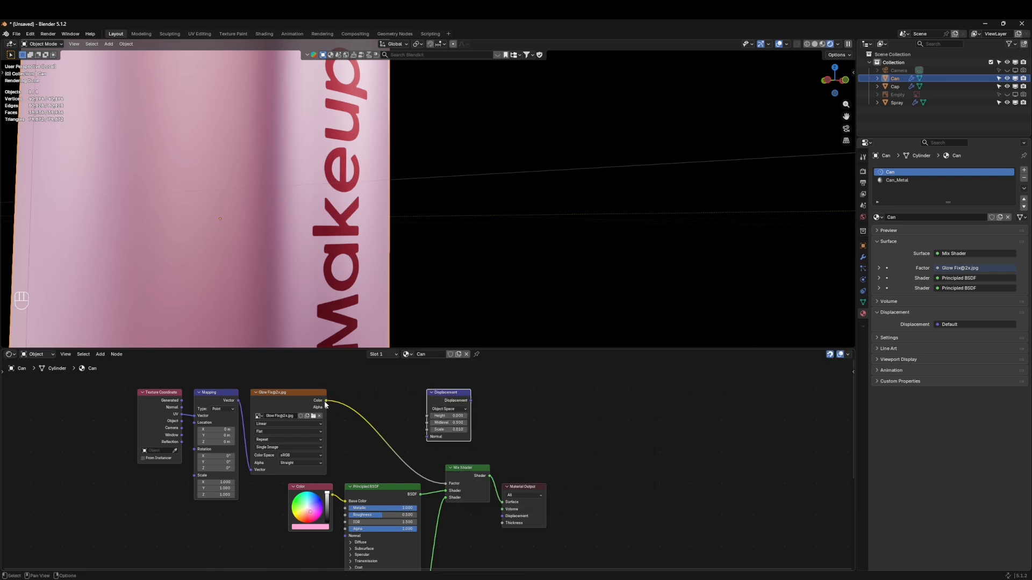
drag(325, 403, 502, 516)
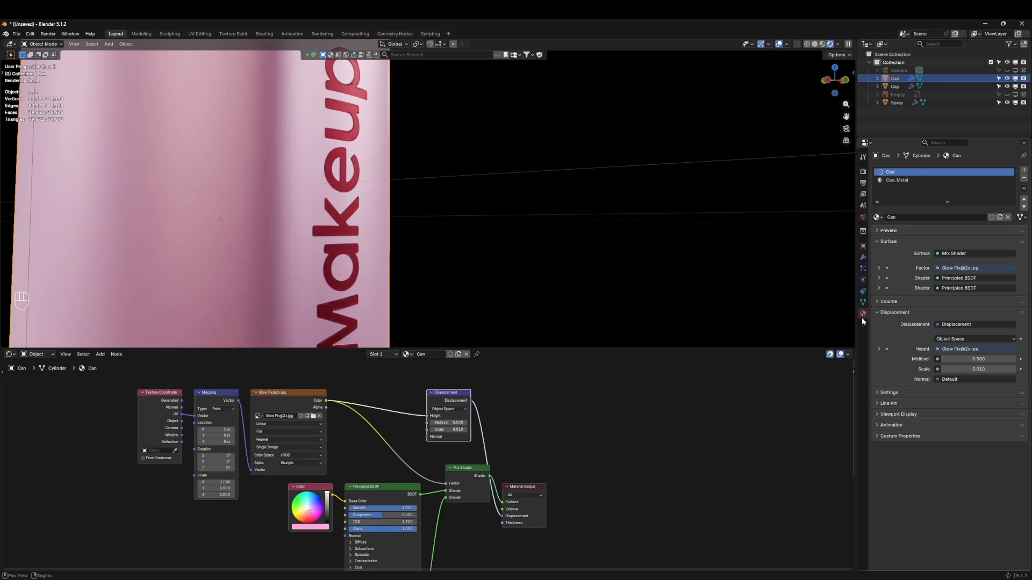
Set the can material's surface displacement method to Displacement and Bump
click(889, 393)
click(960, 429)
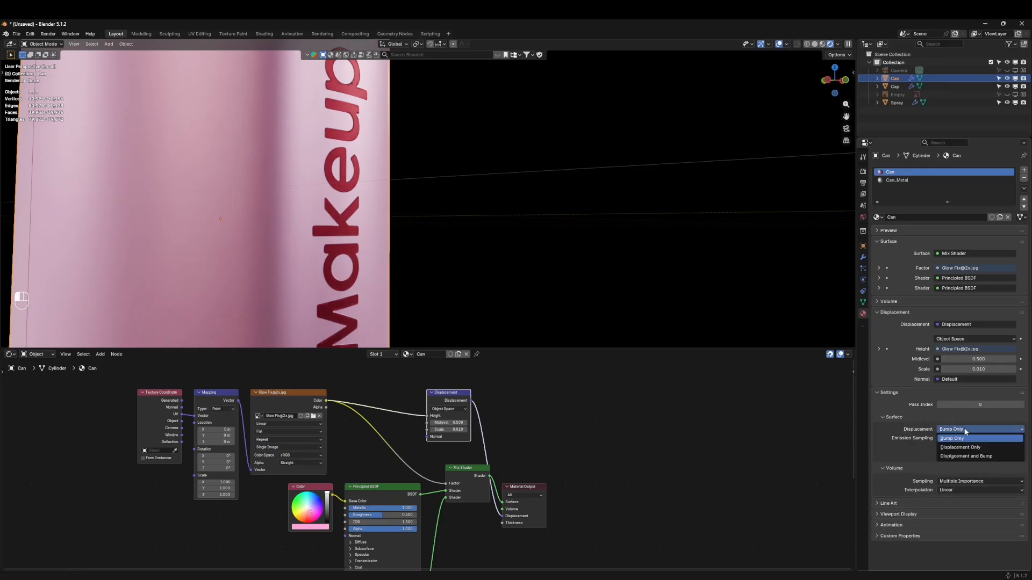
click(965, 456)
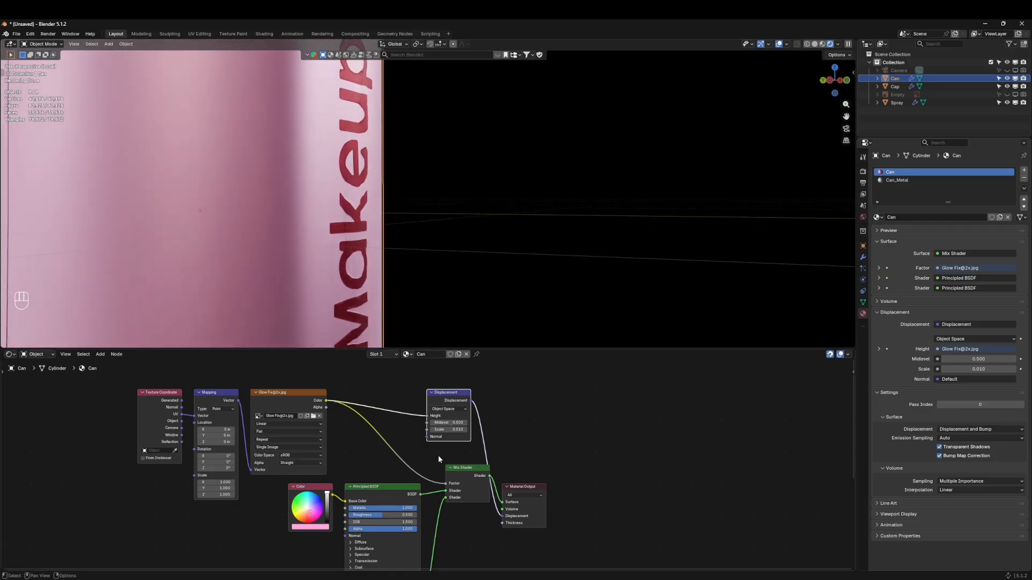
Set the Displacement node's Midlevel to 0 and deselect the can
scroll(438, 457, up, 2)
shift+middle_drag(361, 204, 356, 229)
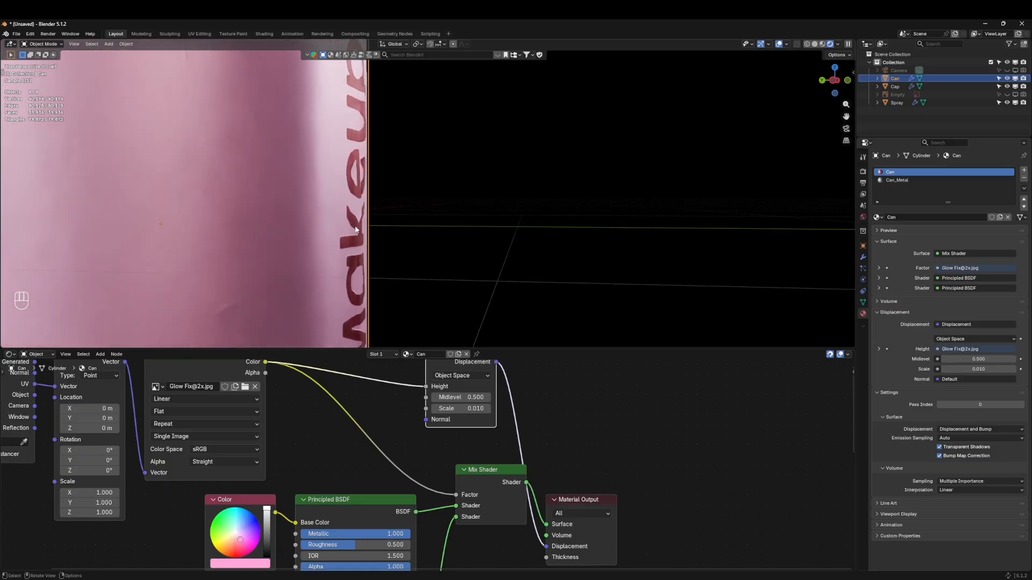
click(468, 397)
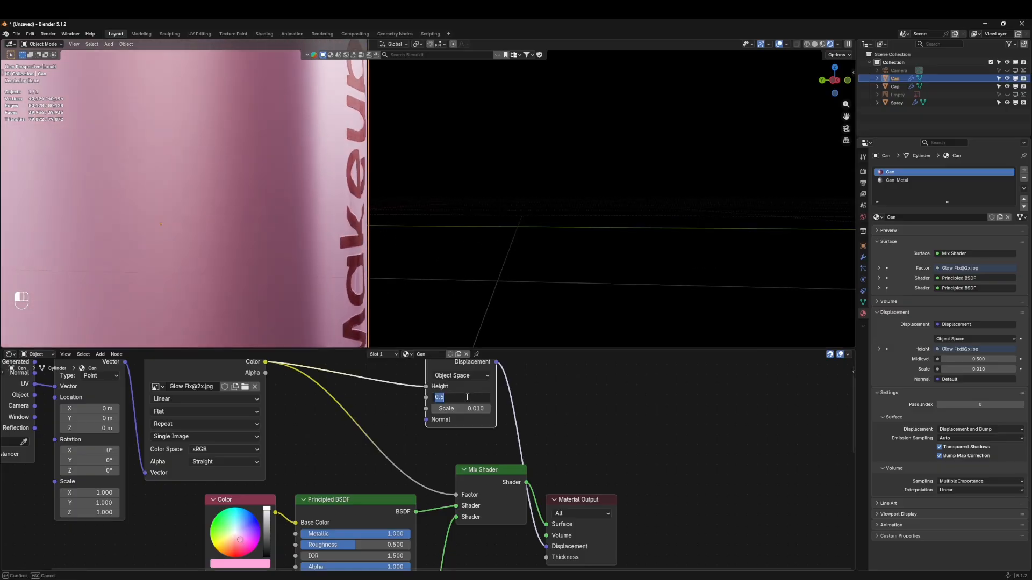
text(000)
key(Return)
click(509, 279)
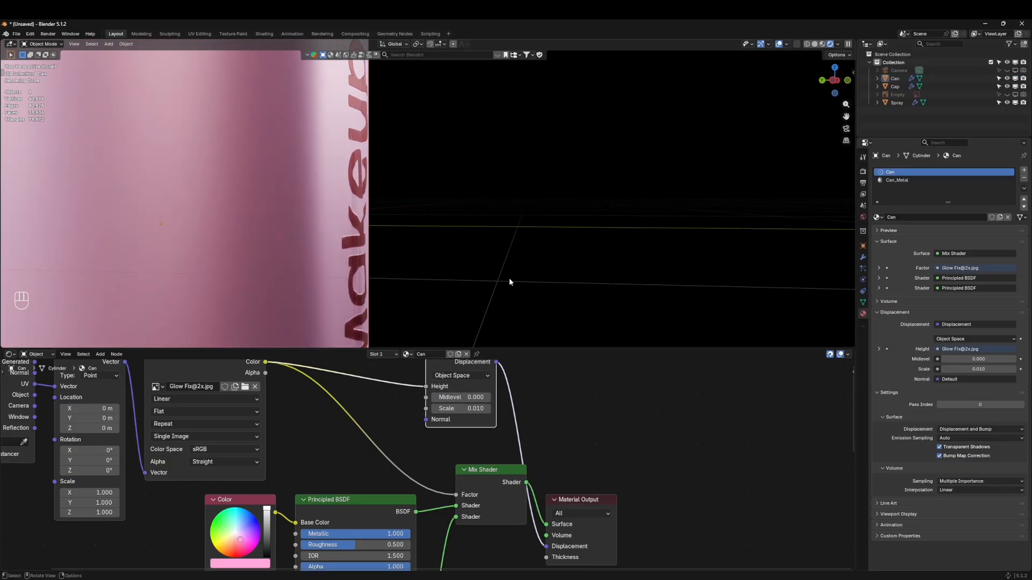
Try roughness 1 and metallic 0 on the pink Principled BSDF while viewing the whole can
scroll(500, 279, down, 8)
middle_drag(454, 260, 363, 311)
scroll(638, 279, down, 4)
scroll(516, 303, down, 3)
scroll(462, 297, up, 6)
scroll(437, 325, down, 4)
middle_drag(414, 501, 425, 442)
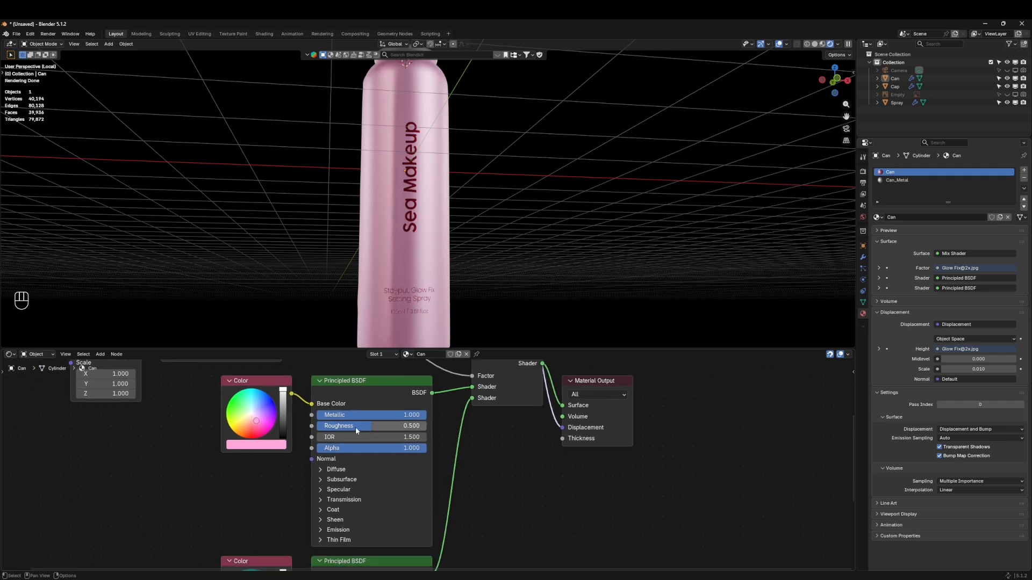
drag(356, 415, 427, 425)
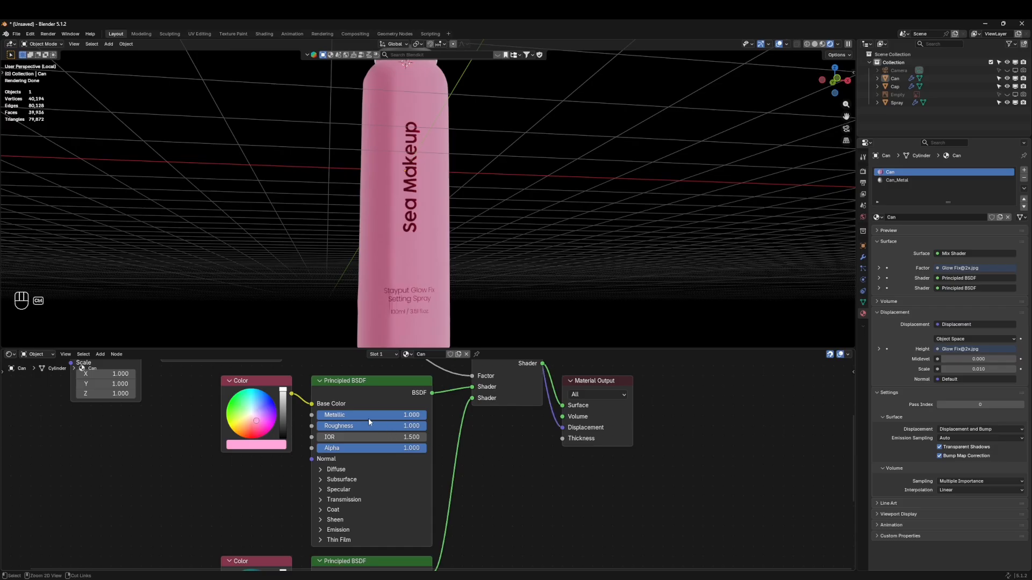
key(ctrl+z)
key(BackSpace)
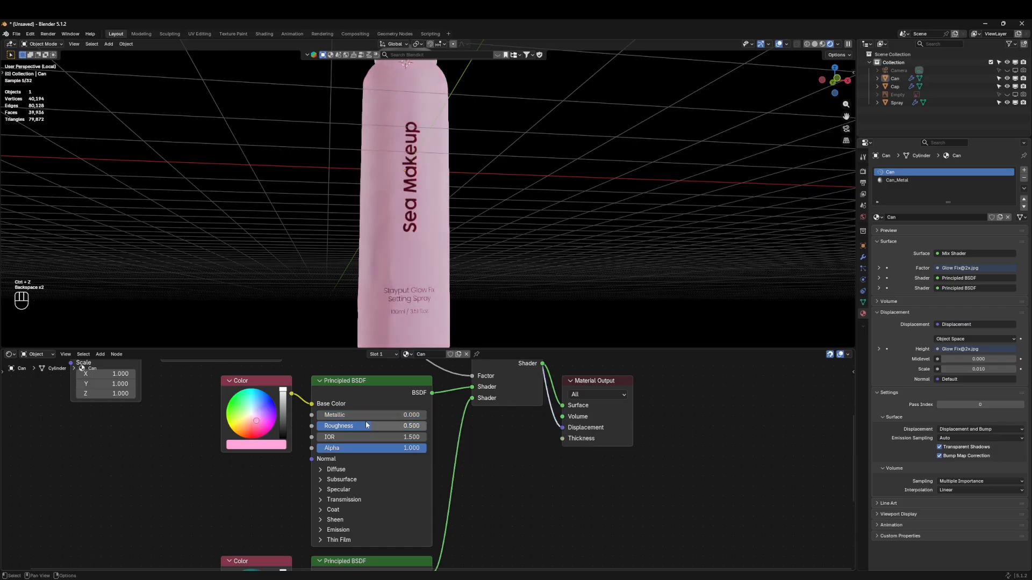
key(BackSpace)
Try roughness 0 on the dark red lettering's Principled BSDF and set it back to 0.5
middle_drag(465, 568, 461, 432)
scroll(373, 416, up, 3)
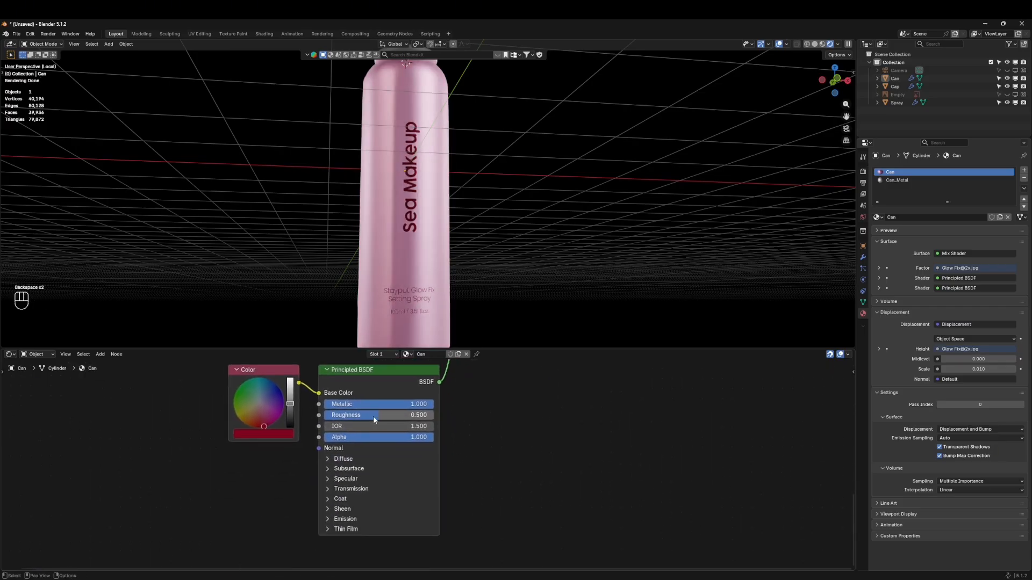
drag(376, 369, 258, 386)
scroll(475, 286, up, 5)
middle_drag(358, 265, 387, 264)
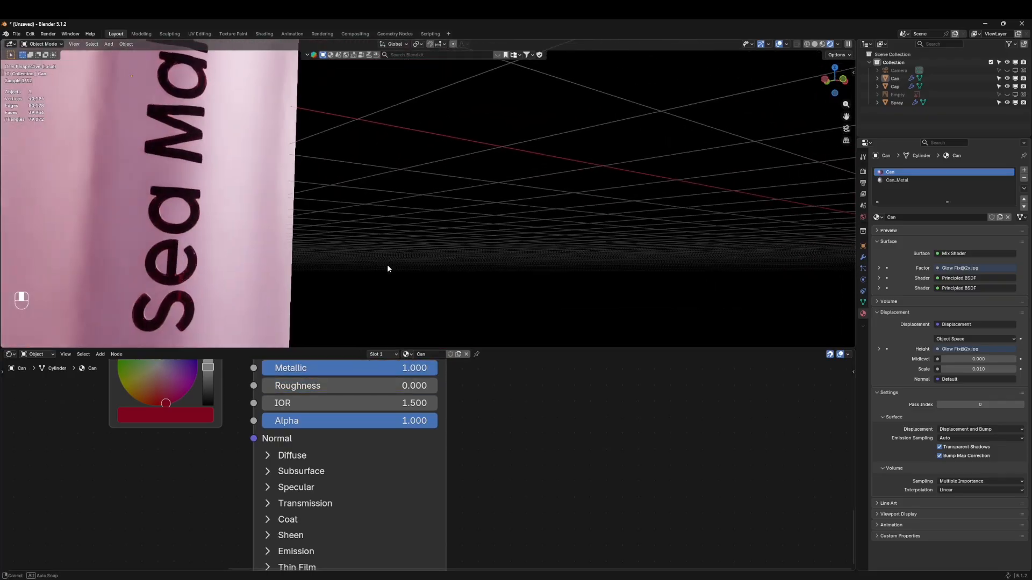
click(352, 387)
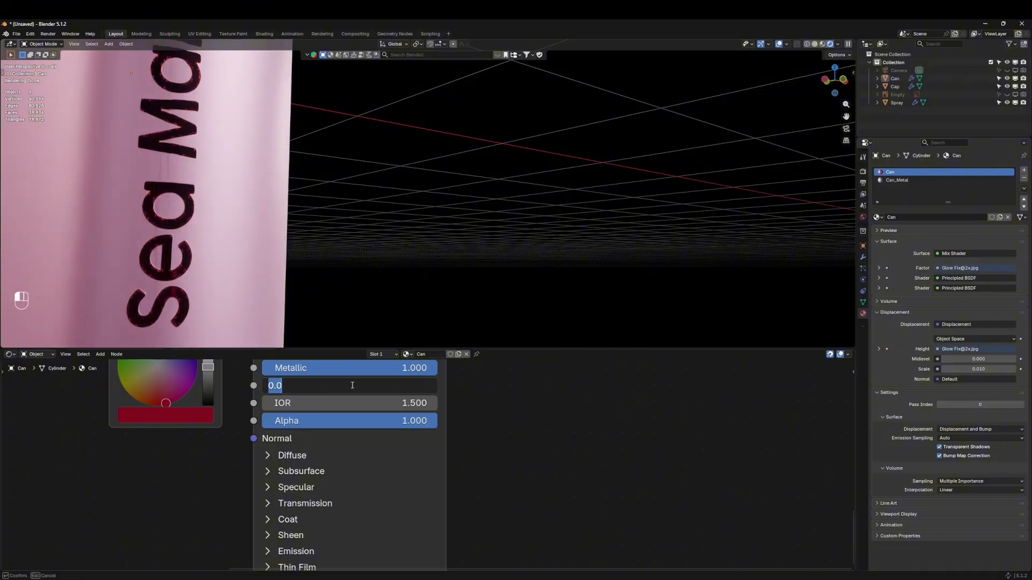
text(0.5)
key(Return)
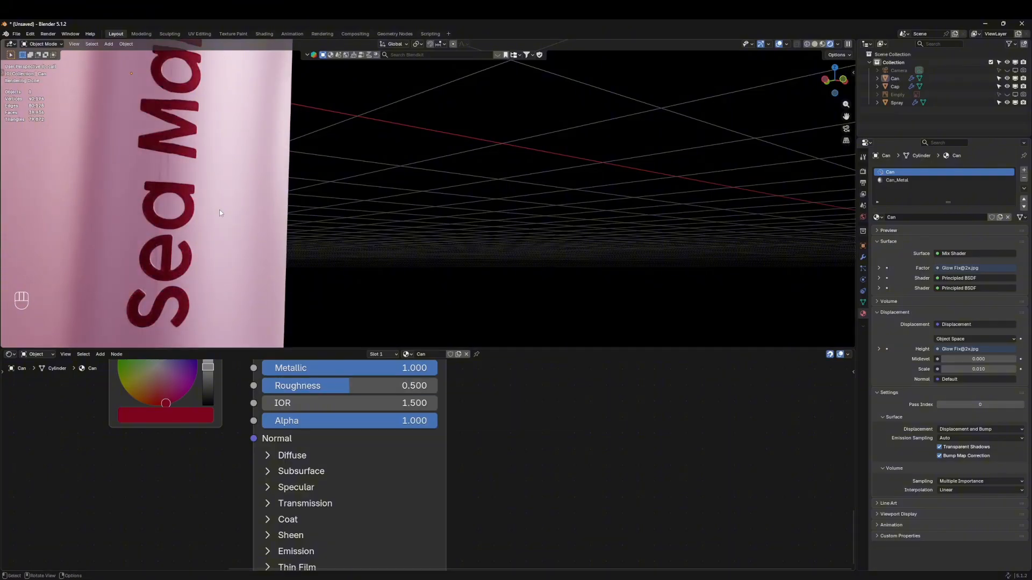
Inspect the raised label on the can from an angle and in front orthographic view
middle_drag(323, 186, 460, 208)
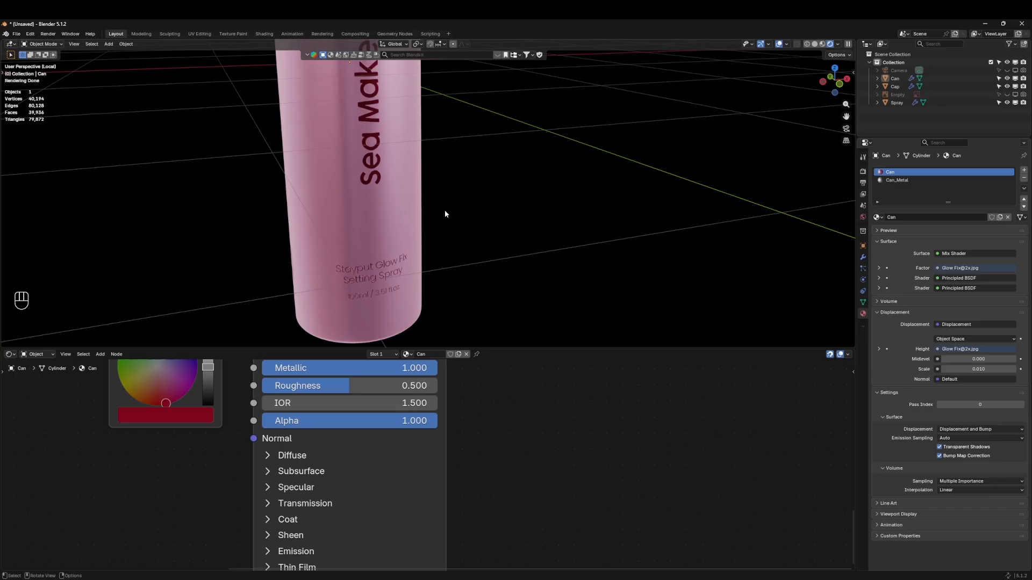
key(KP_7)
key(grave)
click(395, 147)
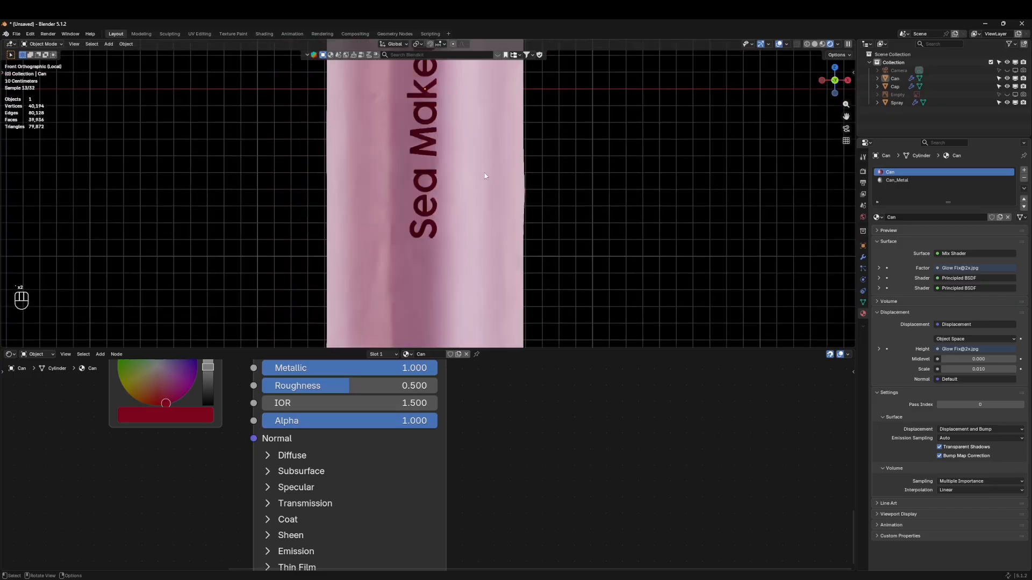
scroll(486, 174, up, 3)
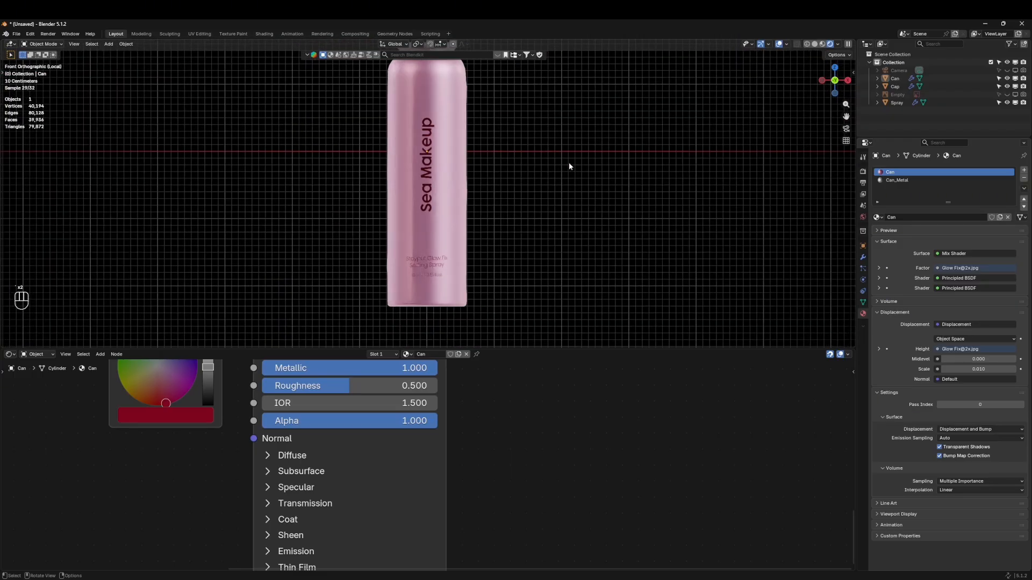
shift+middle_drag(569, 162, 529, 221)
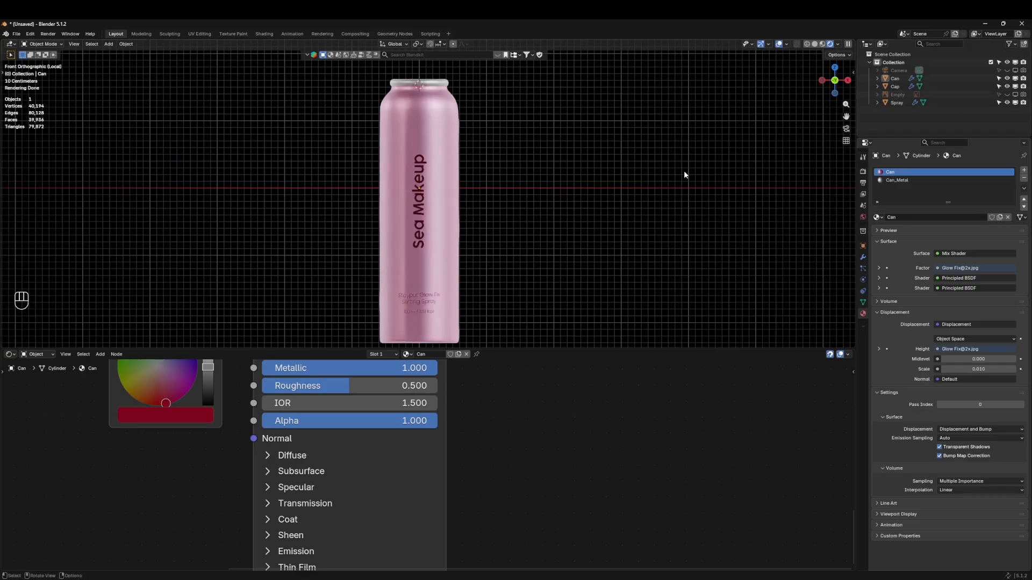
Leave local view and show the whole capped bottle from the front
key(KP_Divide)
key(grave)
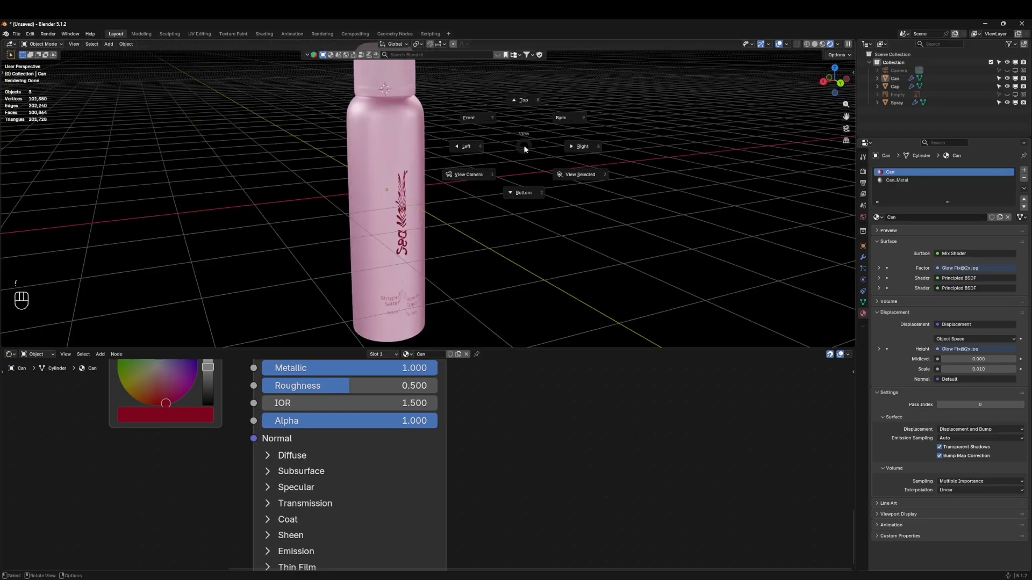
click(473, 114)
scroll(471, 169, down, 2)
scroll(614, 200, up, 1)
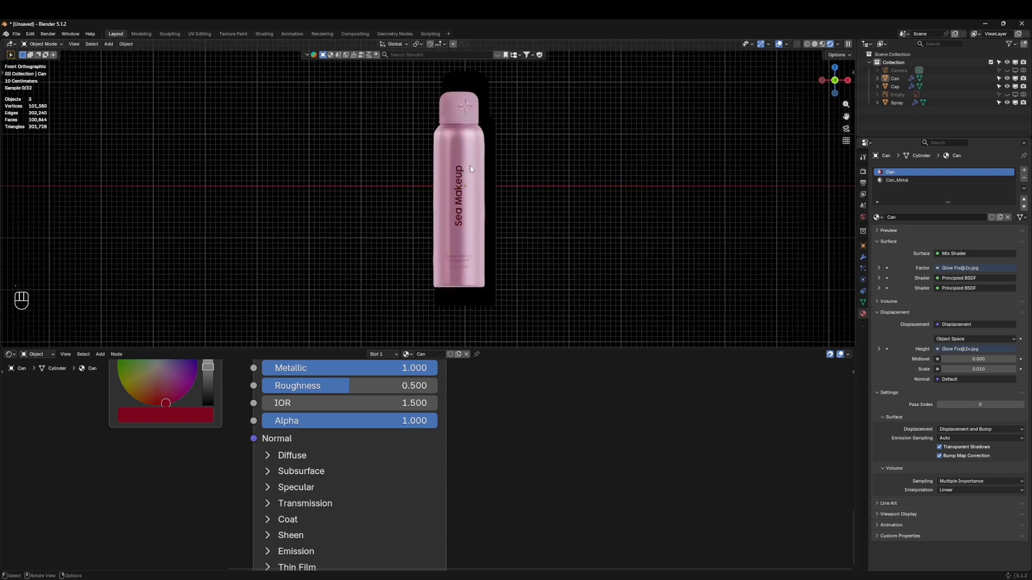
shift+middle_drag(614, 200, 498, 225)
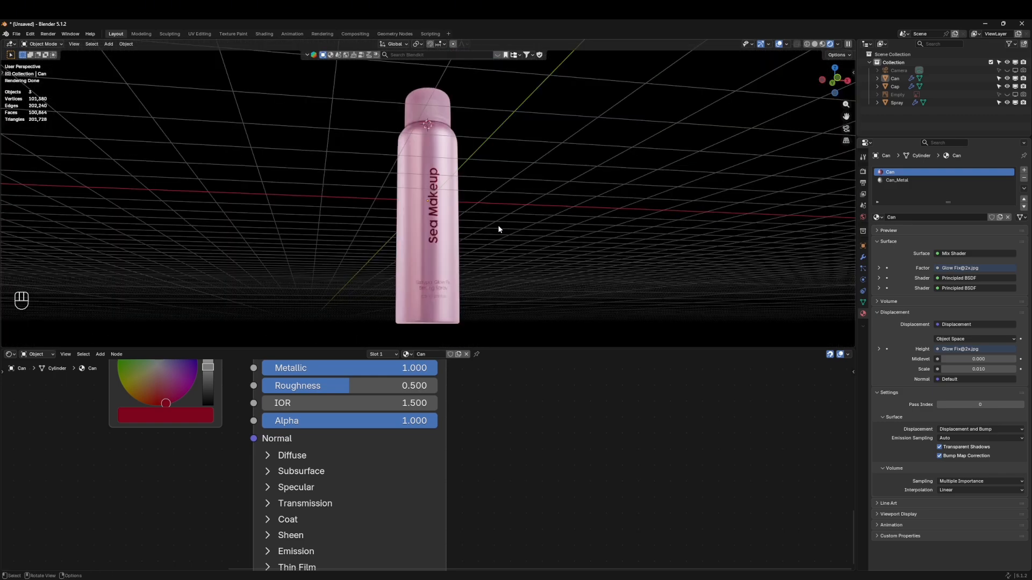